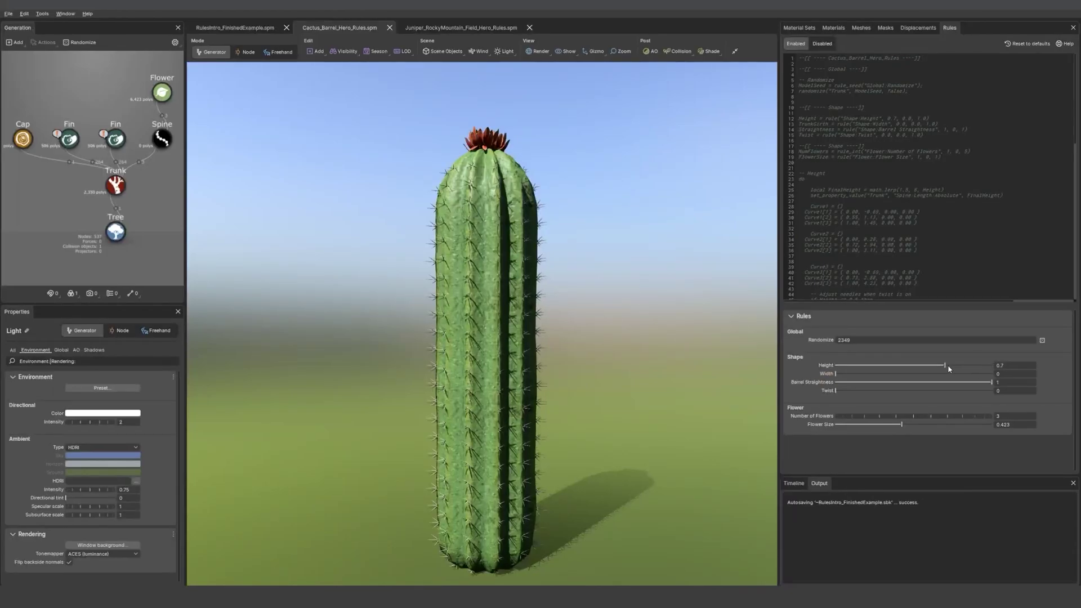
Set the cactus's height to about 0.17, width to 0.71, barrel straightness to 0 and twist to about 0.39, with 2 flowers sized about 0.74.
drag(949, 368, 951, 424)
click(973, 374)
click(946, 373)
drag(873, 365, 862, 365)
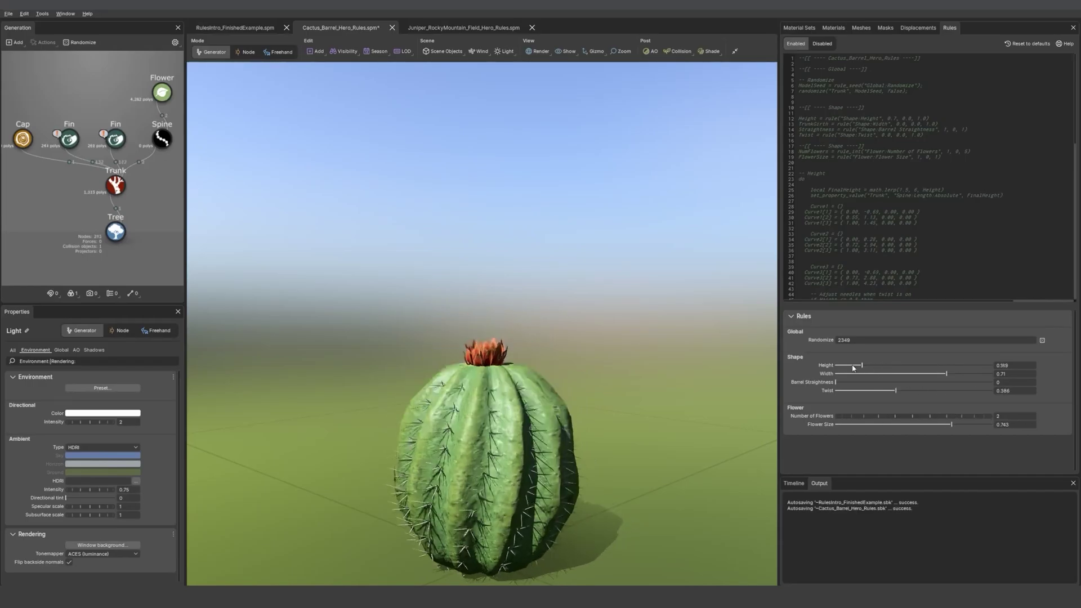
click(673, 352)
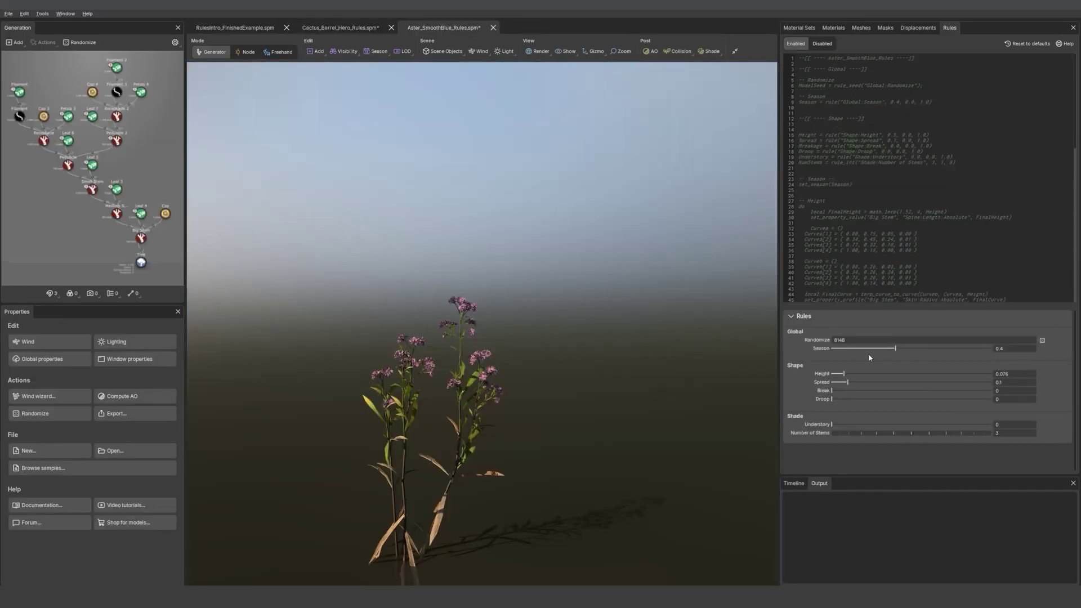
Set the aster's season to 0.366, height to 0.528 and spread to 0.547, and increase its understory, number of stems and droop.
drag(859, 350, 915, 374)
drag(847, 382, 918, 382)
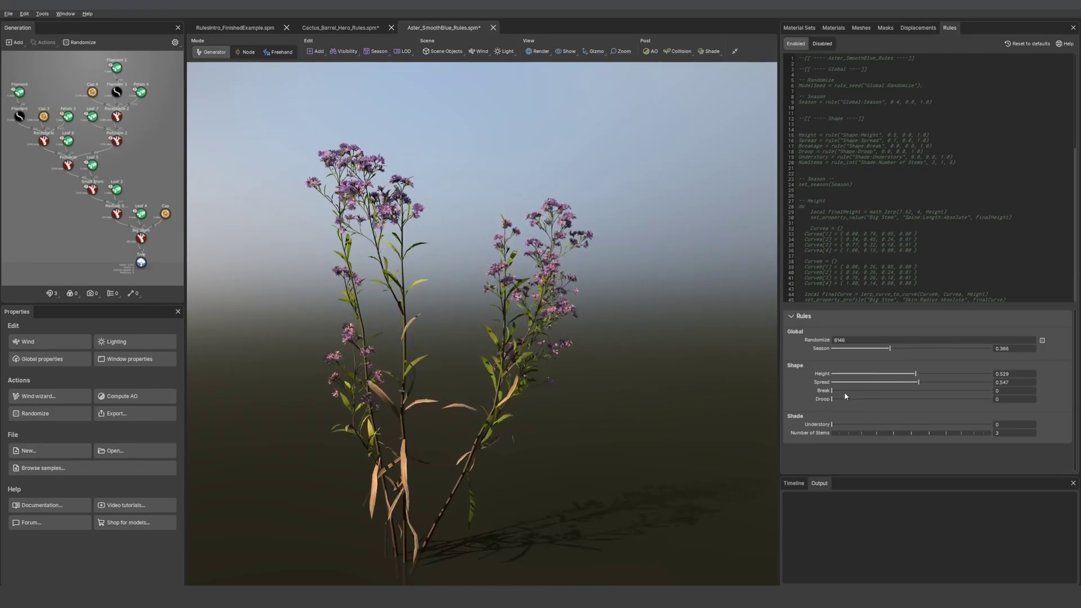
drag(832, 425, 899, 433)
drag(832, 399, 876, 373)
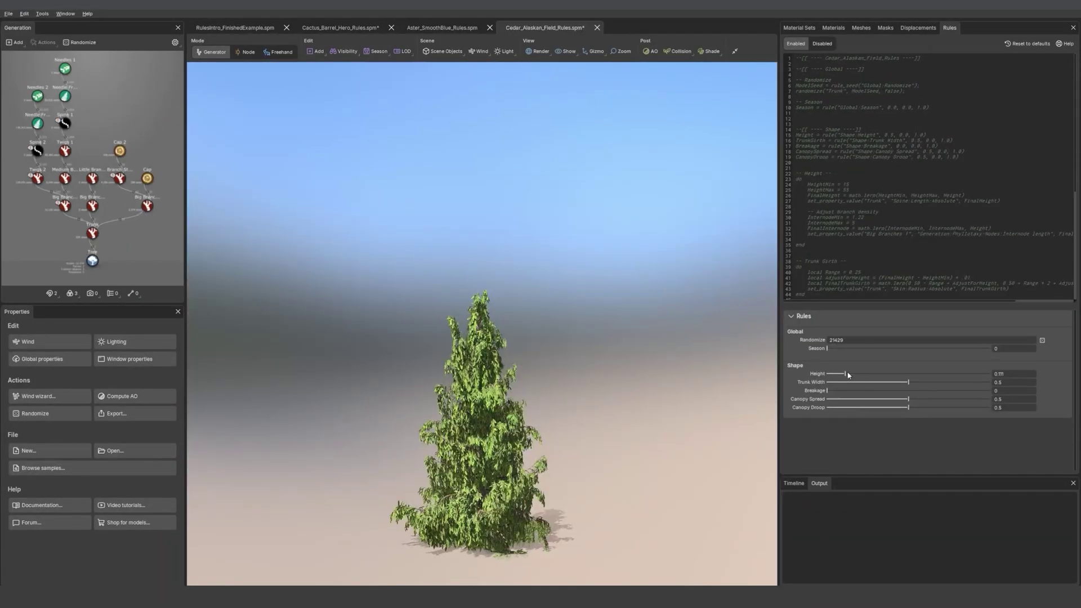
Set the cedar's height to 0.616, trunk width to 0.817, canopy spread to 0.763 and canopy droop to 0.838, randomize it and lower its breakage.
drag(848, 374, 960, 383)
drag(827, 391, 963, 407)
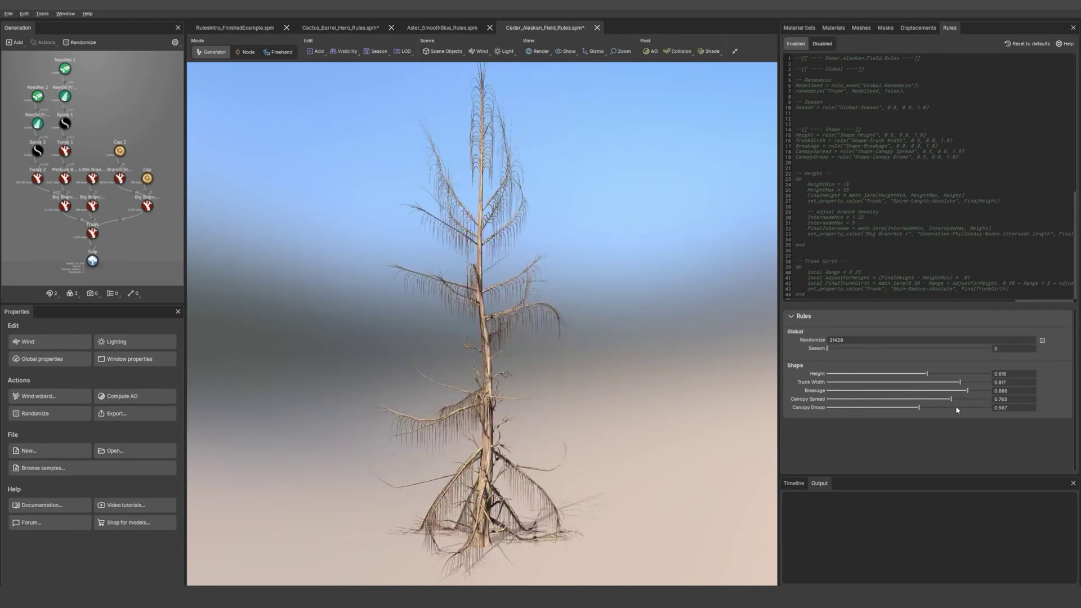
click(1042, 340)
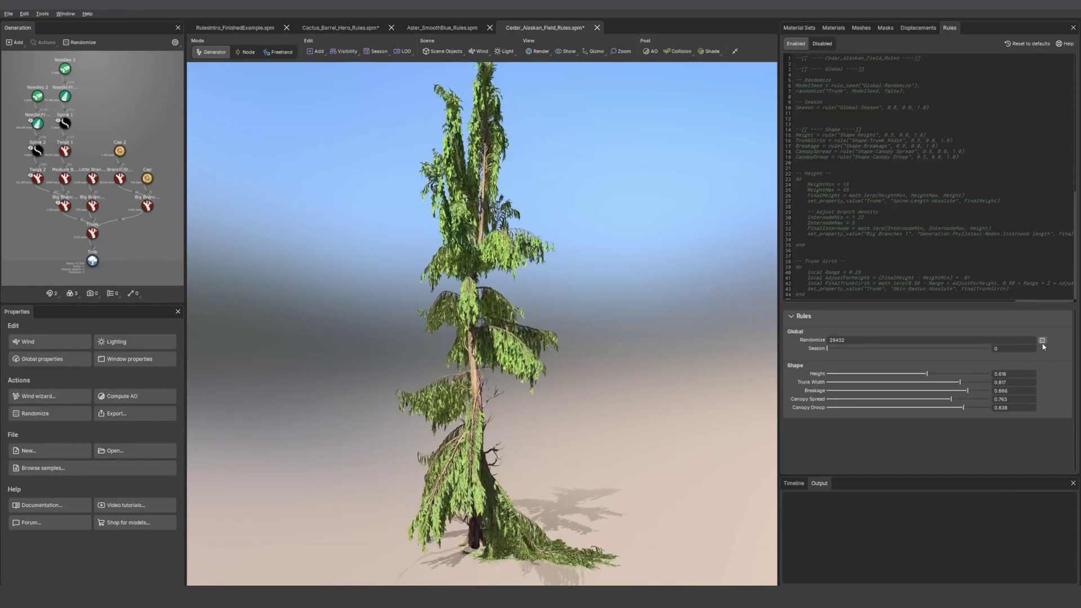
drag(963, 392, 837, 390)
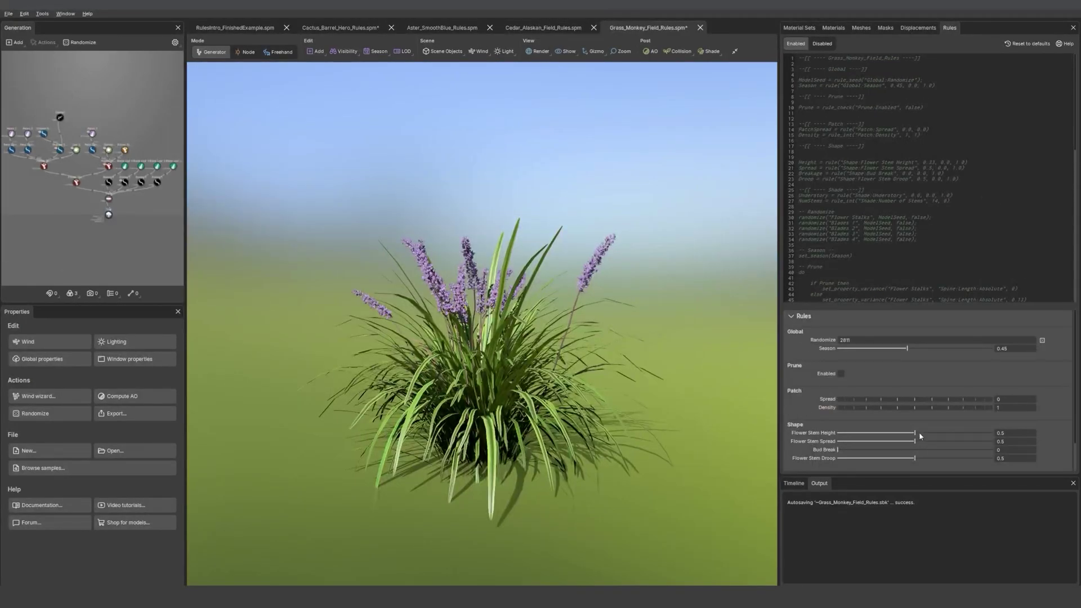
Set the monkey grass's flower stem height to 0.875 and stem spread to 0, and increase its stem droop, season, patch spread and density.
drag(918, 441, 825, 447)
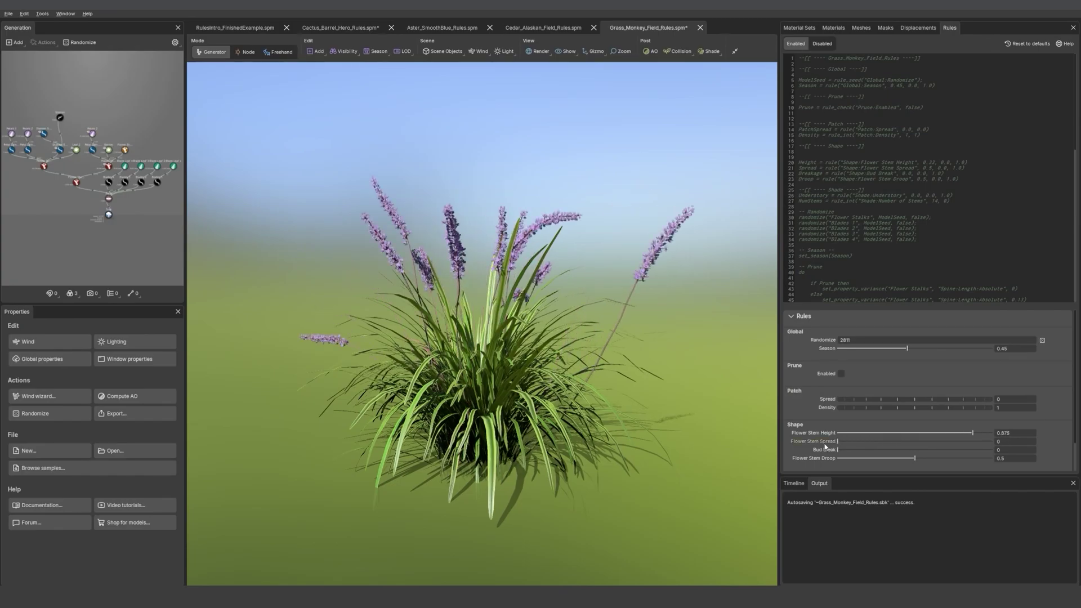
drag(915, 459, 947, 458)
drag(907, 348, 963, 348)
drag(868, 402, 972, 409)
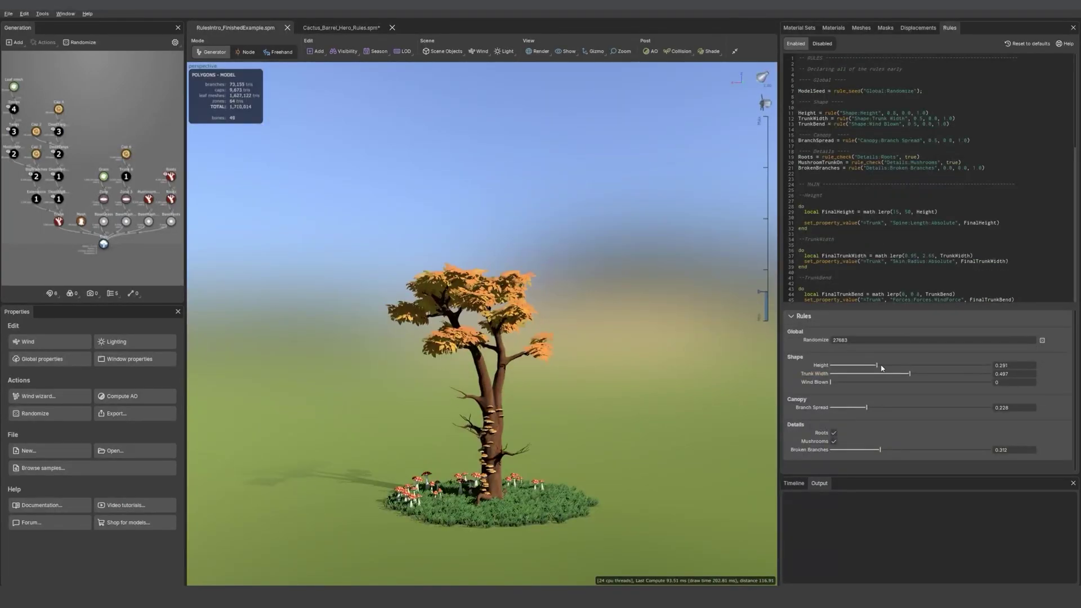
Set the autumn tree's height to 0.628, trunk width to 0.699, wind blown to 0.537, branch spread to 1 and broken branches to about 0.59.
drag(881, 368, 944, 379)
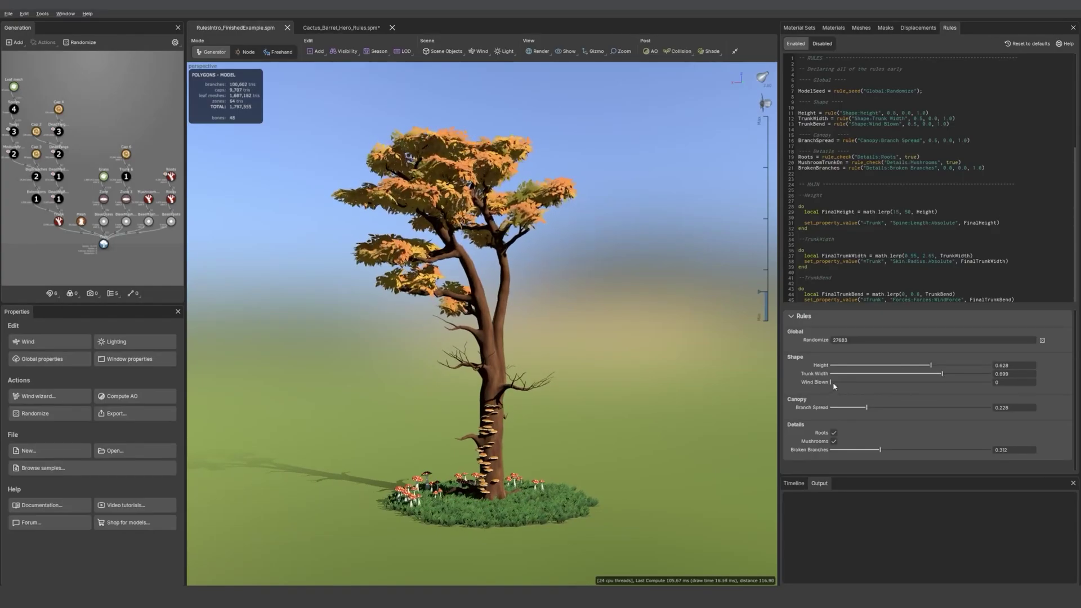
drag(831, 382, 996, 414)
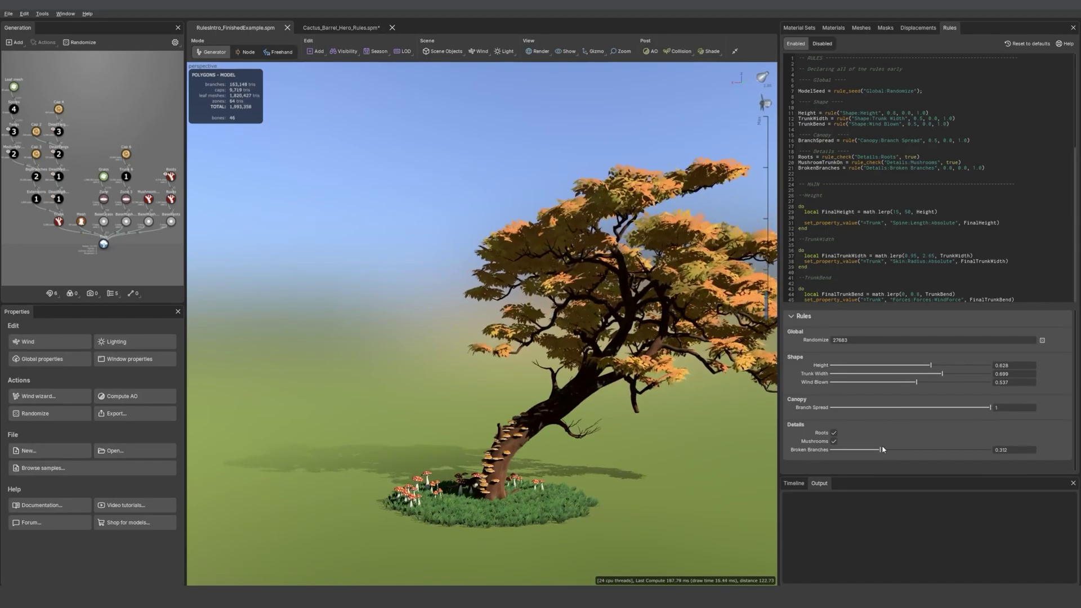
drag(881, 450, 925, 448)
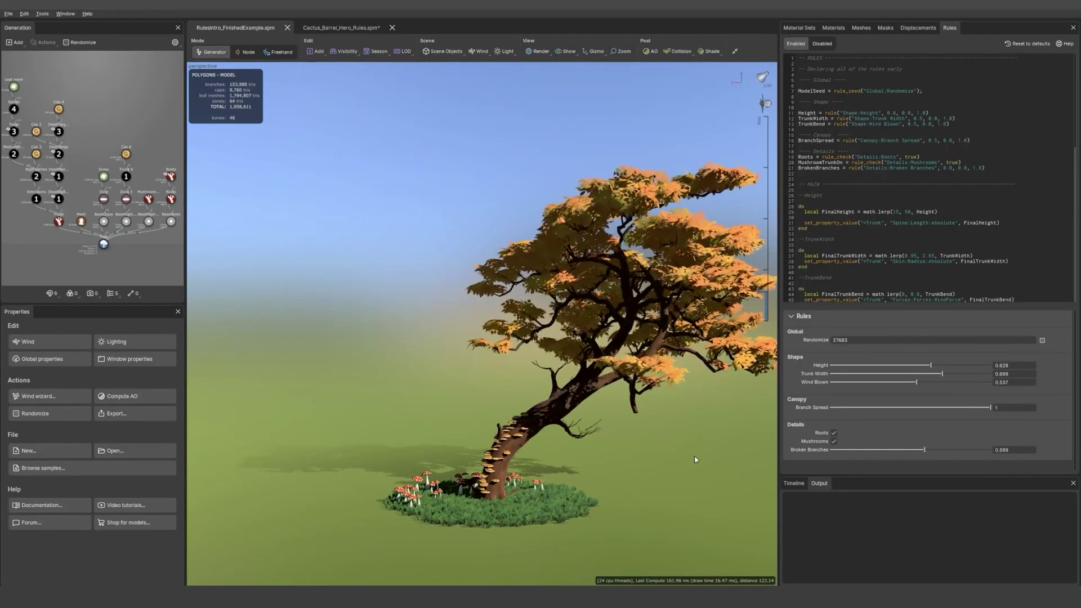
middle_drag(687, 453, 617, 464)
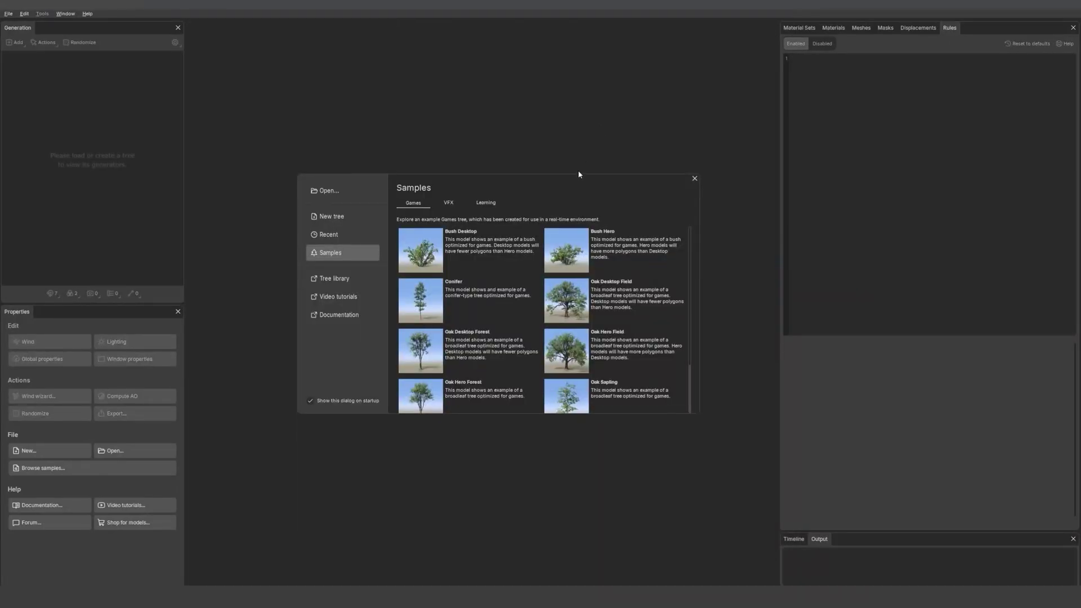
Open the Conifer Simple Rules sample from the Learning samples and look through its rules script.
scroll(515, 279, down, 1)
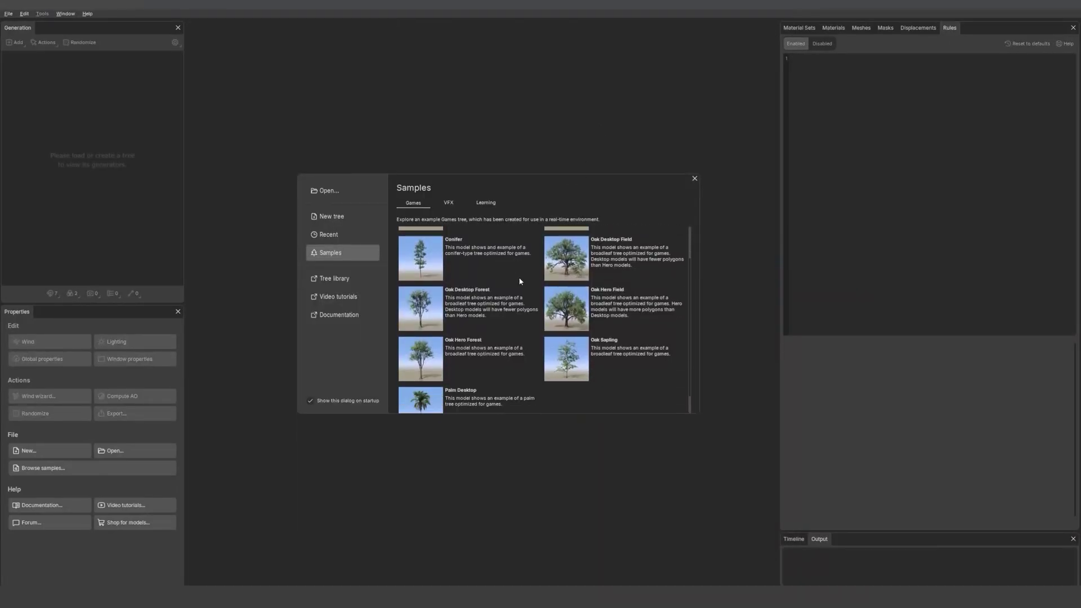
click(485, 203)
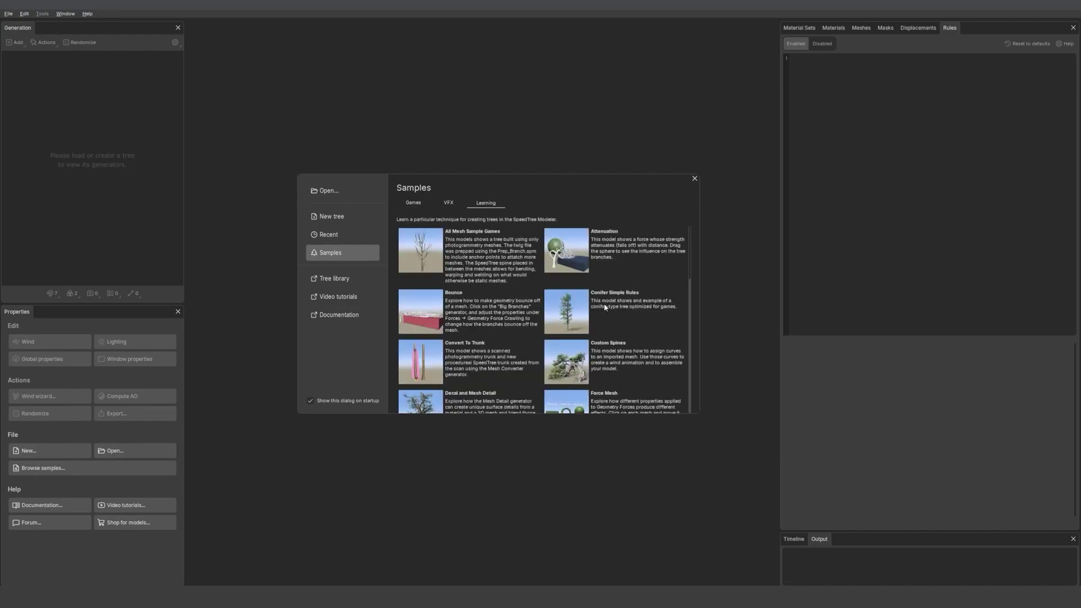
click(586, 312)
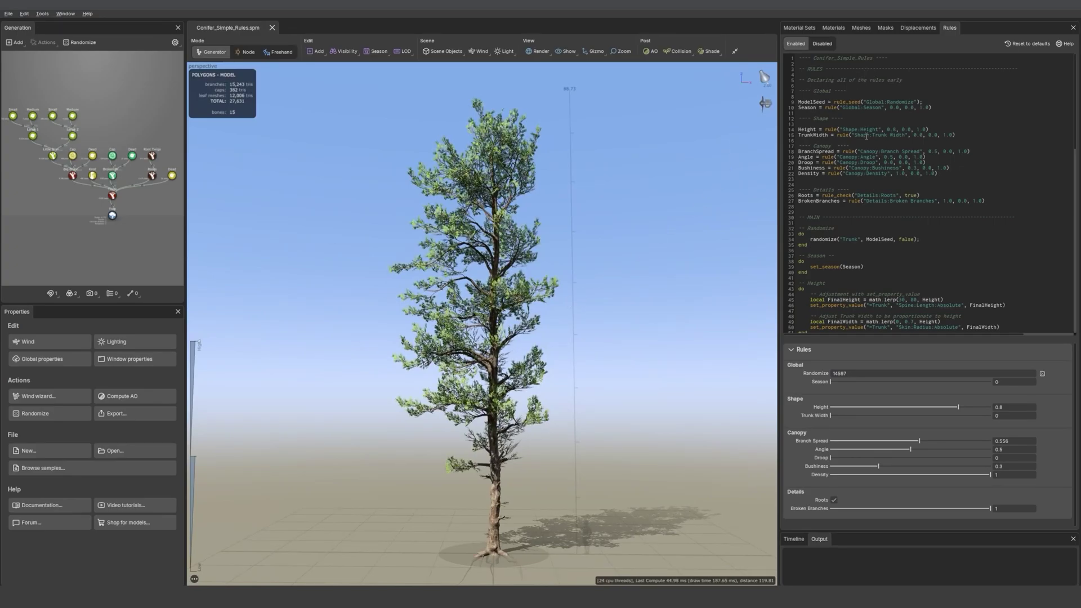
scroll(866, 135, down, 20)
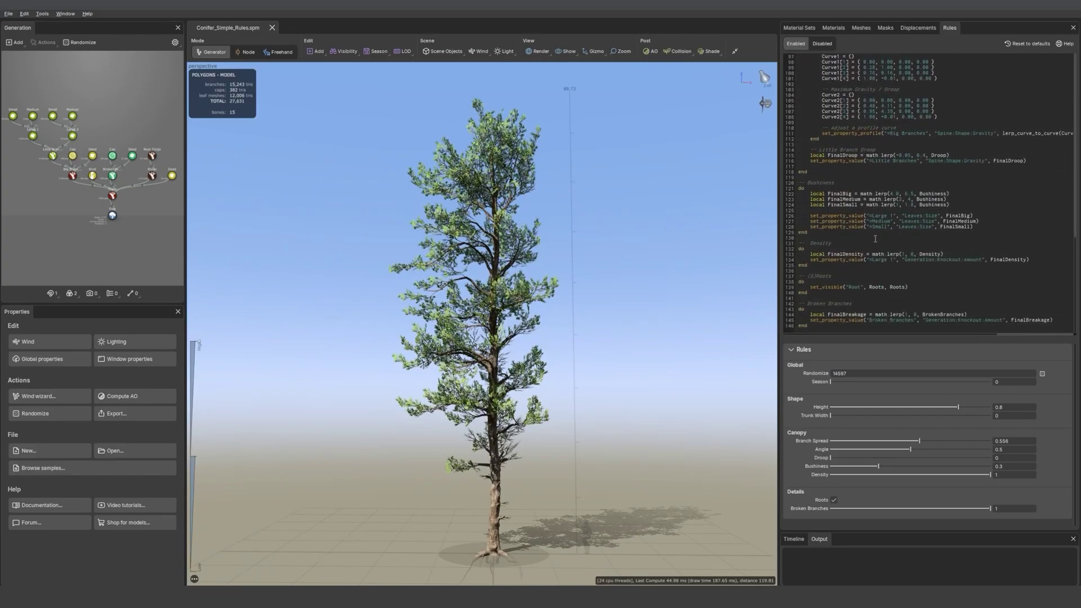
scroll(836, 331, right, 1)
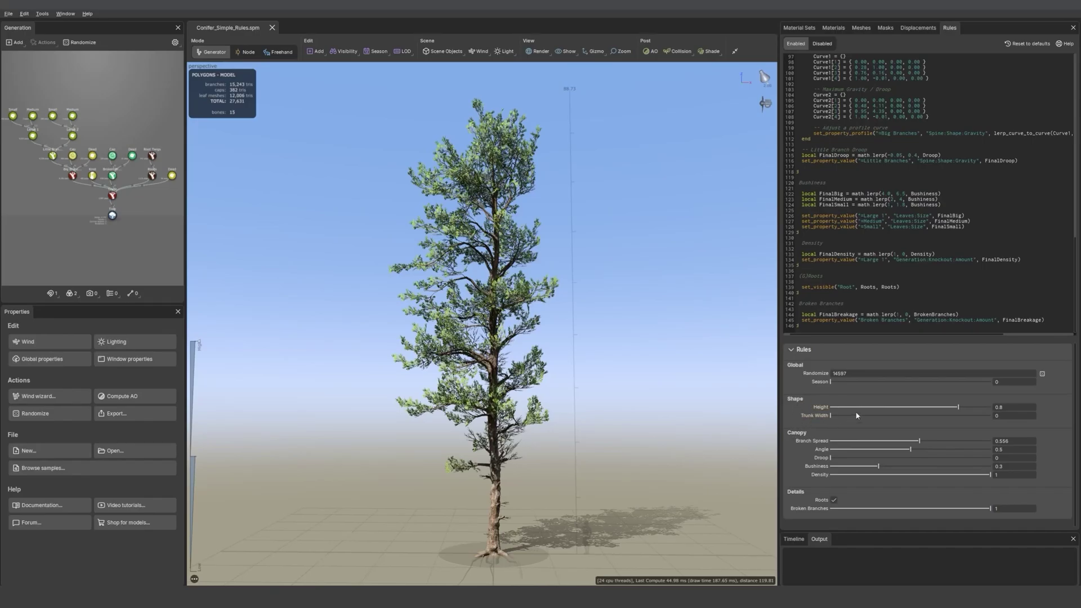
Set the conifer's trunk width to 0, height to 0.634 and season to 0.194, and generate a new random seed.
drag(856, 418, 832, 419)
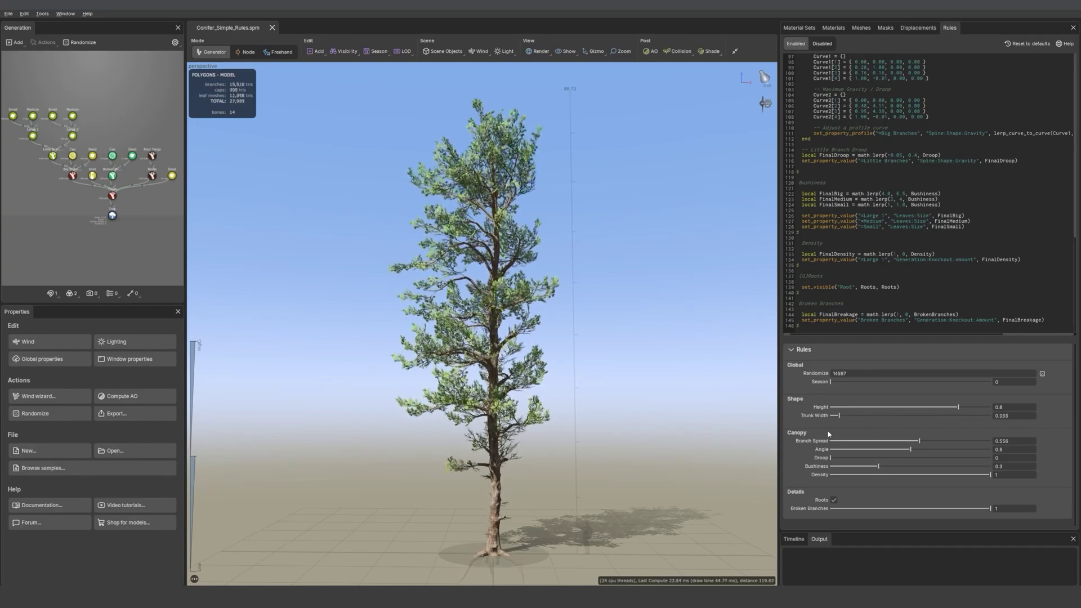
mouse_move(923, 409)
mouse_down()
mouse_move(901, 406)
mouse_move(933, 404)
mouse_up()
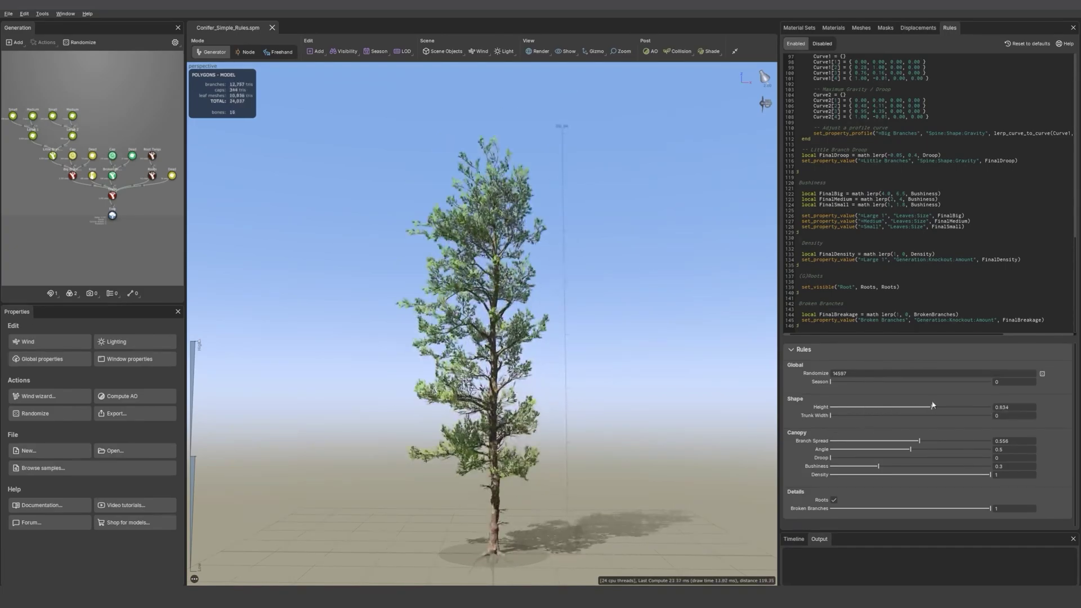
mouse_move(880, 382)
mouse_down()
mouse_move(946, 381)
mouse_move(862, 382)
mouse_up()
click(1042, 375)
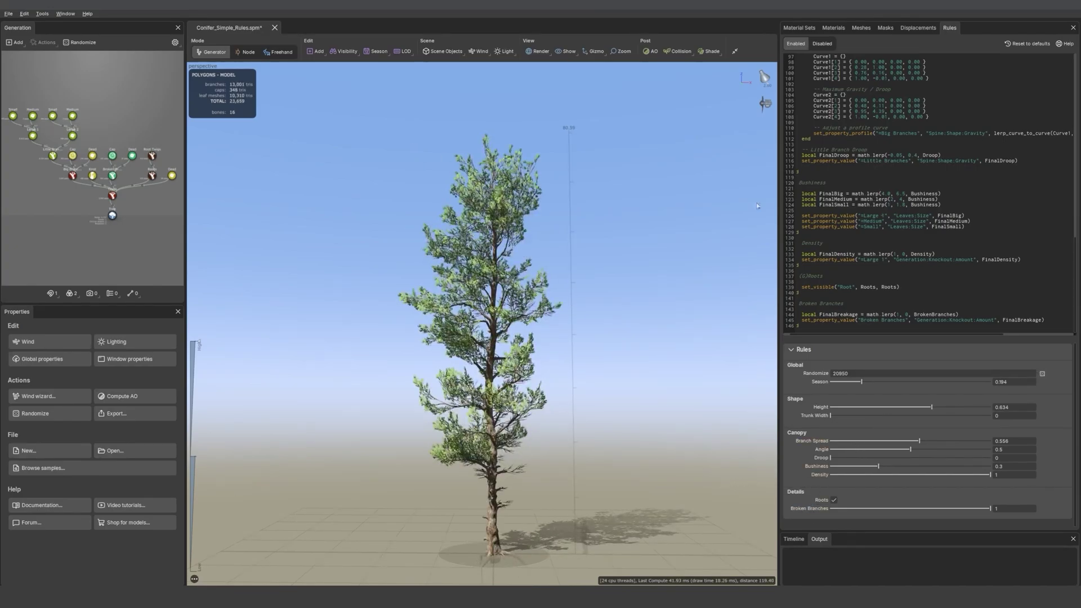
Open the Oak Complex Rules sample from the Learning samples.
click(9, 13)
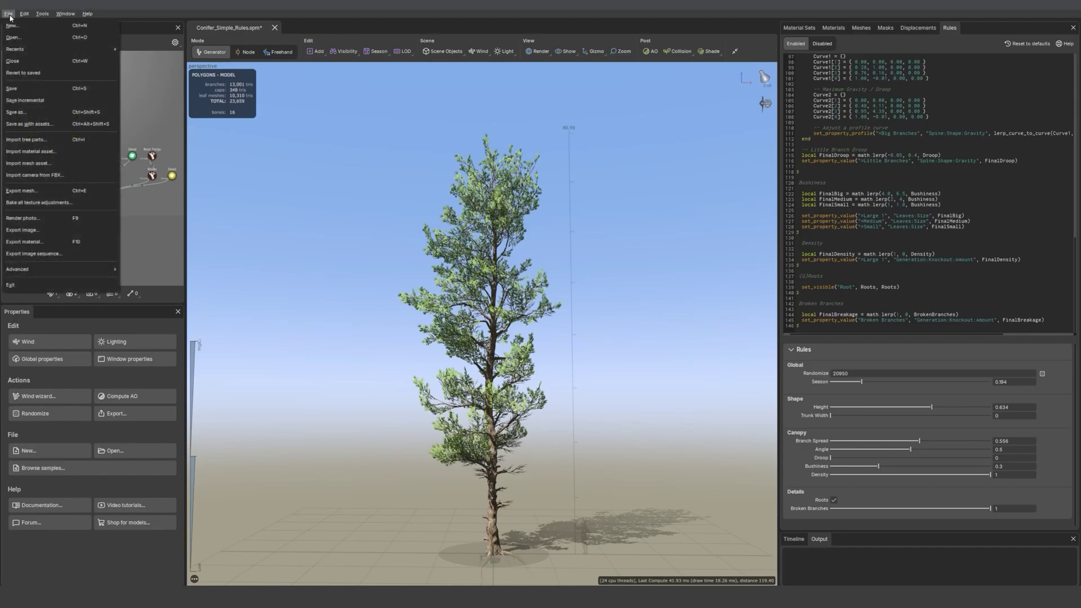
click(10, 26)
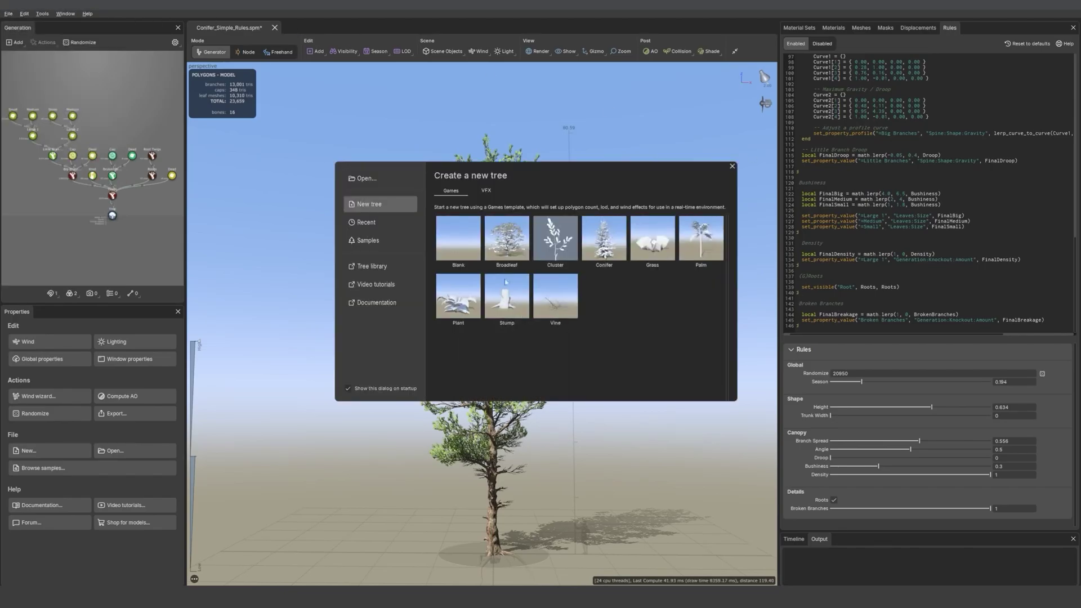
click(368, 240)
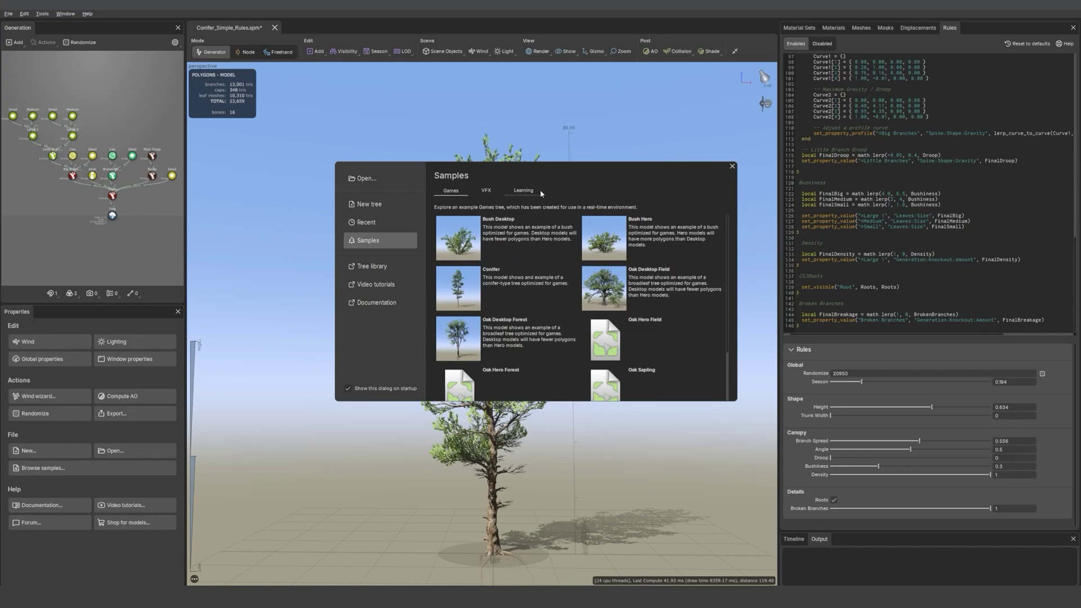
scroll(640, 321, down, 5)
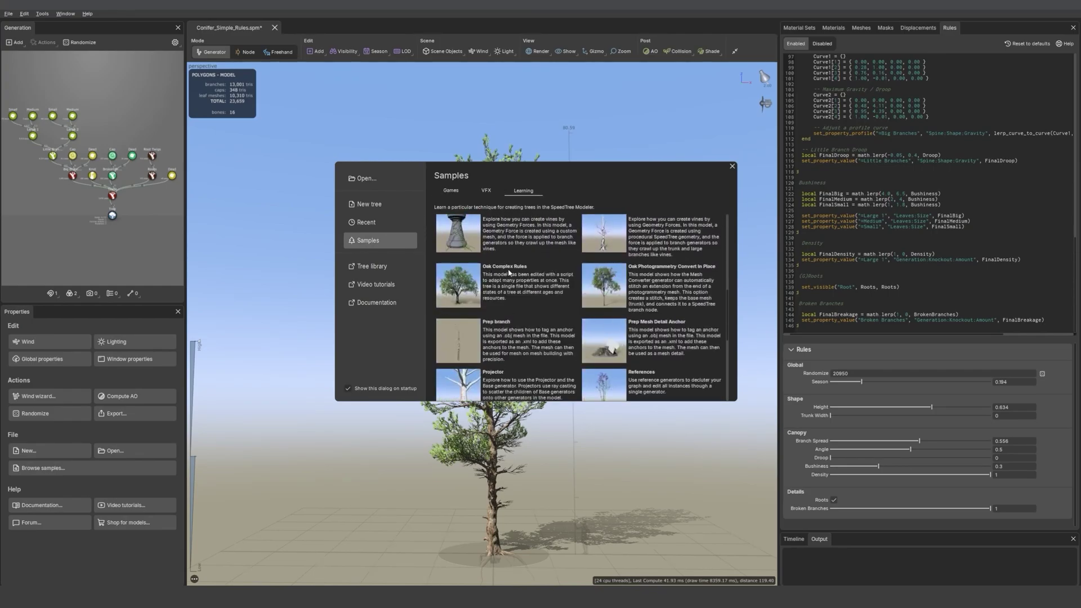
click(509, 275)
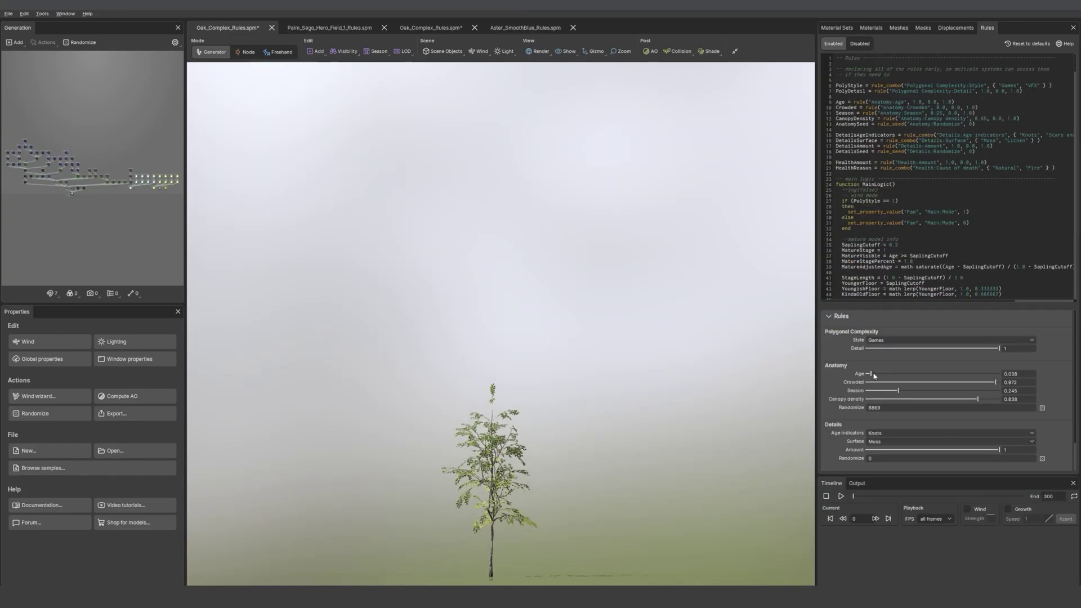
Raise the oak's age to 1, reduce its crowding to nearly 0, and lower the age close to the sapling stage.
drag(874, 374, 1002, 376)
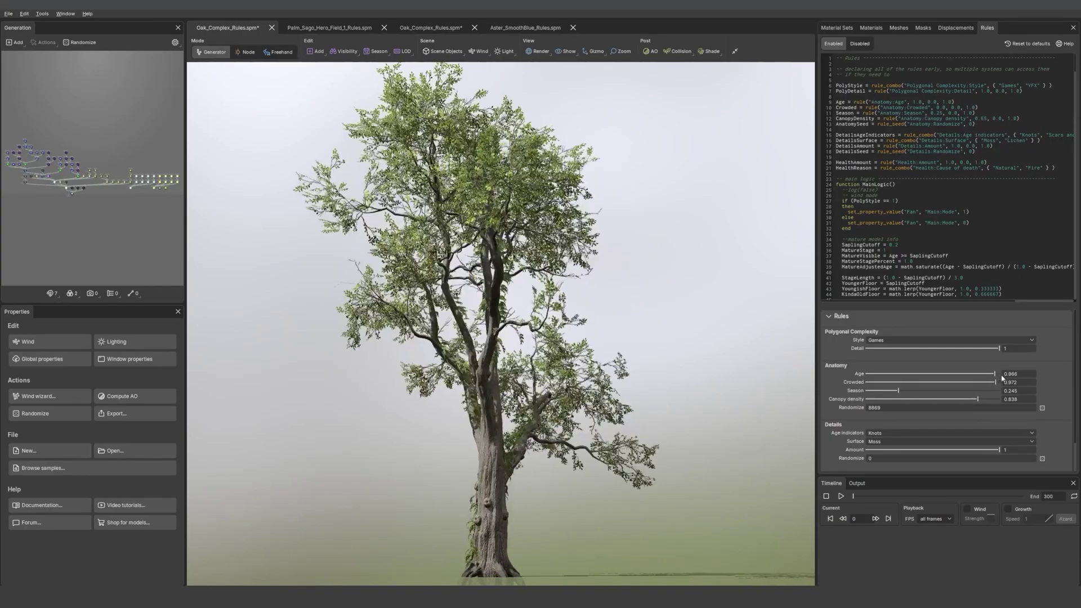
drag(715, 393, 756, 411)
drag(995, 382, 866, 388)
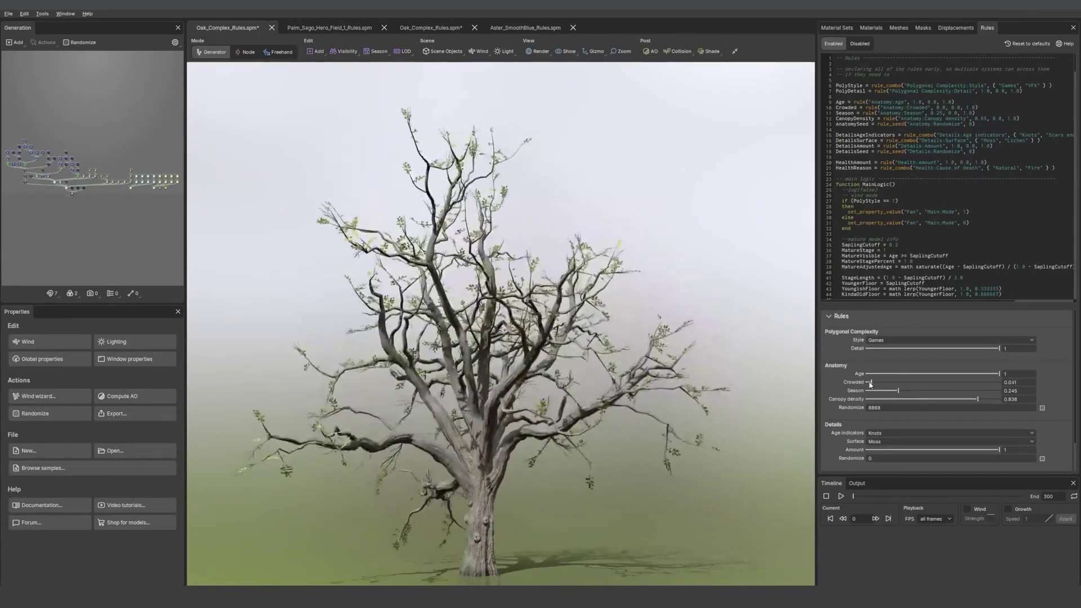
drag(686, 415, 590, 423)
drag(999, 373, 873, 382)
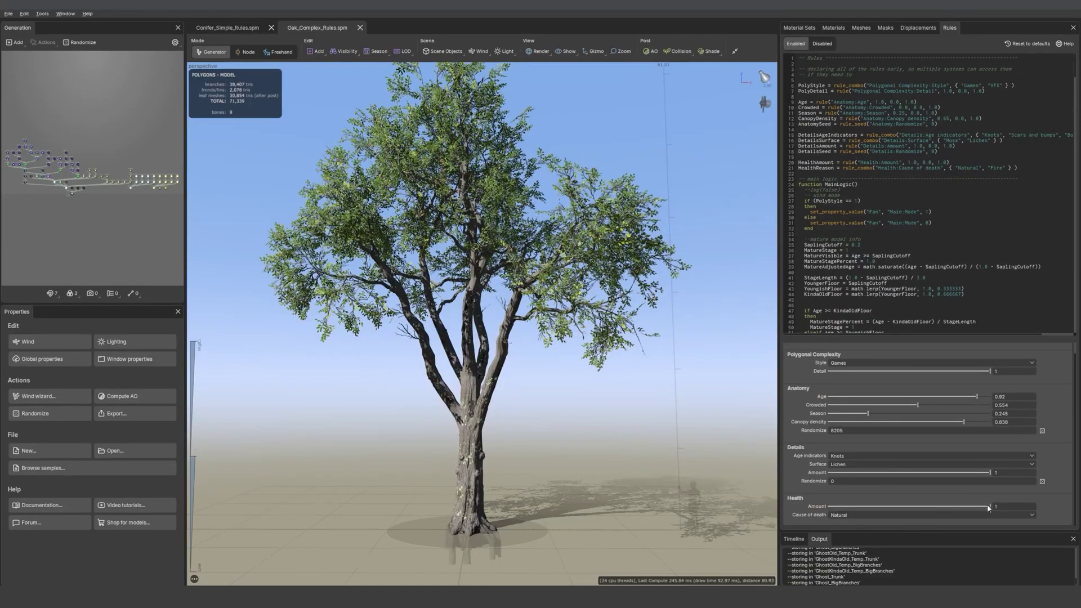
Lower the oak's health amount to 0 and raise it to 0.972.
drag(987, 507, 631, 497)
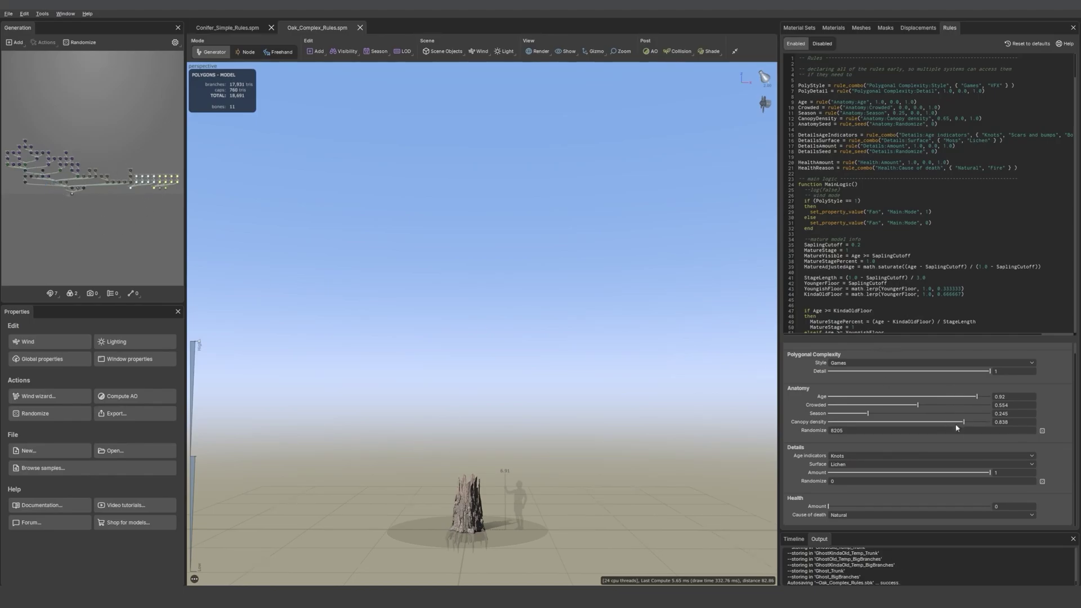
click(986, 507)
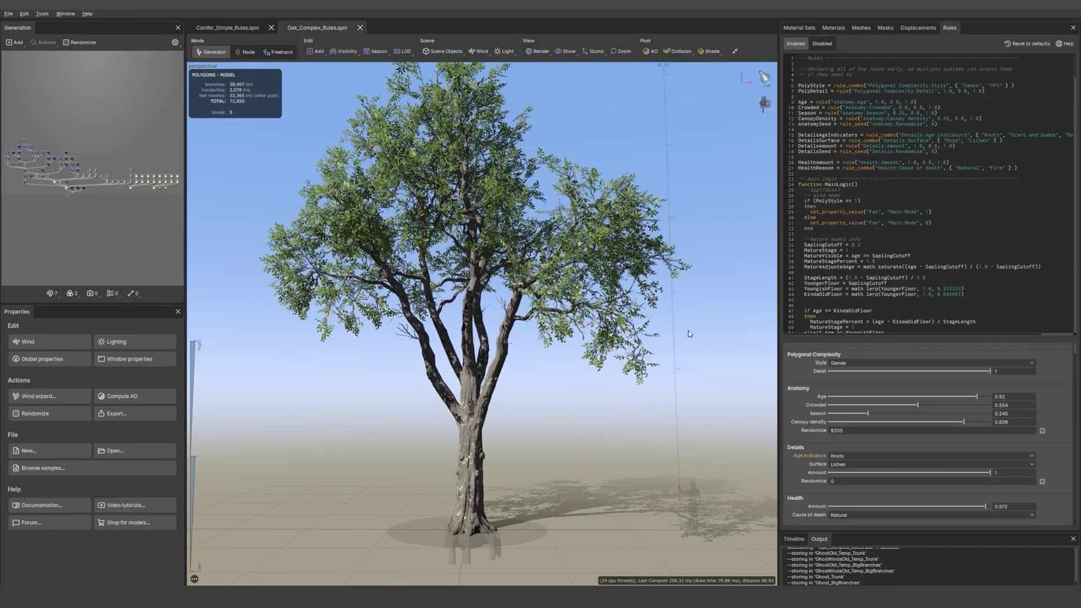
Set the oak's Polygonal Complexity style to VFX, switching the viewport wind fan on for a preview and off again.
right_click(765, 105)
click(781, 140)
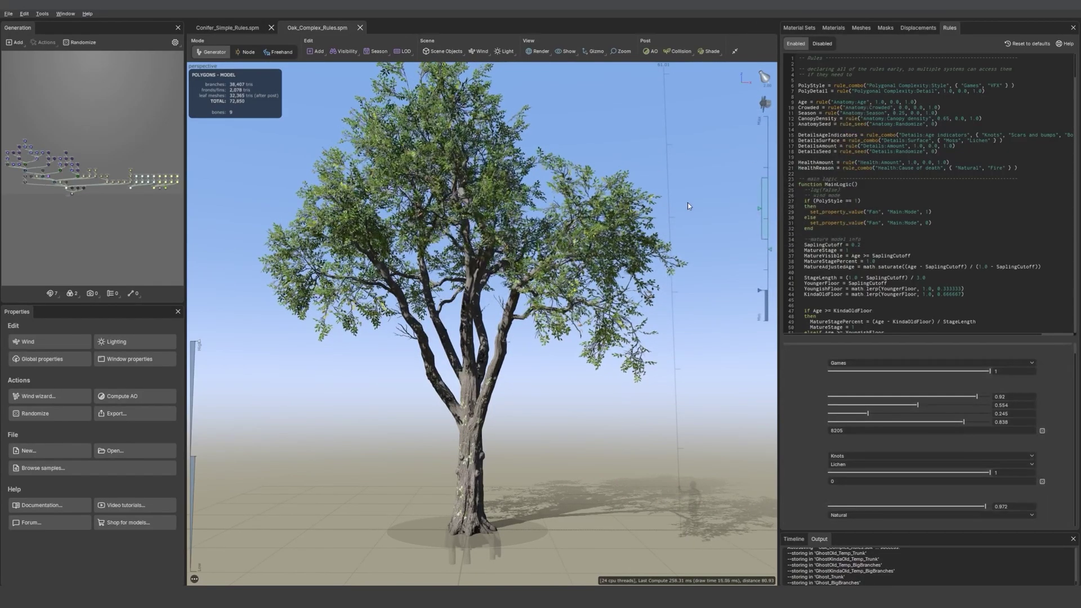
scroll(687, 202, down, 1)
click(869, 363)
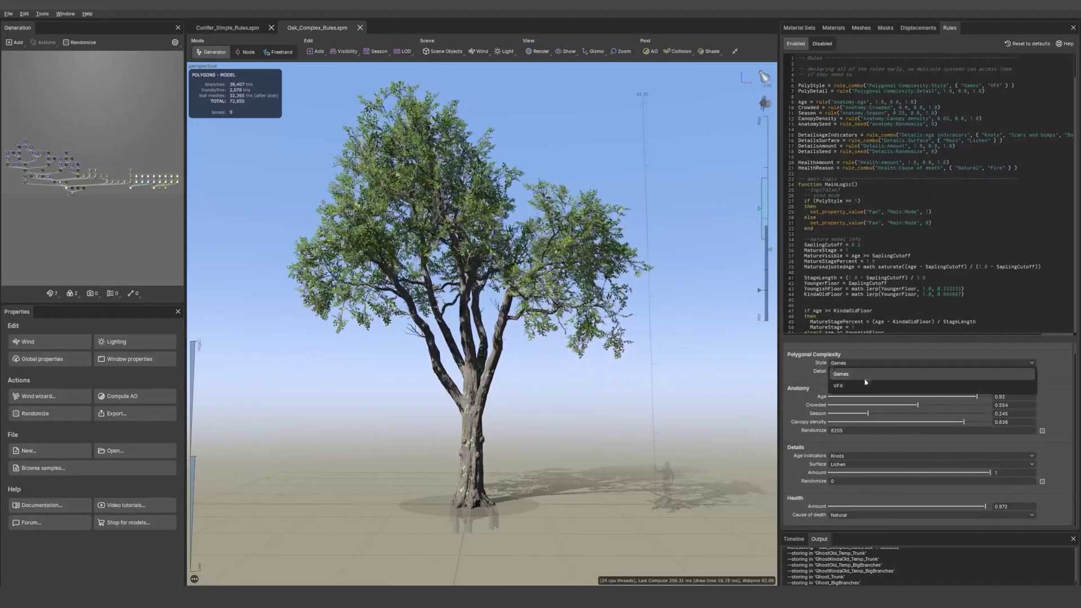
click(866, 384)
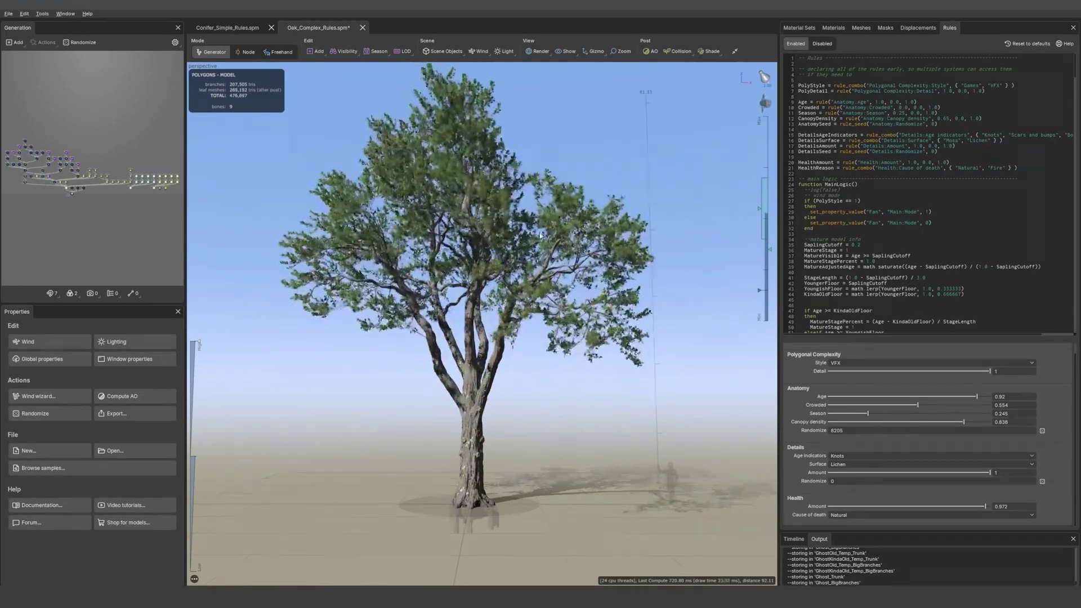
right_click(761, 106)
click(779, 140)
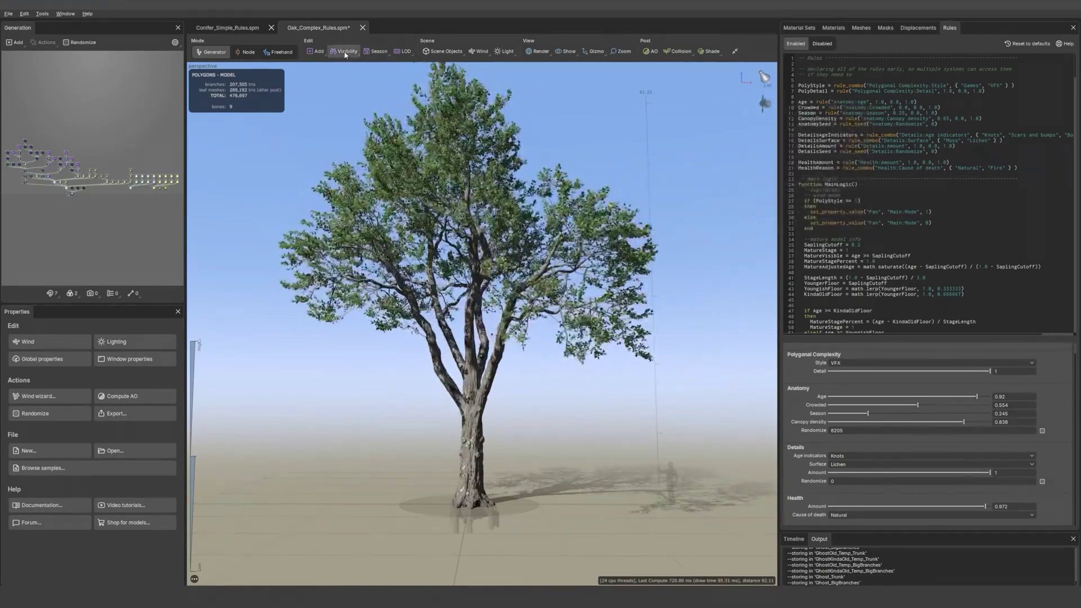
Close the Oak Complex Rules sample and return to Conifer Simple Rules.
click(363, 28)
click(528, 326)
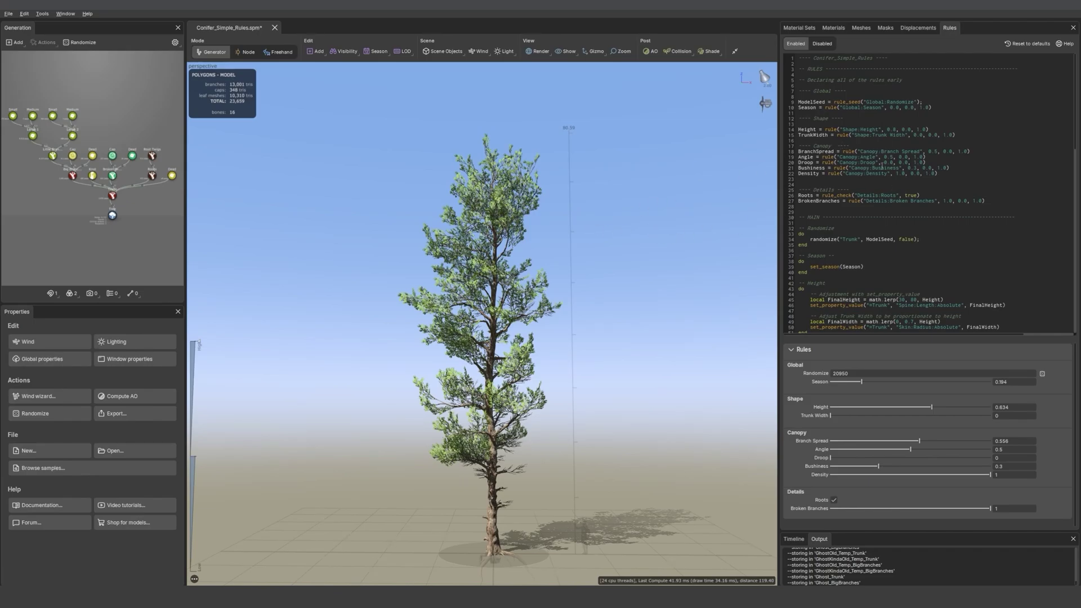
Copy the entire Conifer Simple Rules script and paste it over the existing text in the Notepad document.
scroll(863, 214, down, 3)
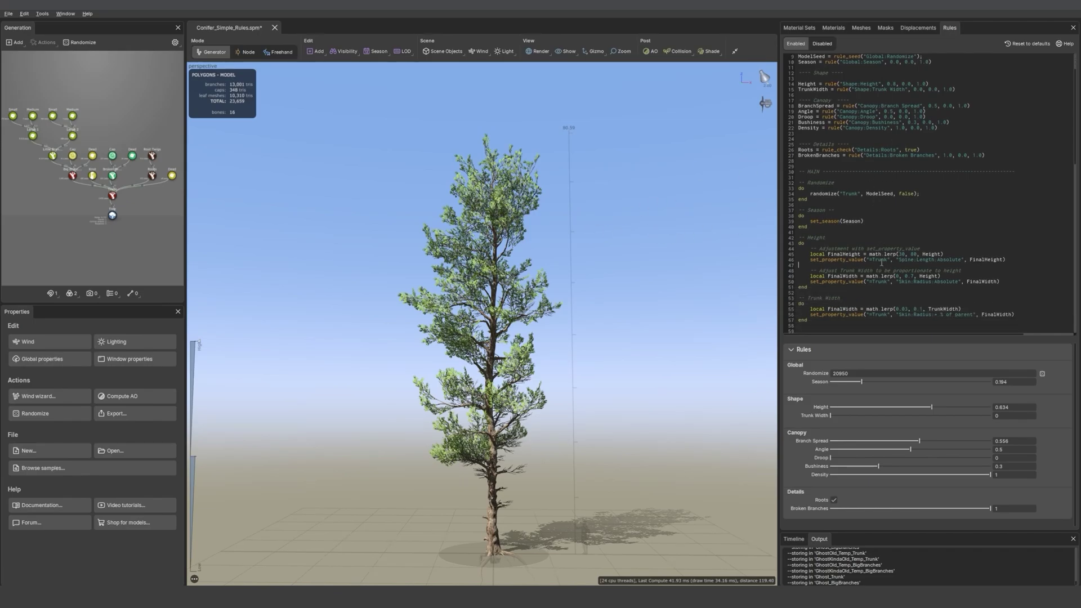
key(ctrl+a)
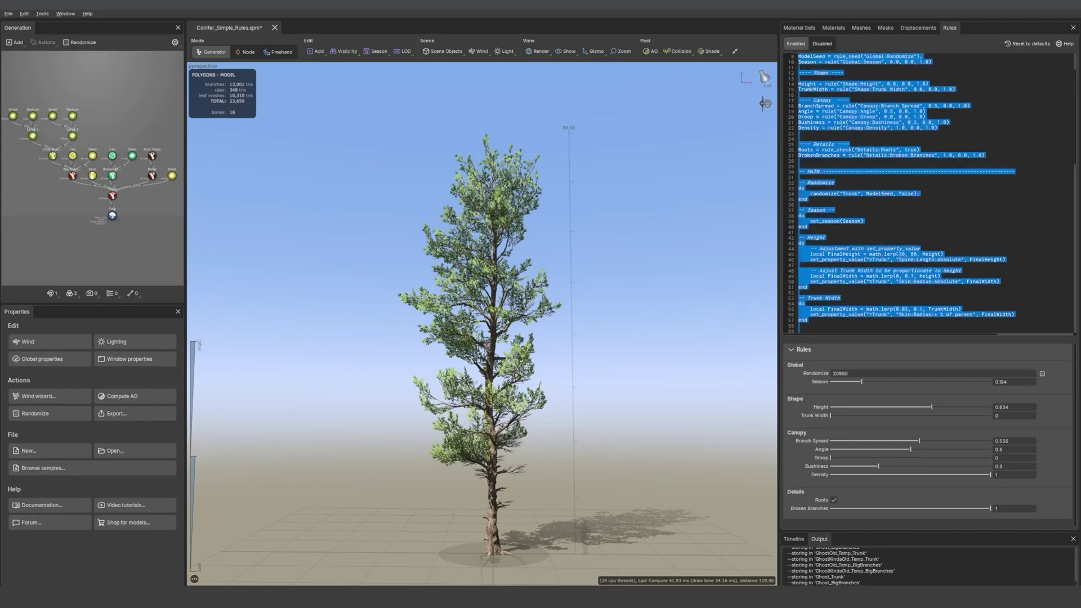
key(alt+Tab)
click(482, 432)
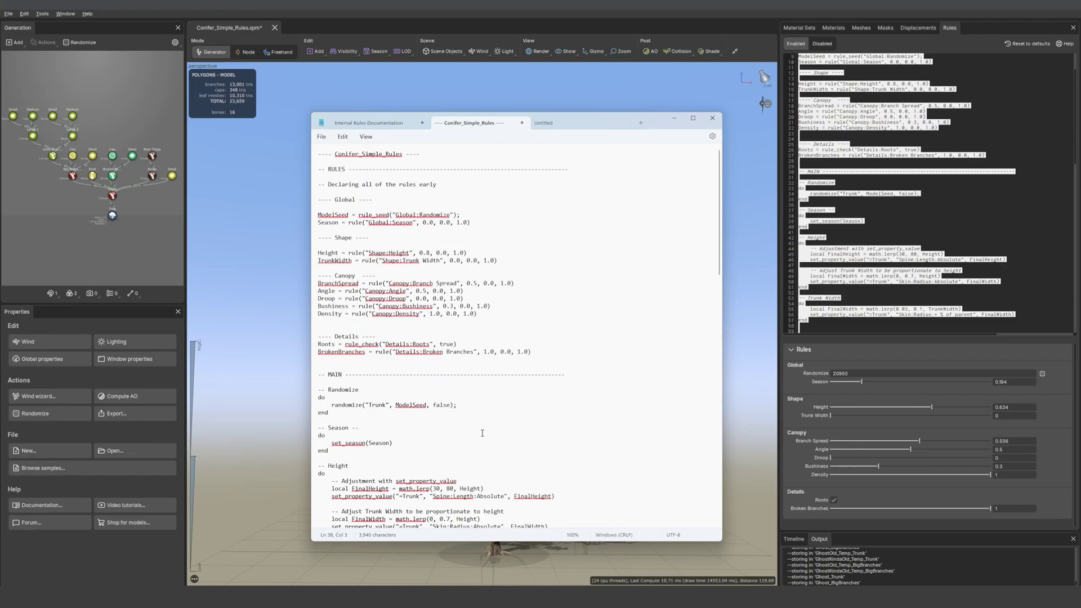
key(ctrl+a)
key(Delete)
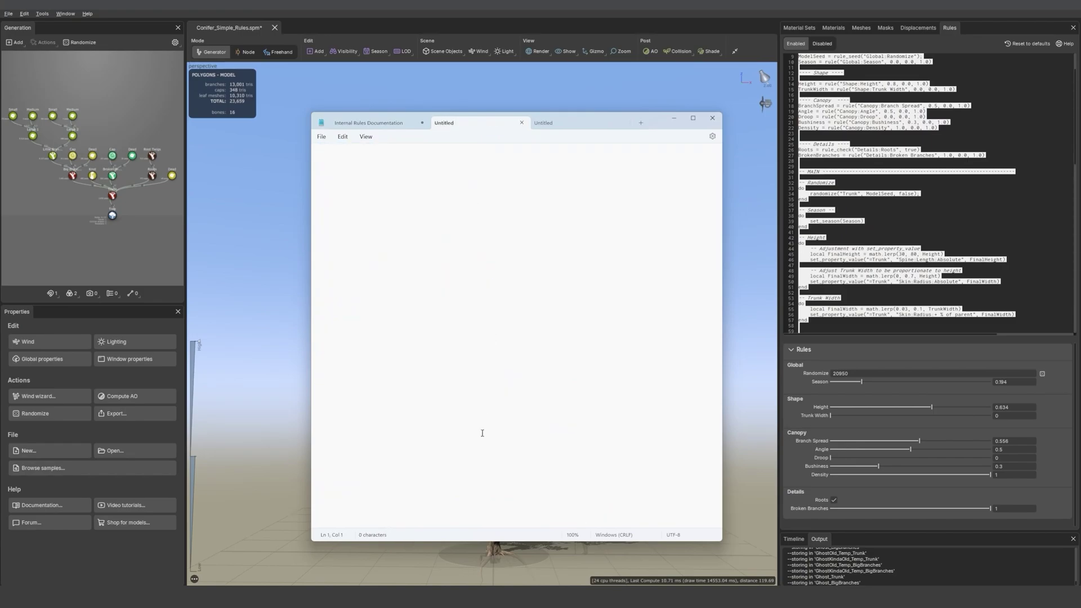
key(ctrl+v)
scroll(431, 201, up, 20)
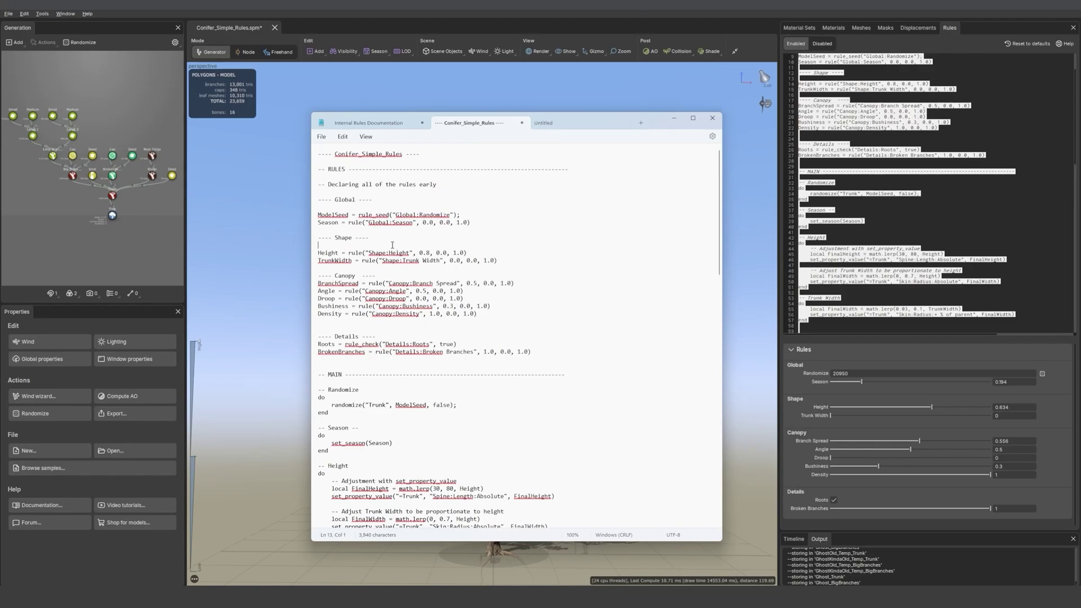
Bring up text search in the Notepad copy of the script and minimise Notepad.
click(423, 261)
key(ctrl+f)
click(448, 190)
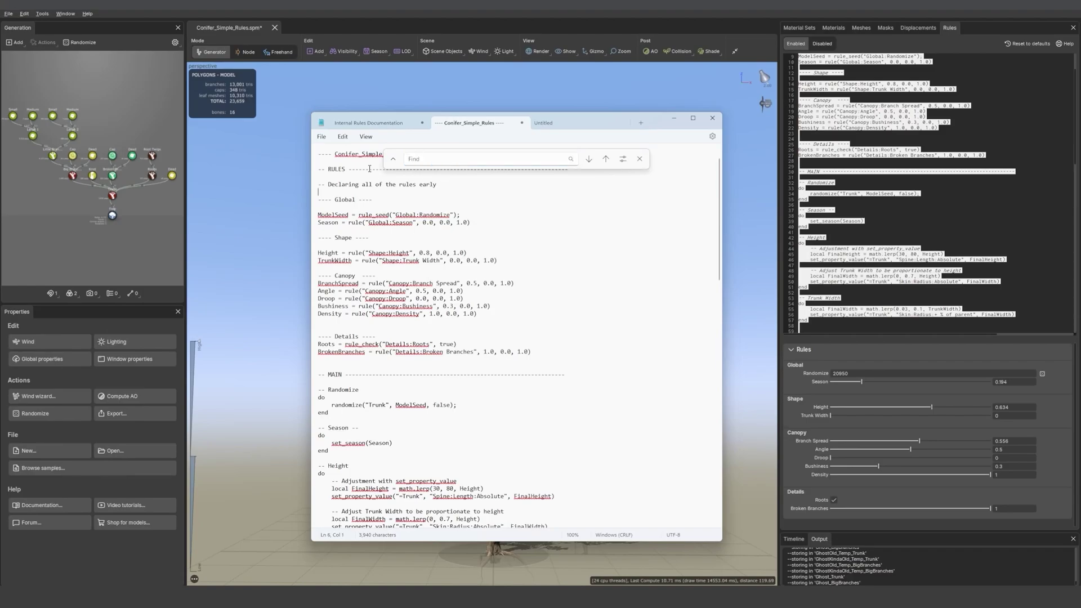
click(674, 118)
Switch to the browser and review the SpeedTree manual's Rules page, from writing a rule through best practices.
key(alt+Tab)
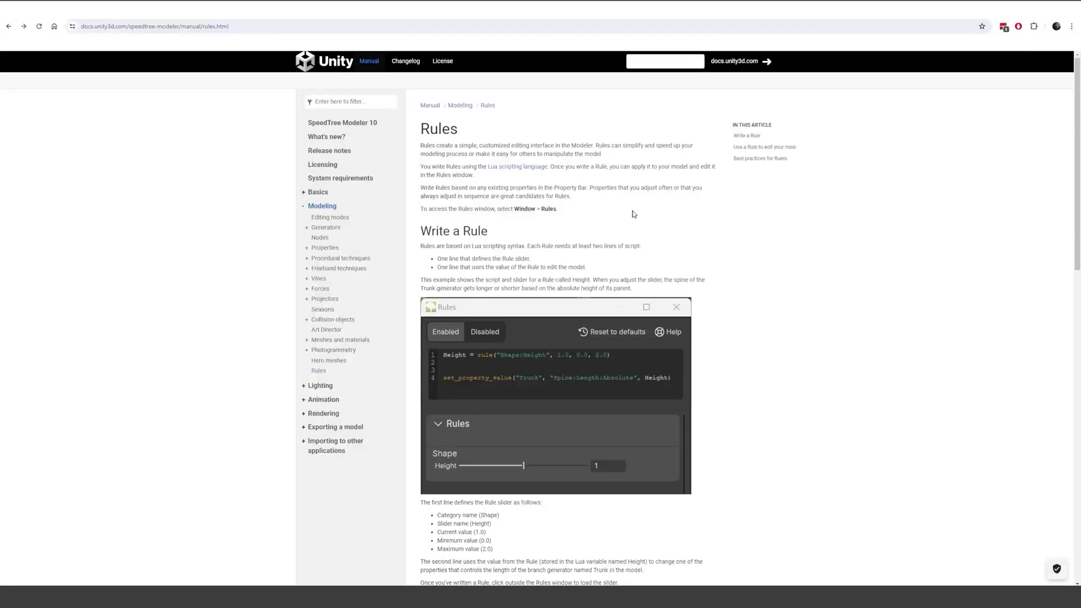
scroll(633, 212, down, 4)
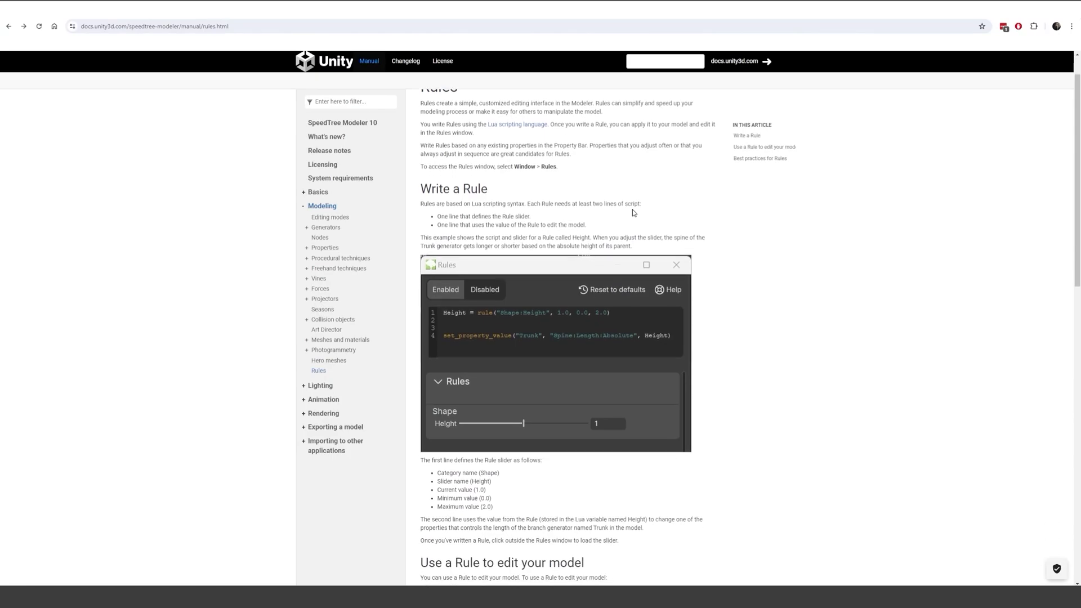
scroll(687, 276, up, 4)
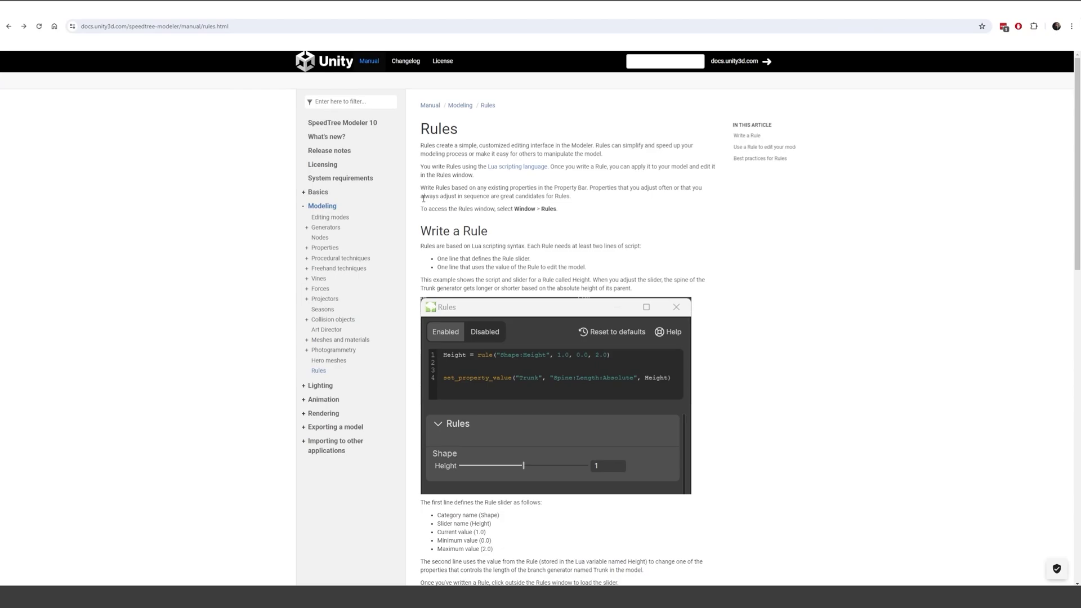
scroll(446, 210, down, 2)
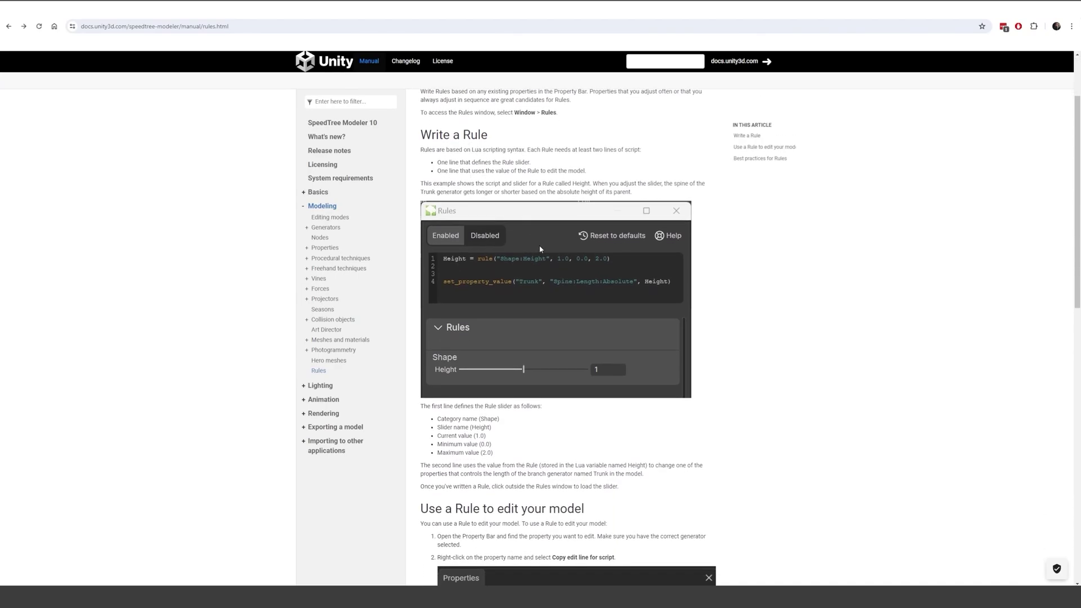
scroll(608, 292, down, 6)
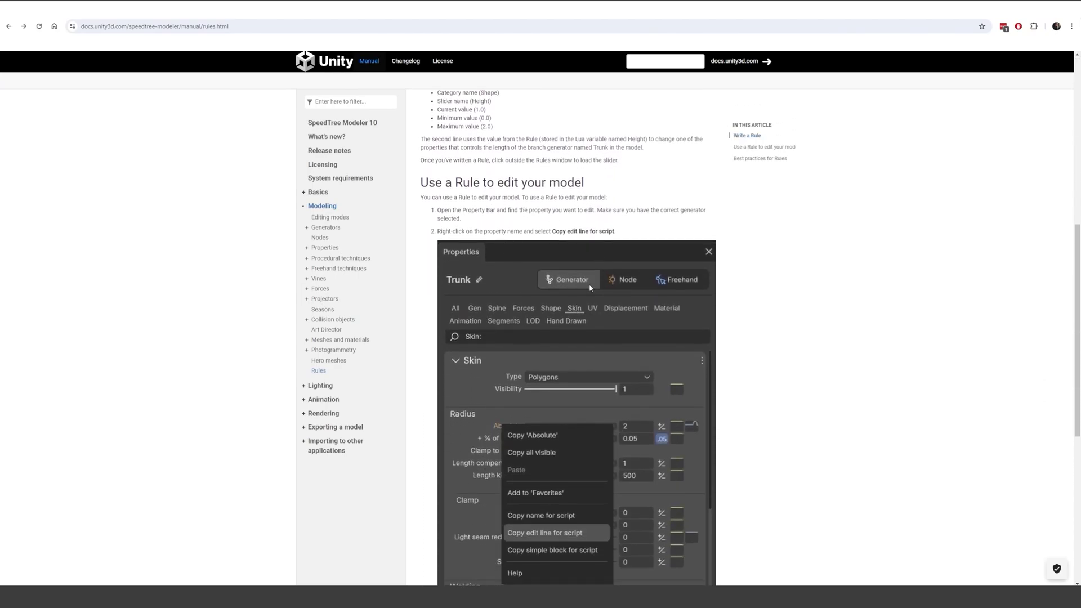
scroll(608, 315, down, 7)
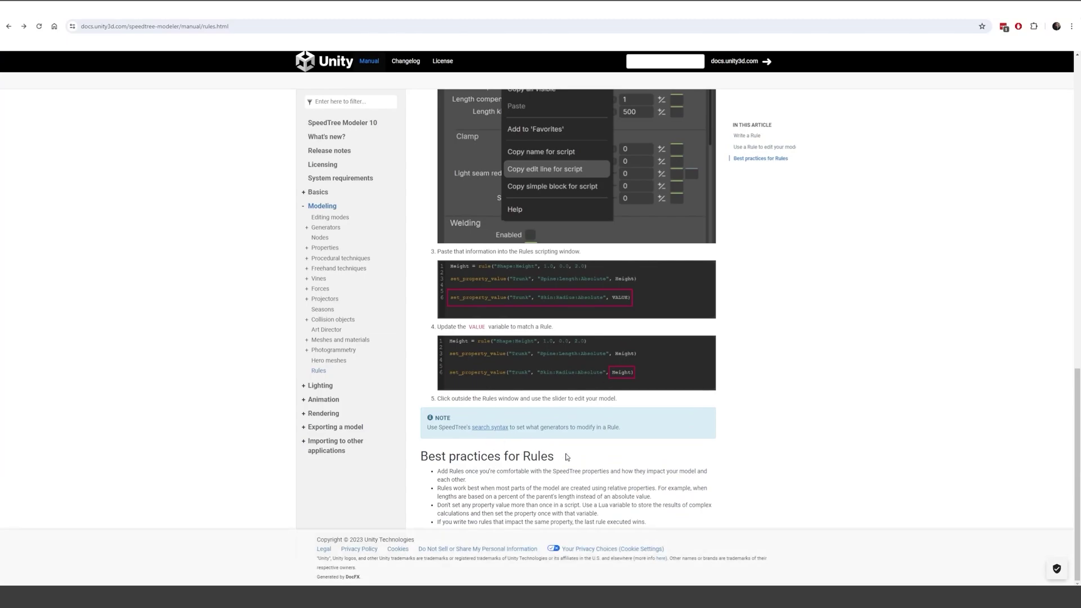
scroll(610, 419, up, 2)
scroll(612, 418, up, 15)
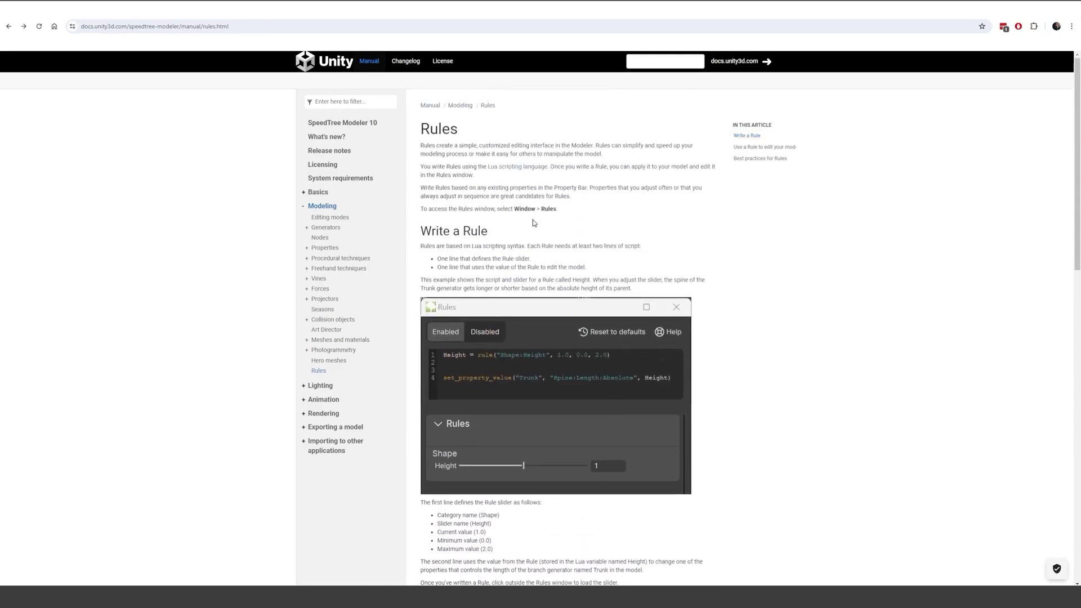
Follow the manual's Lua scripting language link and open the Lua website's get started page.
click(518, 171)
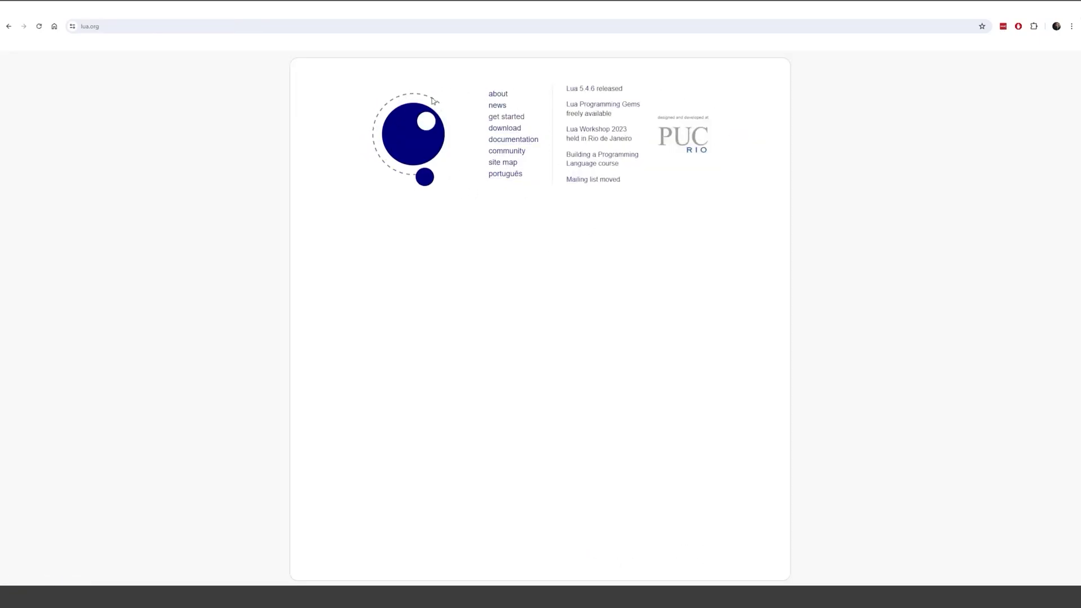
click(506, 117)
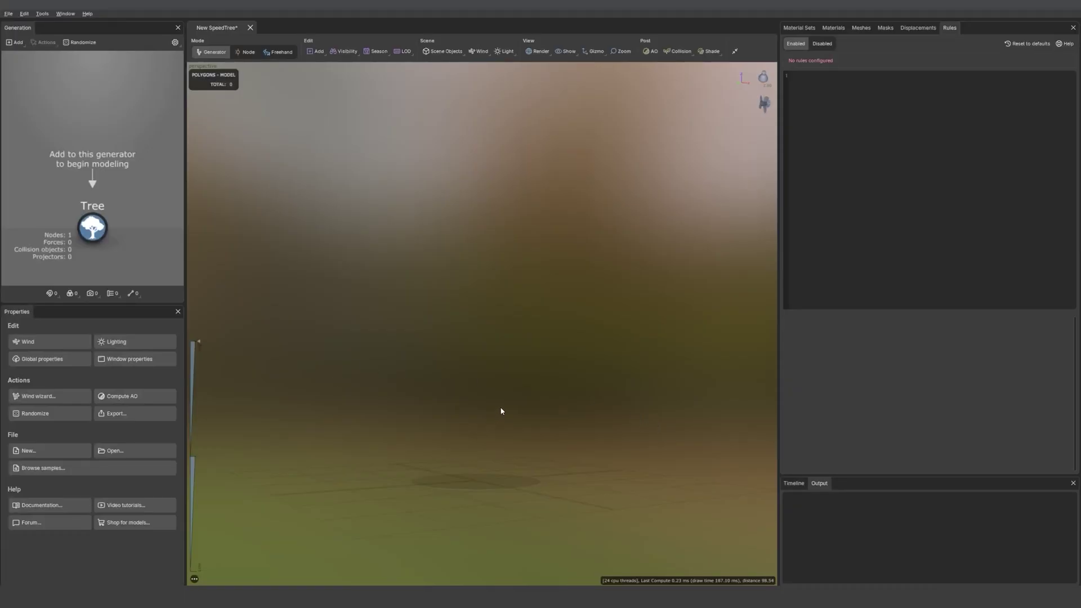
Add a Trunk generator to the Tree in the new, empty SpeedTree model.
right_click(482, 201)
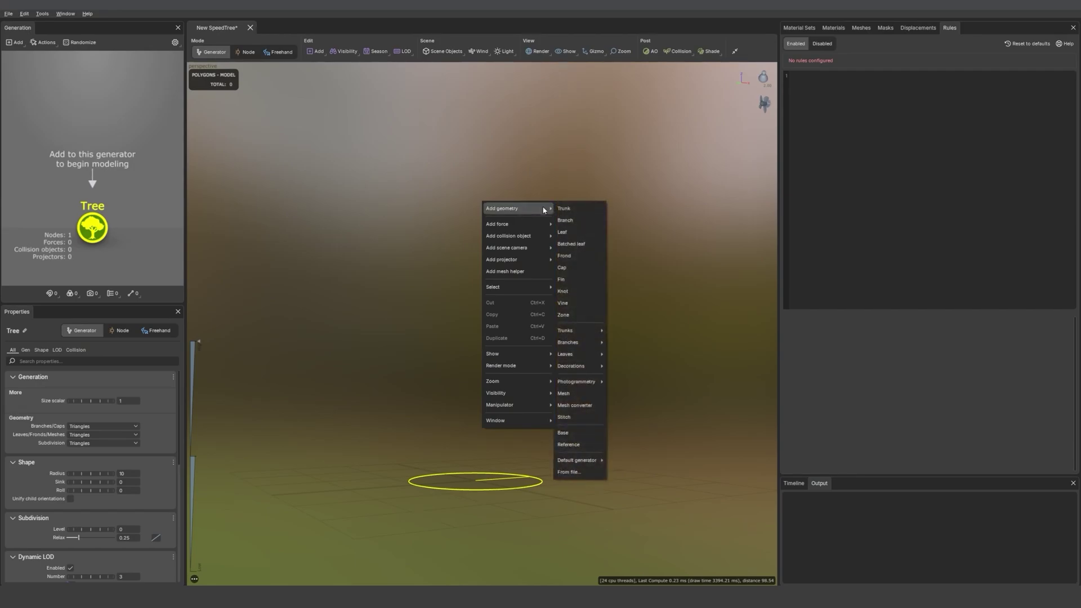
click(569, 206)
right_click(506, 379)
mouse_move(563, 381)
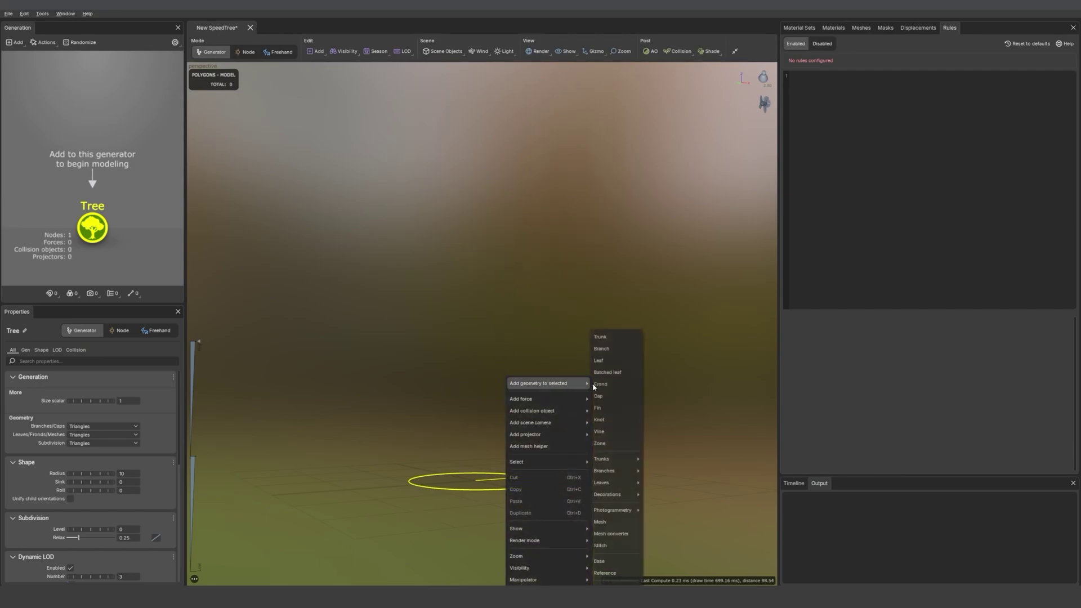
click(605, 335)
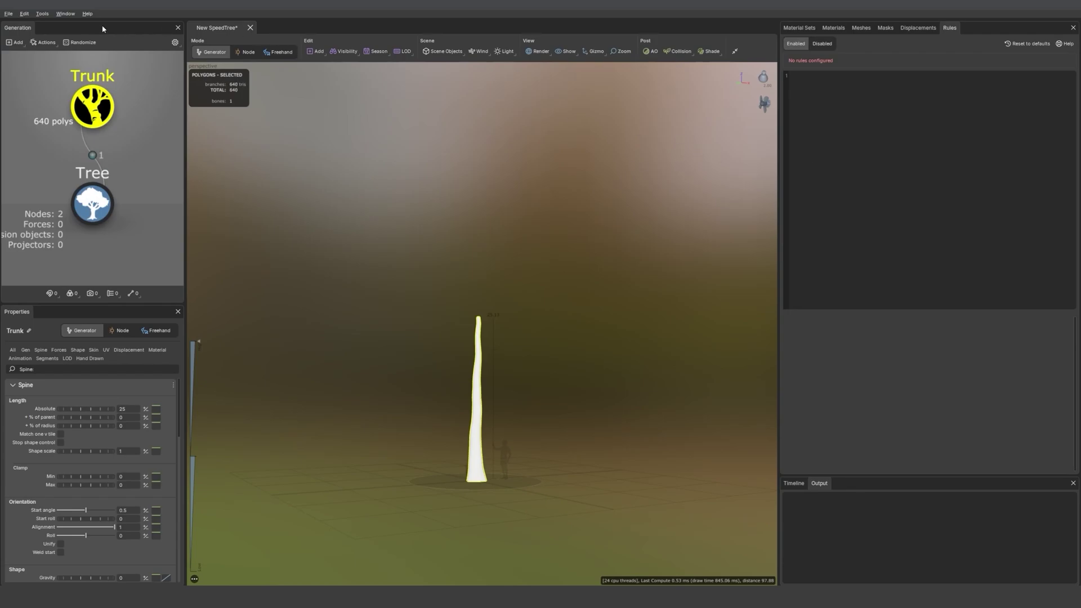
Check the Rules entry in the list of available windows and frame the trunk closely in the viewport.
click(65, 14)
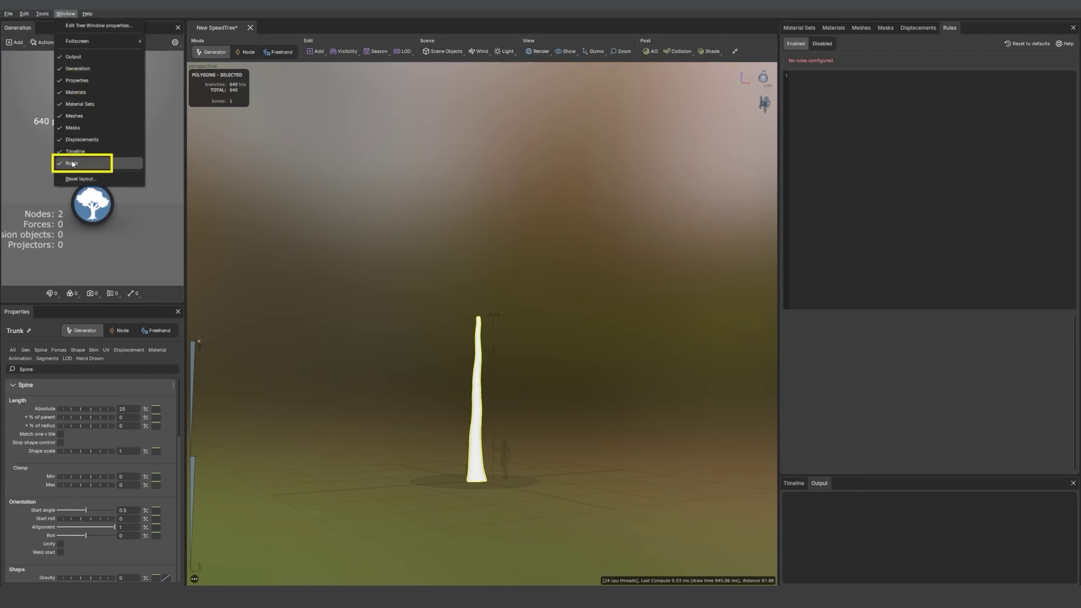
click(843, 100)
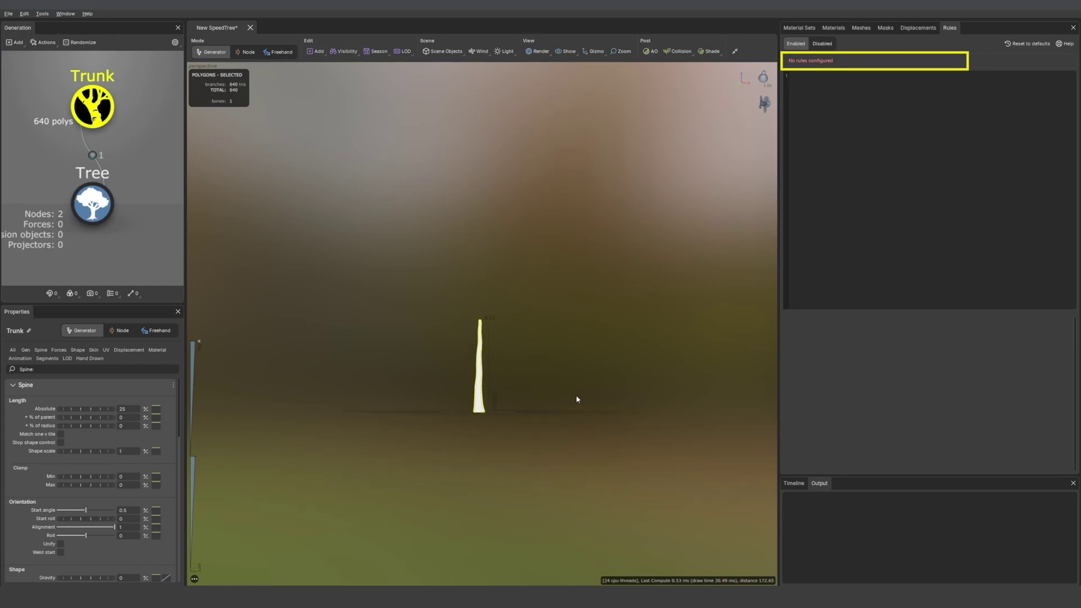
scroll(579, 399, up, 3)
scroll(579, 400, up, 1)
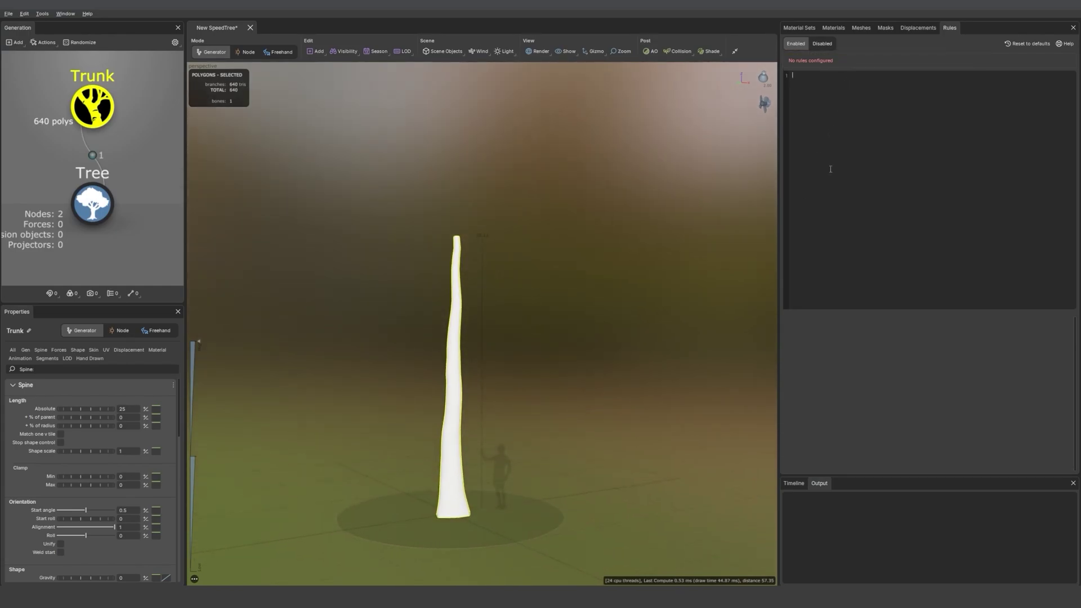
Write the rule Height = rule("Height", 1.0, 0.0, 2.0) in the empty script and test its slider at 0.884.
click(811, 95)
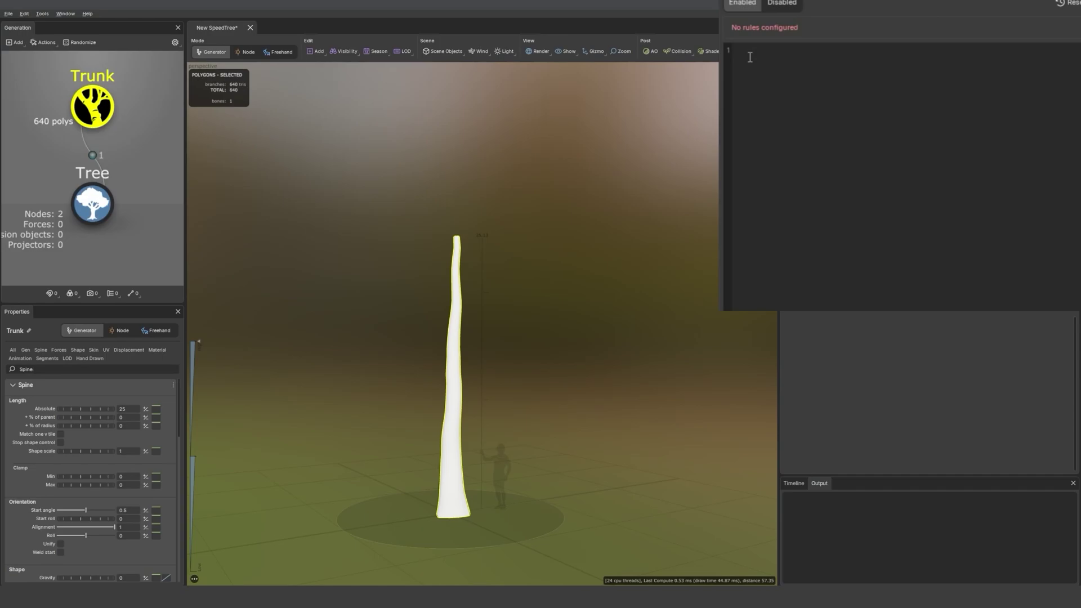
text(Heri)
key(BackSpace)
text(ight = rule("Height", 1.0, 0.0, 2.0))
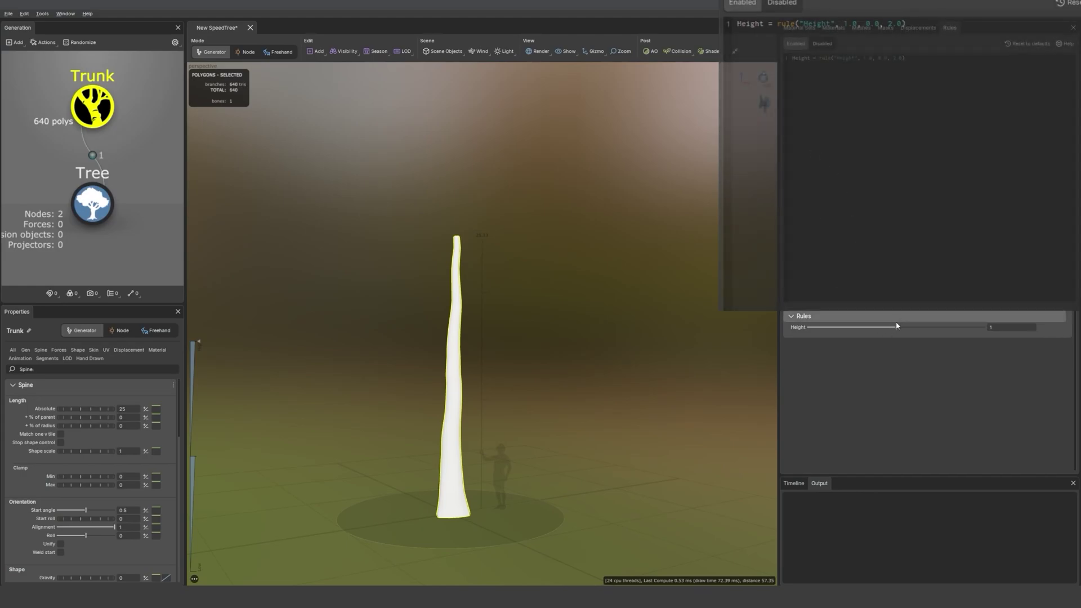
mouse_move(897, 326)
mouse_down()
mouse_move(813, 329)
mouse_move(996, 331)
mouse_move(886, 331)
mouse_up()
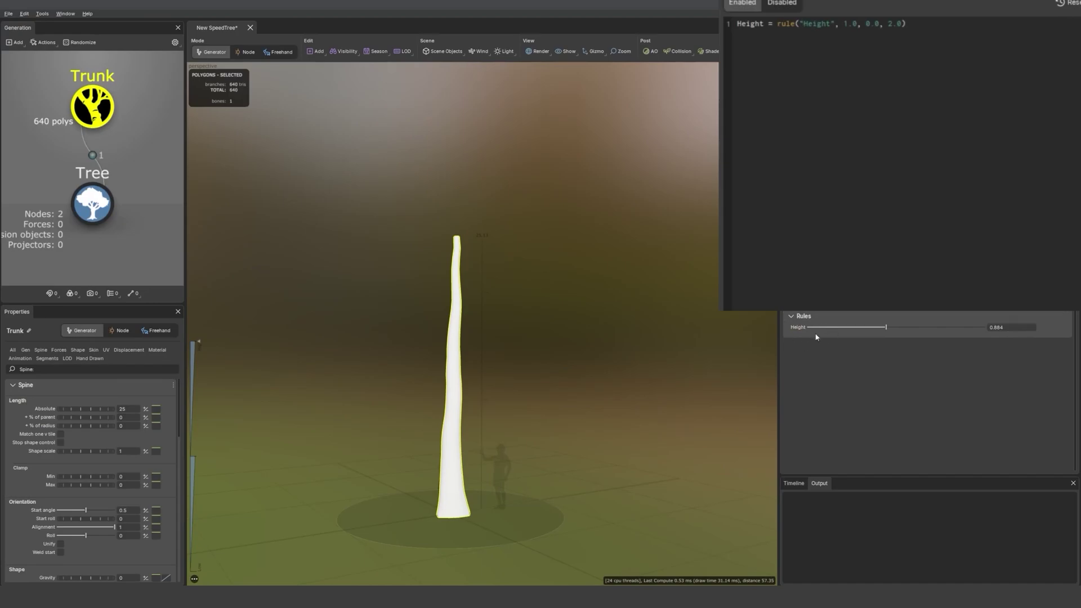
Place the Height rule in a Shape category by changing its label to "Shape:Height".
text(Shape:)
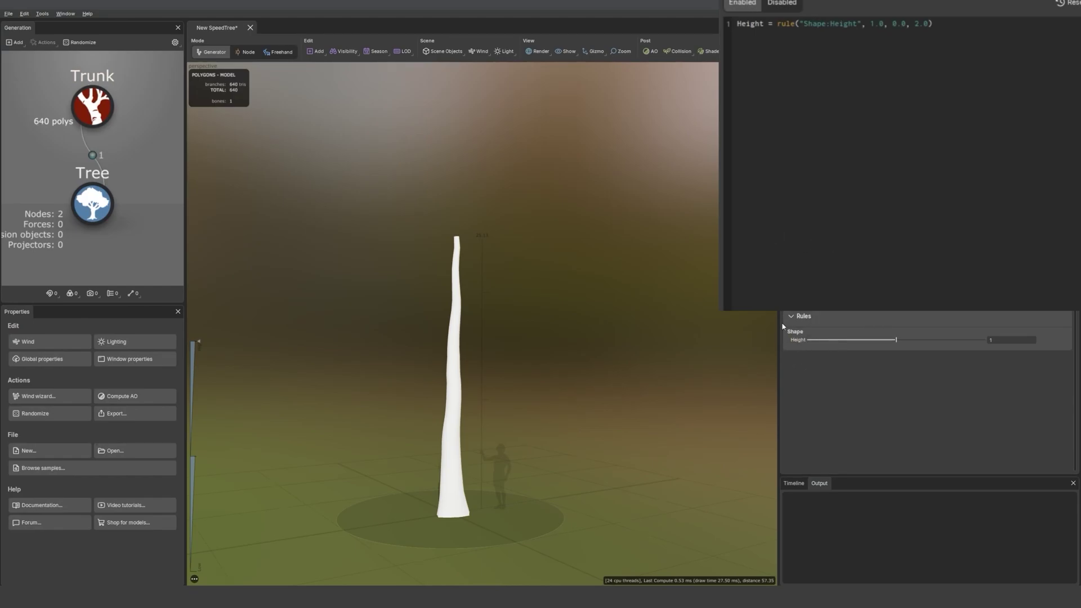
click(812, 50)
Try Blah as the rule's variable name and restore it to Height.
drag(764, 25, 741, 25)
text(Blah)
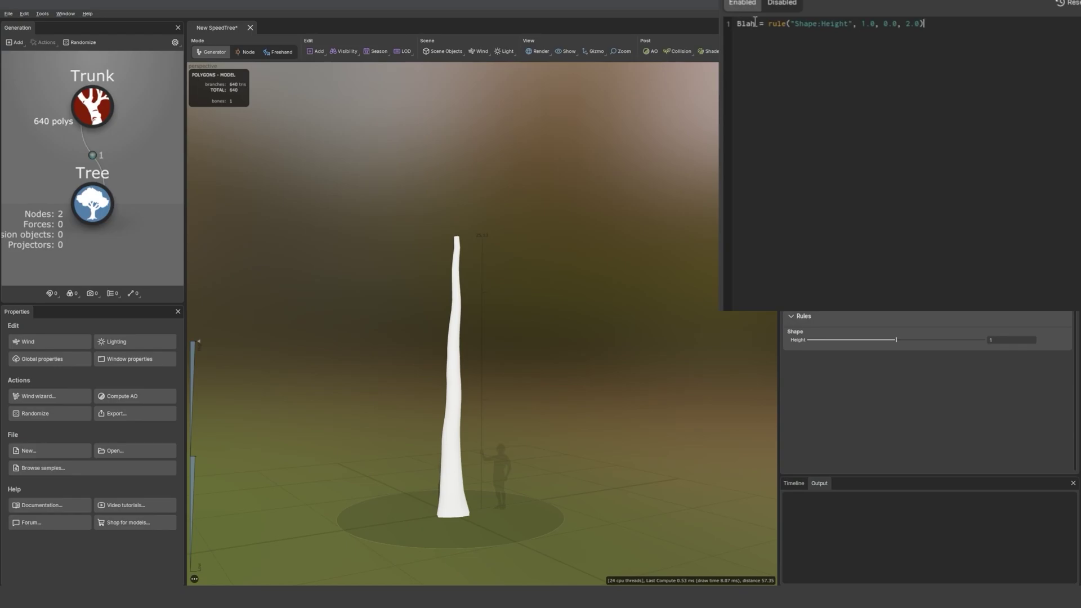
drag(755, 23, 736, 20)
text(Height)
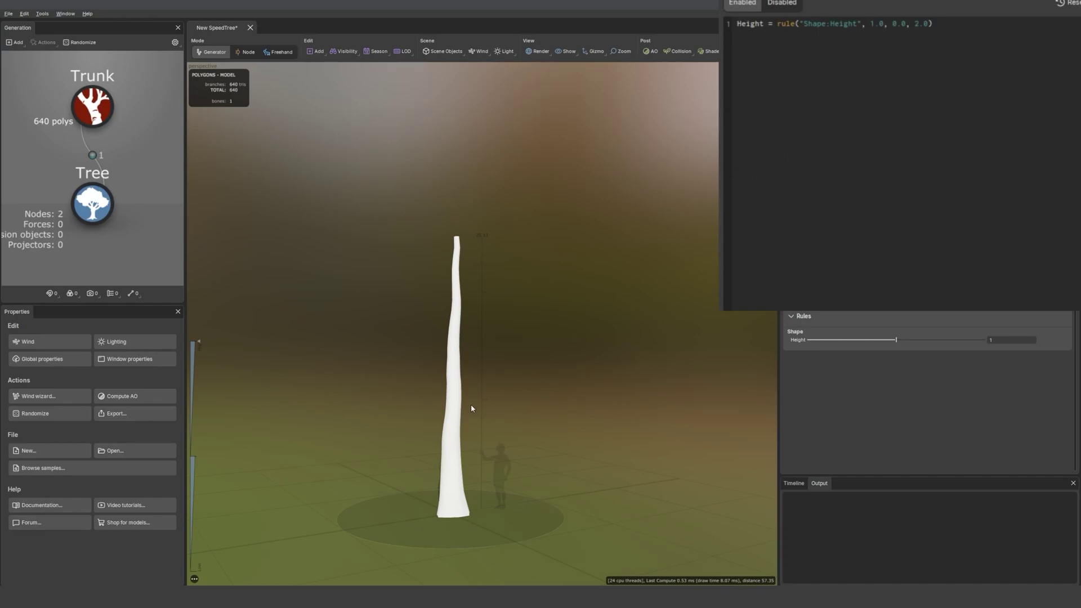
Copy the script edit line for the trunk's absolute spine length and paste it on line 2, below the Height rule.
click(458, 376)
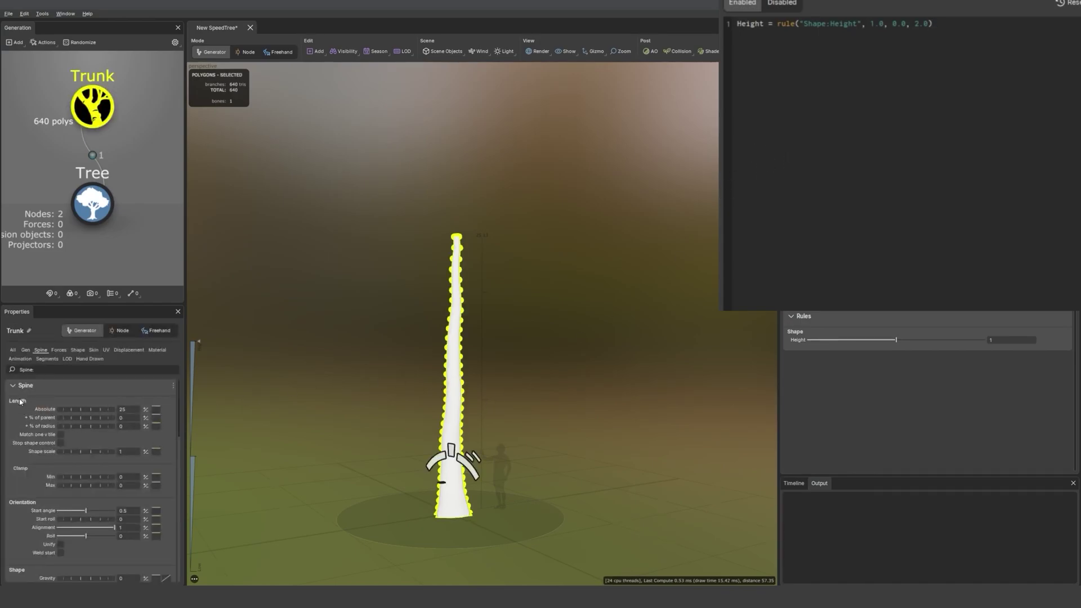
right_click(45, 412)
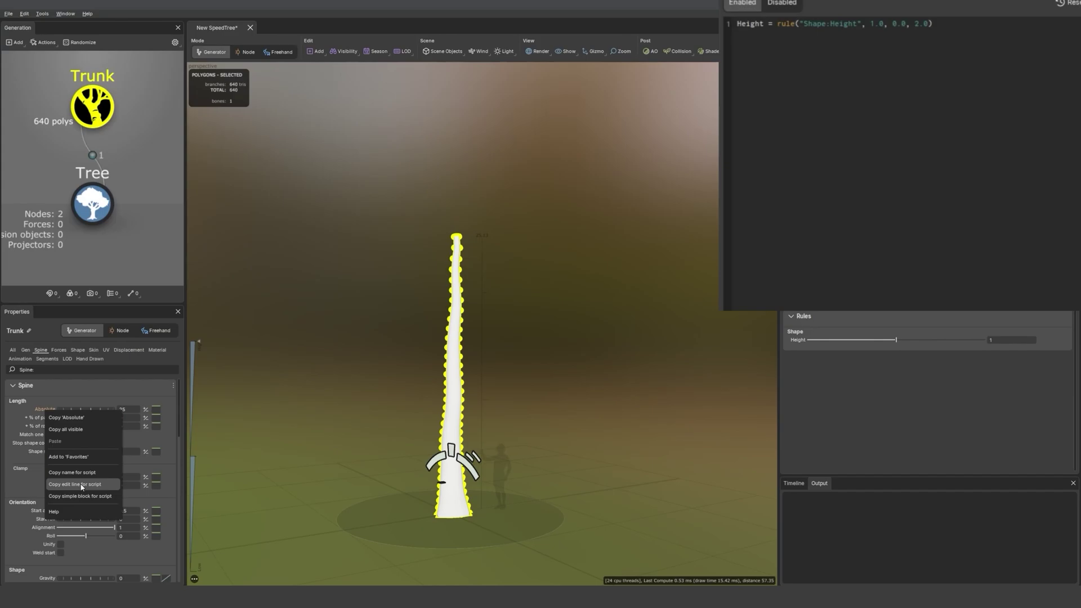
click(89, 486)
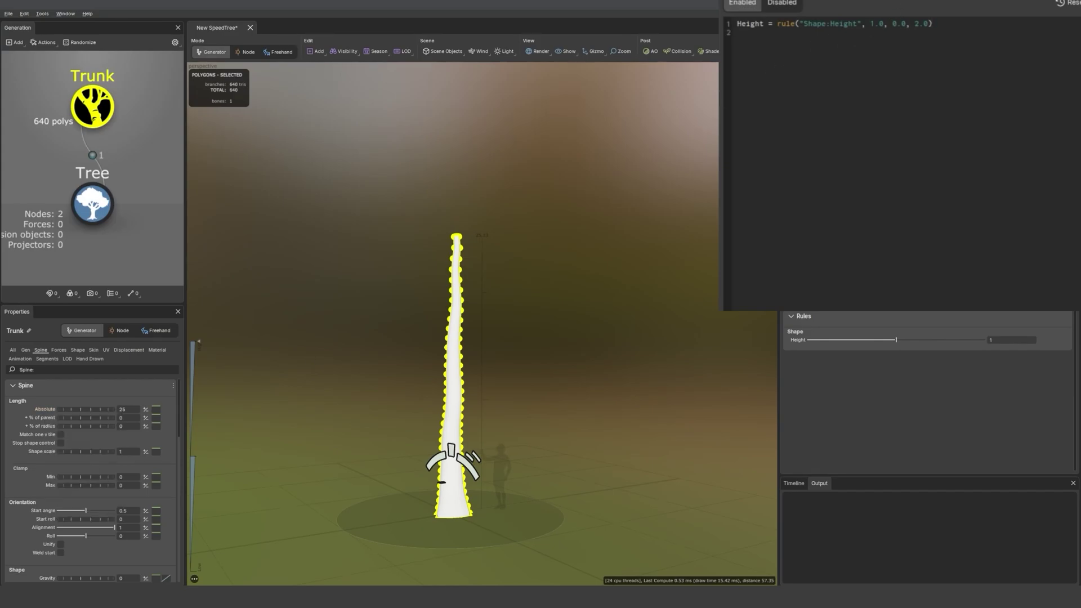
key(ctrl+v)
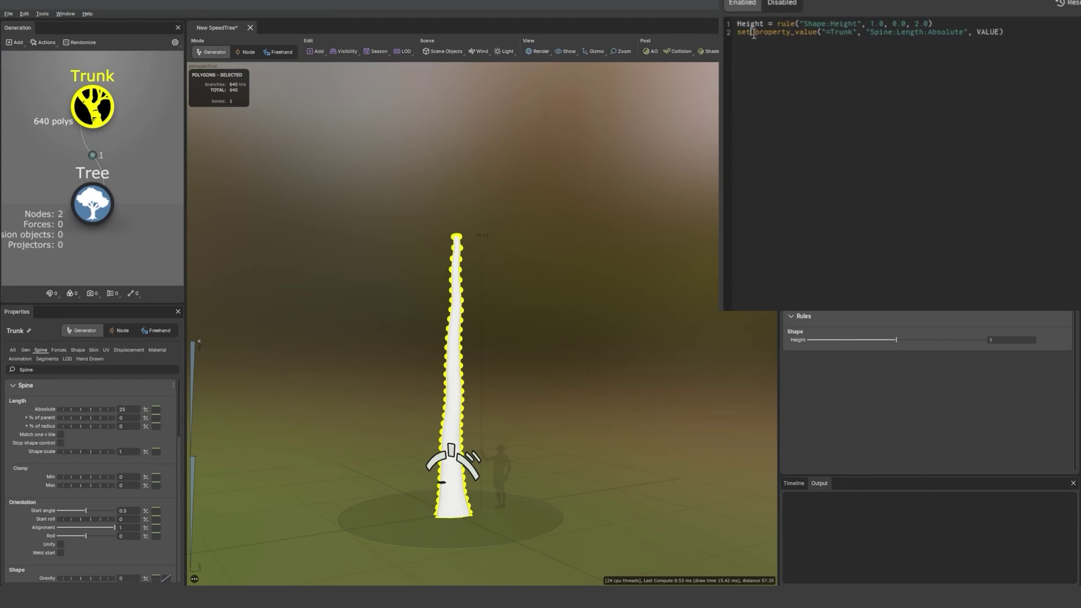
Examine the pasted line's function name and property path alongside the script copy options of the trunk's absolute length.
drag(753, 33, 806, 33)
click(805, 32)
mouse_move(884, 38)
mouse_down()
mouse_move(944, 32)
mouse_move(867, 38)
mouse_up()
click(919, 30)
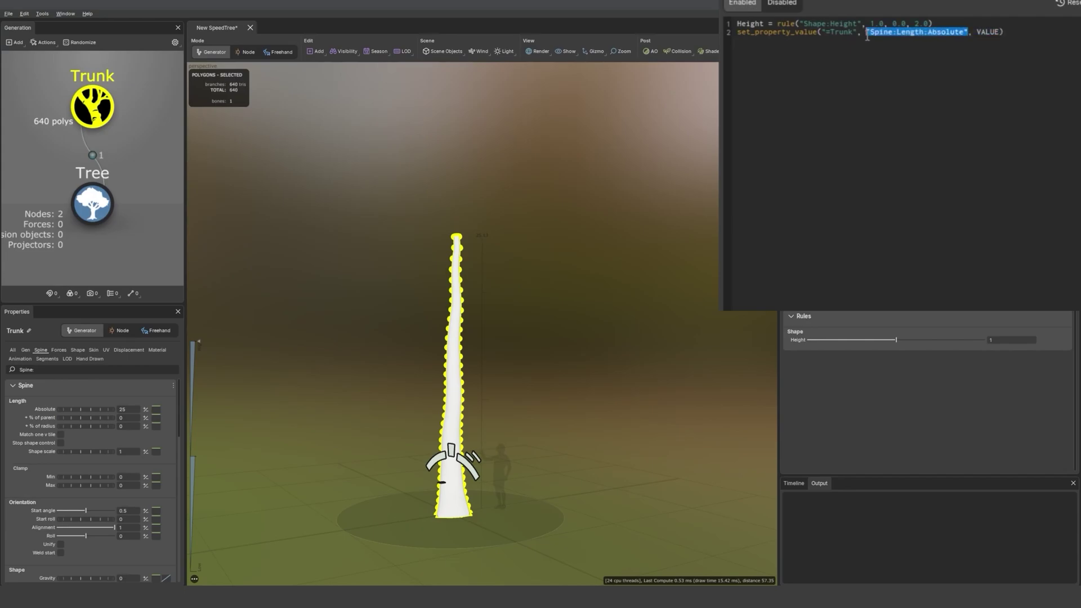
right_click(47, 409)
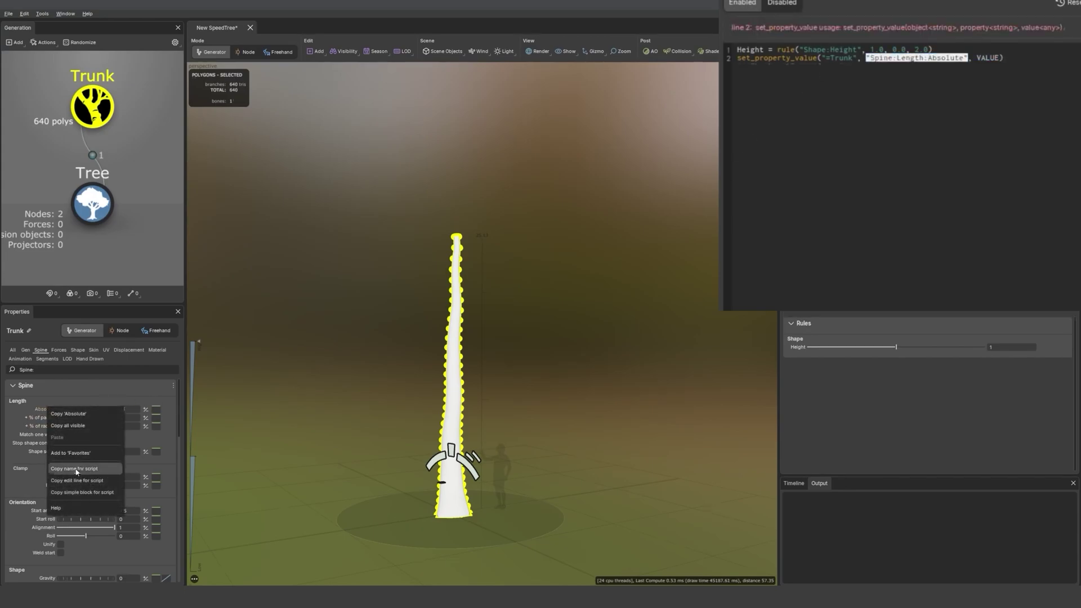
click(923, 50)
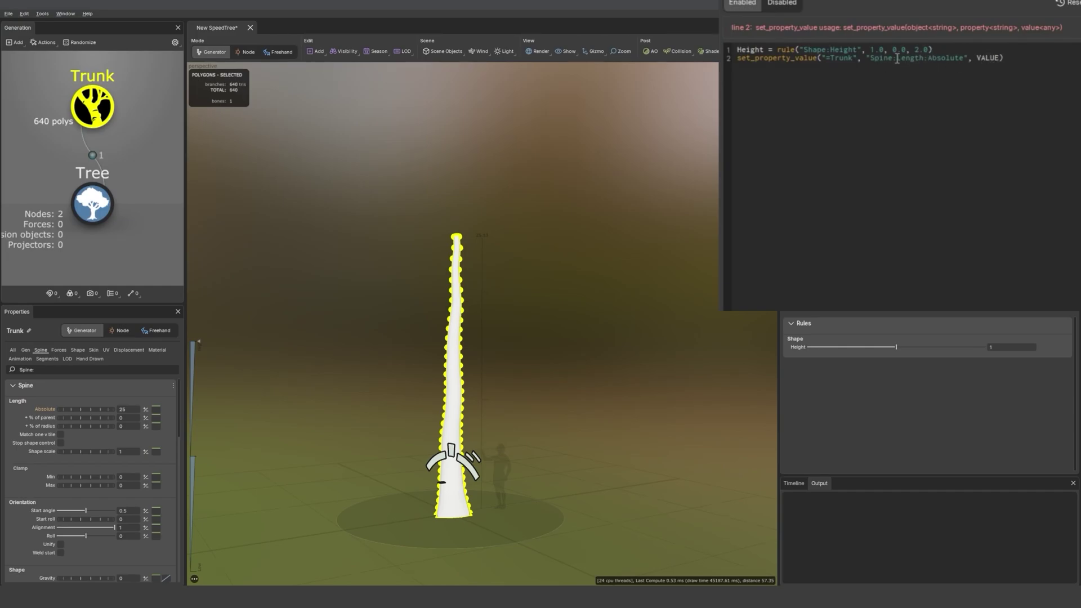
Replace the VALUE placeholder in the trunk's set_property_value line with the Height variable and apply the script.
double_click(748, 50)
click(980, 57)
text(Height)
click(715, 222)
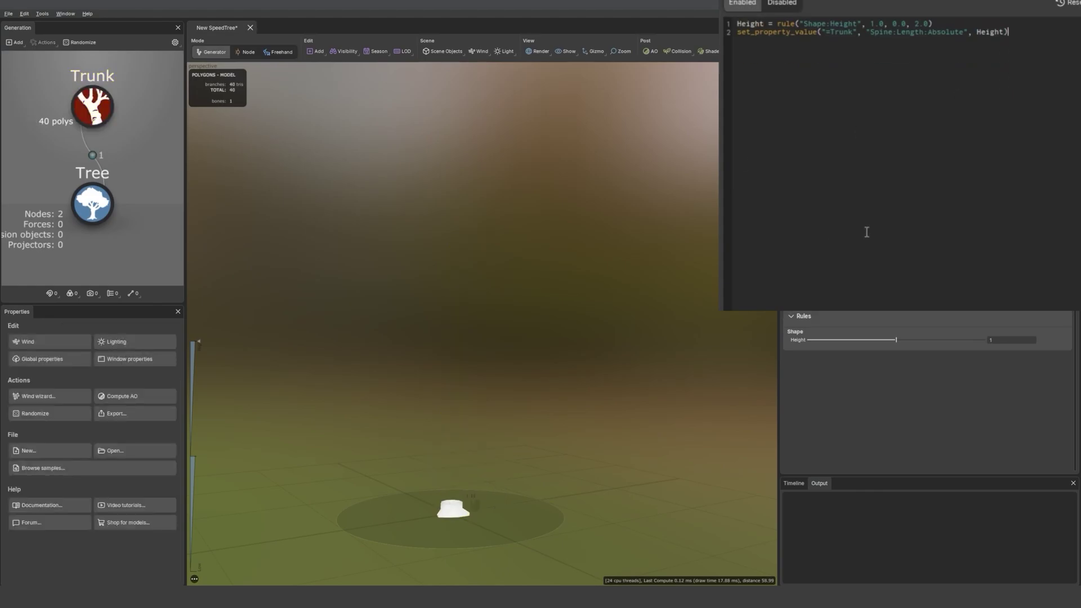
Test the Height rule at its 0 and 2 limits while checking the trunk's absolute spine length.
drag(894, 343, 785, 349)
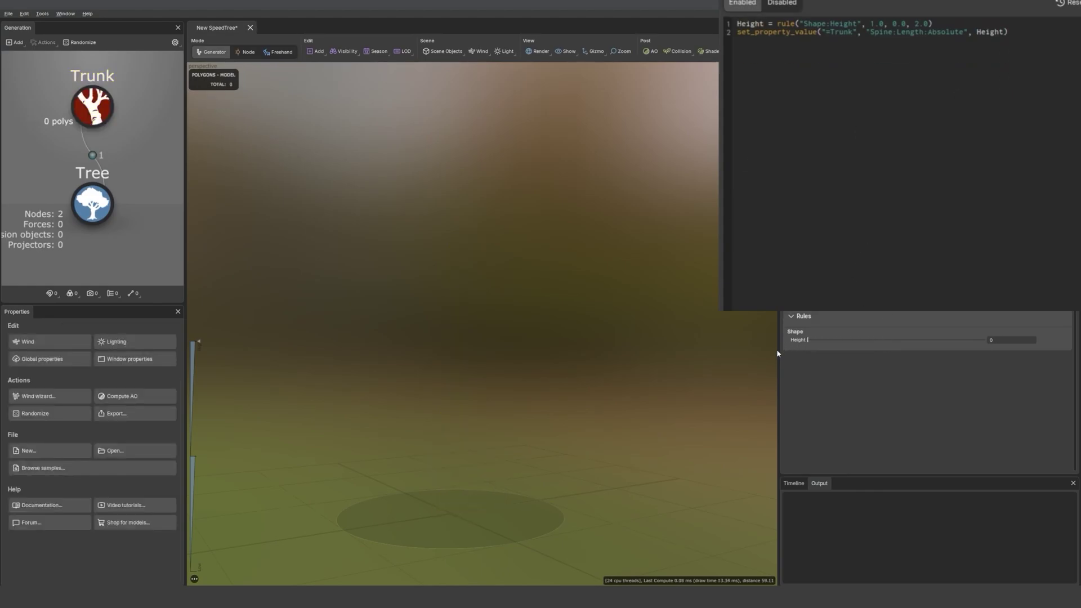
click(92, 106)
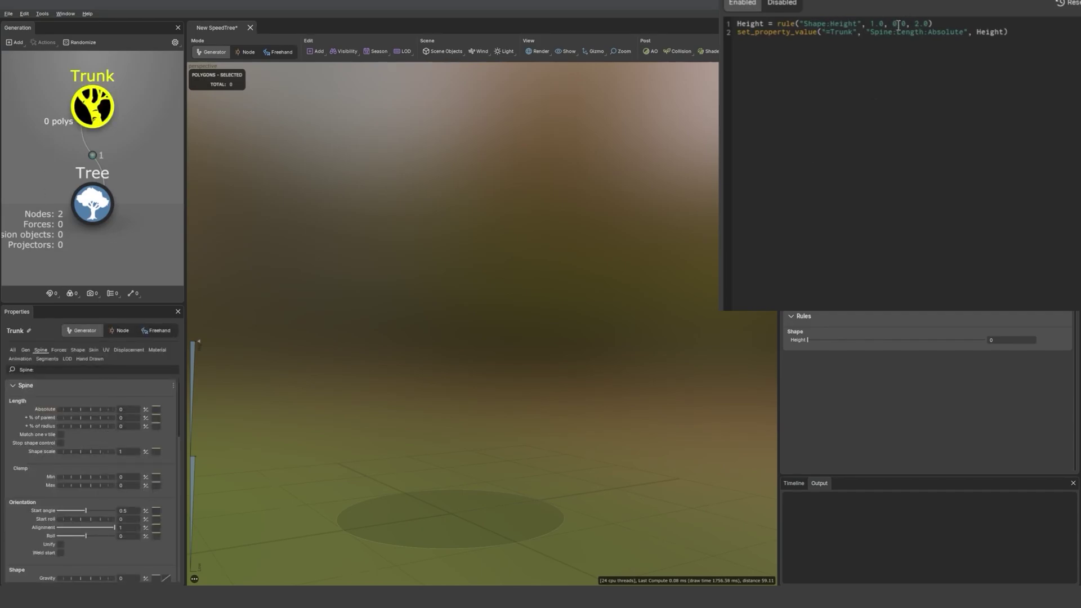
drag(809, 340, 1000, 347)
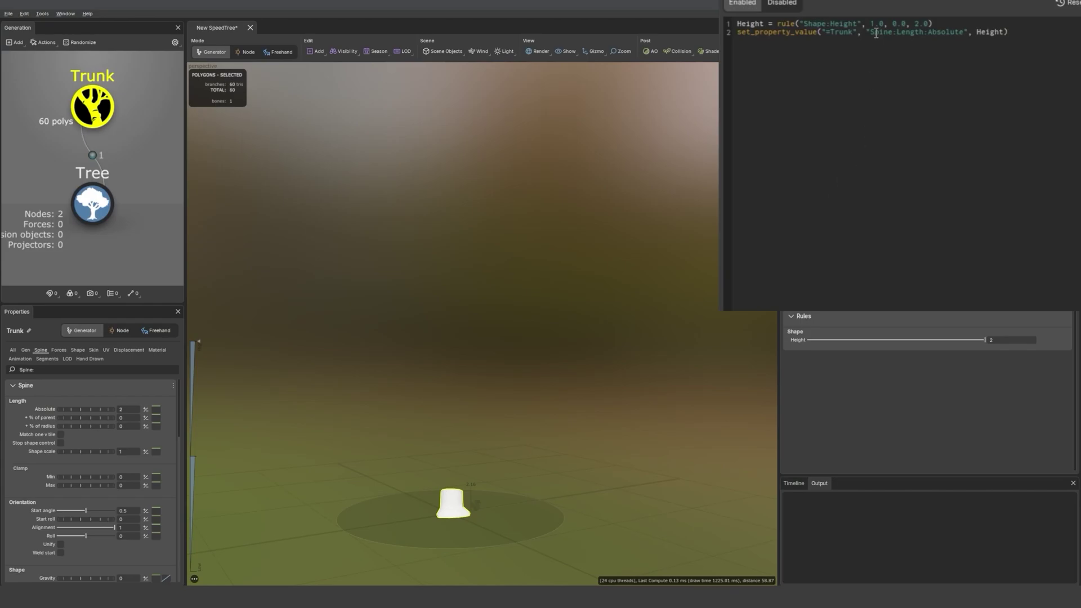
Set the Height rule's default to 10, minimum to 5.0 and maximum to 45.0 in the script.
drag(885, 24, 871, 24)
text(10)
key(BackSpace)
text(5)
click(915, 23)
key(BackSpace)
text(45)
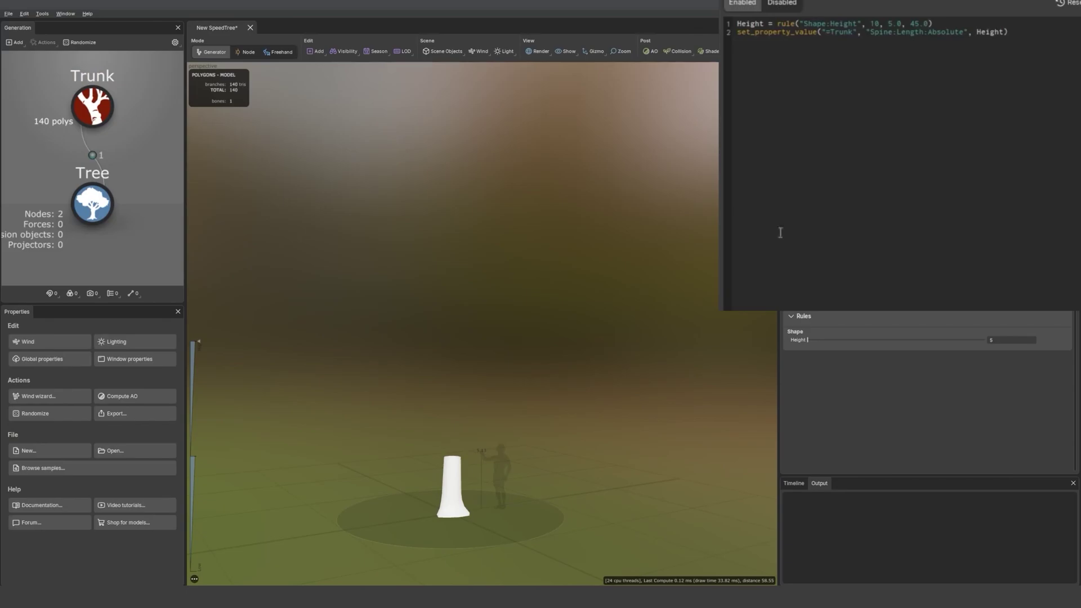
Test the Height rule between 5 and 45, comparing it with the trunk's absolute spine length.
click(821, 340)
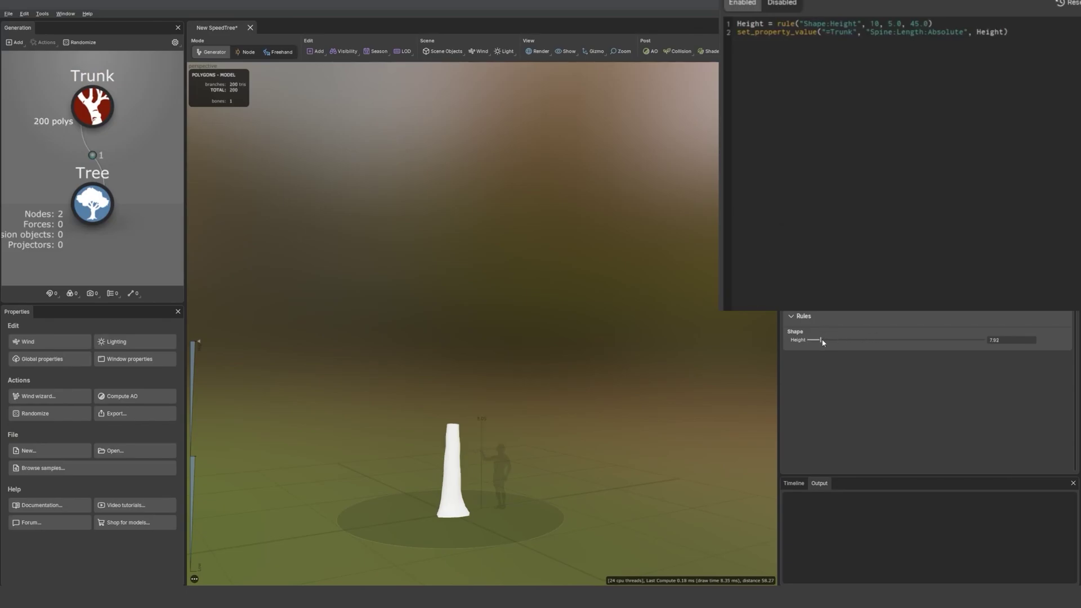
drag(822, 342, 1007, 317)
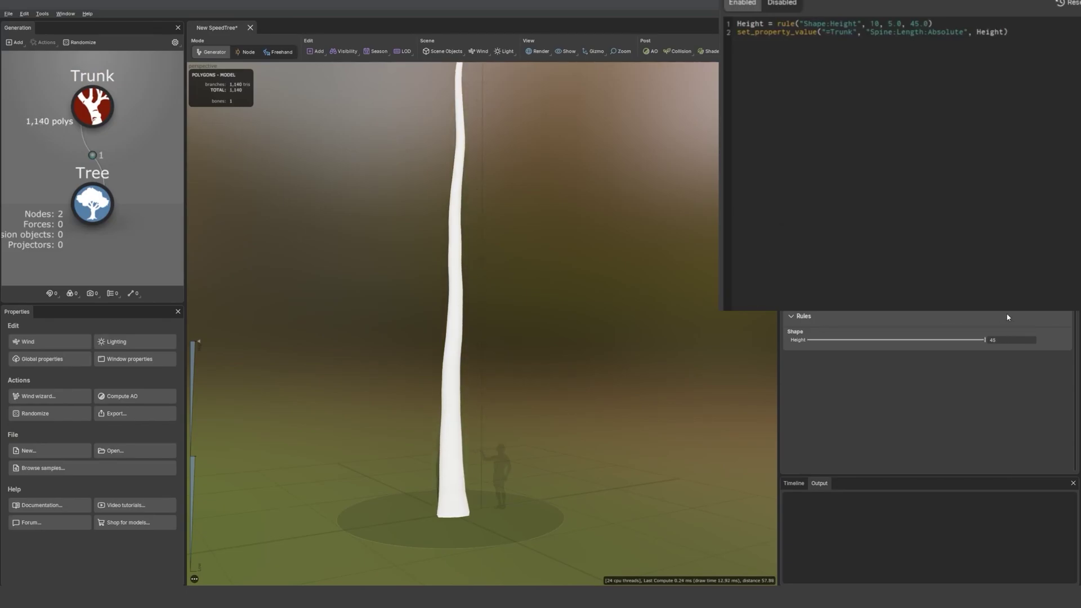
scroll(639, 264, down, 2)
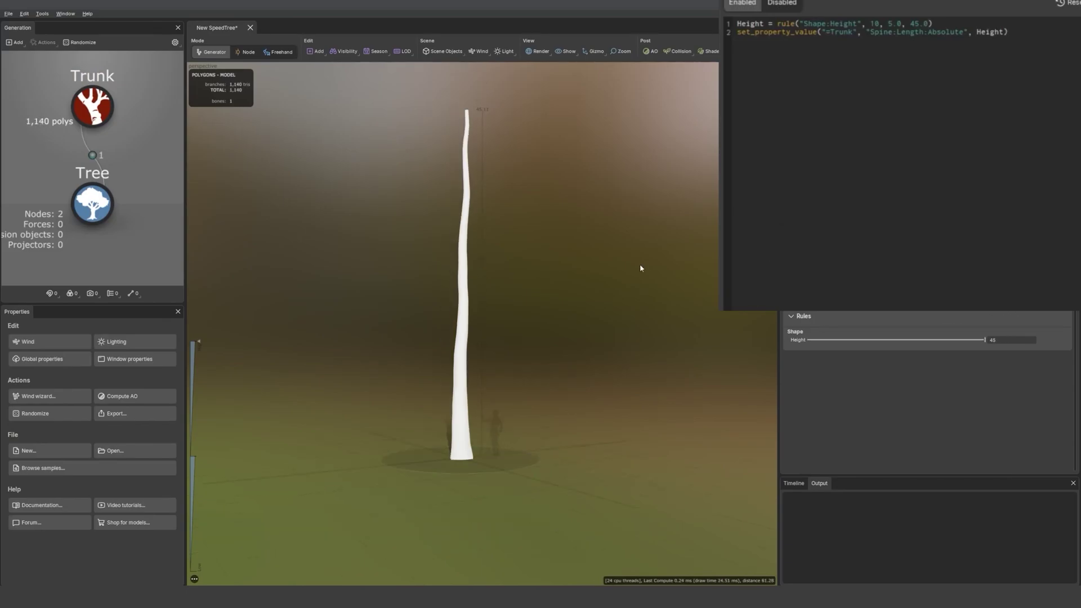
click(454, 274)
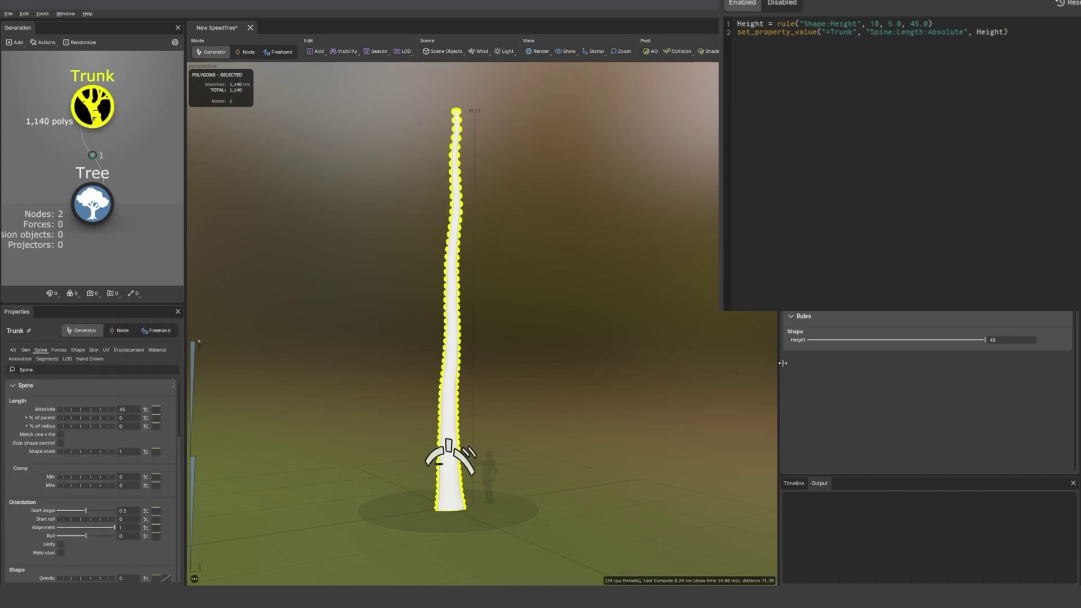
drag(985, 340, 707, 349)
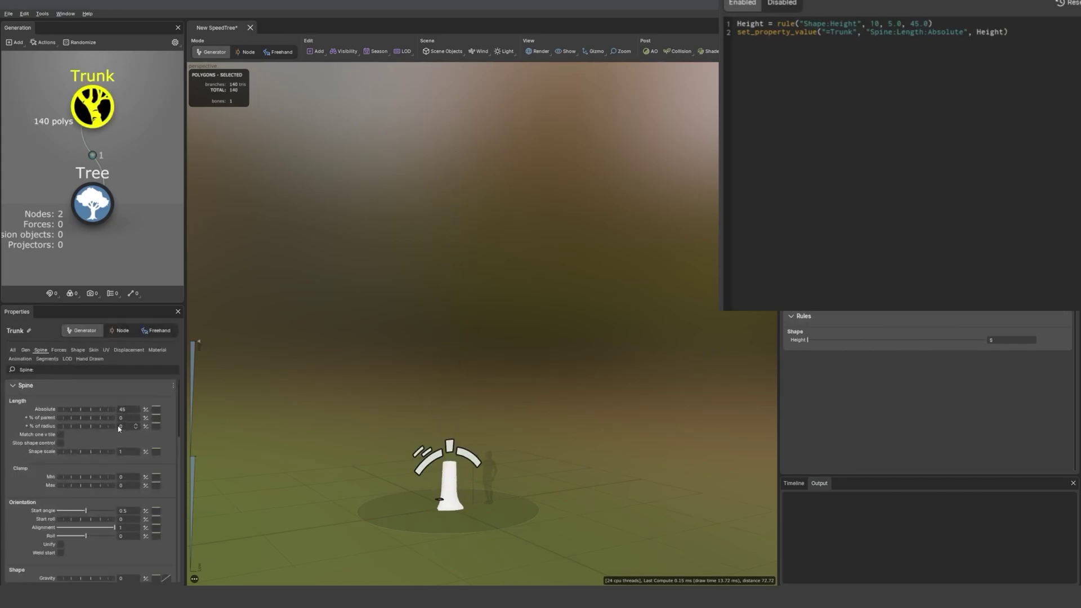
click(426, 475)
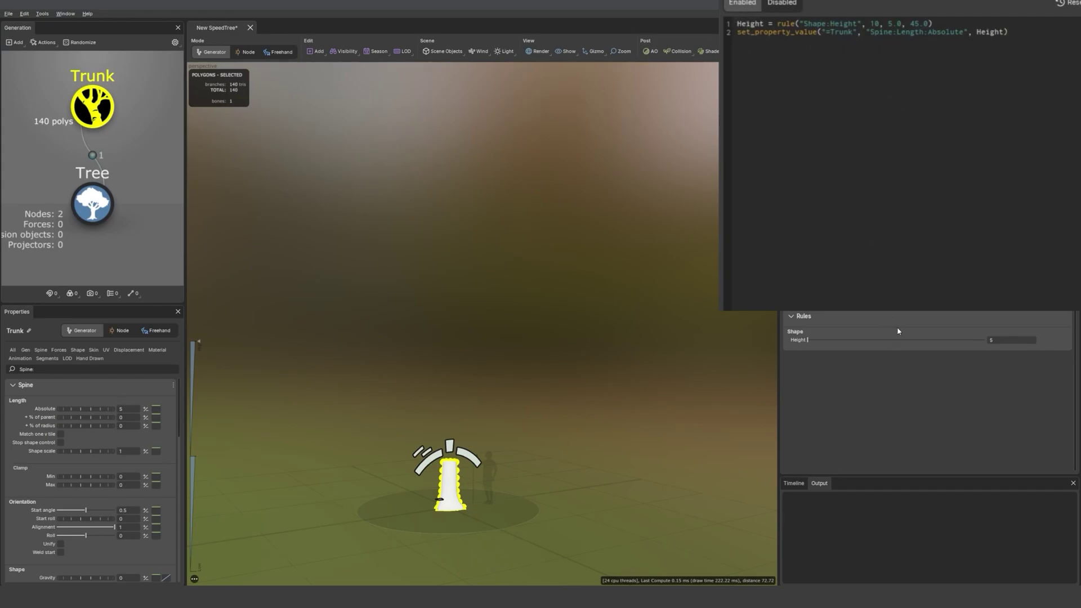
Normalize the Height rule by entering 0.5 as default, 0.0 as minimum and 1.0 as maximum.
double_click(874, 24)
text(0.5)
drag(907, 24, 893, 24)
text(0.0)
drag(932, 23, 916, 23)
text(0.0)
Enclose the set_property_value line in a do and end block, starting a local declaration above that line.
click(970, 24)
key(Return)
key(Return)
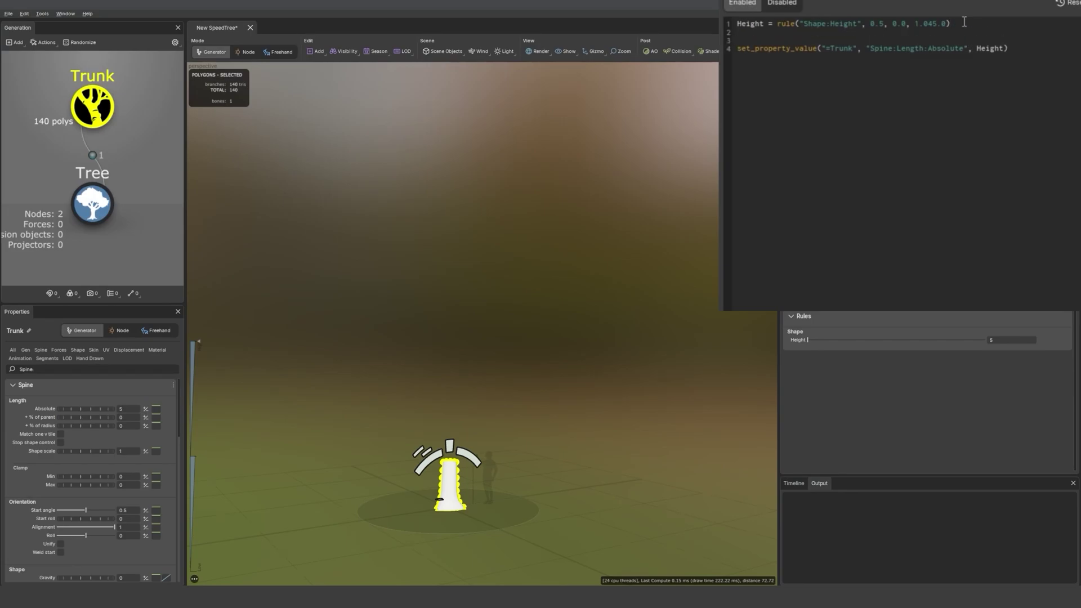
text(de)
key(Return)
text(trunk)
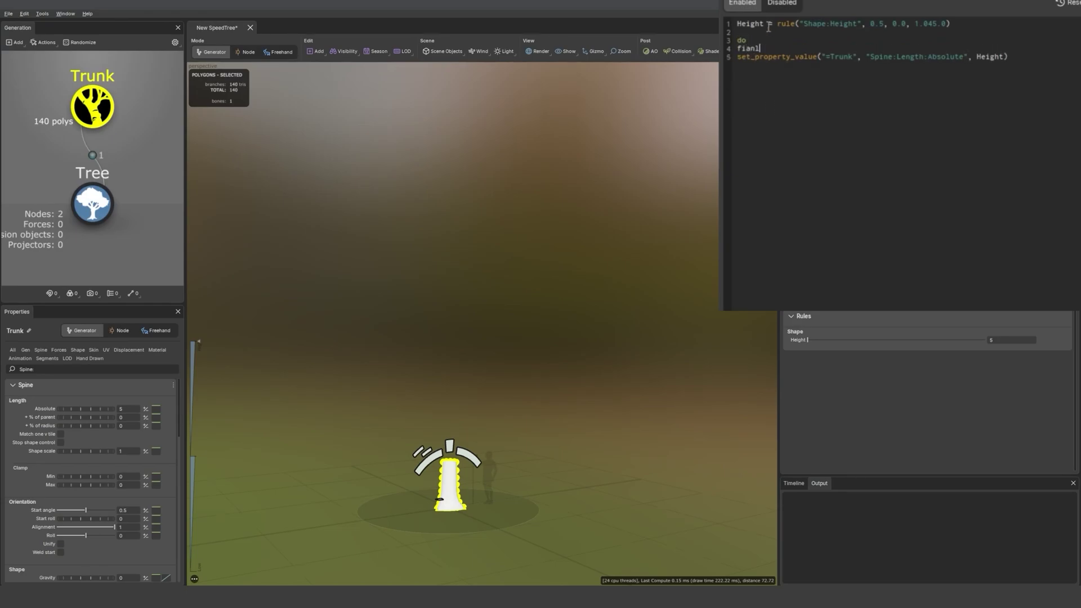
key(BackSpace)
key(BackSpace)
key(BackSpace)
key(BackSpace)
key(BackSpace)
text(local)
click(1018, 63)
text(end)
Name the local variable FinalHeight and assign it a math.lerp call with 5 and 45 as its range.
text(Final)
text(Height)
text( = math)
text(.lerp)
text(()
text(5)
text(, 45)
Remove the leftover characters after 1.0 in the Height rule's maximum on line 1.
click(933, 23)
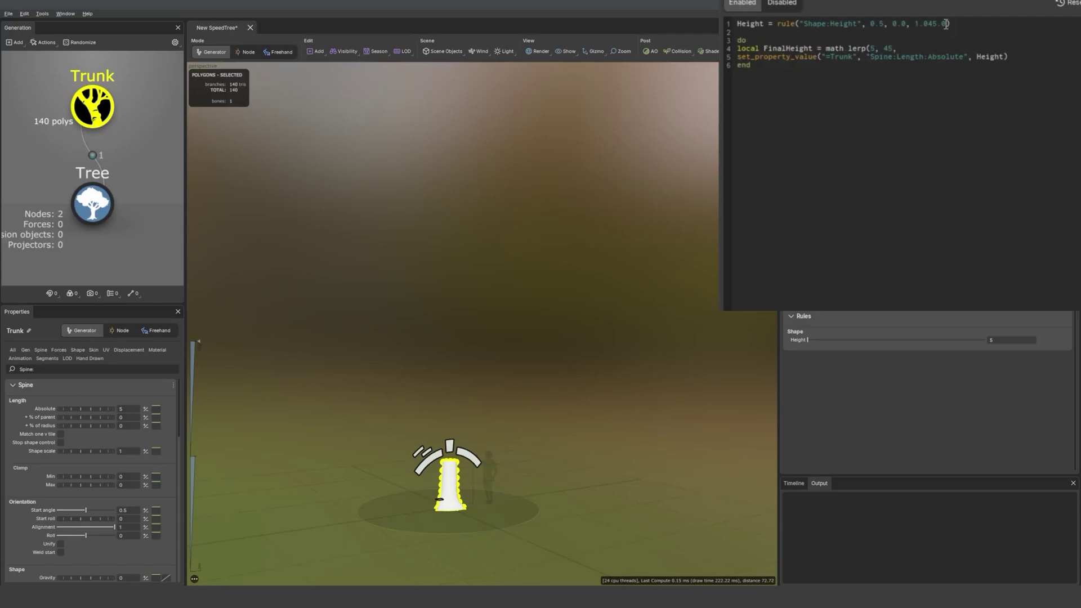
key(Delete)
key(Delete)
key(BackSpace)
Complete the math.lerp call by passing Height as its third argument and closing the parenthesis.
double_click(754, 24)
click(914, 49)
key(ctrl+v)
text())
Replace Height with FinalHeight as the value in the set_property_value line and apply the script.
drag(813, 48, 763, 48)
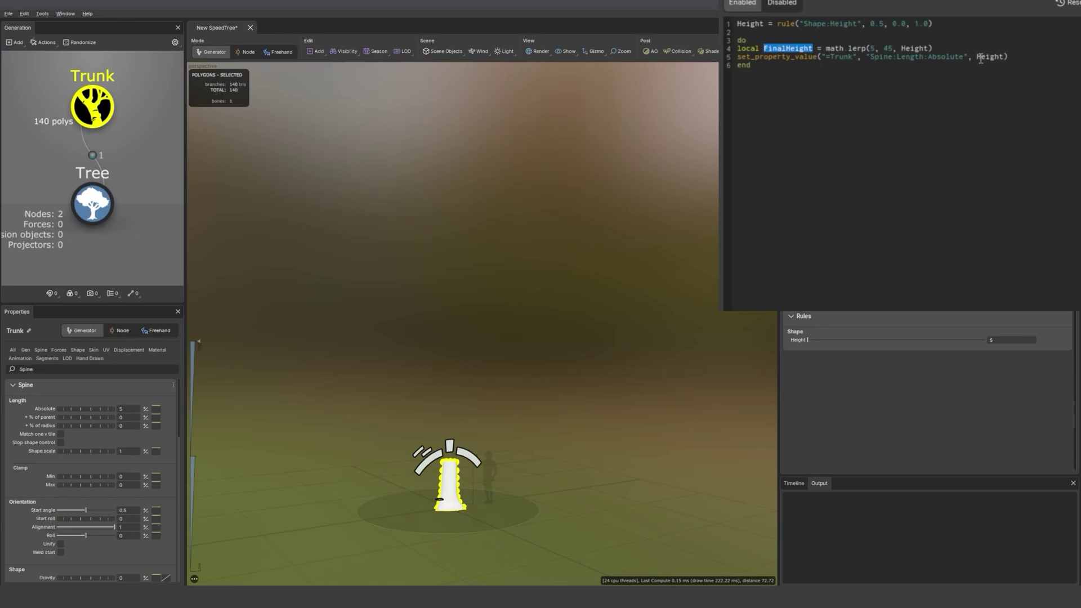
drag(977, 57, 1000, 59)
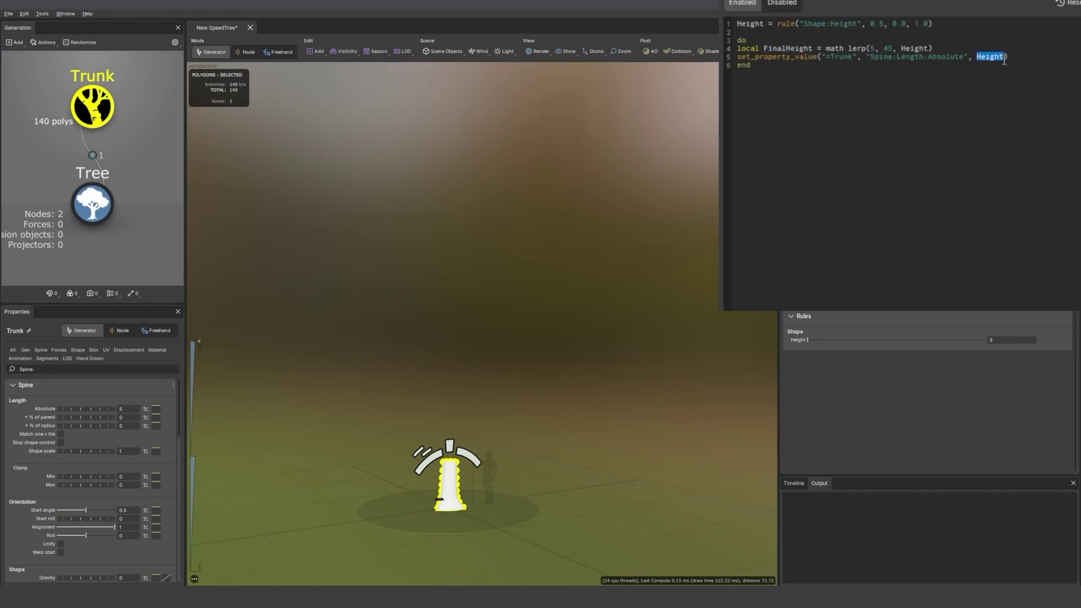
key(ctrl+v)
click(657, 204)
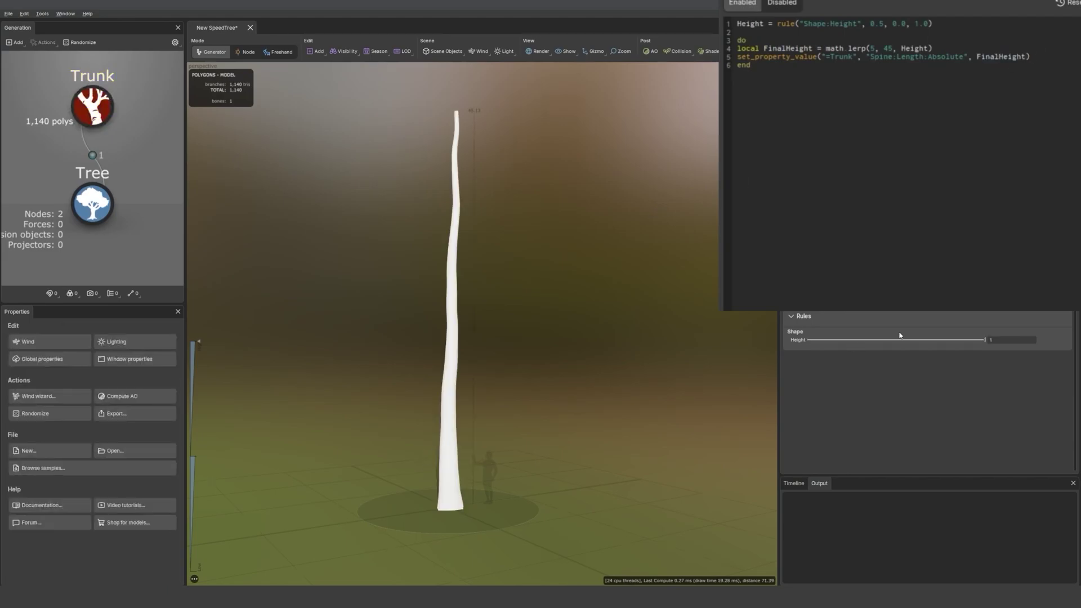
Test the Height rule at 0 and 1 against the trunk's absolute length, and leave it at 0.527.
double_click(995, 340)
text(0)
key(Return)
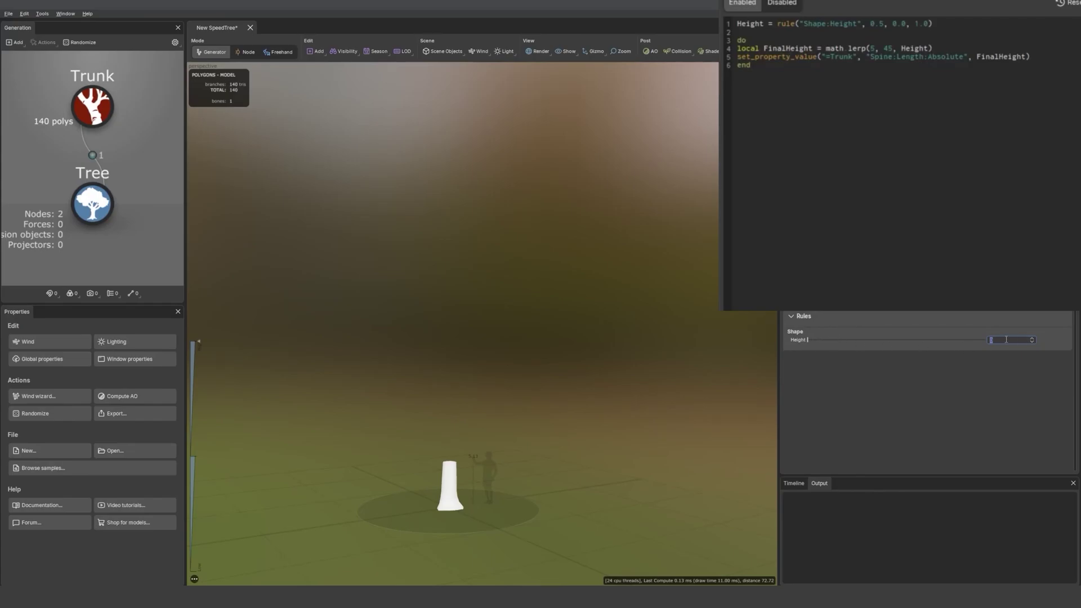
click(962, 340)
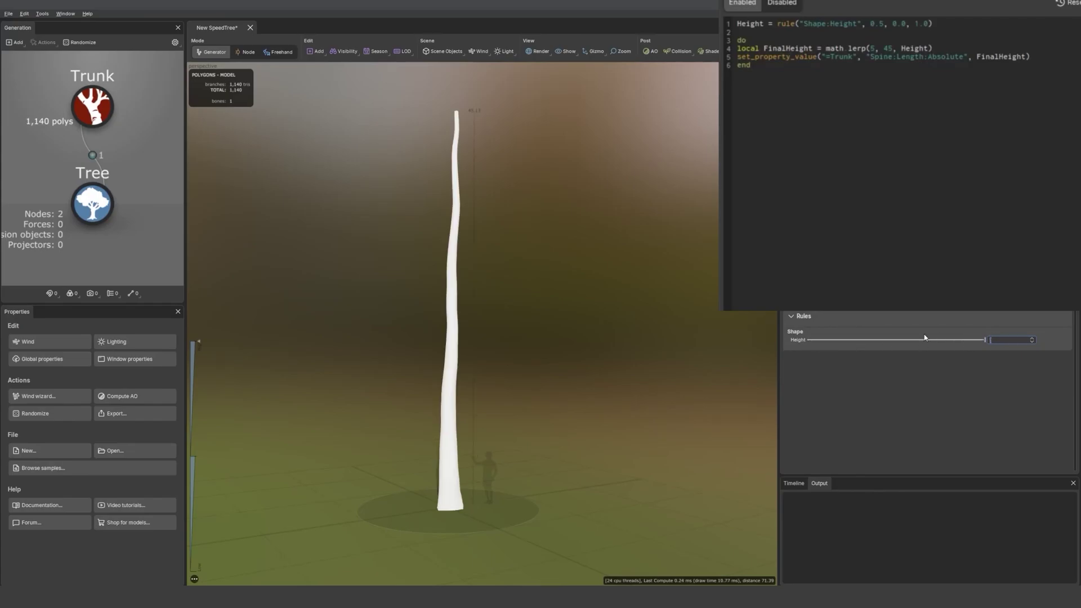
click(457, 318)
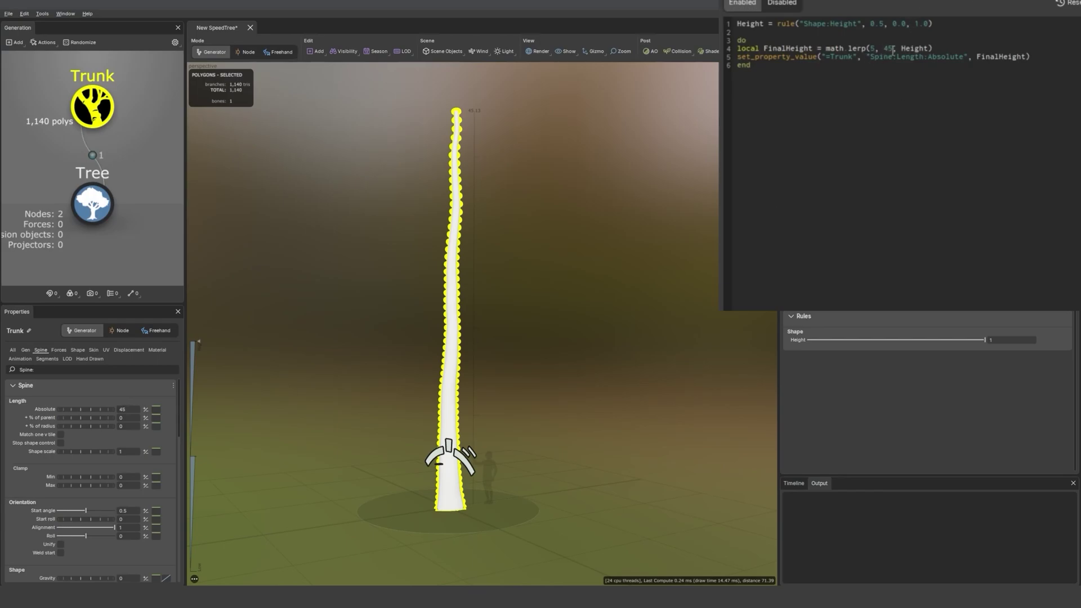
double_click(965, 339)
text(0)
key(Return)
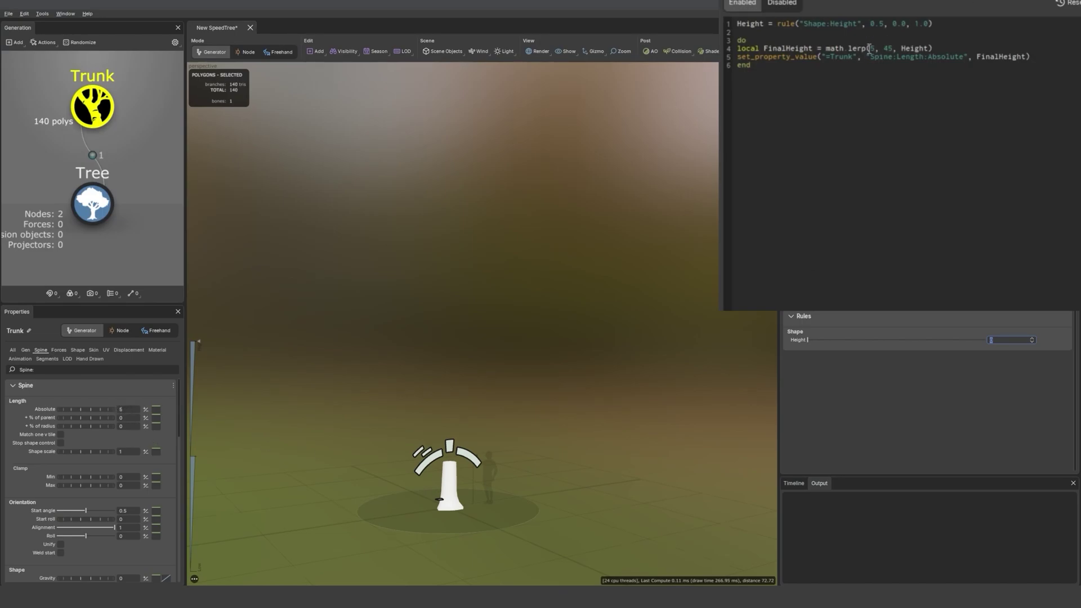
drag(847, 340, 900, 340)
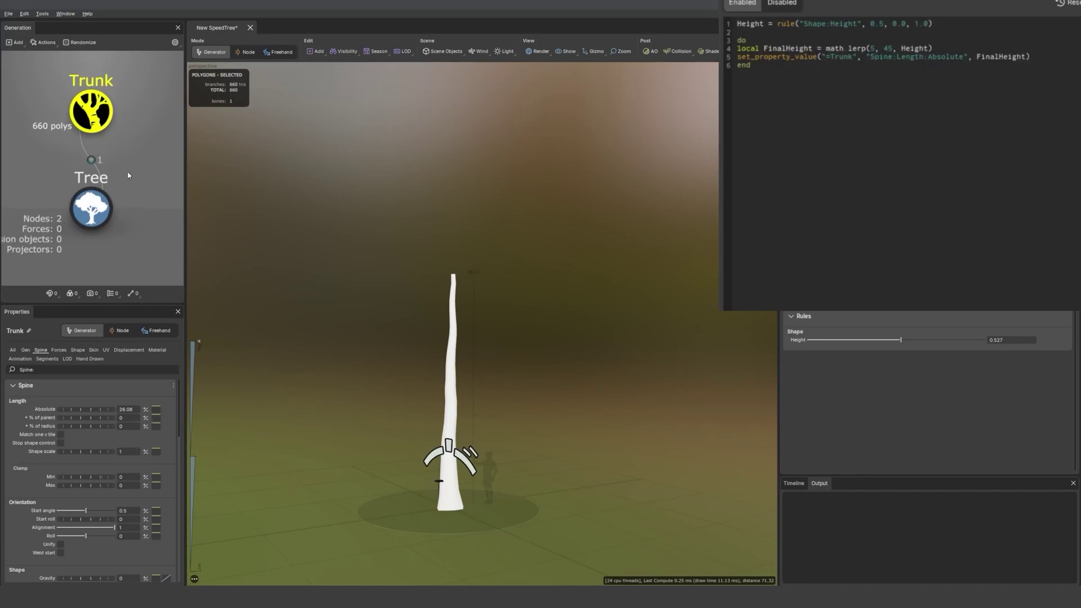
Add Big branches to the trunk and vary the Height rule, leaving it at about 0.6.
middle_drag(129, 175, 126, 203)
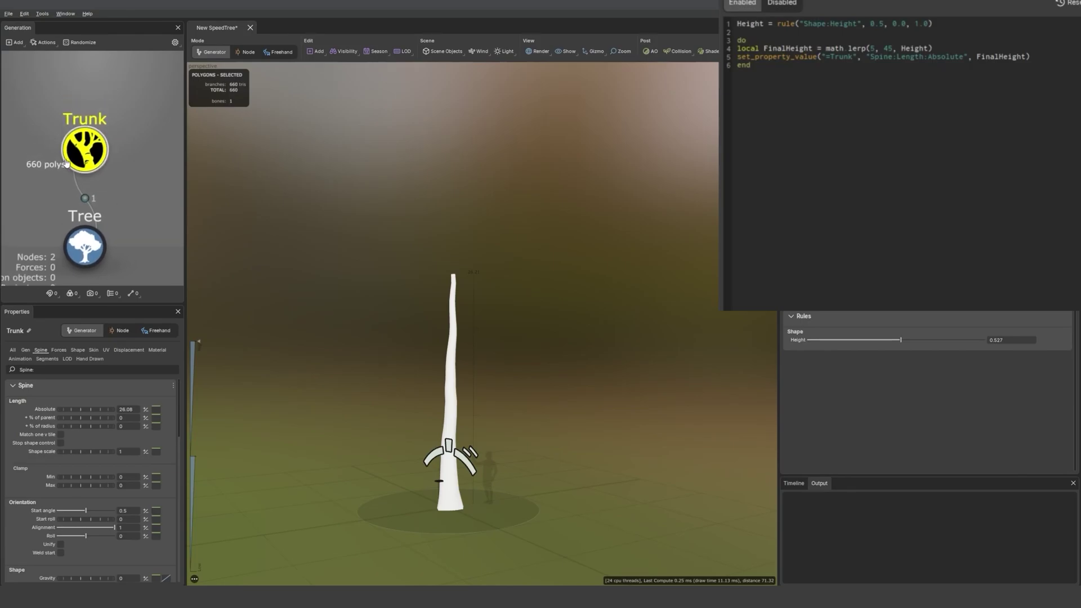
right_click(97, 157)
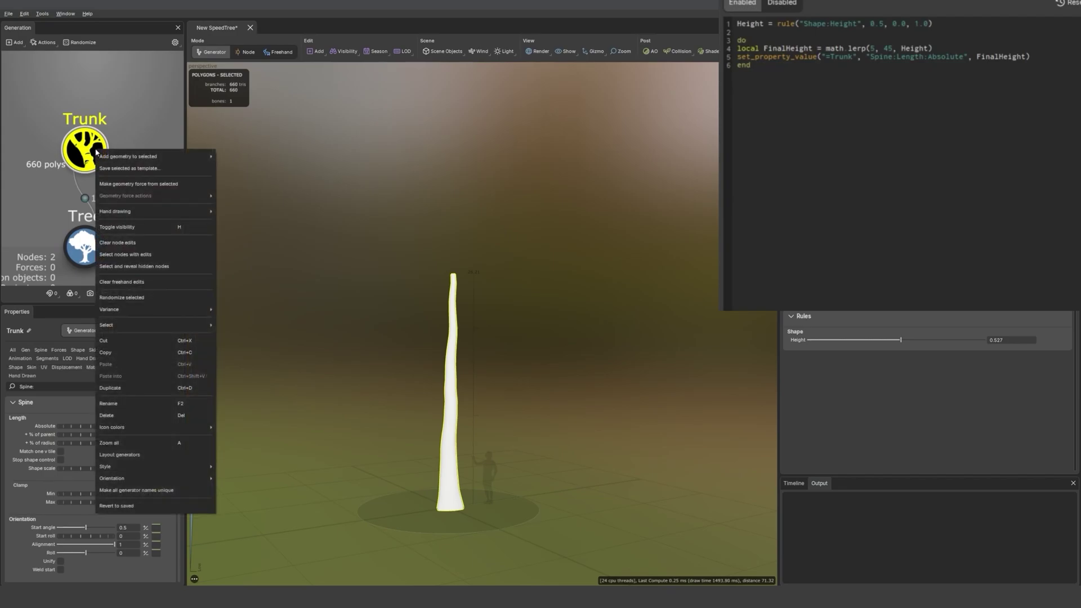
mouse_move(124, 157)
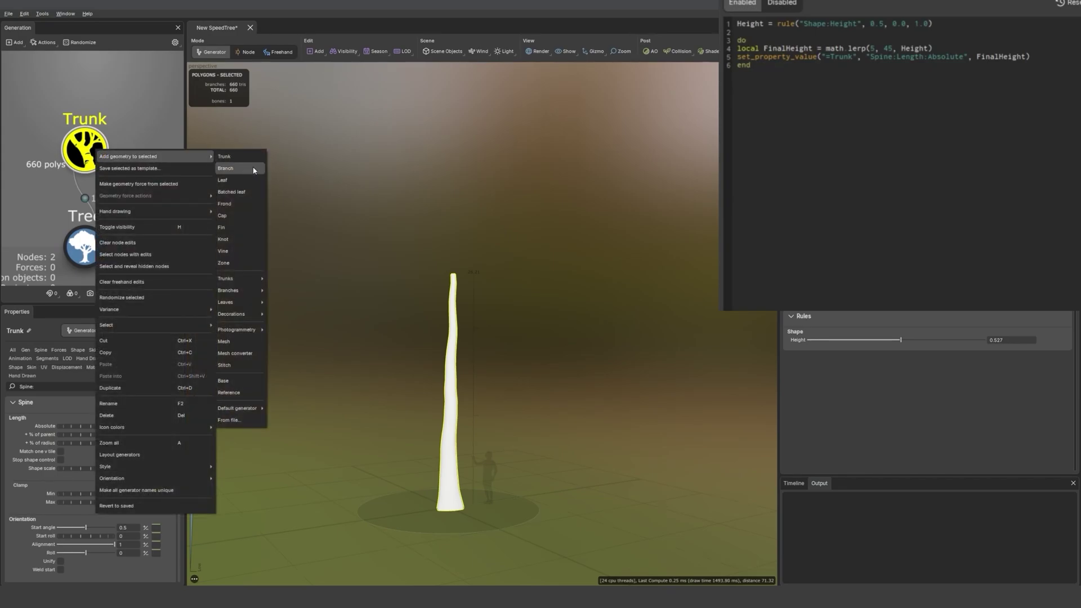
mouse_move(243, 295)
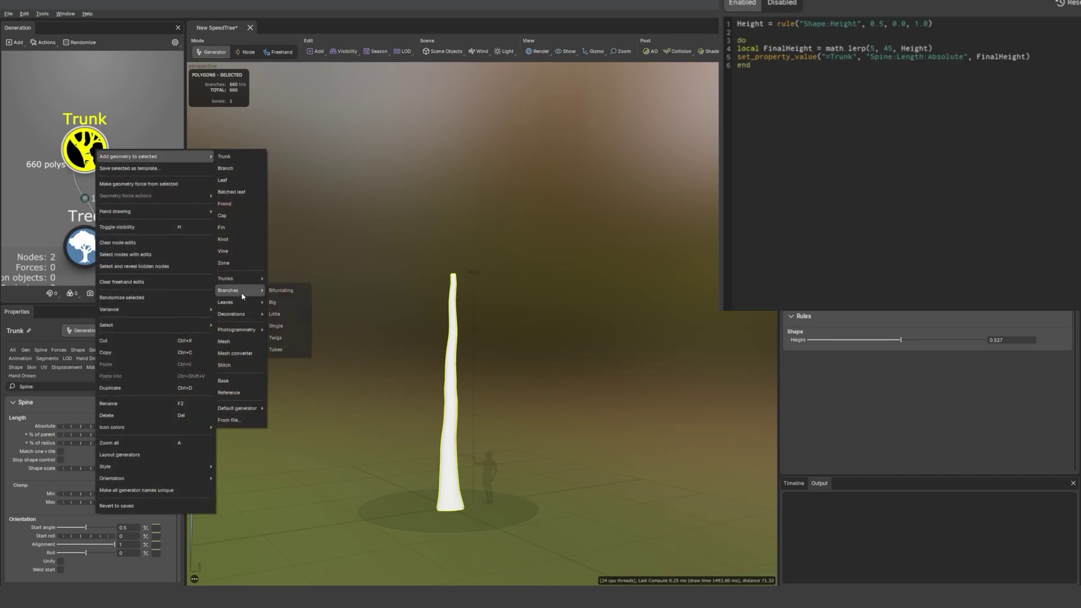
click(291, 304)
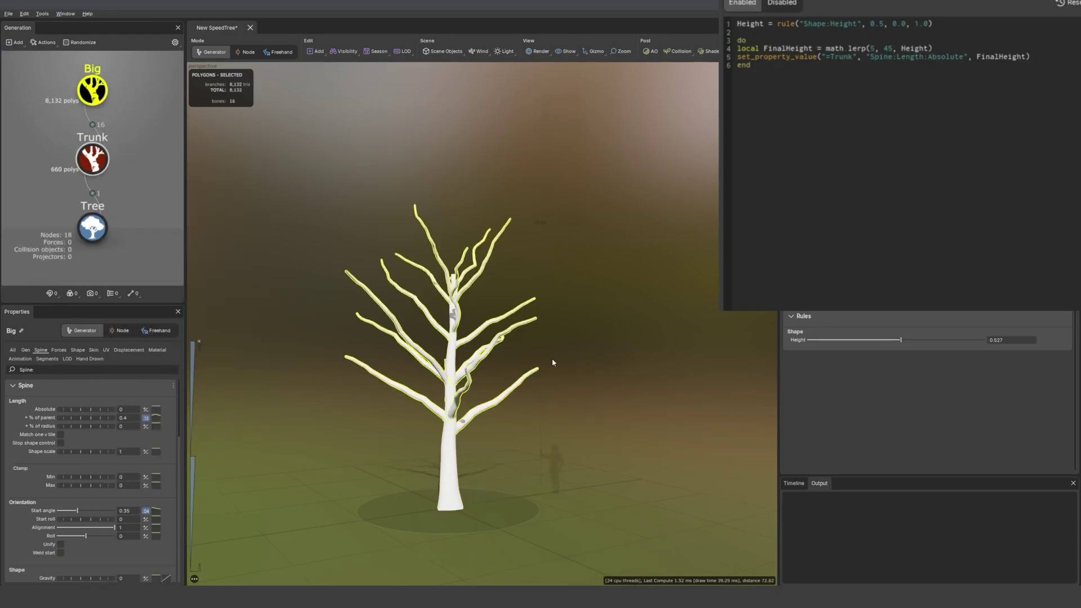
drag(876, 340, 828, 355)
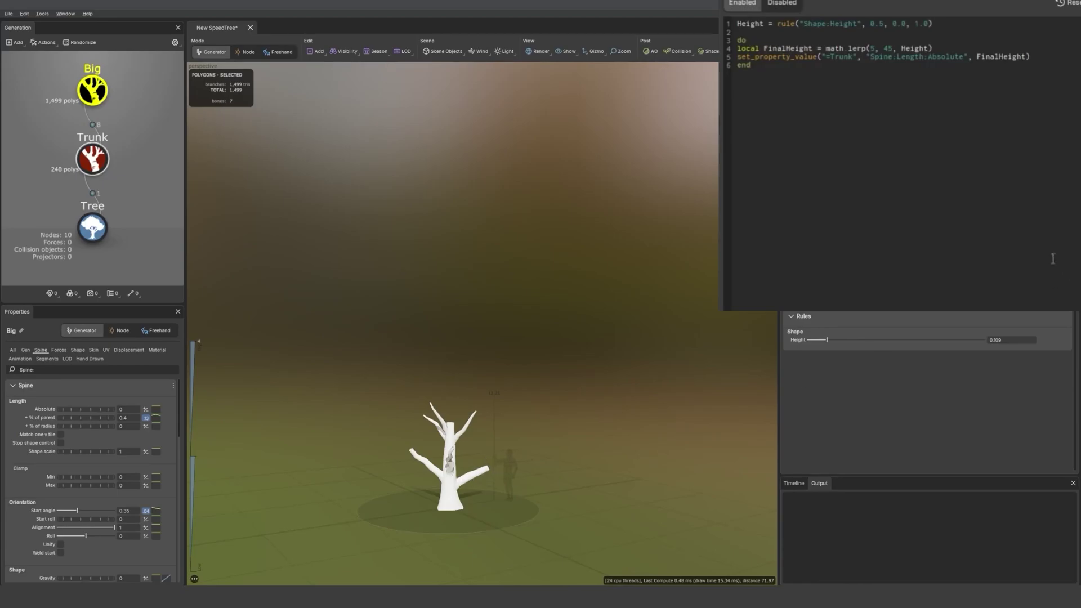
drag(844, 341, 912, 340)
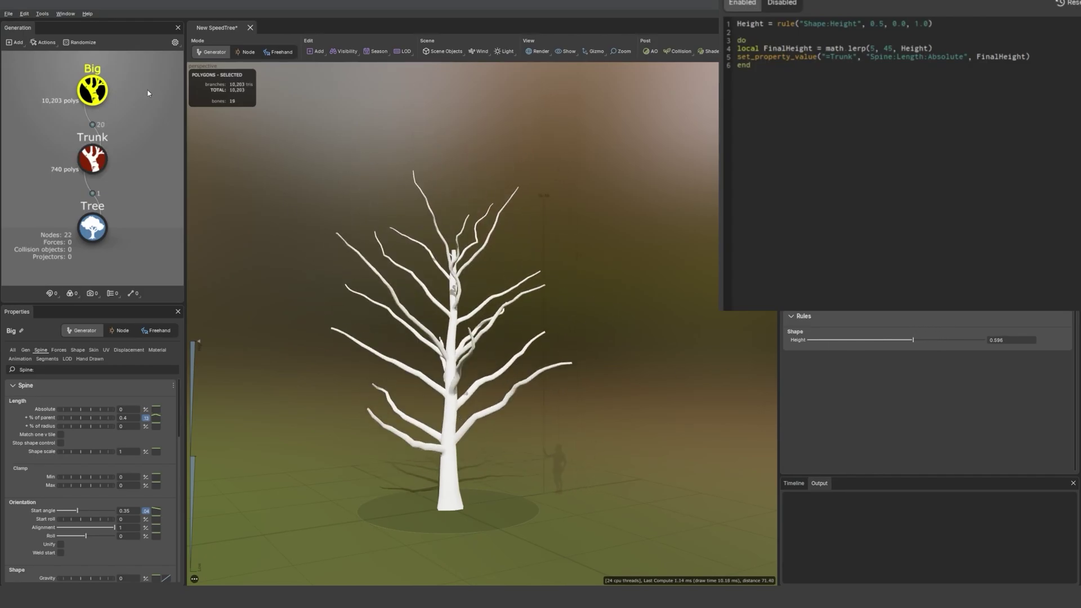
Add the Twigs branch preset to the Big branches and deselect everything.
right_click(103, 97)
mouse_move(187, 105)
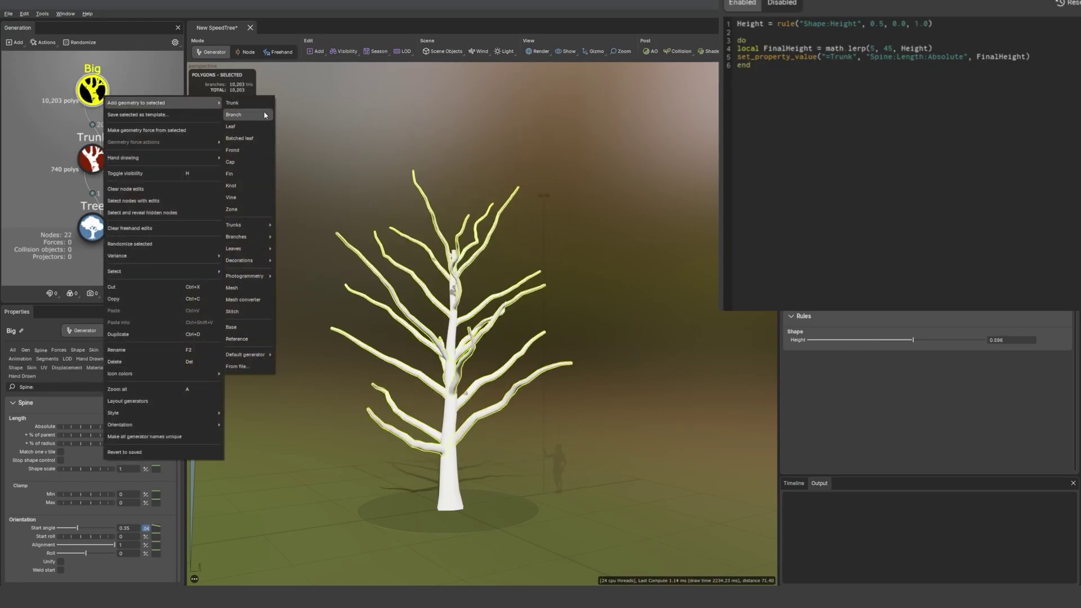
mouse_move(243, 236)
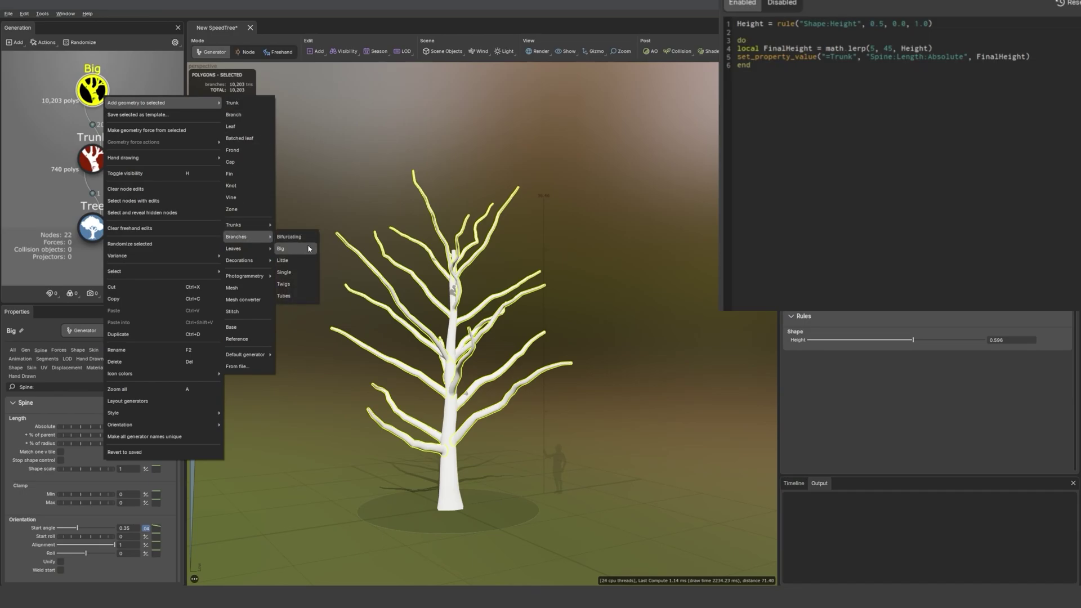
click(301, 289)
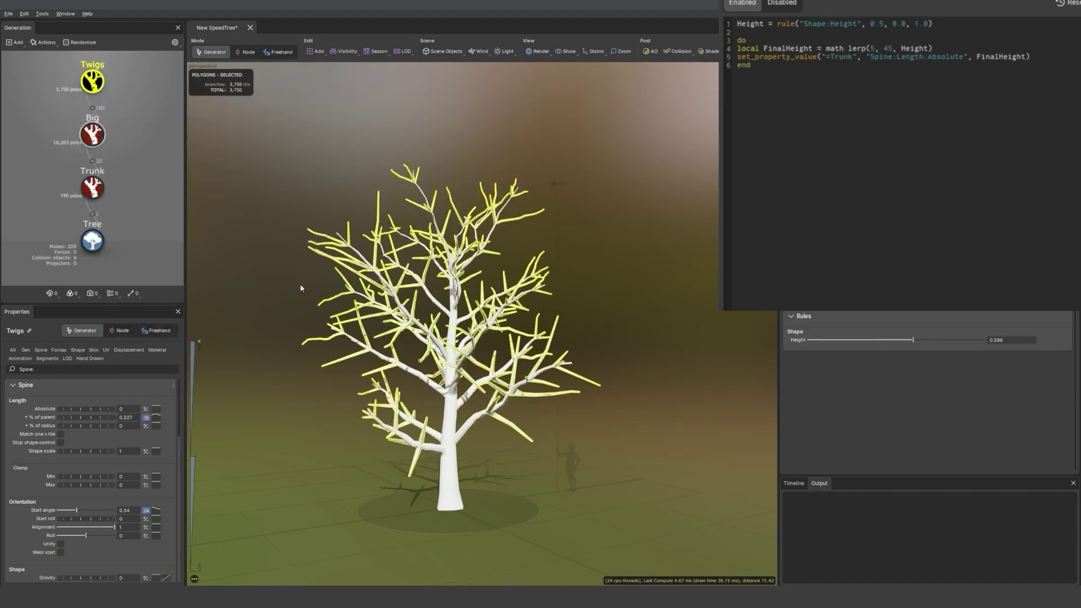
click(274, 162)
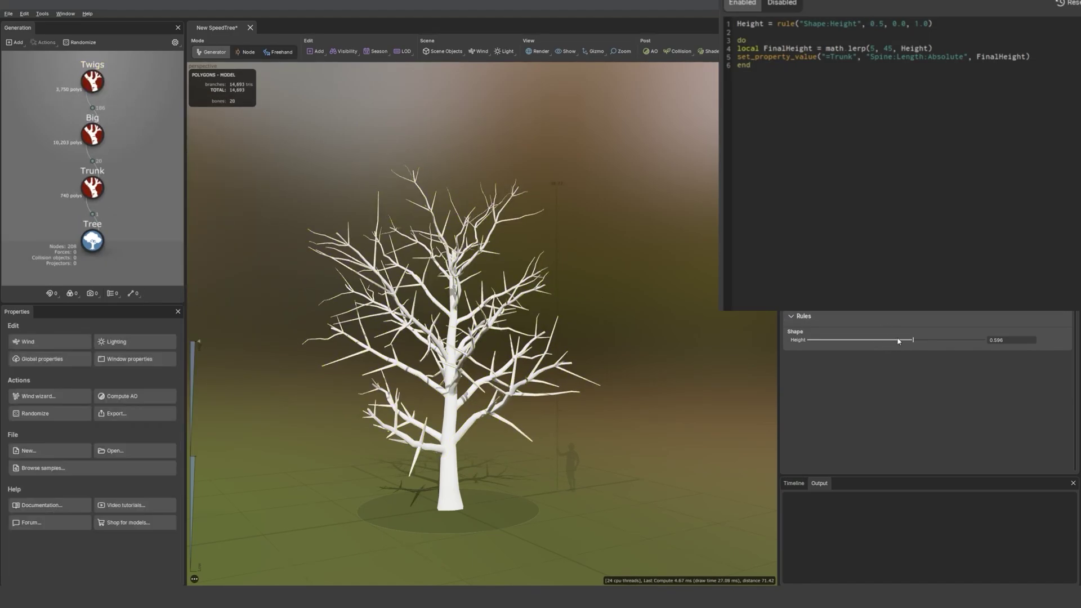
Vary the Height rule to about 0.58 and select the twigs to examine their parent-relative spine length.
mouse_move(899, 340)
mouse_down()
mouse_move(945, 340)
mouse_move(855, 341)
mouse_move(849, 350)
mouse_move(942, 348)
mouse_move(912, 352)
mouse_up()
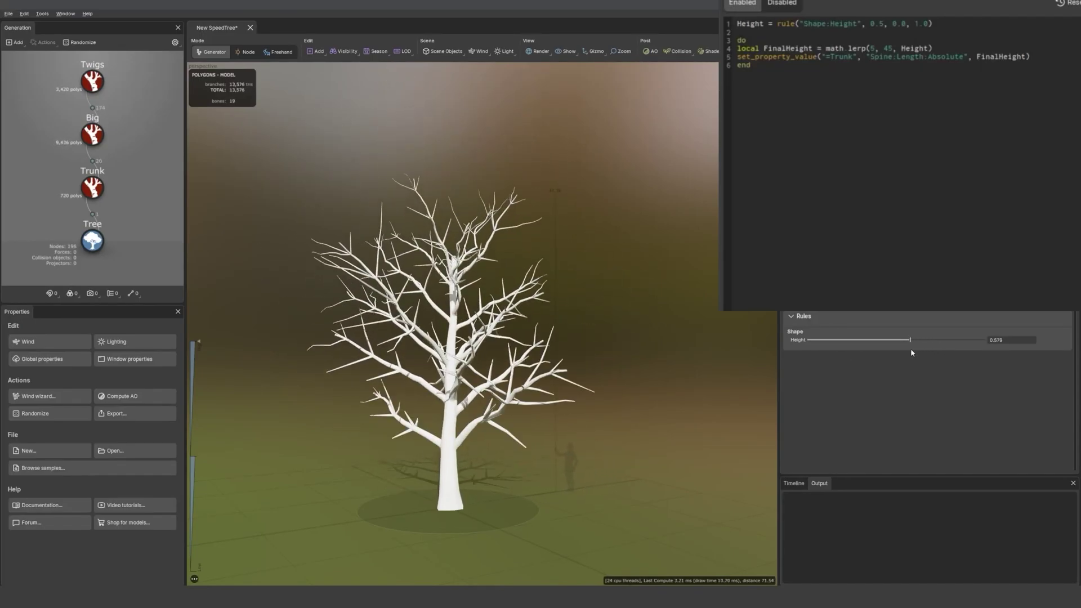
click(537, 402)
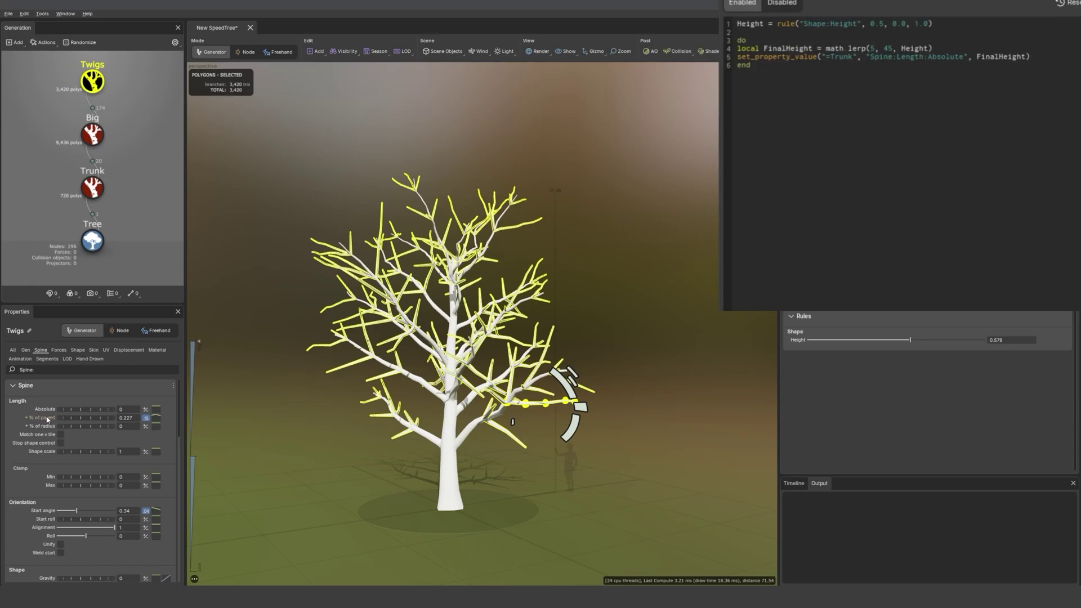
Set the twigs' parent-relative spine length to 0 and raise their absolute length to about 1.81.
click(132, 418)
text(0)
key(Tab)
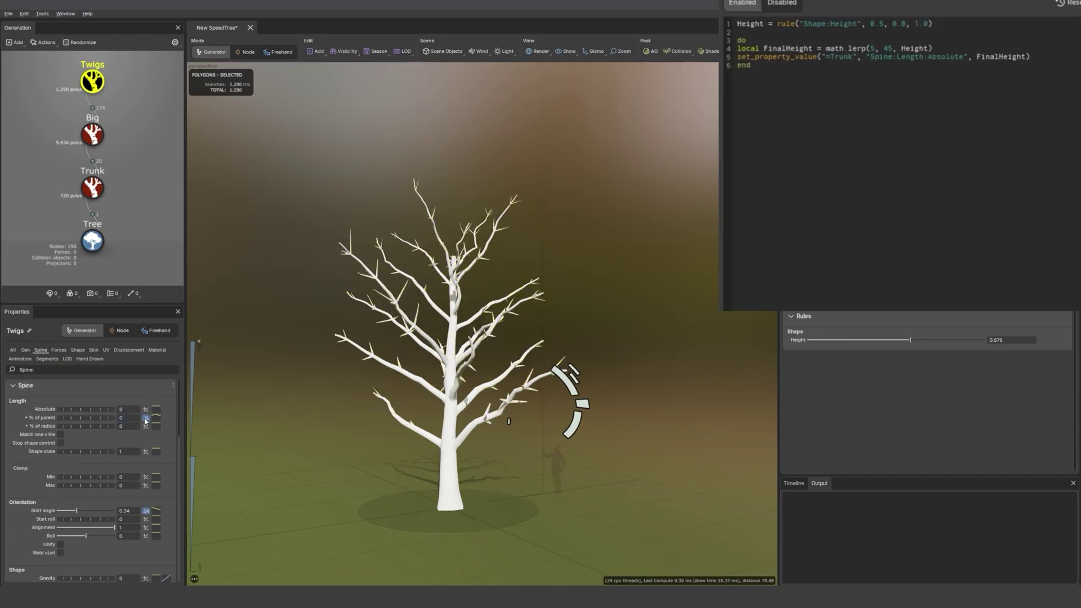
key(Return)
drag(86, 410, 162, 415)
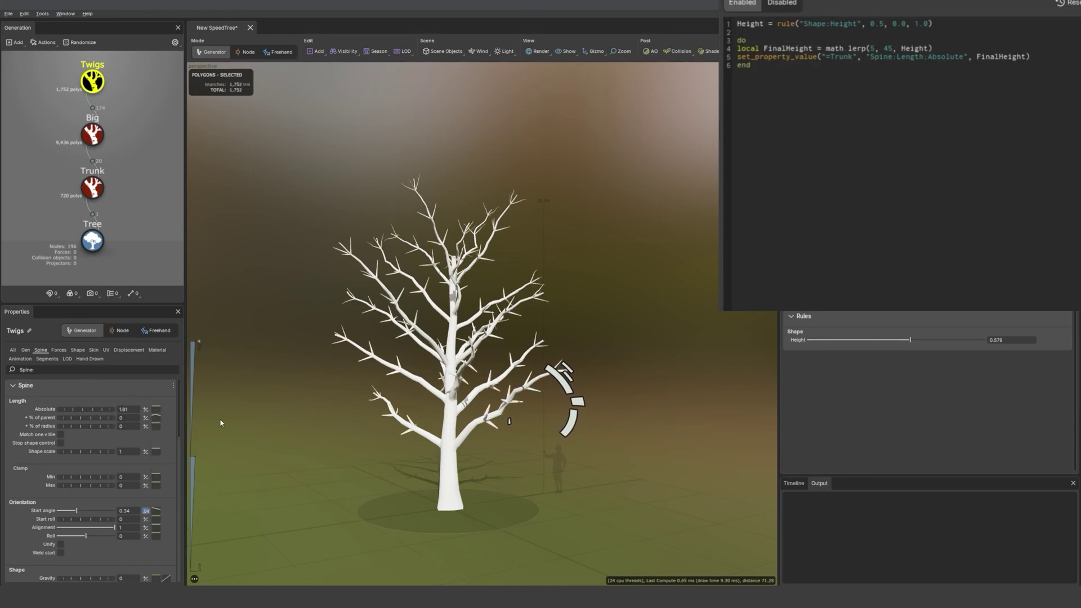
Vary the Height rule between about 0.23 and 0.58 to check the fixed-length twigs, leaving it at 0.582 with nothing selected.
drag(910, 340, 848, 342)
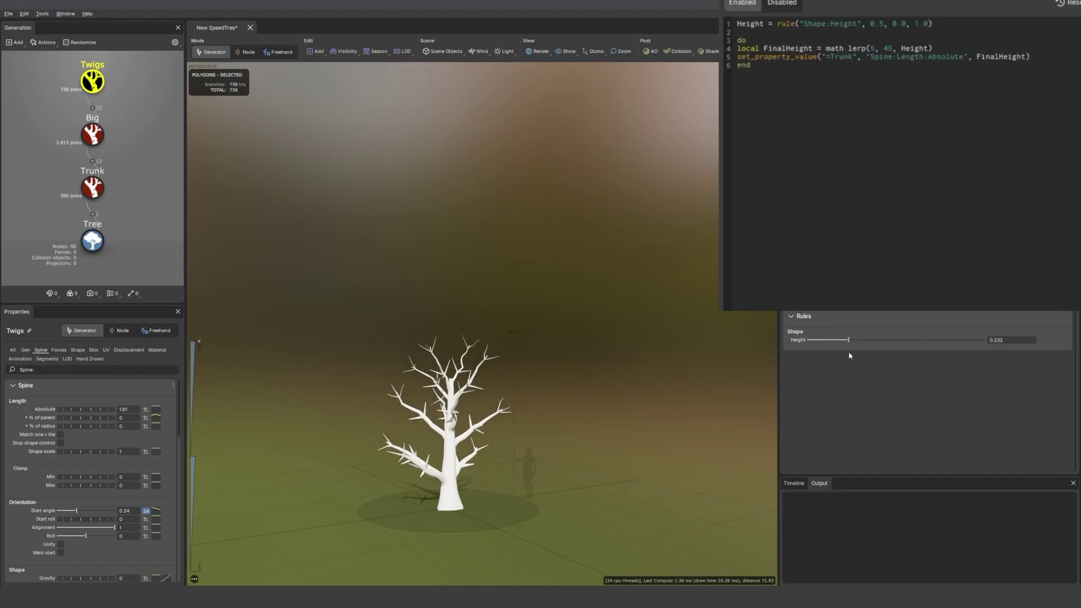
click(471, 426)
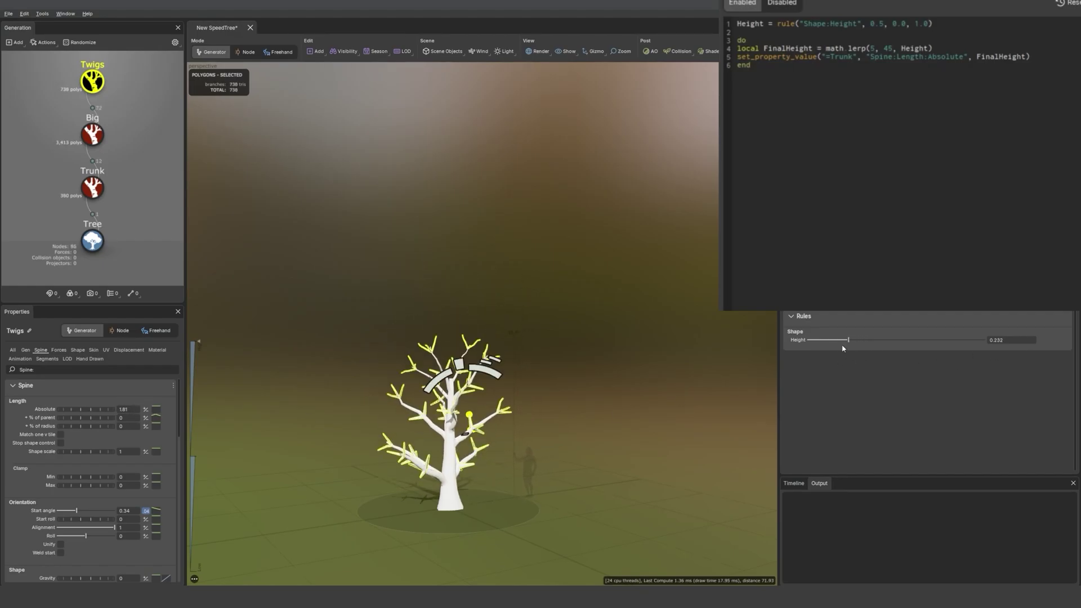
drag(848, 340, 912, 340)
click(614, 352)
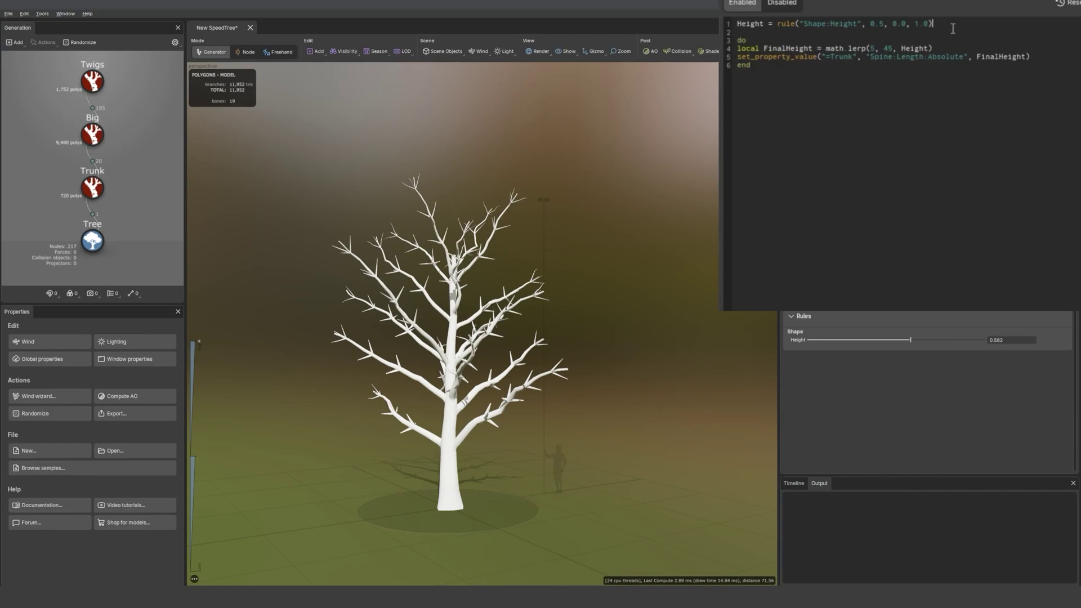
Add the script comment headers --Rules-- above the Height rule and --Main-- below it.
click(738, 25)
key(Return)
key(Return)
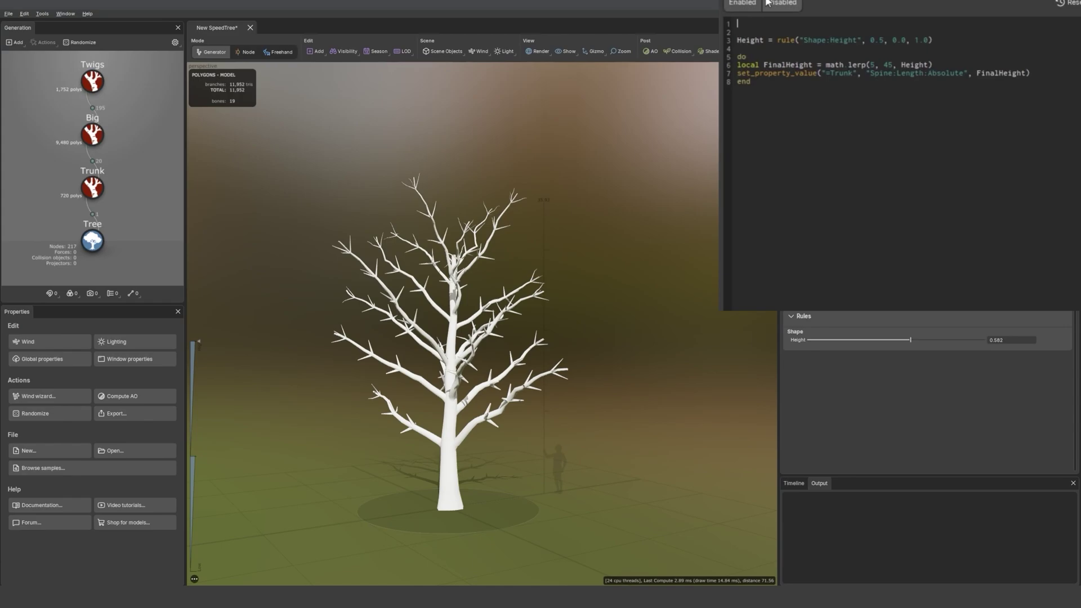
text(--Rules)
key(Return)
key(Return)
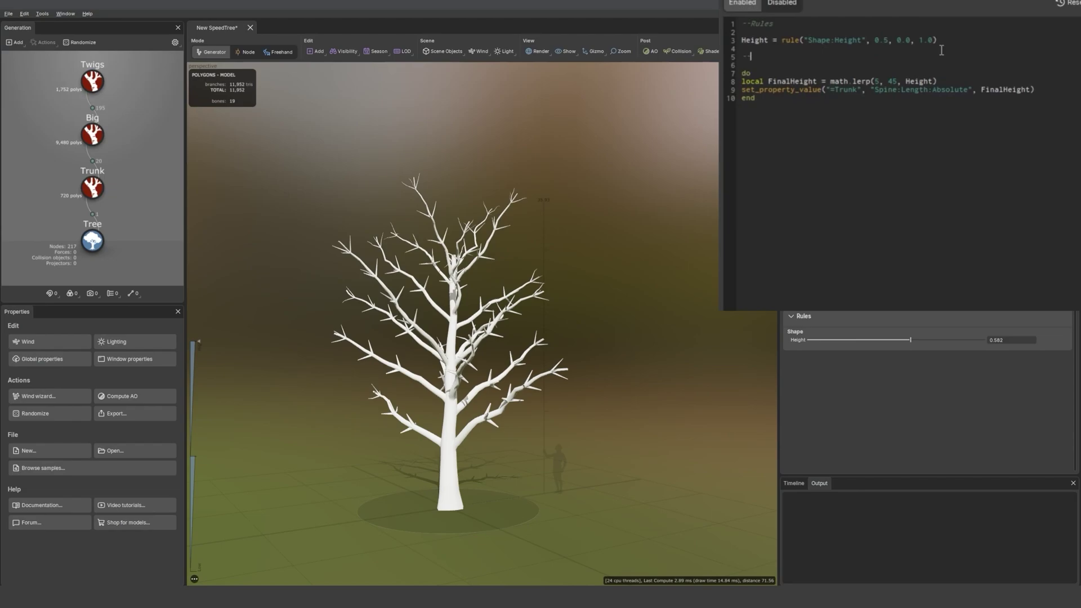
text(--Main)
key(Return)
key(Return)
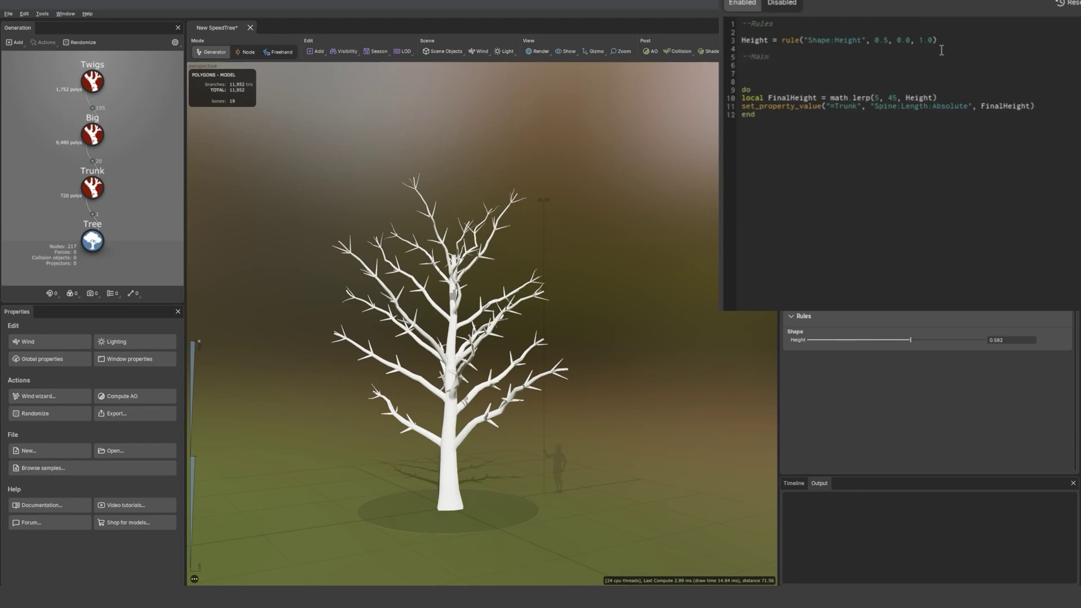
click(794, 55)
text(--)
click(789, 23)
text(--)
Label the height block with a --Height comment and add a --BranchStart comment below that block.
click(772, 73)
text(Height)
click(819, 121)
text(--BranchStart)
Below the Height rule, define BranchStart = rule("Shape:Branch Start", 0.5, 0.0, 1.0).
click(949, 41)
key(Return)
text(BranchS)
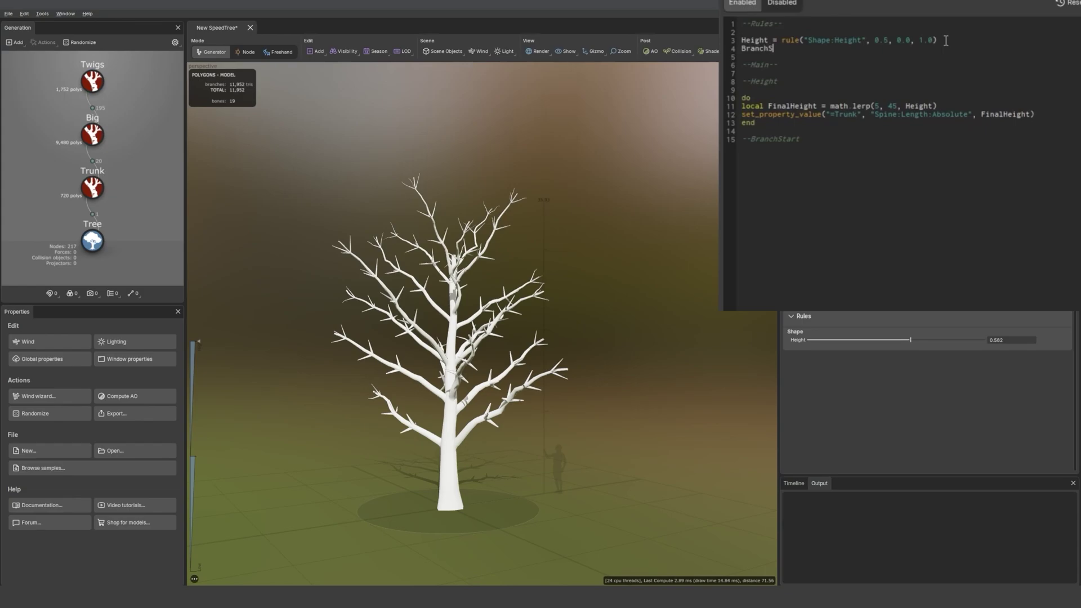
text(tart = rule("Shape:Branch Start)
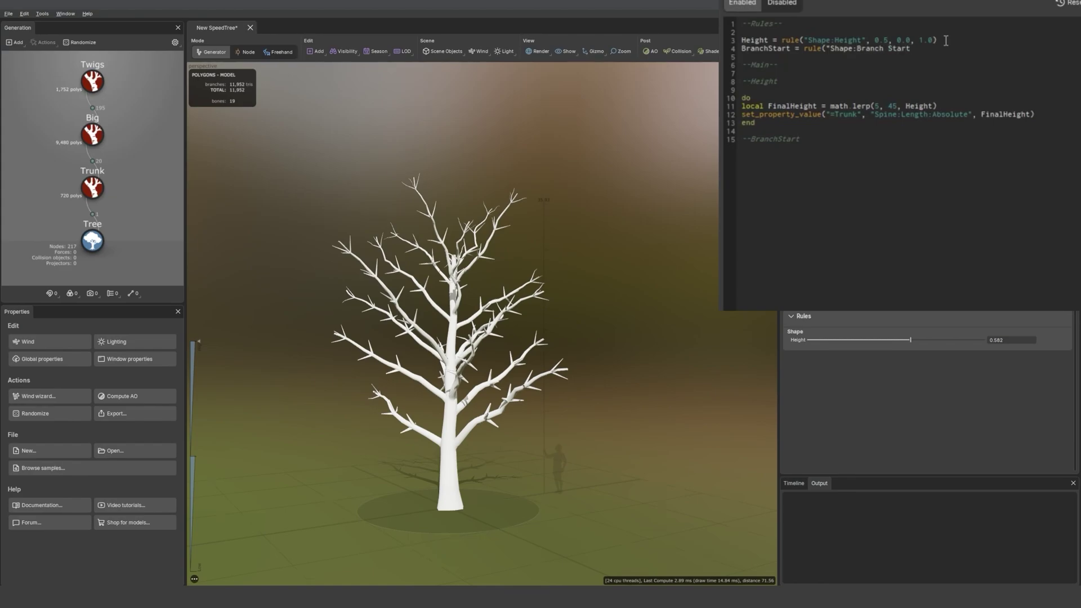
text(", 0.5, 0.0, 1.0))
Under the --BranchStart comment, start a do block with local FinalStart = math.lerp(0.0, 0.9,BranchStart).
click(808, 179)
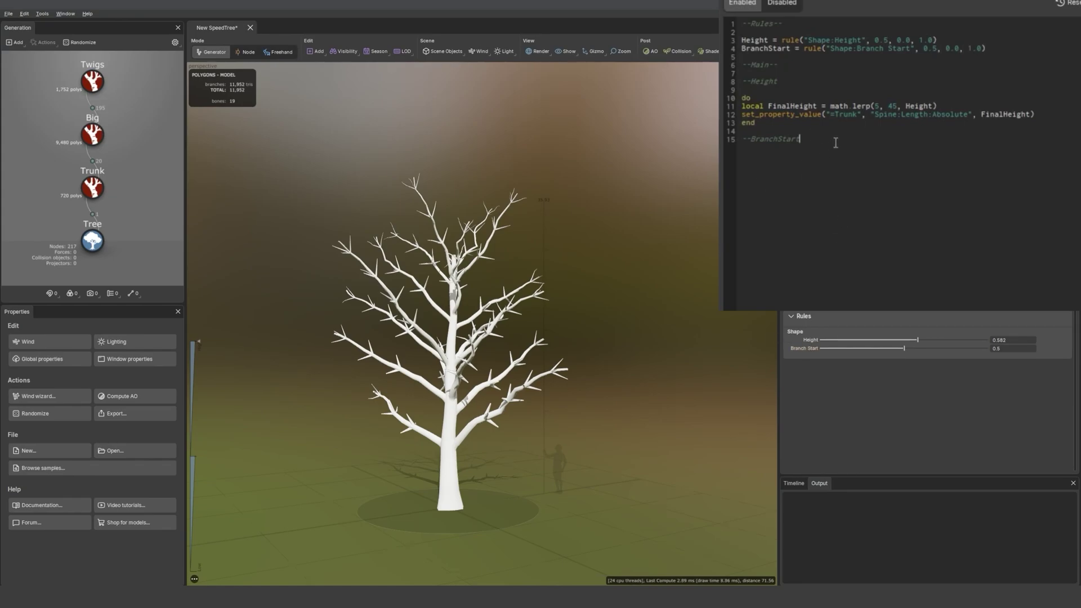
text(do)
text(local)
text( Fi)
text(inalStart)
text( = math.l)
text(erp)
text(()
text(0)
text(.0, 0.9)
text(,)
drag(791, 49, 743, 51)
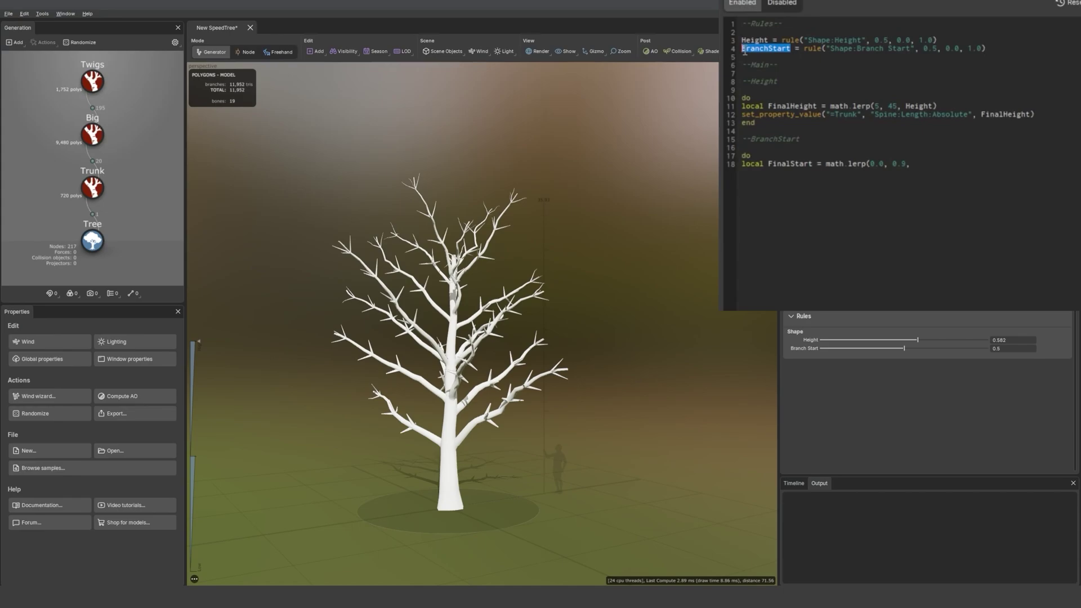
key(ctrl+c)
click(924, 163)
key(ctrl+v)
text())
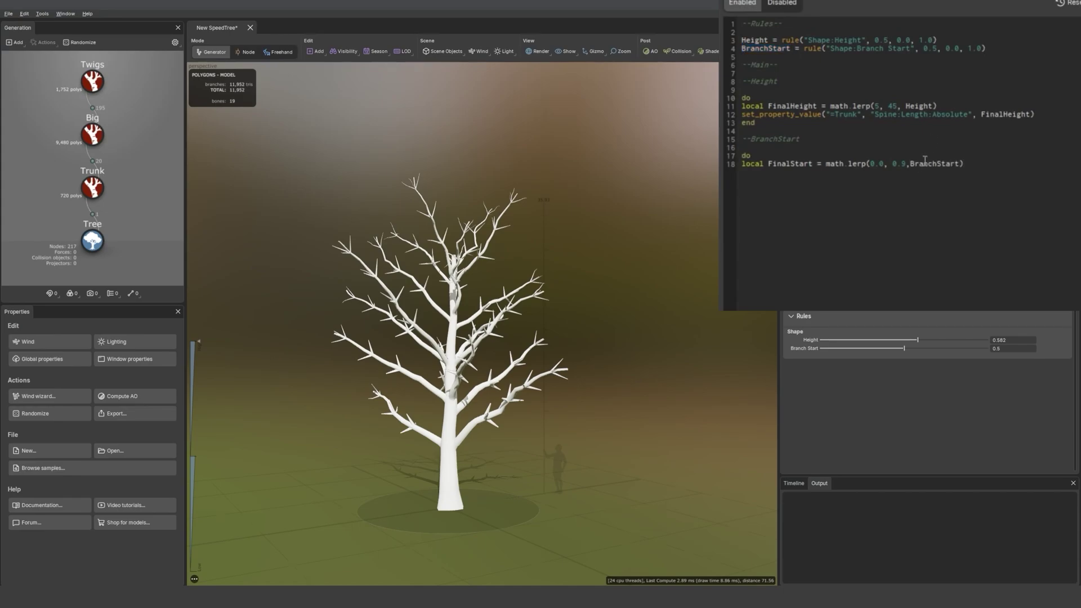
Copy the set-property script line for the Big branches' First boundary and paste it below the FinalStart line.
click(473, 428)
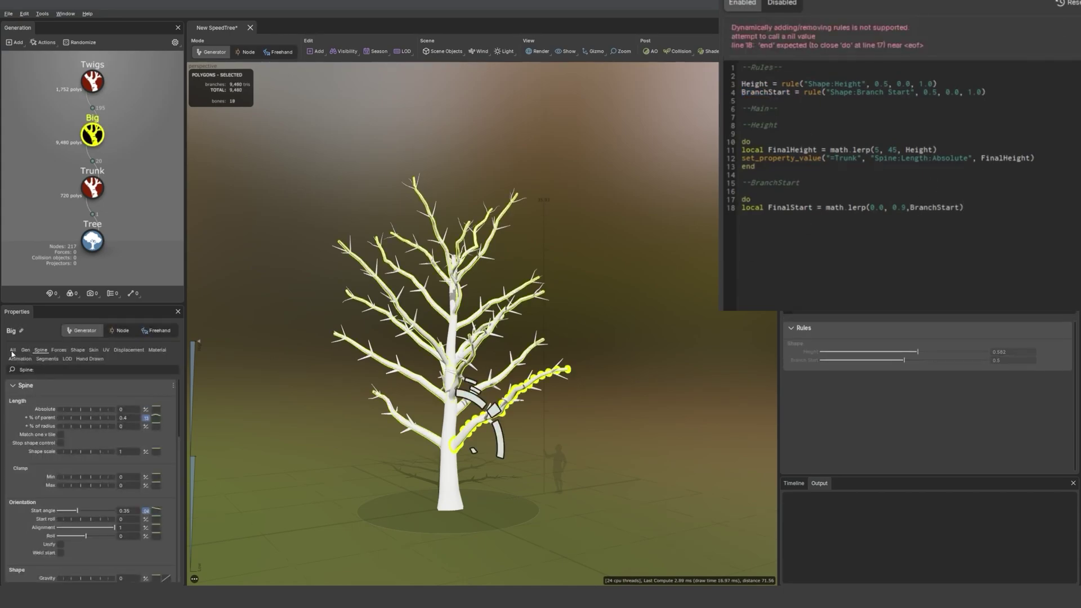
scroll(74, 405, down, 1)
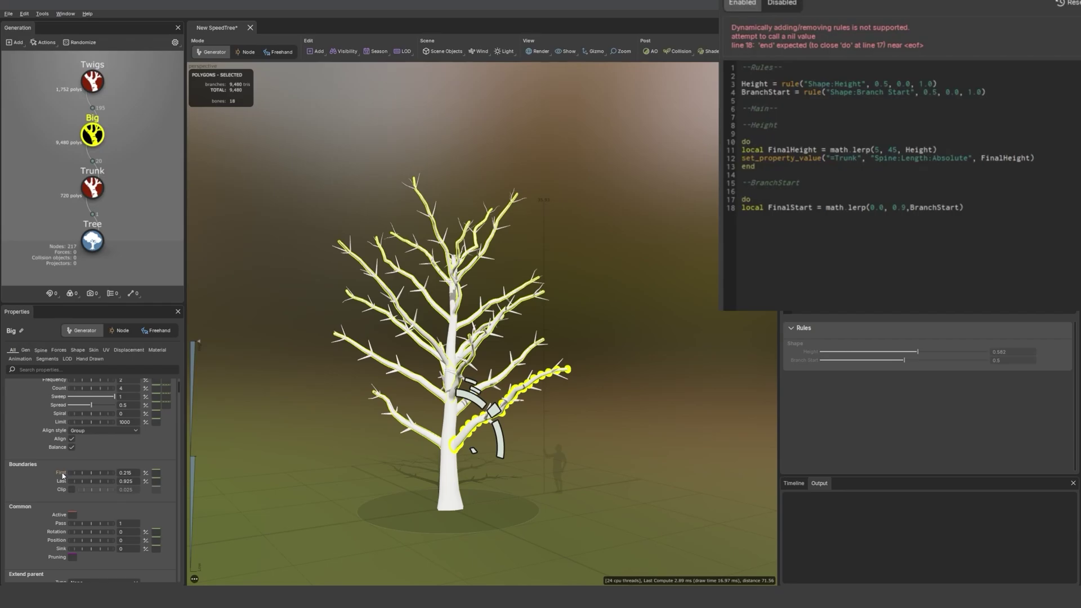
right_click(62, 474)
click(84, 547)
key(Return)
key(ctrl+v)
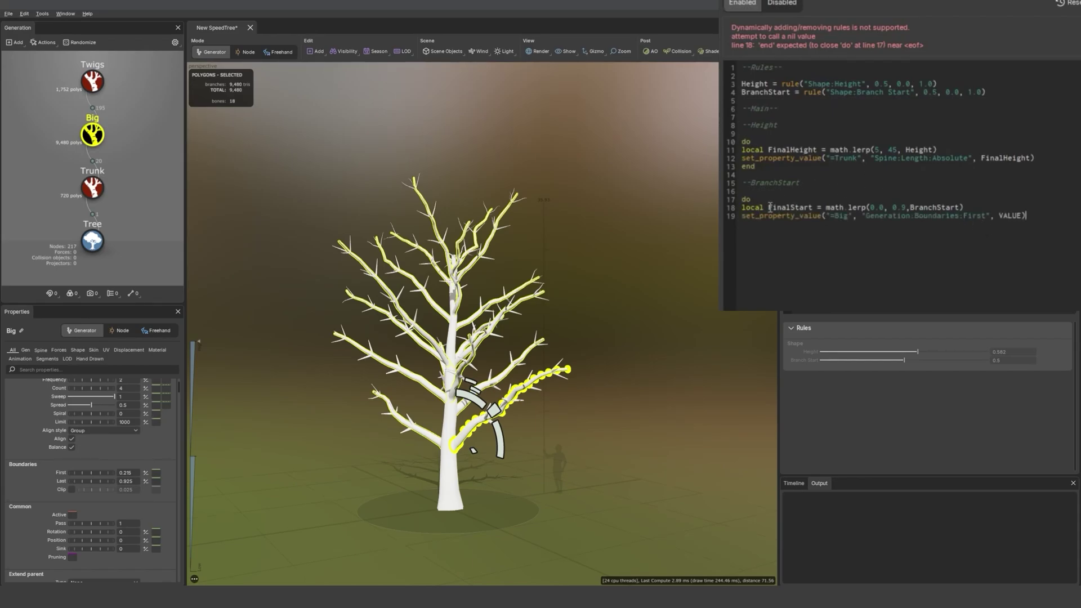
Replace the VALUE placeholder with FinalStart in the pasted line and close the block with end.
drag(767, 207, 814, 209)
drag(1000, 216, 1021, 219)
key(ctrl+v)
key(End)
key(Return)
text(end)
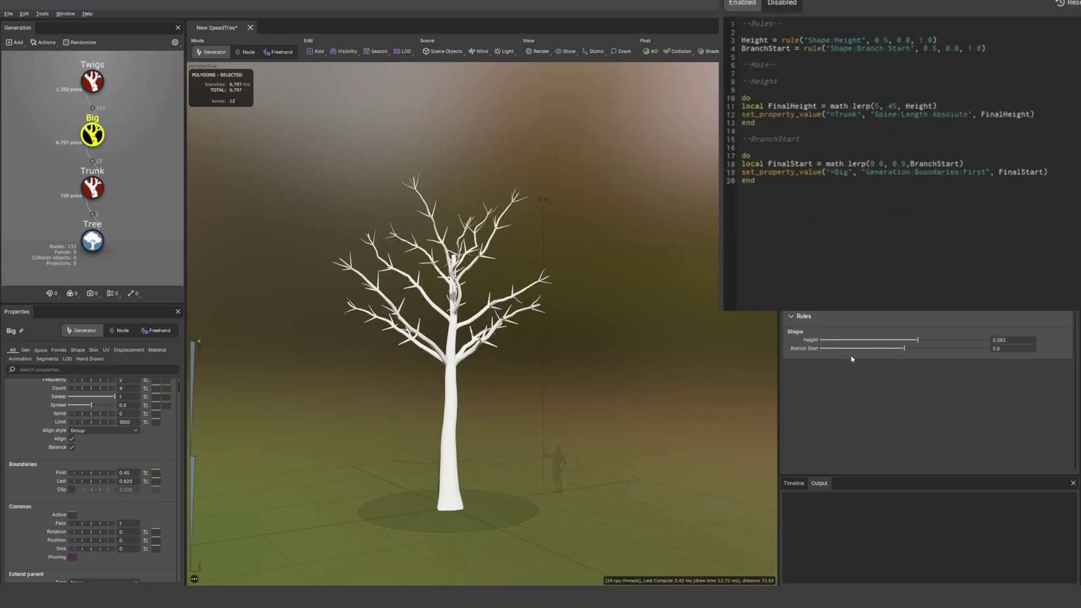
Lower the Branch Start rule to 0 and apply the Max preset to the Big branches' parent-relative length curve.
drag(904, 350, 806, 380)
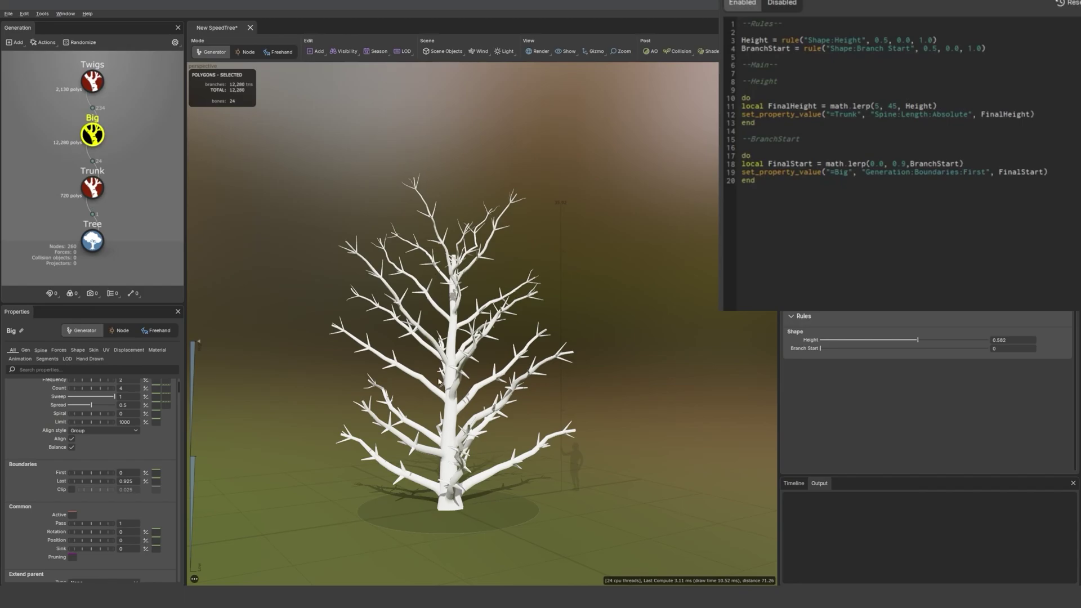
click(473, 484)
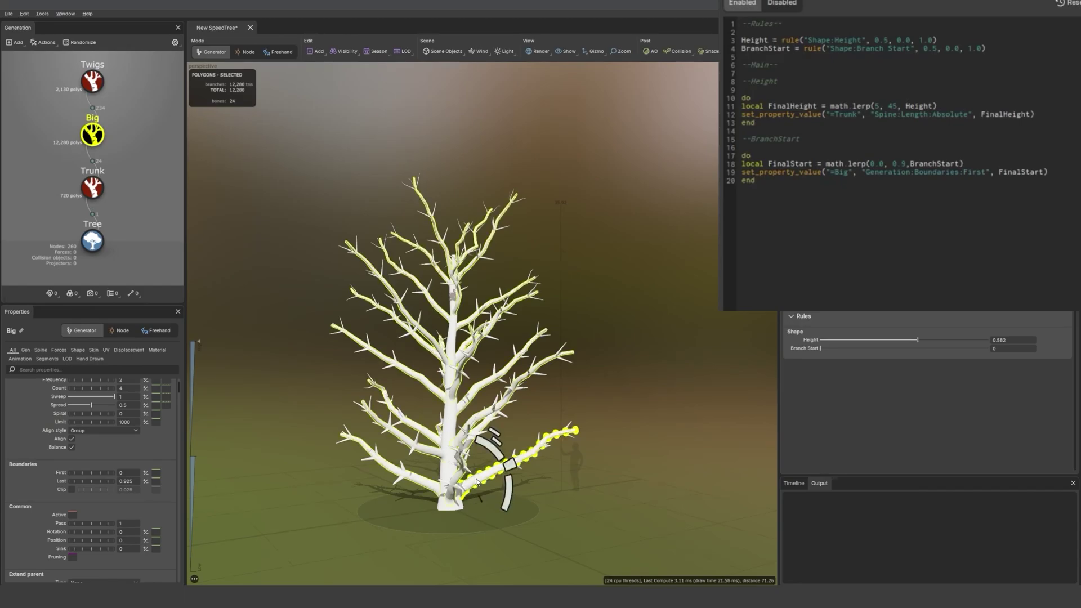
click(40, 350)
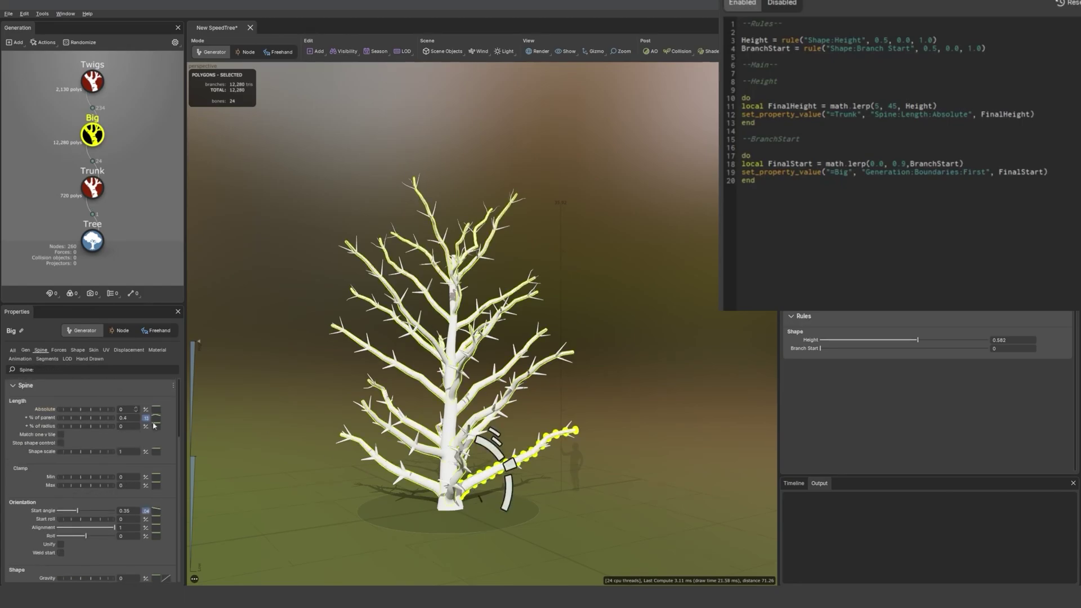
click(157, 418)
click(233, 431)
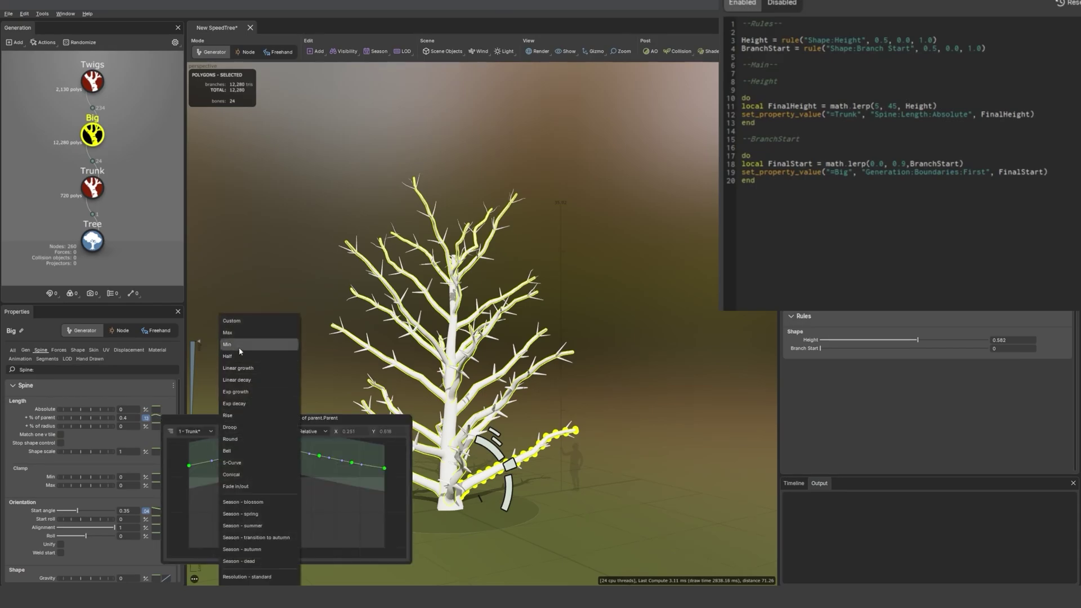
click(243, 340)
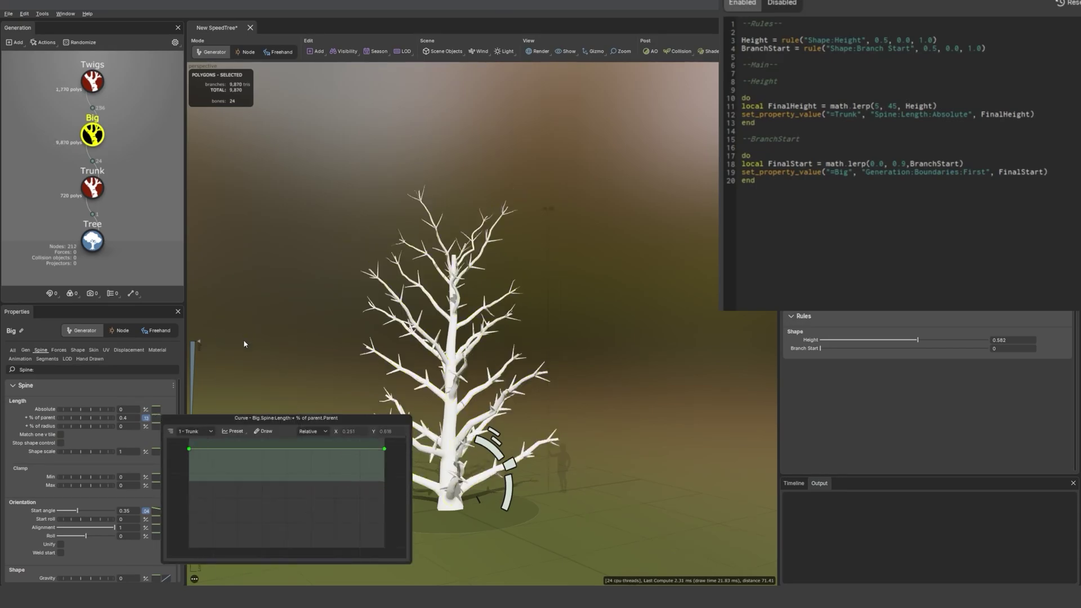
Add points to the length curve and lower roughly its first third into a step that shortens the lowest branches.
click(189, 449)
click(243, 448)
drag(243, 450, 253, 514)
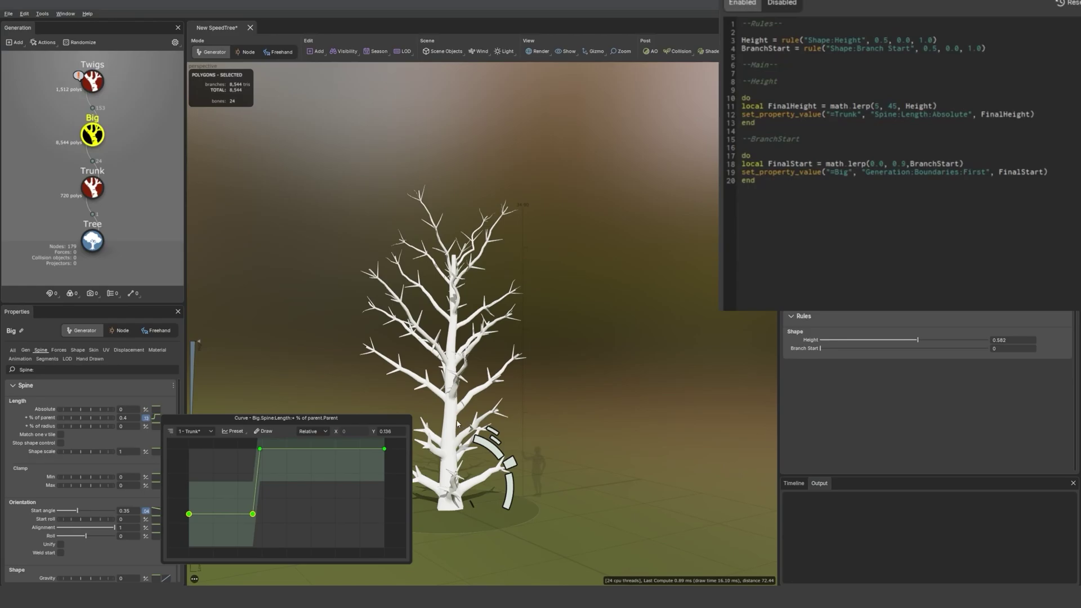
Shape the Big branches' parent-relative skin radius curve with a lowered first third, thinning the lowest branches, and deselect everything.
click(93, 351)
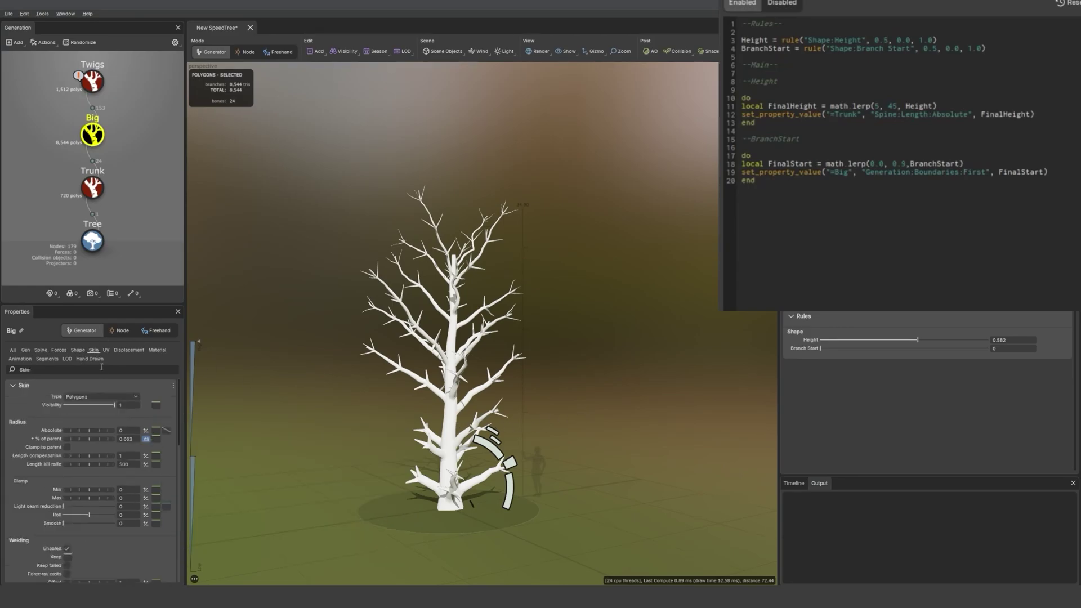
click(156, 440)
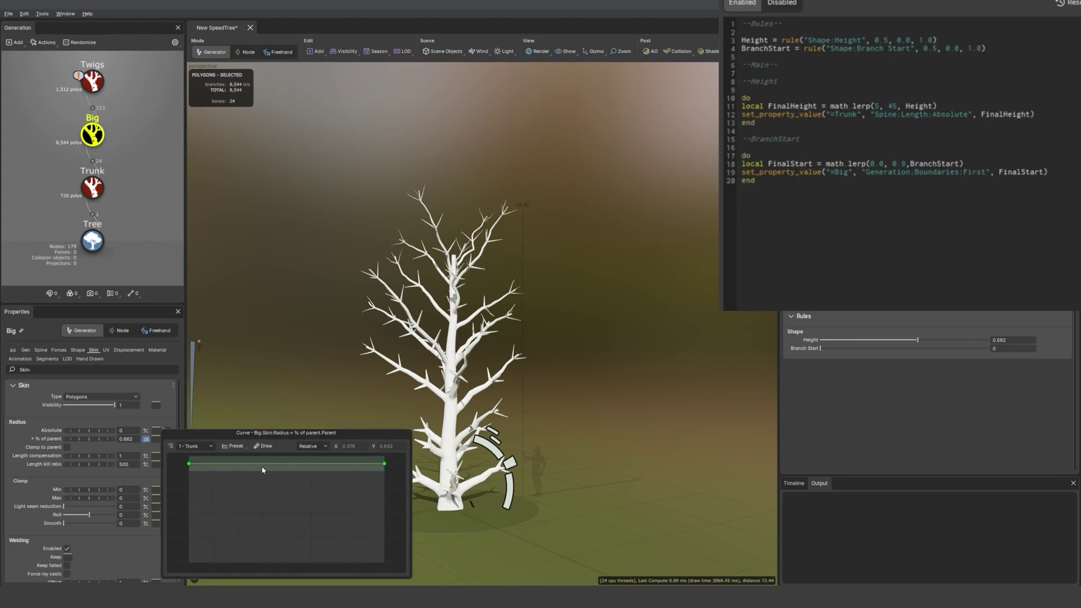
click(253, 463)
drag(250, 463, 245, 512)
click(409, 406)
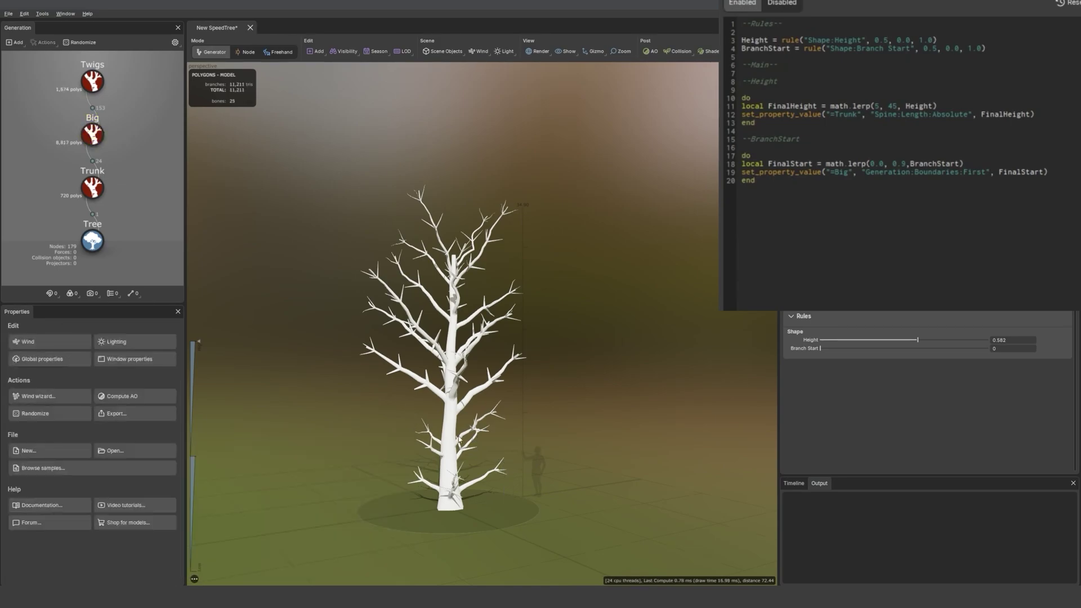
Raise the Branch Start rule to about 0.615 and switch the Big branches' parent-relative length curve from Relative to Absolute.
drag(848, 350, 925, 351)
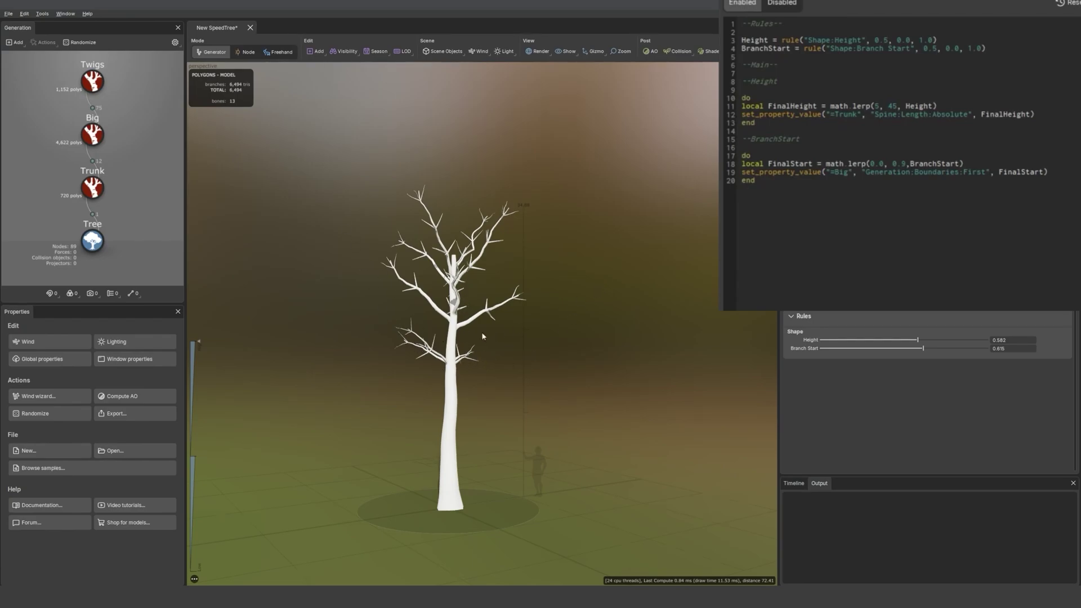
click(444, 361)
click(41, 350)
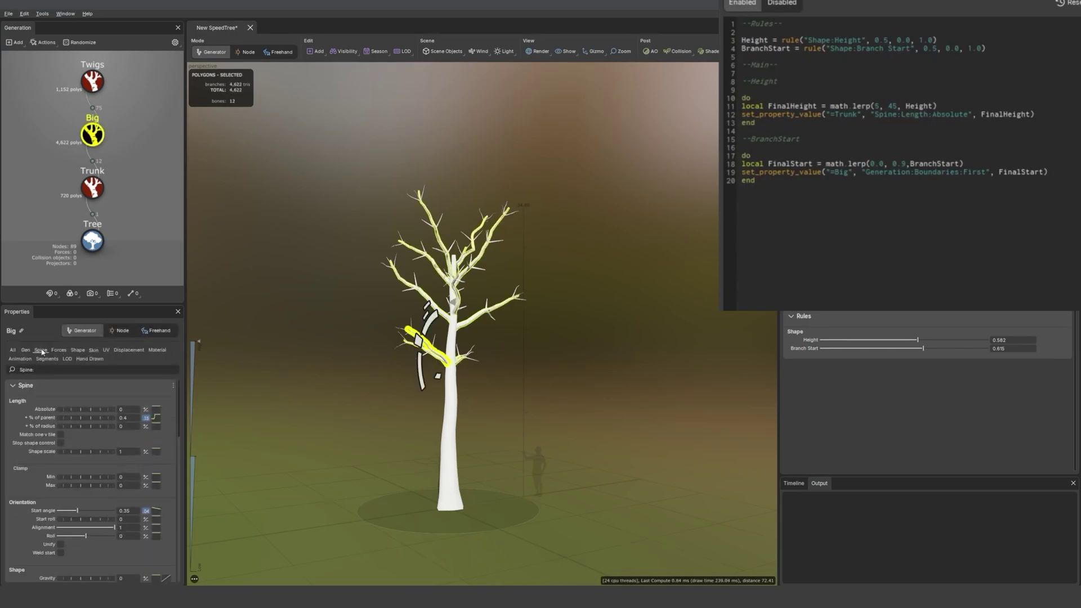
click(156, 420)
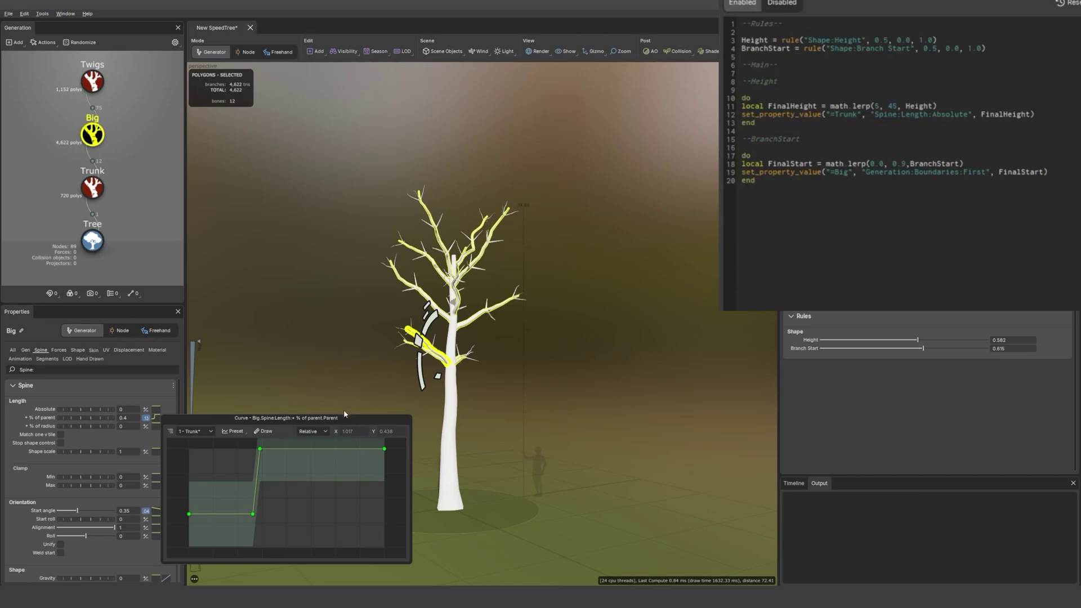
click(318, 431)
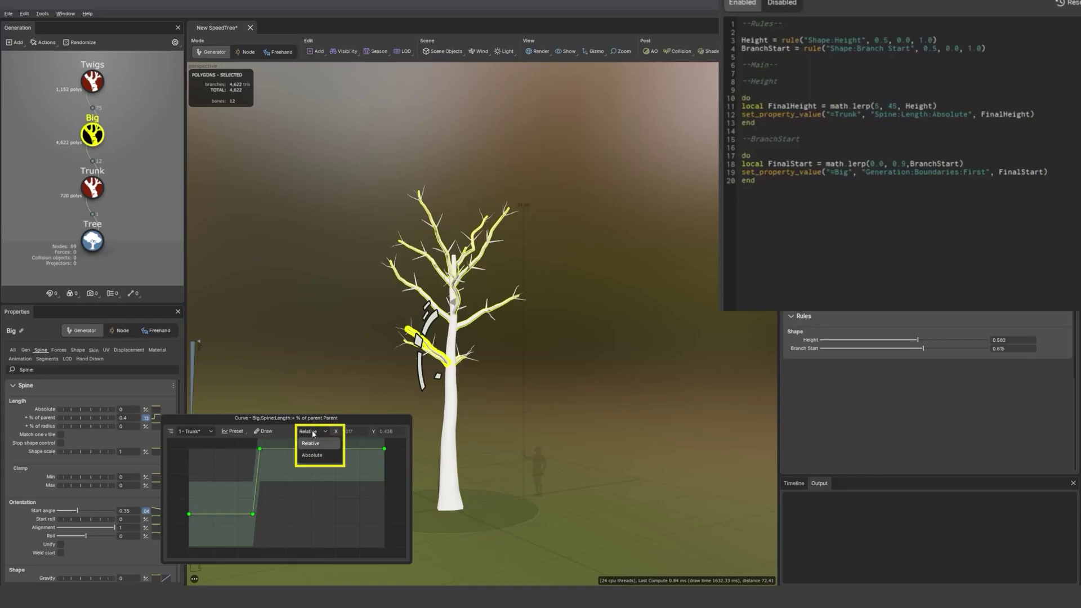
click(314, 455)
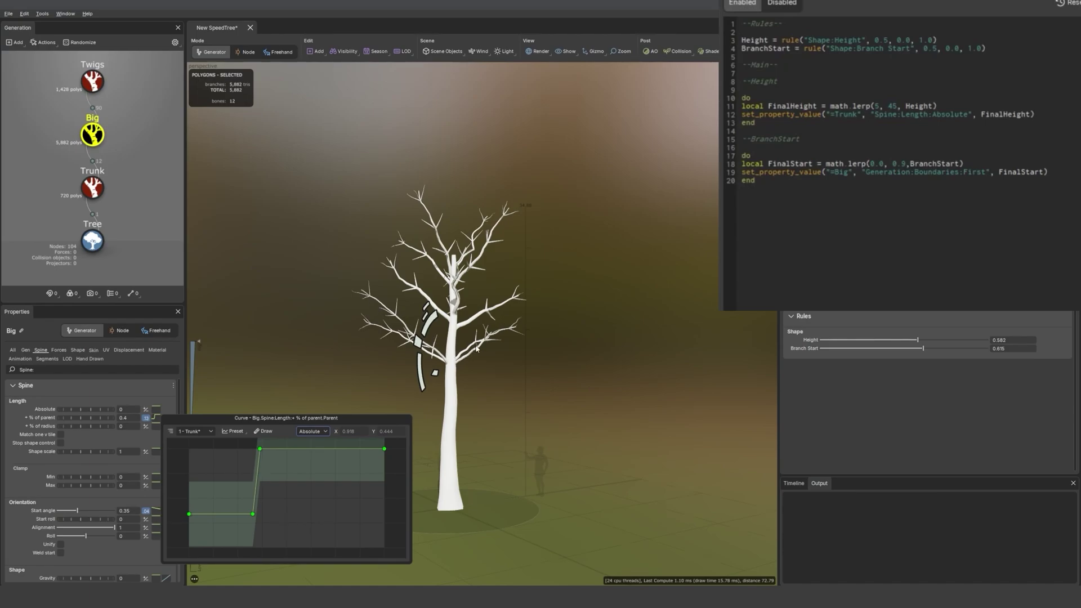
Switch the Big branches' parent-relative skin radius curve to Absolute.
click(94, 350)
click(156, 437)
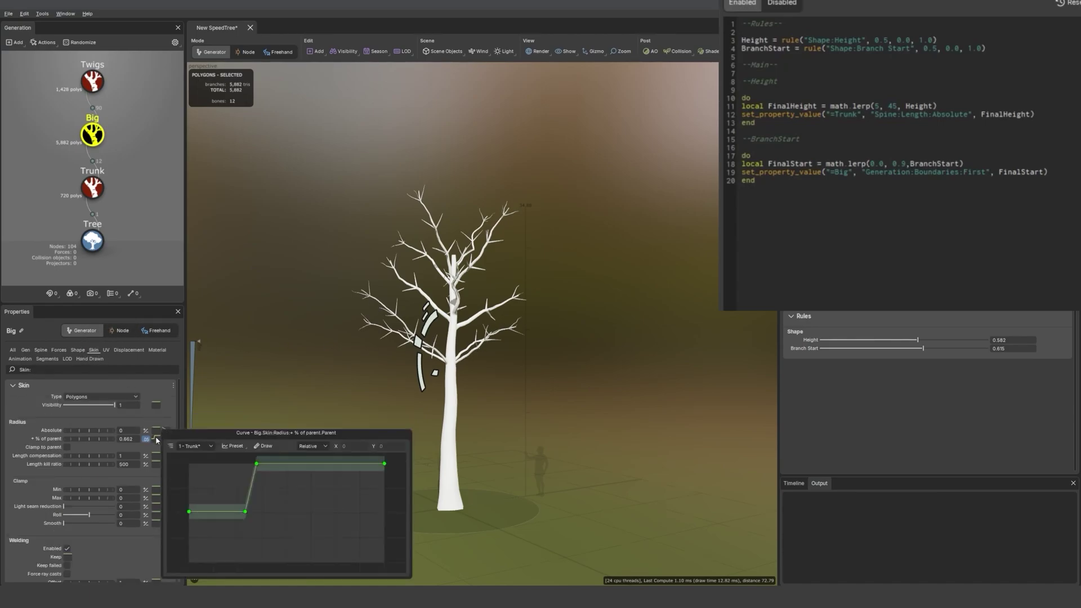
click(320, 446)
click(311, 457)
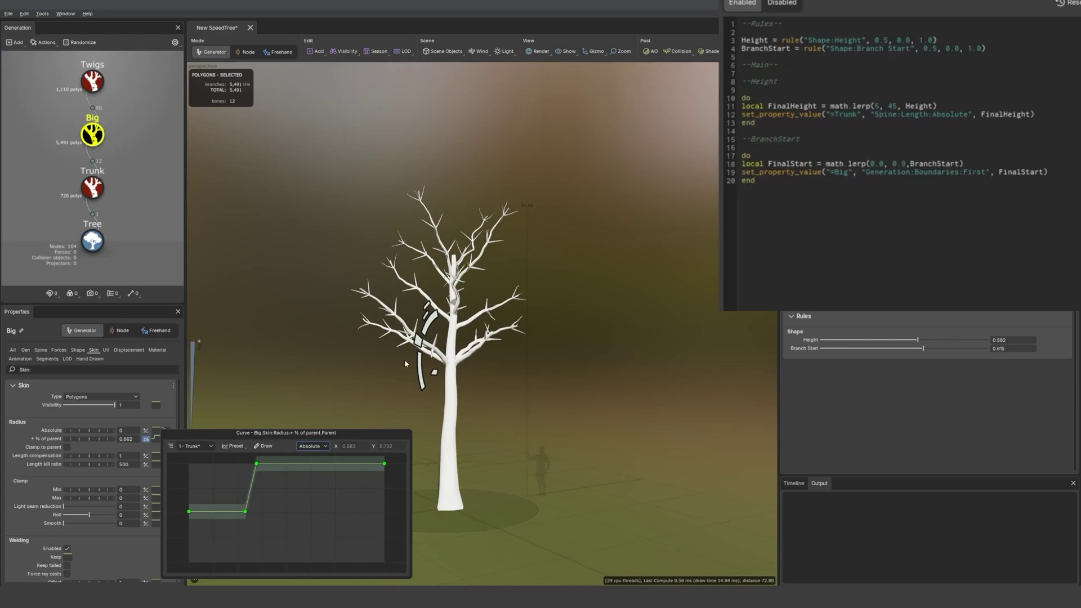
Select a Big branch, show its spine properties, and lower the Branch Start rule to 0 to test the absolute curves.
click(442, 361)
click(40, 349)
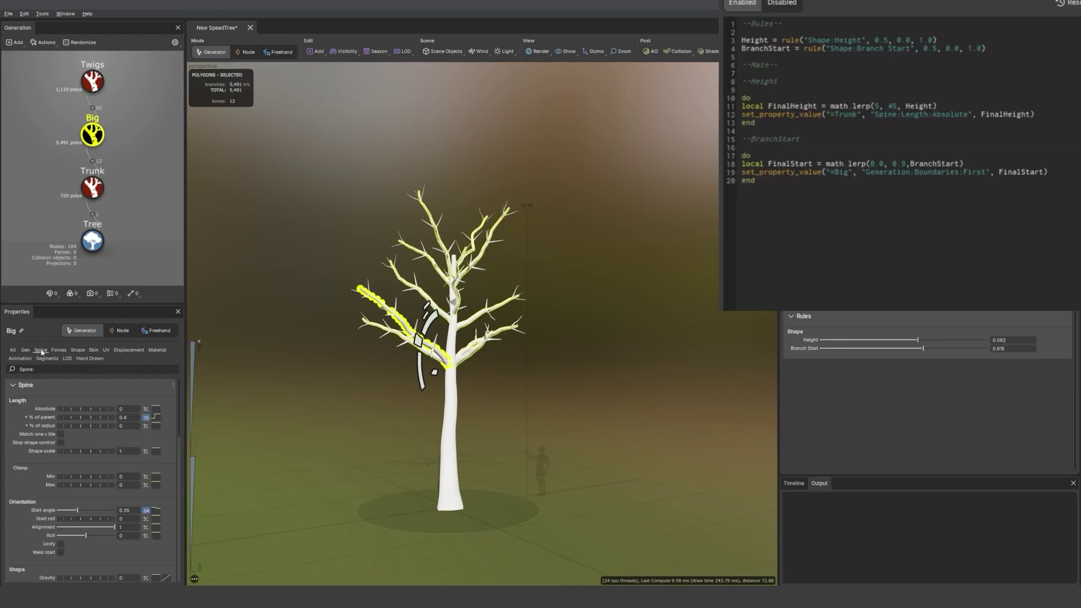
drag(916, 349, 794, 367)
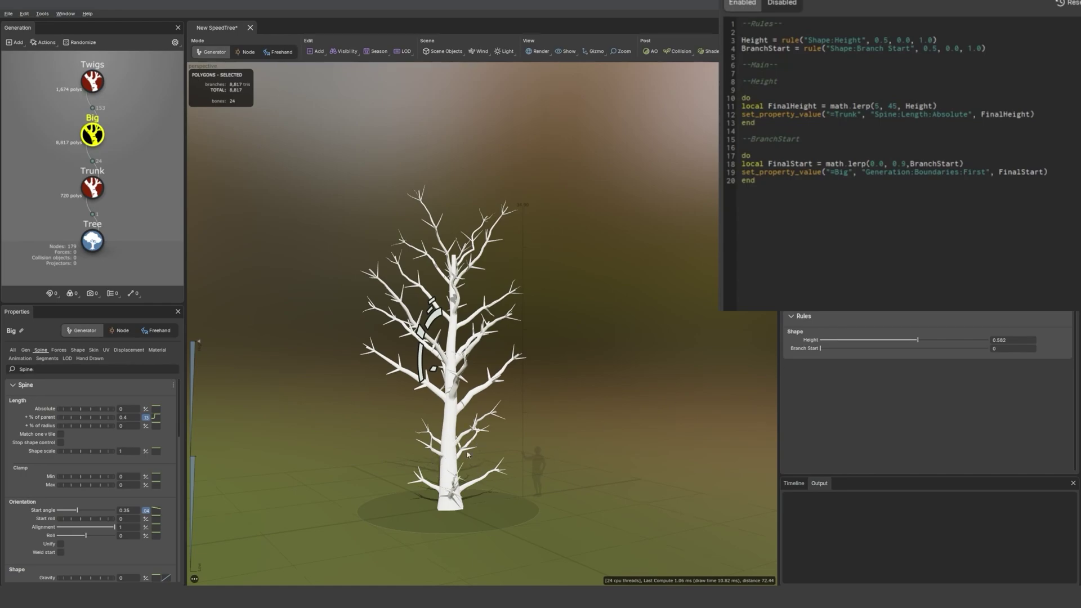
Review the Big branches' parent-relative length curve while testing the Branch Start rule at 0.54 and about 0.16.
click(158, 417)
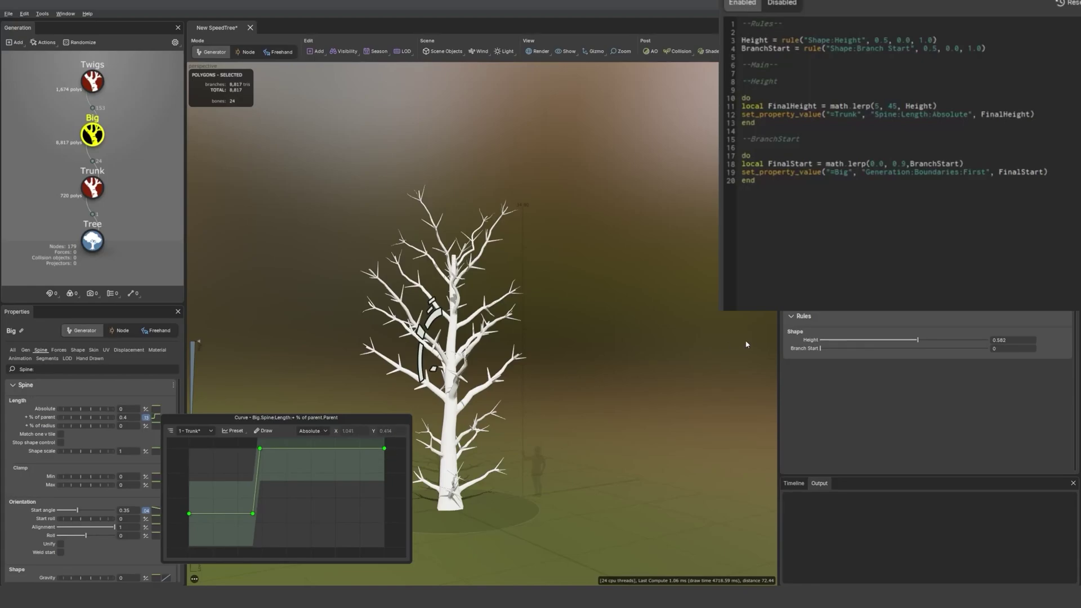
drag(876, 348, 912, 351)
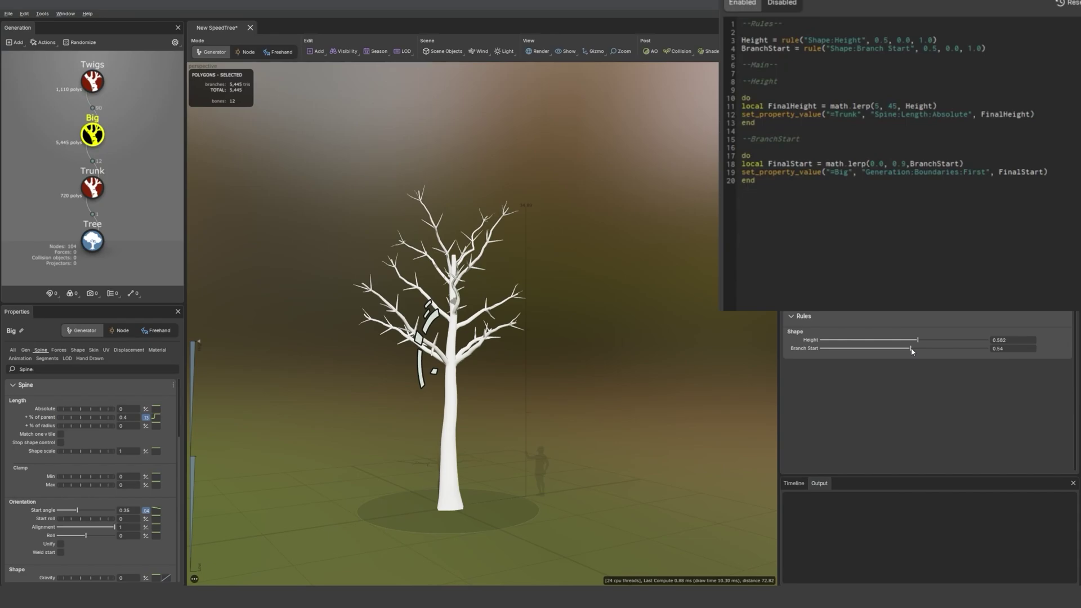
click(156, 417)
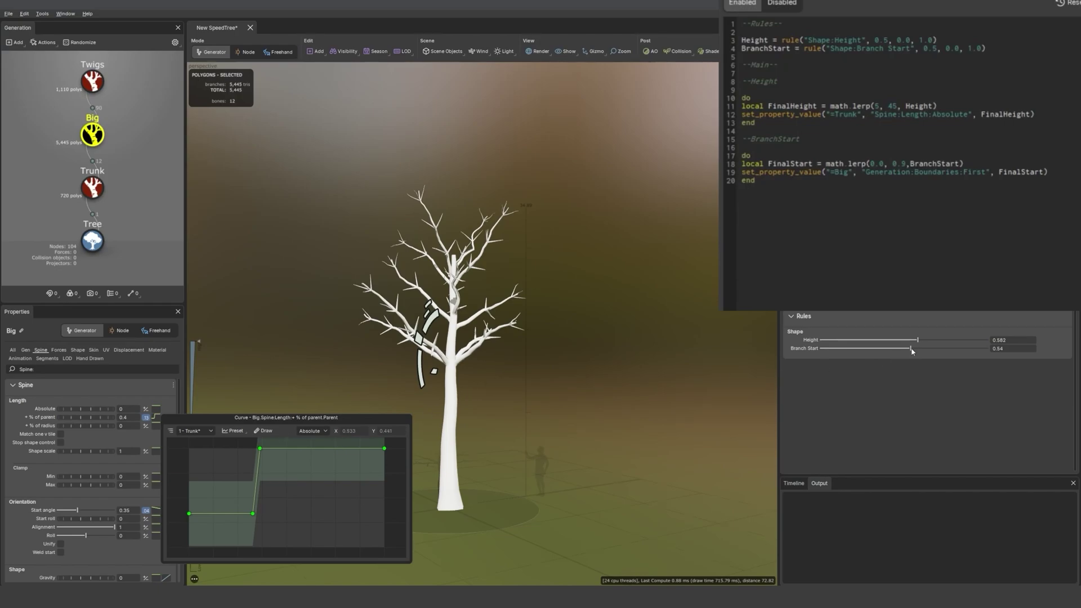
drag(912, 351, 848, 352)
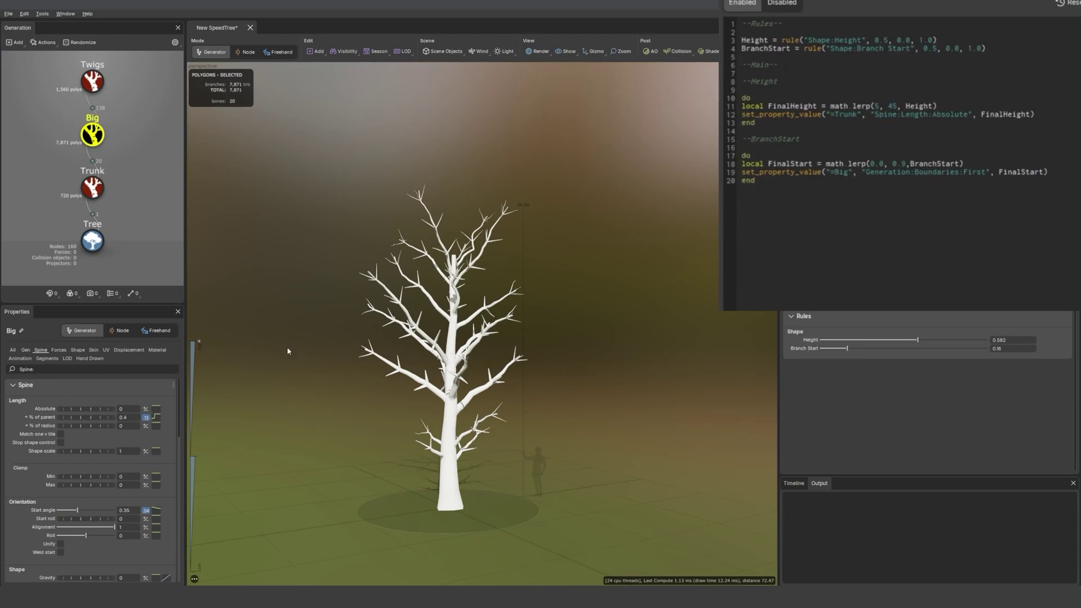
Try drawing a freehand wavy parent-relative length curve for the Big branches, undo it, and close the curve editor.
click(156, 417)
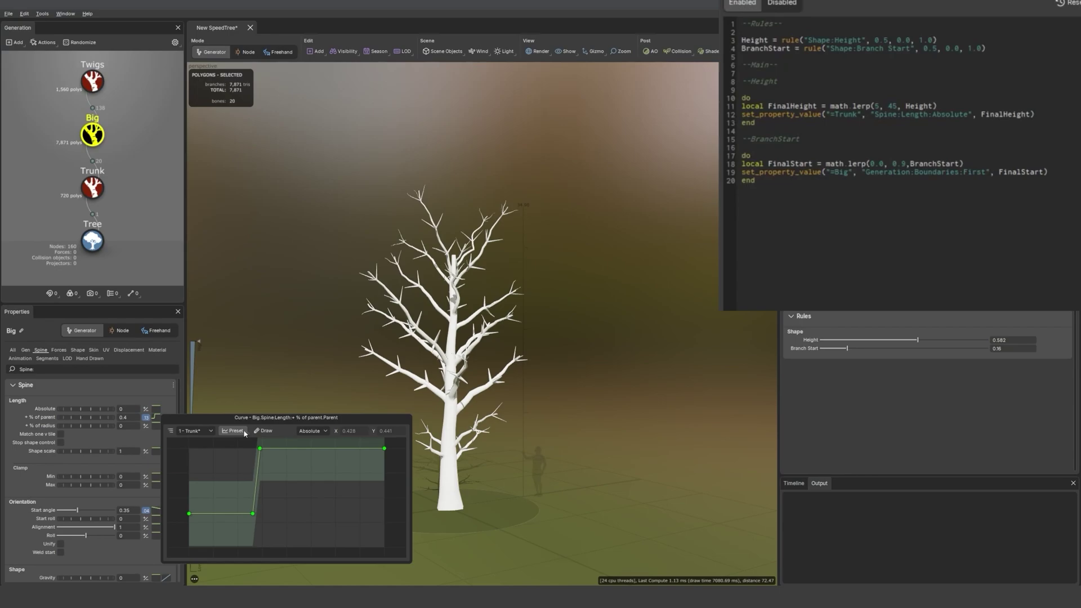
click(269, 433)
mouse_move(192, 514)
mouse_down()
mouse_move(259, 537)
mouse_move(308, 495)
mouse_move(349, 502)
mouse_move(383, 450)
mouse_up()
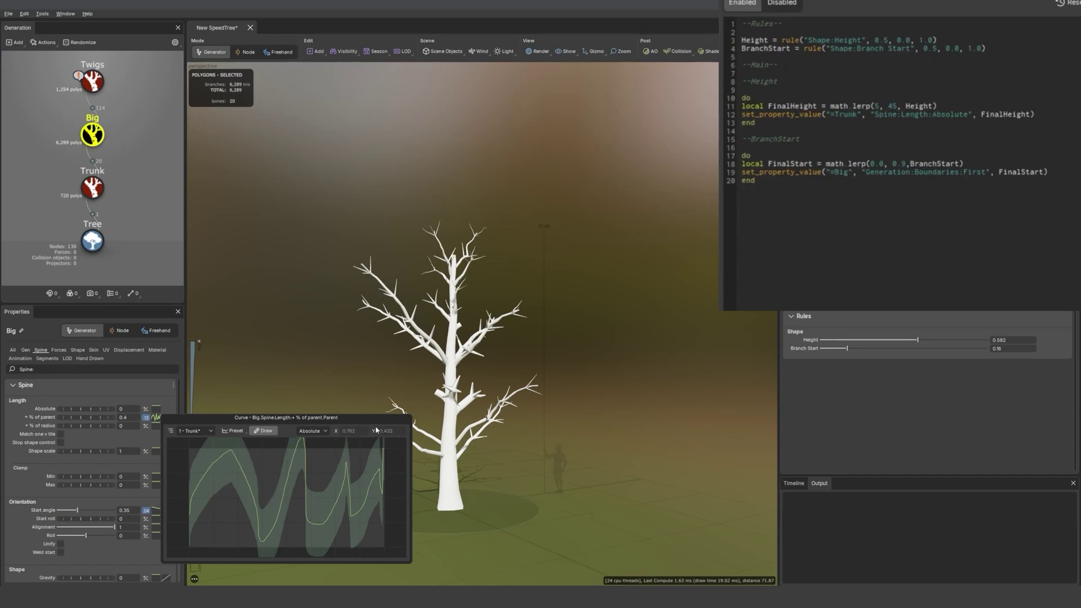
click(327, 465)
click(237, 432)
click(330, 448)
key(ctrl+z)
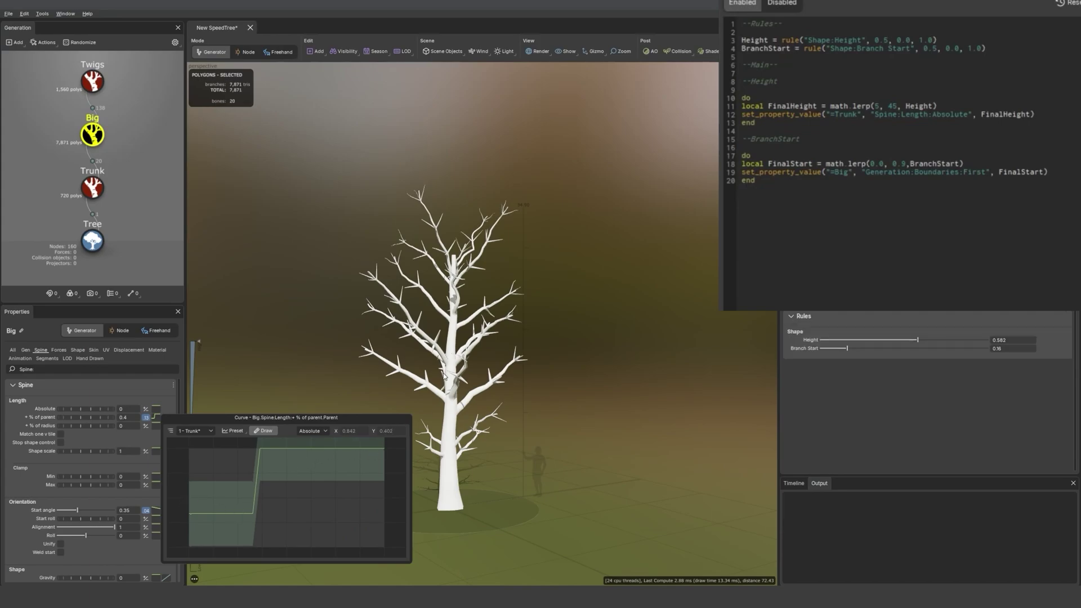
click(503, 403)
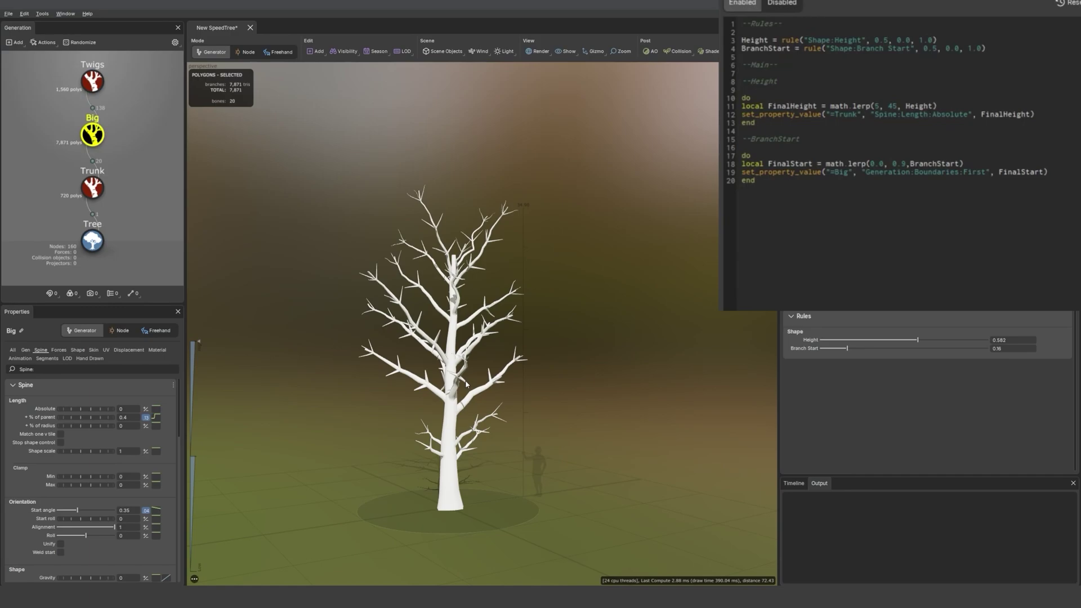
Add a second trunk generator to the Tree and rename it Trunk, matching the first trunk's name.
click(150, 177)
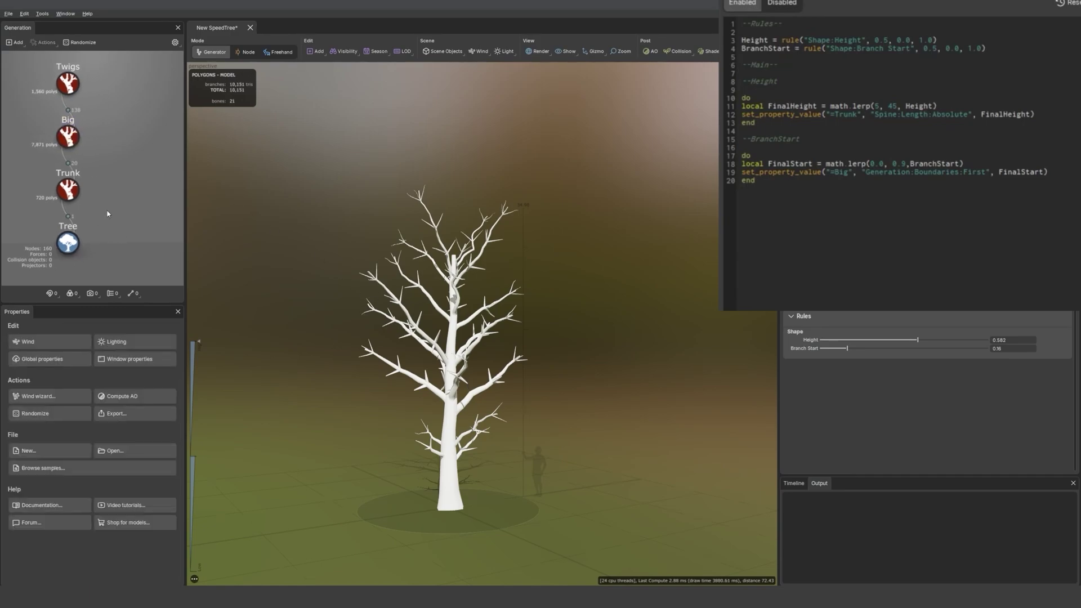
right_click(68, 243)
mouse_move(90, 249)
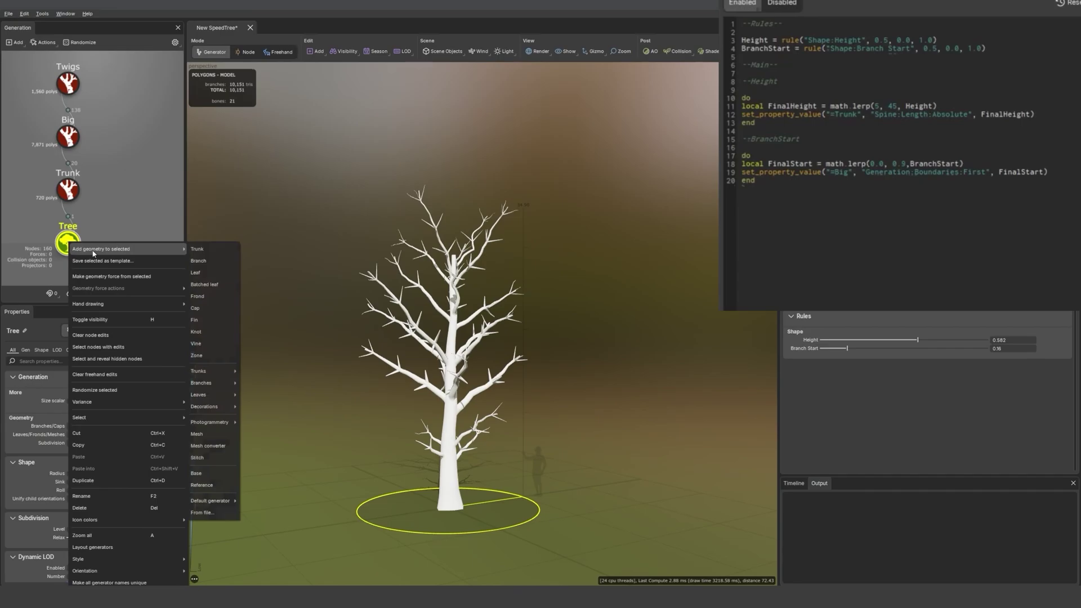
click(197, 249)
key(F2)
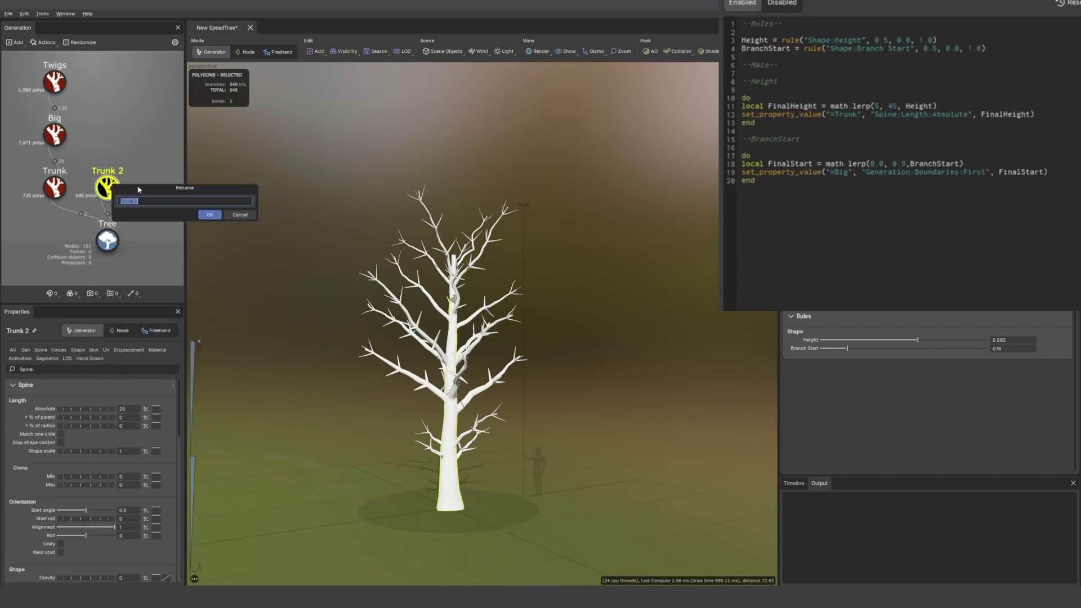
click(150, 200)
key(Return)
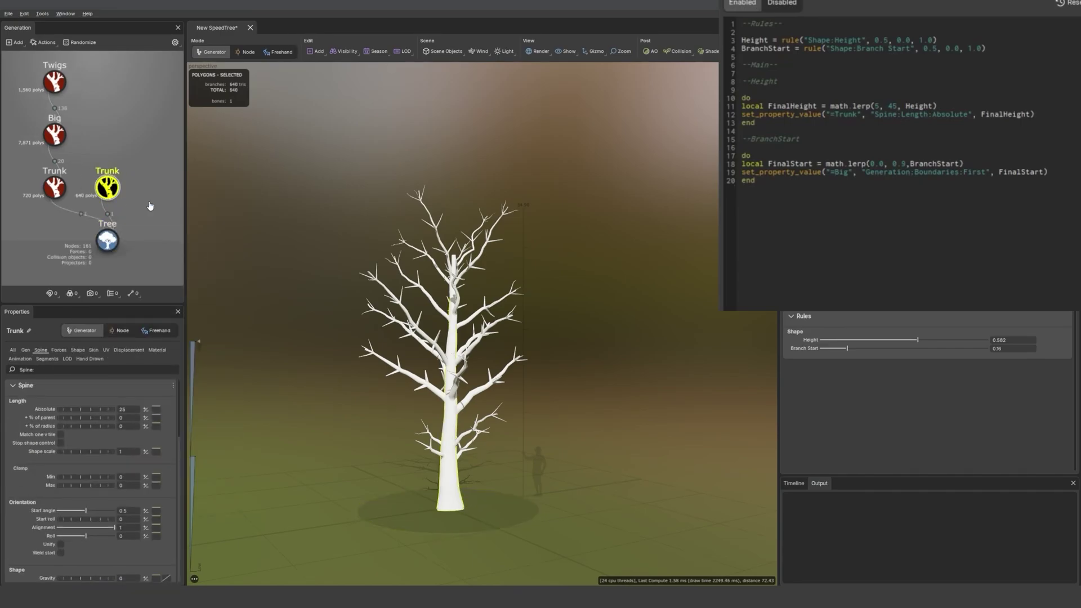
Move the new trunk node beside the tree and raise the Height rule to about 0.658 to test both trunks.
middle_drag(441, 477, 431, 468)
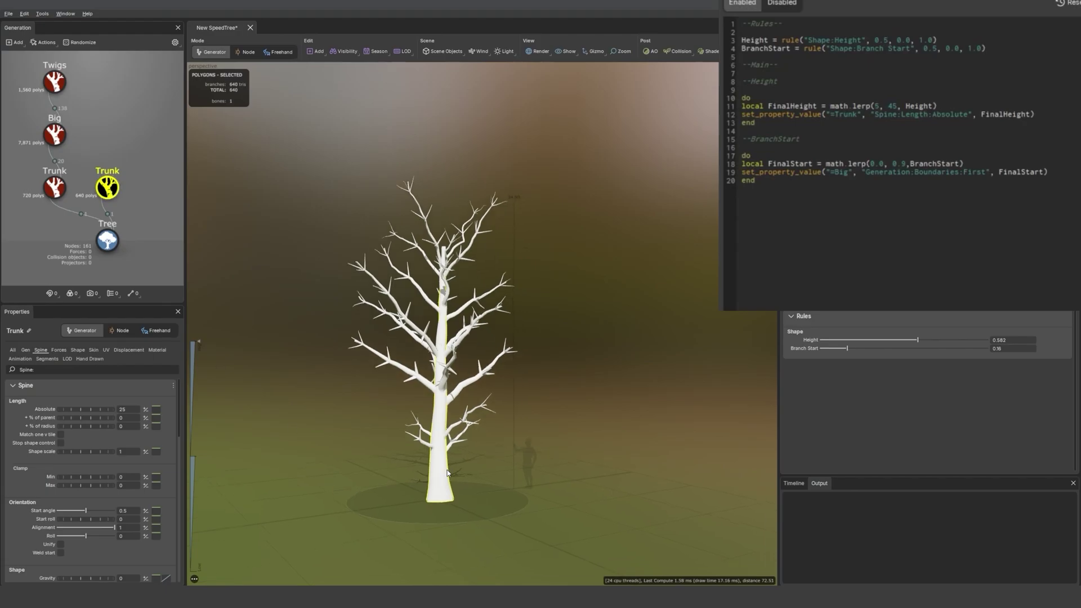
double_click(438, 473)
drag(459, 498, 532, 502)
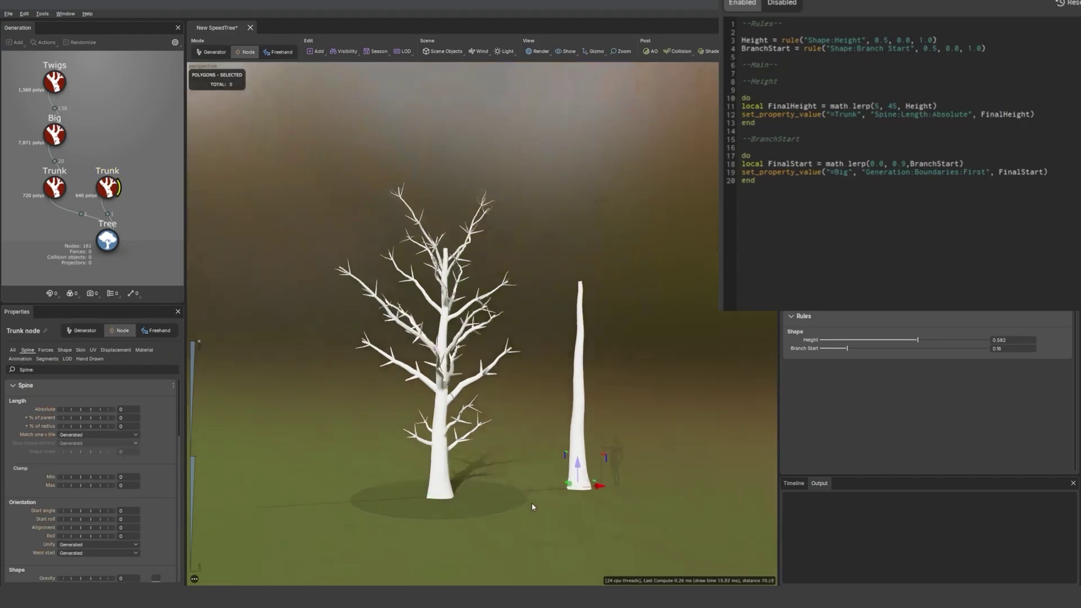
middle_drag(524, 502, 501, 501)
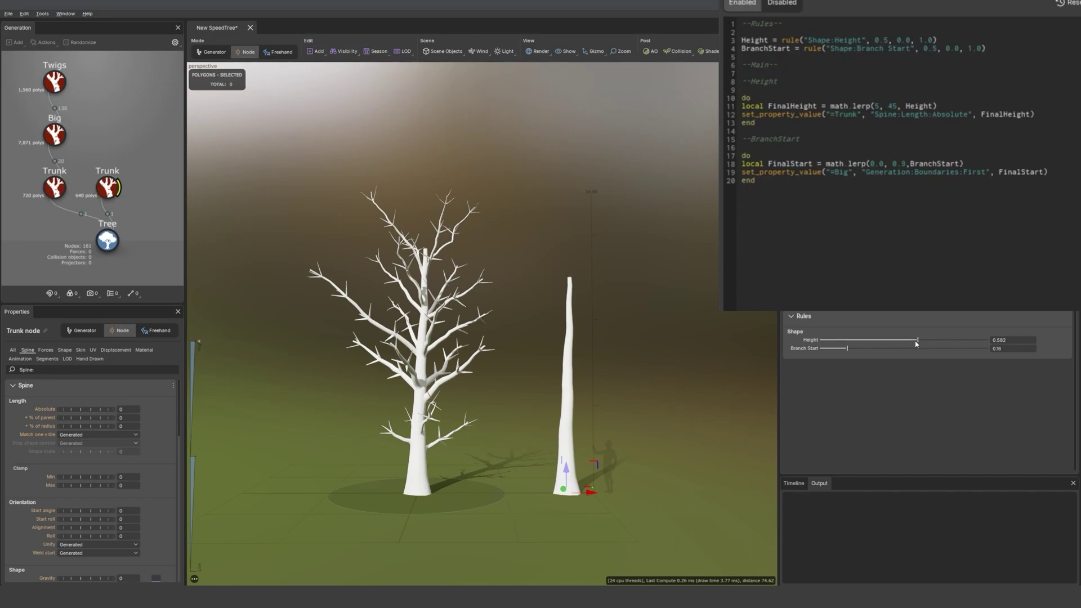
mouse_move(916, 341)
mouse_down()
mouse_move(832, 342)
mouse_move(950, 354)
mouse_move(873, 354)
mouse_move(927, 355)
mouse_up()
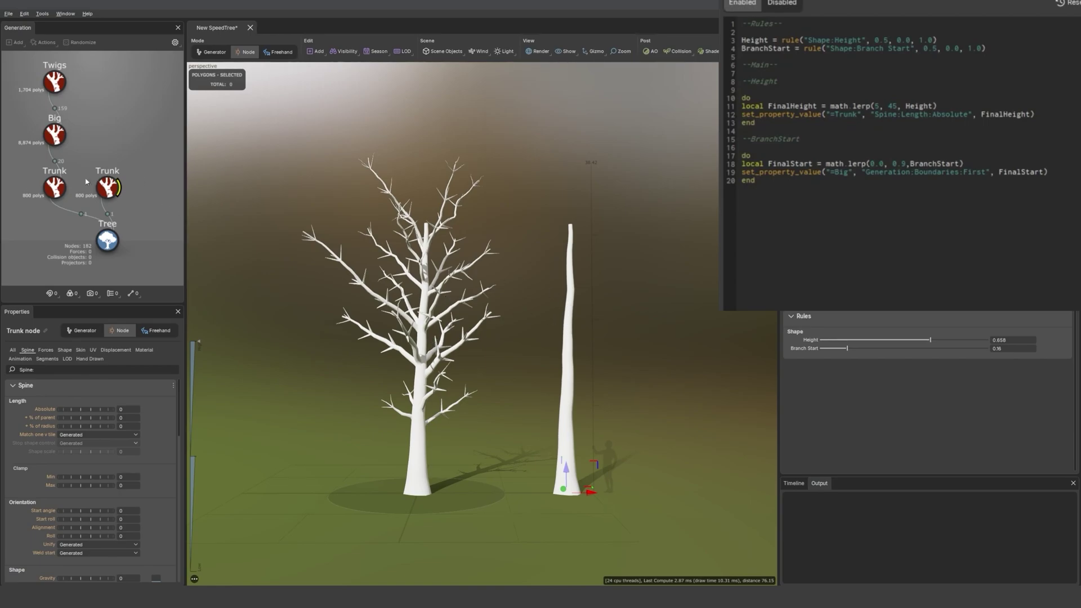
Make all generator names unique, deselect everything, and raise the Height rule to about 0.738.
right_click(135, 145)
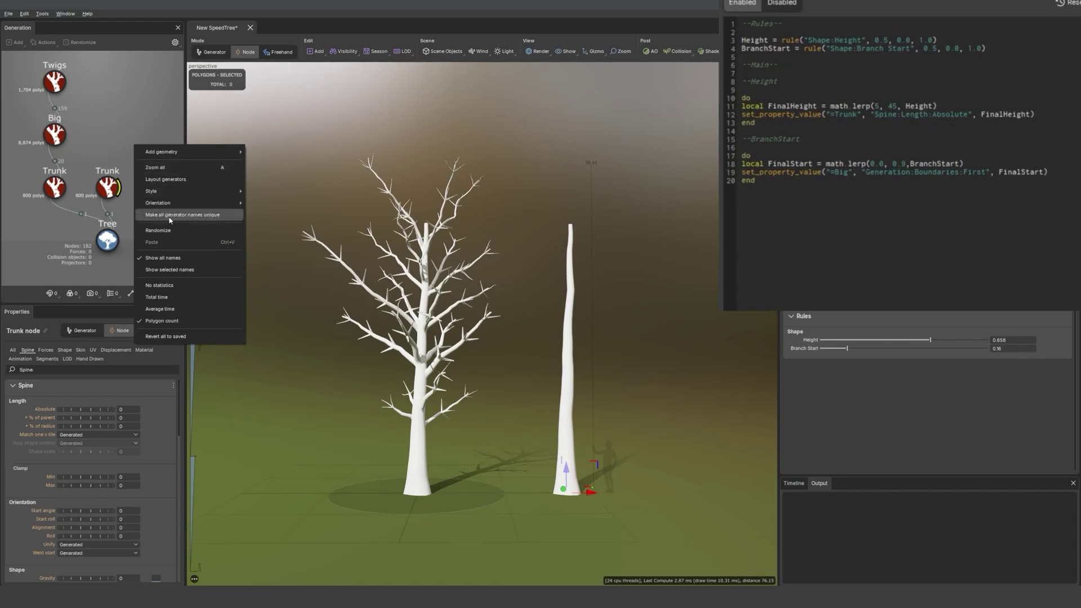
click(201, 215)
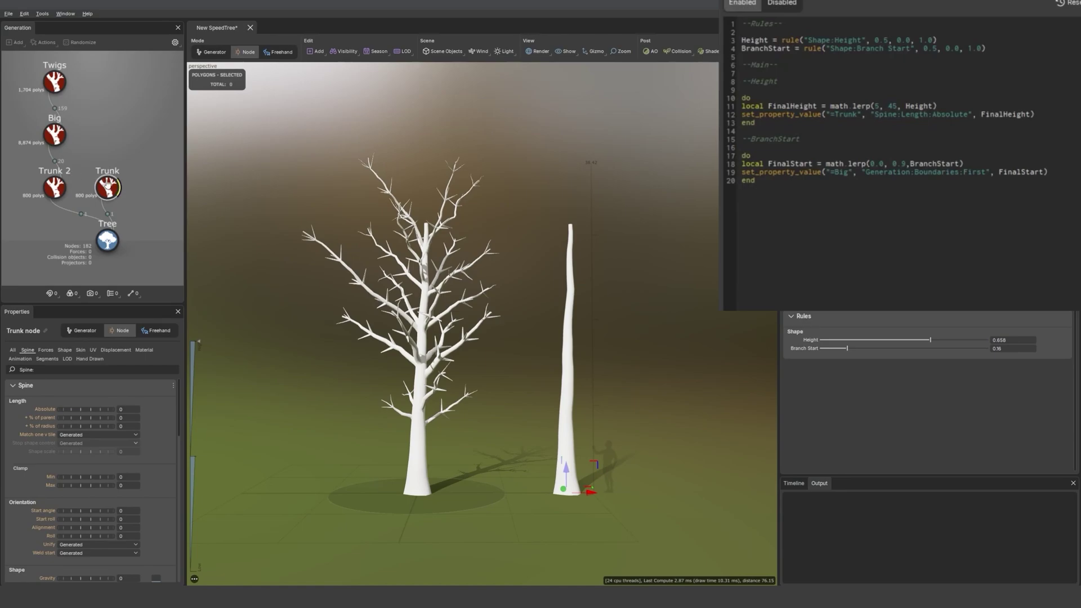
click(142, 176)
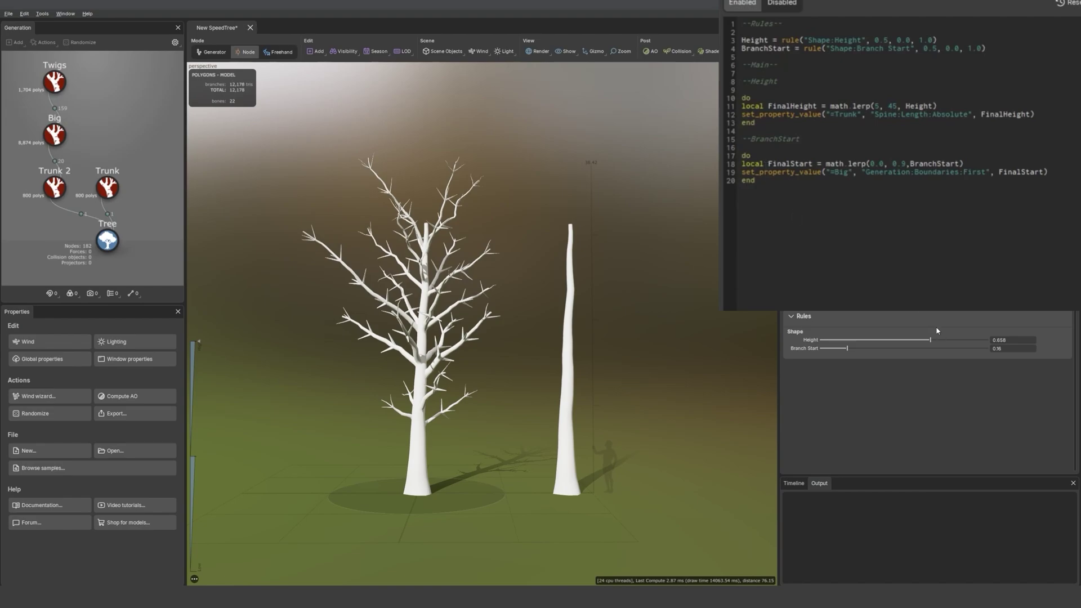
drag(924, 342, 945, 332)
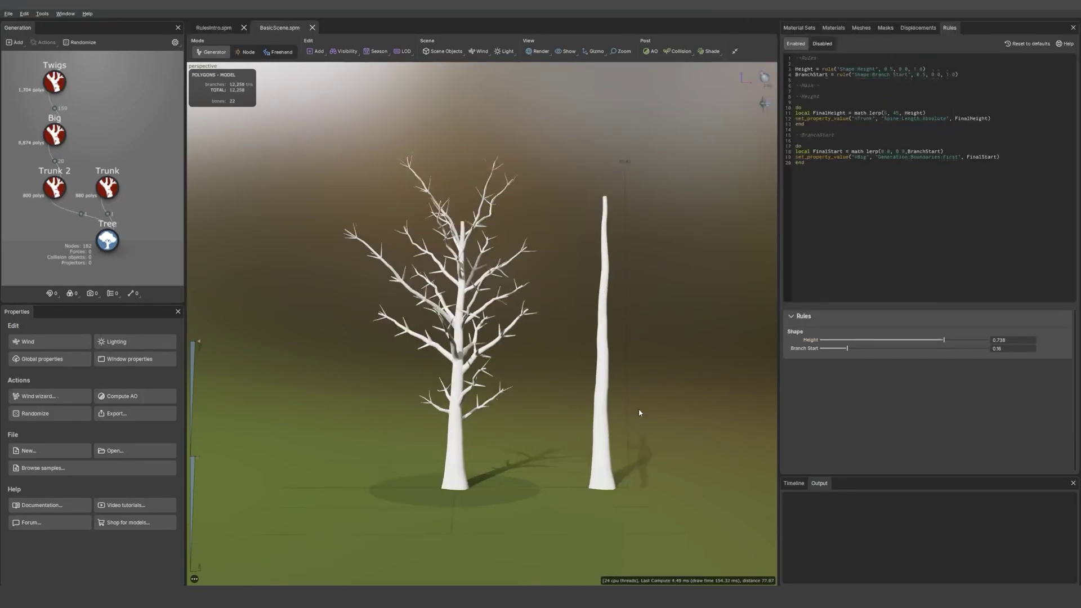
Copy the simple script block for the standalone Trunk's absolute spine length and paste it at the end of the rules script.
click(598, 406)
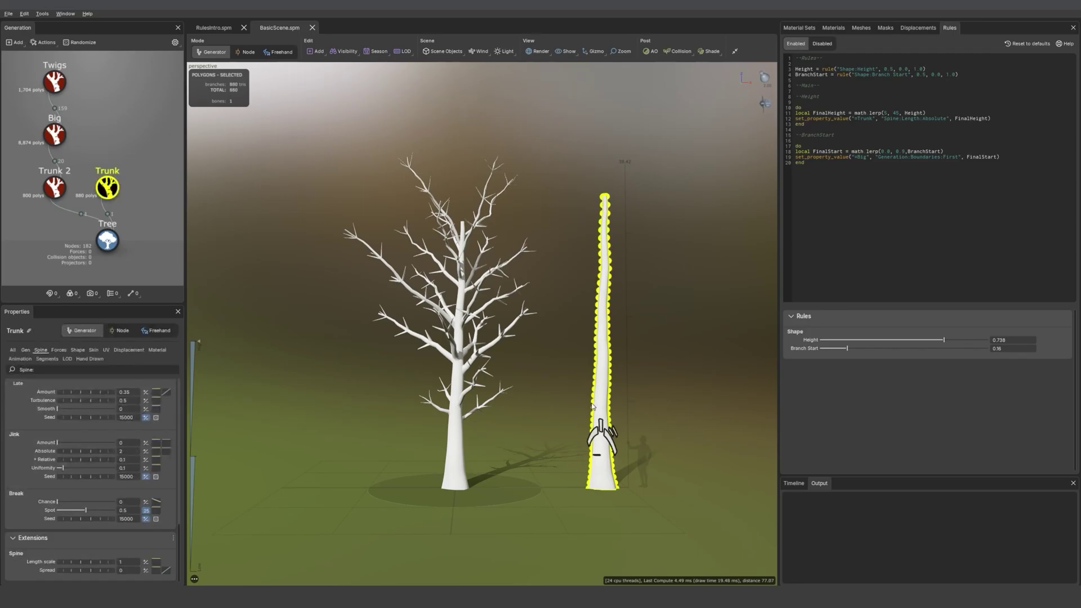
click(41, 350)
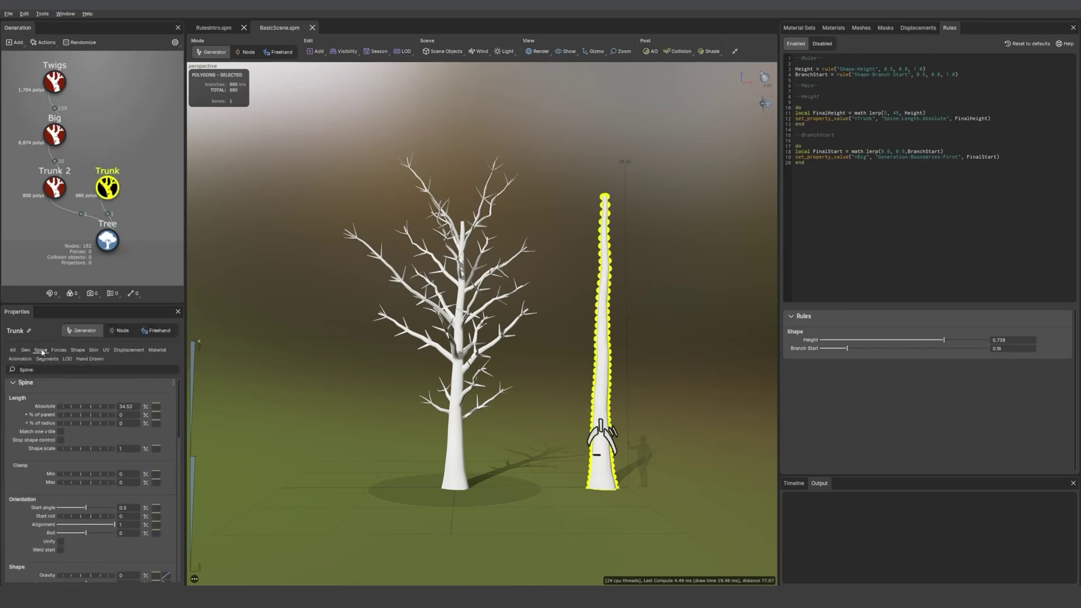
right_click(48, 409)
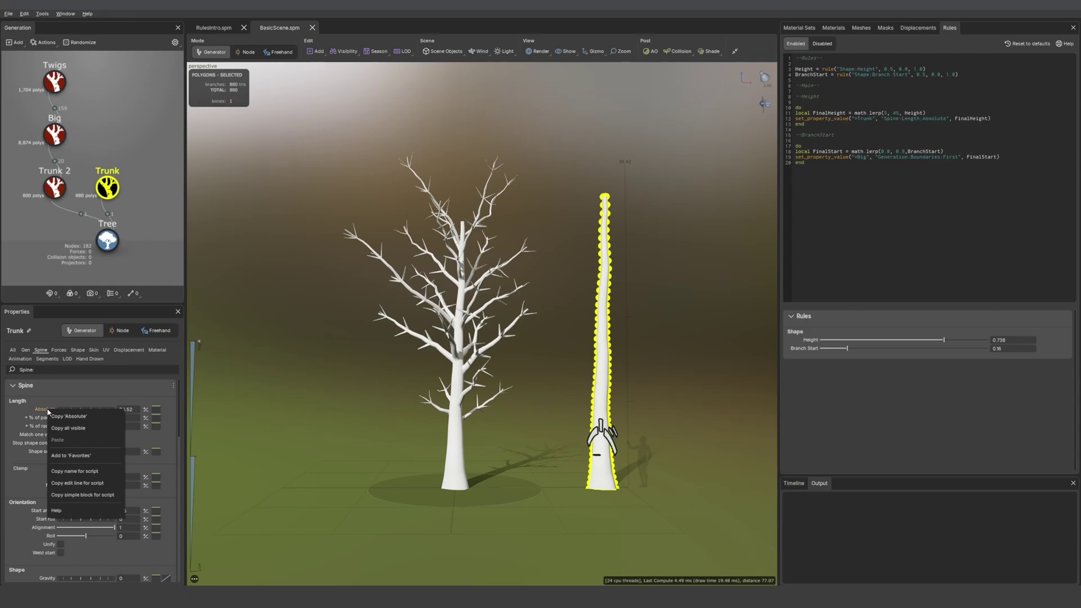
click(78, 496)
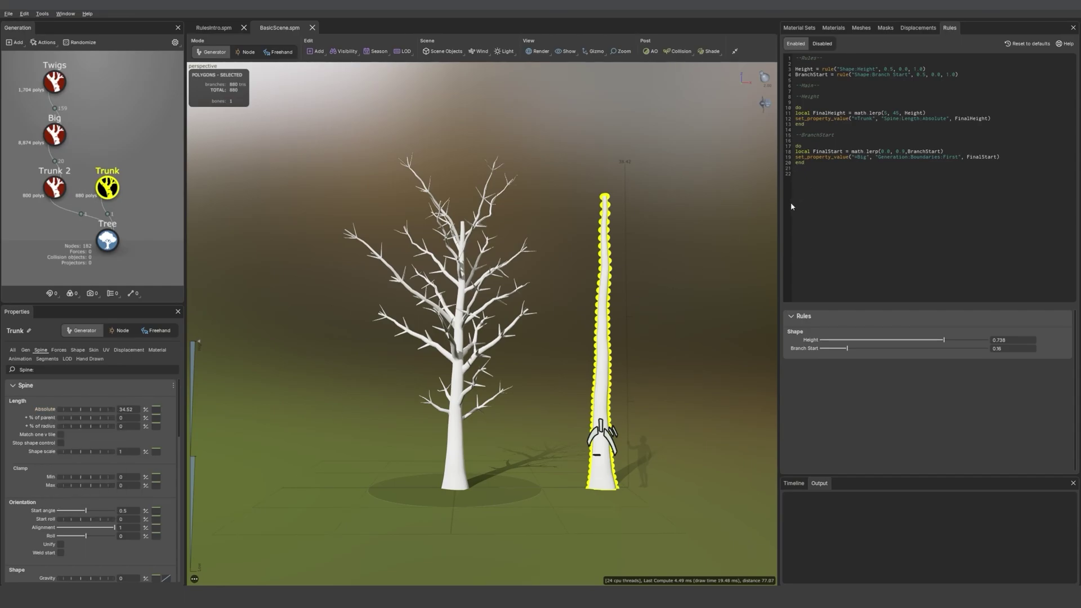
text(RuleName = rule("Rule name", 0.5, 0.0, 1.0) do   local Range = 17.26   local FinalValue = math.lerp(34.52 - Range, 34.52 + Range, RuleName)   set_property_value("=Trunk", "Spine:Length:Absolute", FinalValue) end)
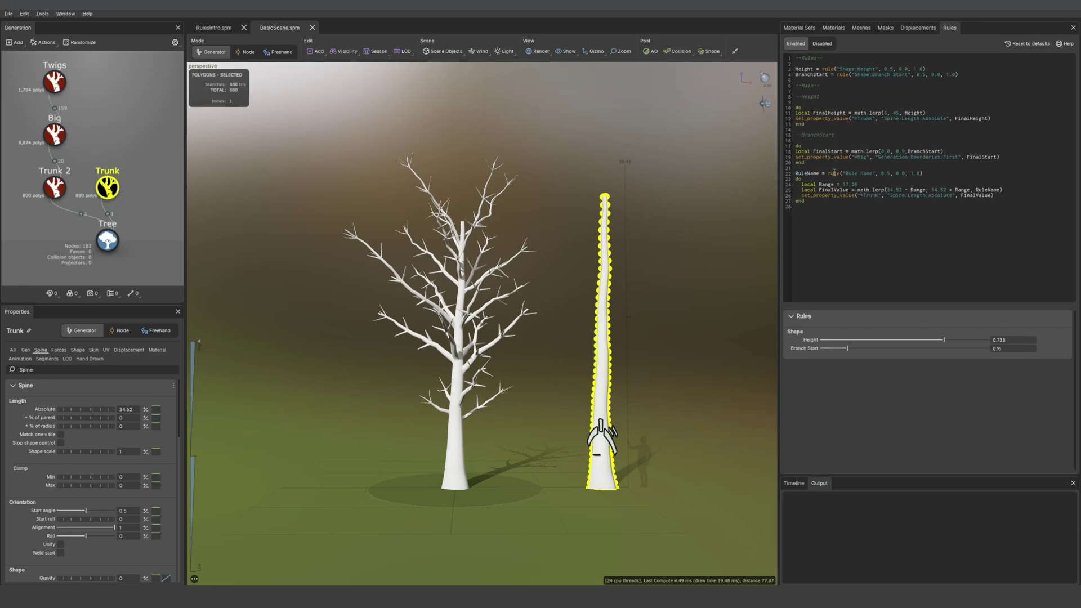
Delete the old Height and Branch Start code above the pasted block and lower the Rule name rule to 0.15.
drag(818, 185, 837, 185)
drag(805, 162, 753, 45)
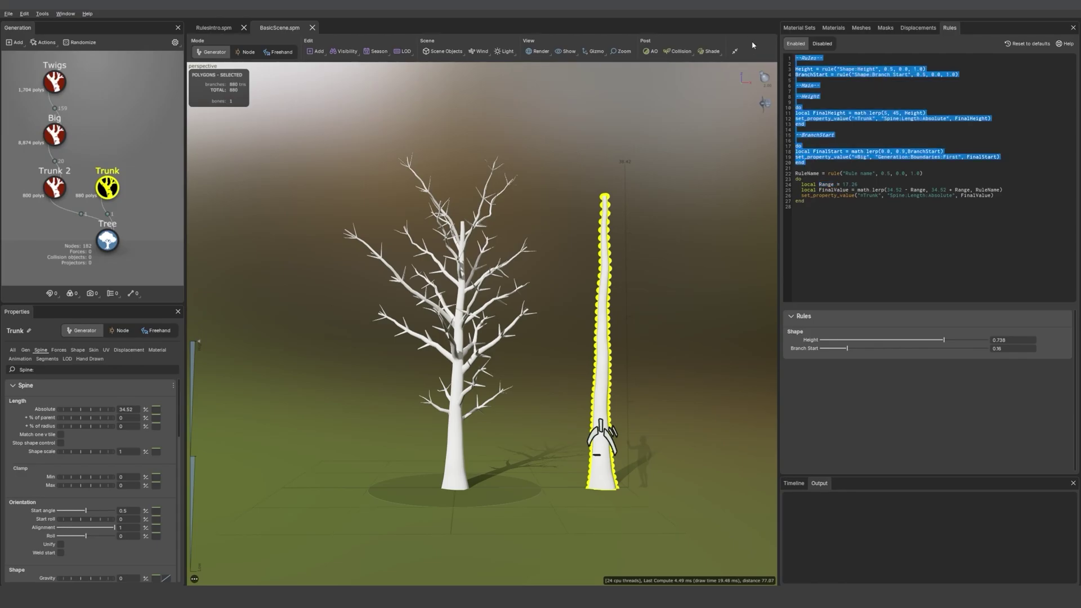
key(BackSpace)
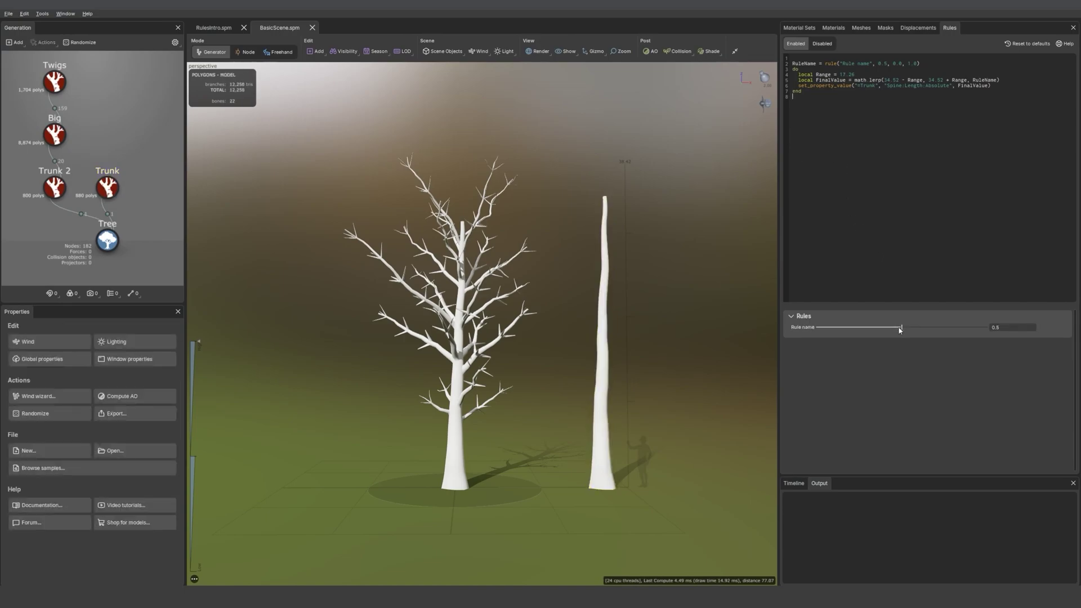
mouse_move(899, 331)
mouse_down()
mouse_move(822, 329)
mouse_move(960, 327)
mouse_move(901, 327)
mouse_up()
drag(900, 327, 844, 327)
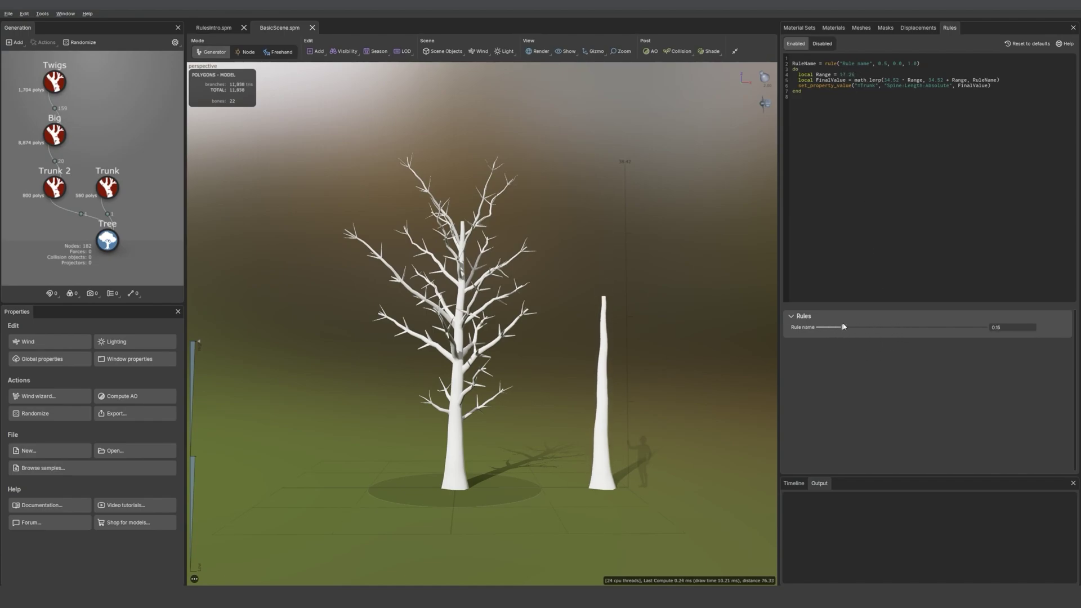
Copy the simple script block for the Trunk's Late noise Amount and paste it below the length block in the script.
click(592, 416)
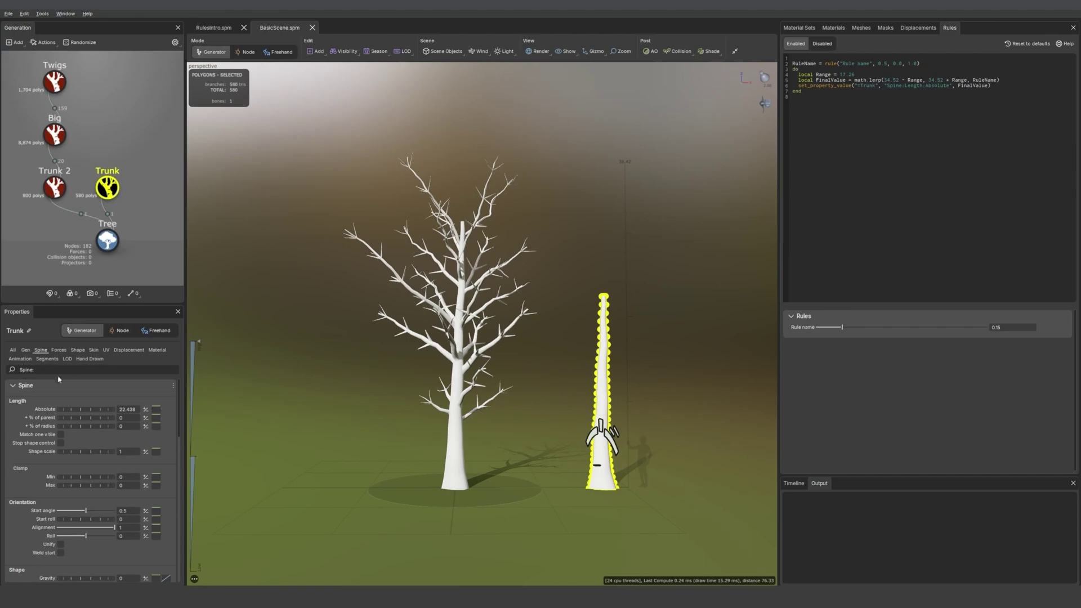
scroll(58, 380, down, 10)
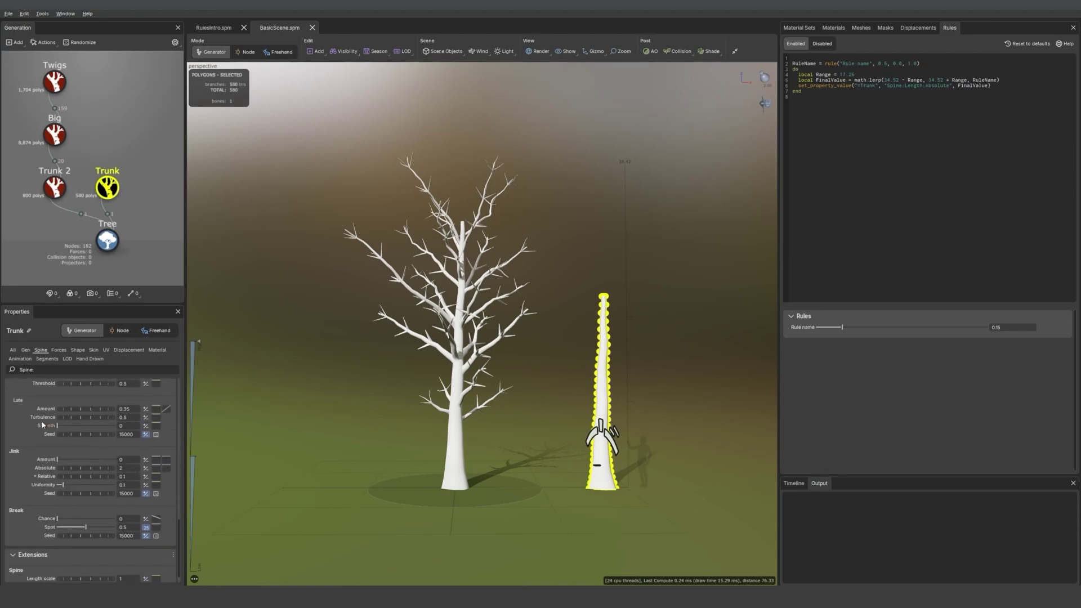
right_click(47, 410)
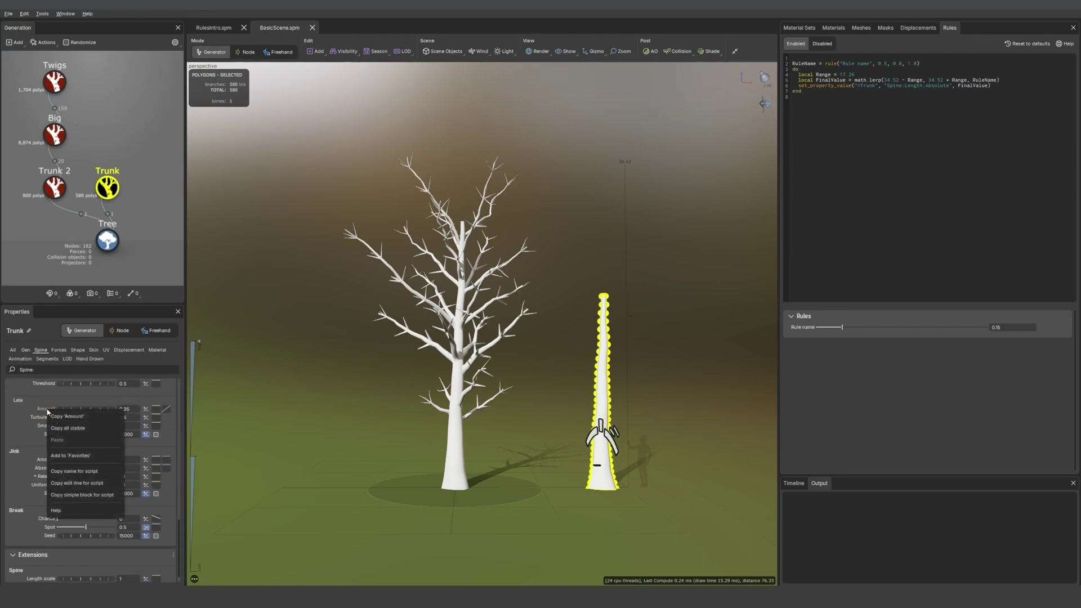
click(85, 495)
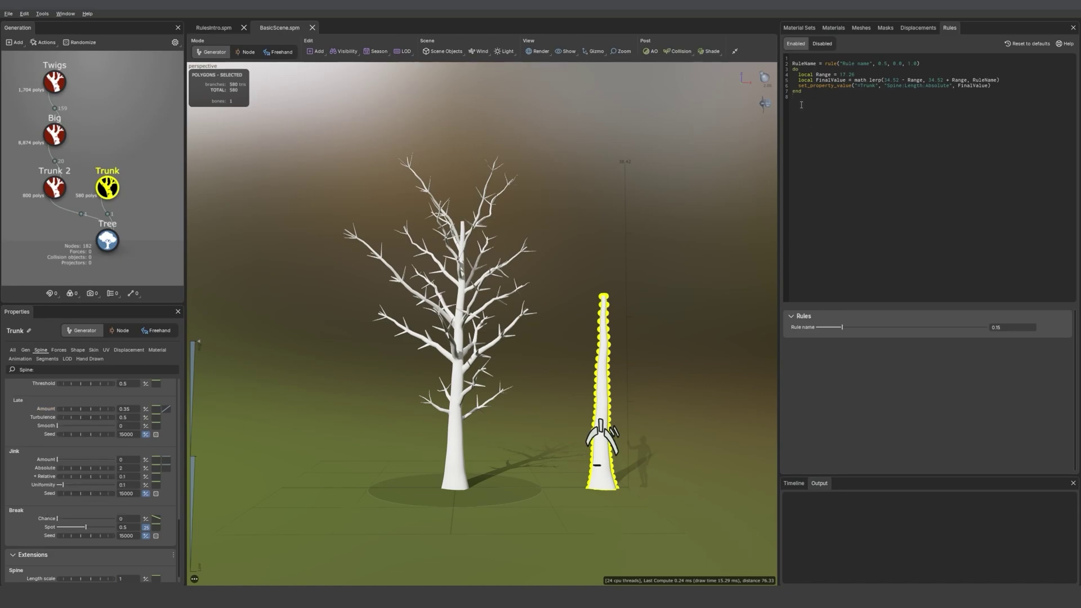
key(ctrl+v)
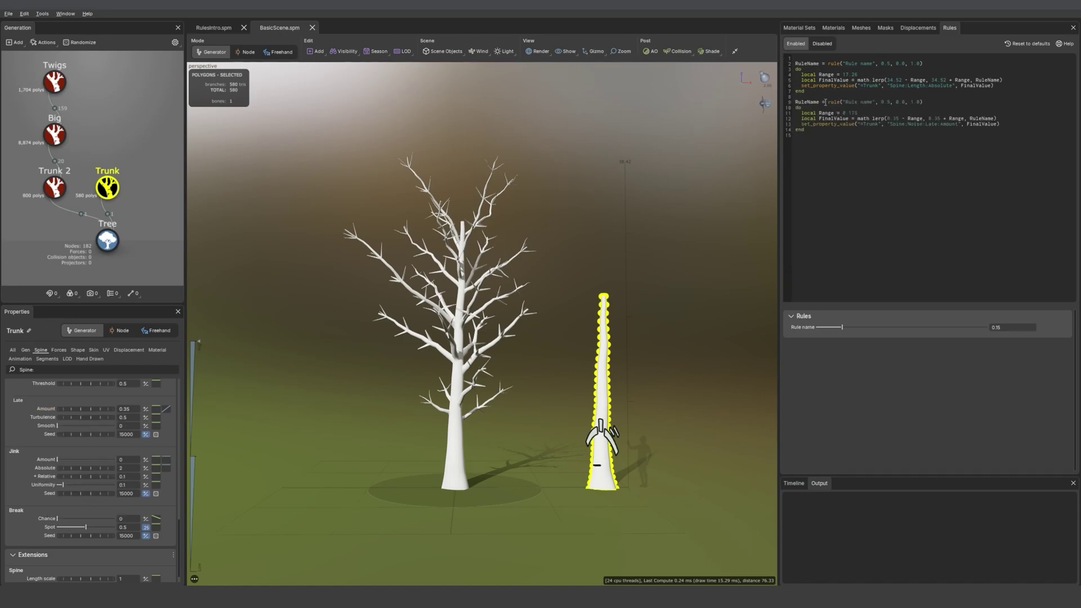
Rename the pasted rule's variable to LateNoise and its label to Late Noise, use LateNoise in its math.lerp, and raise the rule to 1.
drag(819, 102, 802, 103)
text(LateNoise)
drag(874, 101, 856, 102)
text(Late Noise)
key(Delete)
drag(970, 118, 991, 118)
text(Late)
click(937, 137)
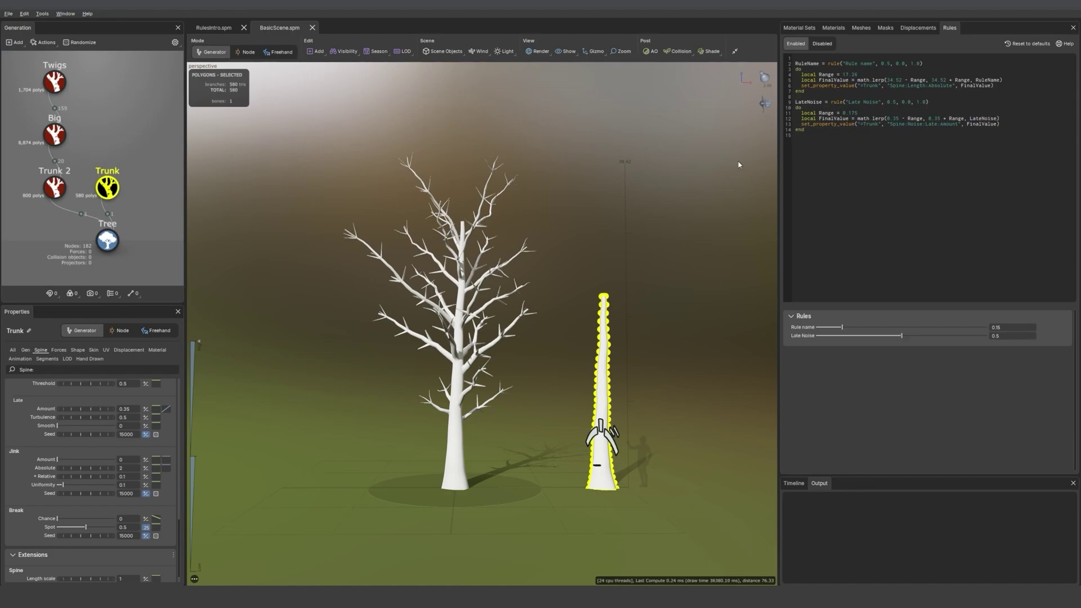
drag(891, 339, 1024, 338)
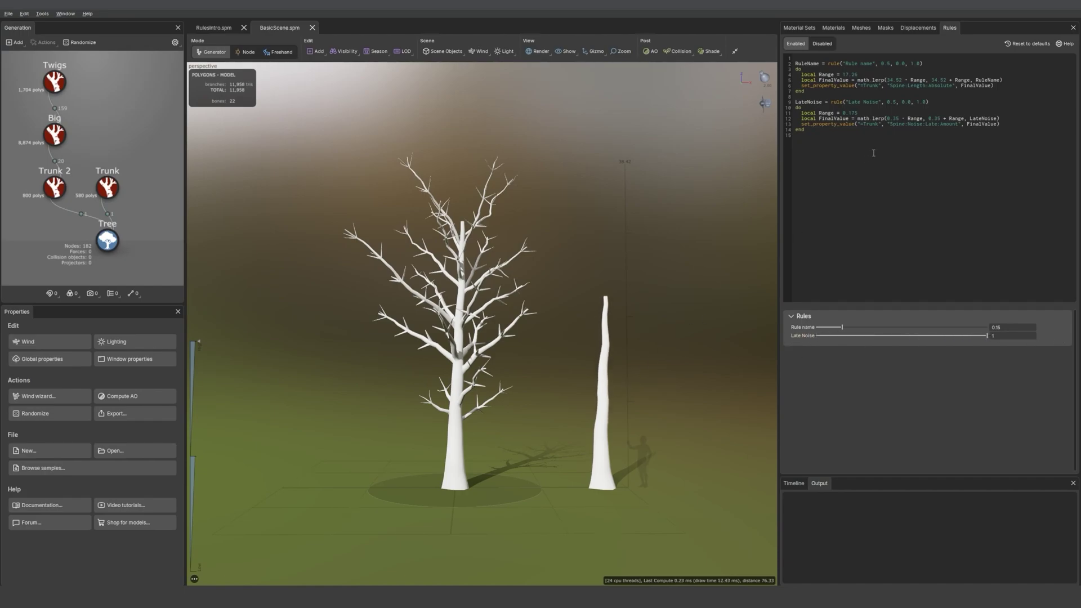
Set the local Range in the LateNoise rule block to 2, keeping the Late Noise rule at 1.
click(856, 111)
key(BackSpace)
mouse_move(987, 335)
mouse_down()
mouse_move(837, 337)
mouse_move(1009, 343)
mouse_up()
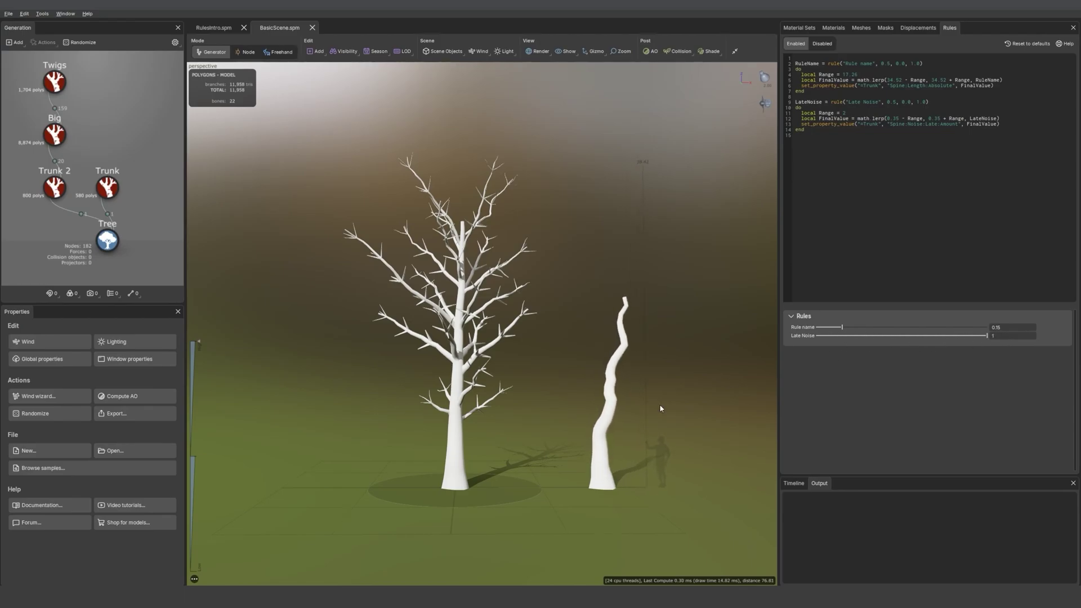
Inspect the Late noise Amount in the standalone Trunk's spine properties.
click(608, 402)
scroll(49, 473, down, 1)
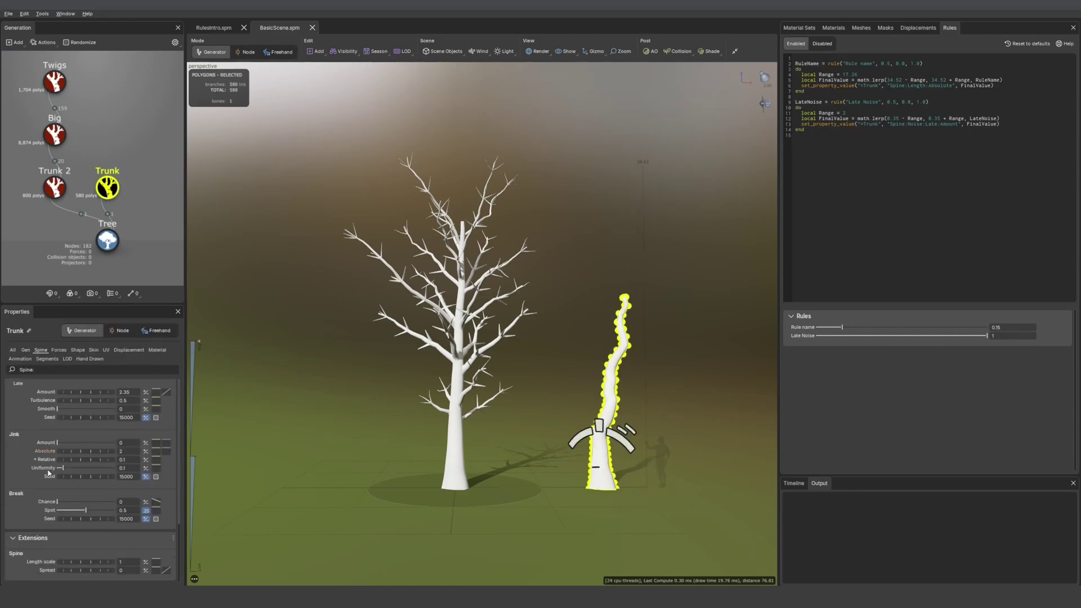
scroll(49, 473, up, 1)
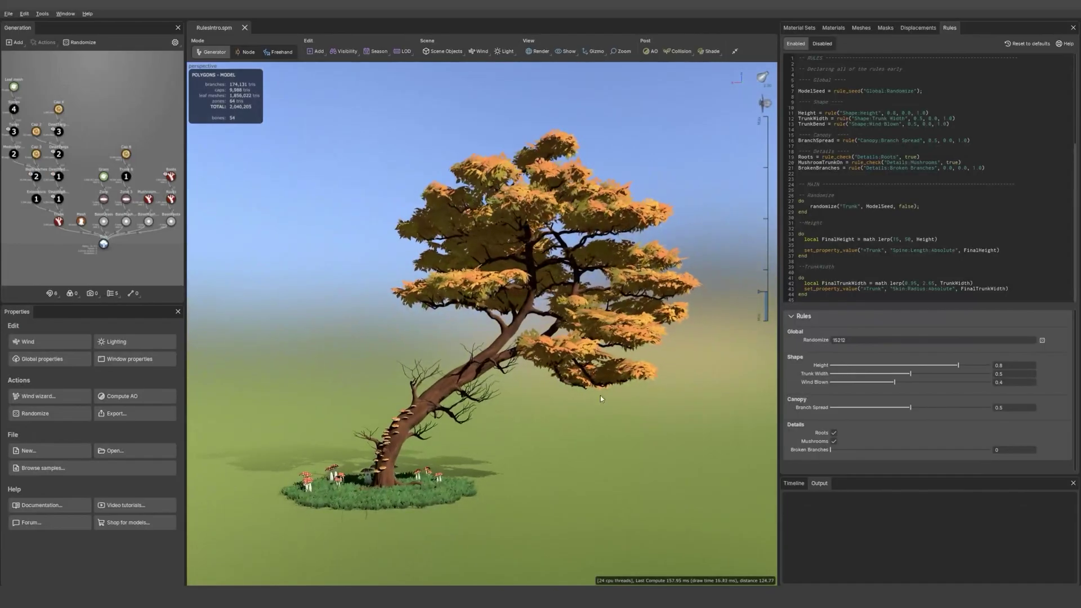
In the RulesIntro scene, set the Height rule to 0.66 and the Wind Blown rule to 0.686.
click(928, 366)
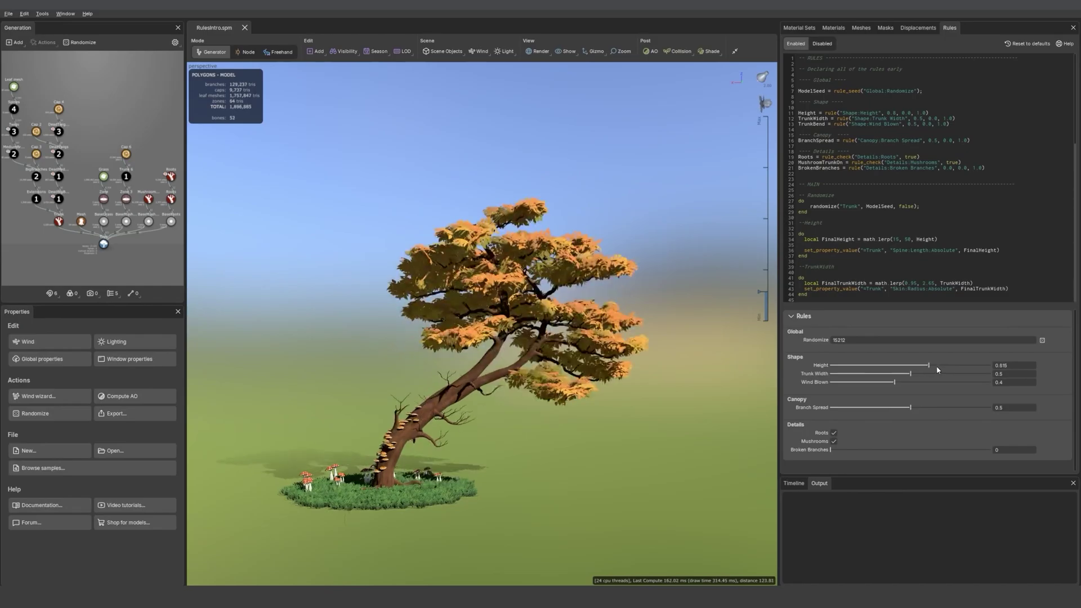
click(936, 365)
click(892, 383)
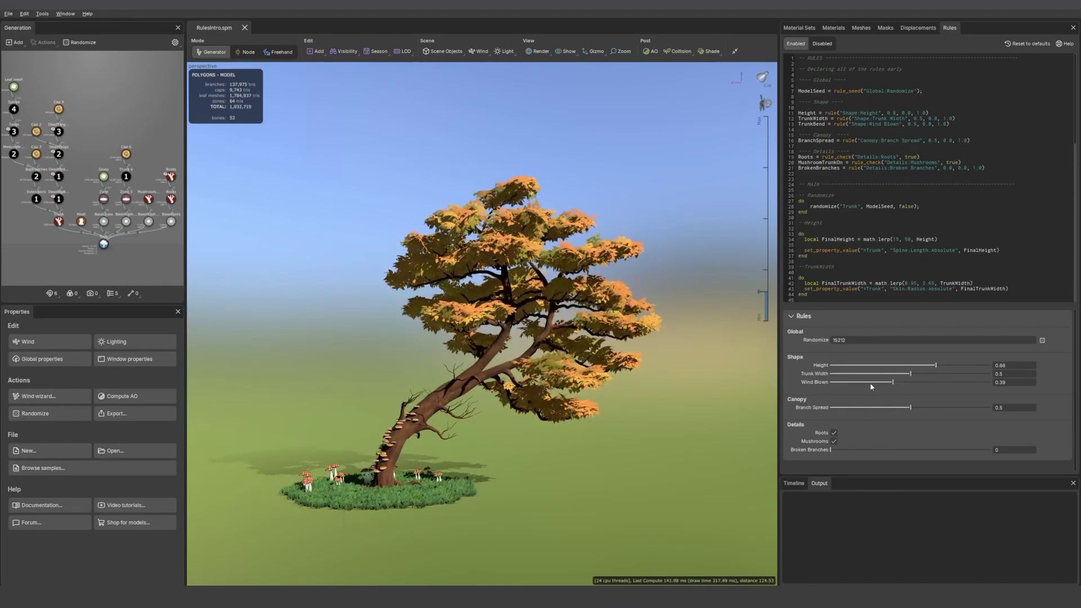
drag(870, 384, 779, 392)
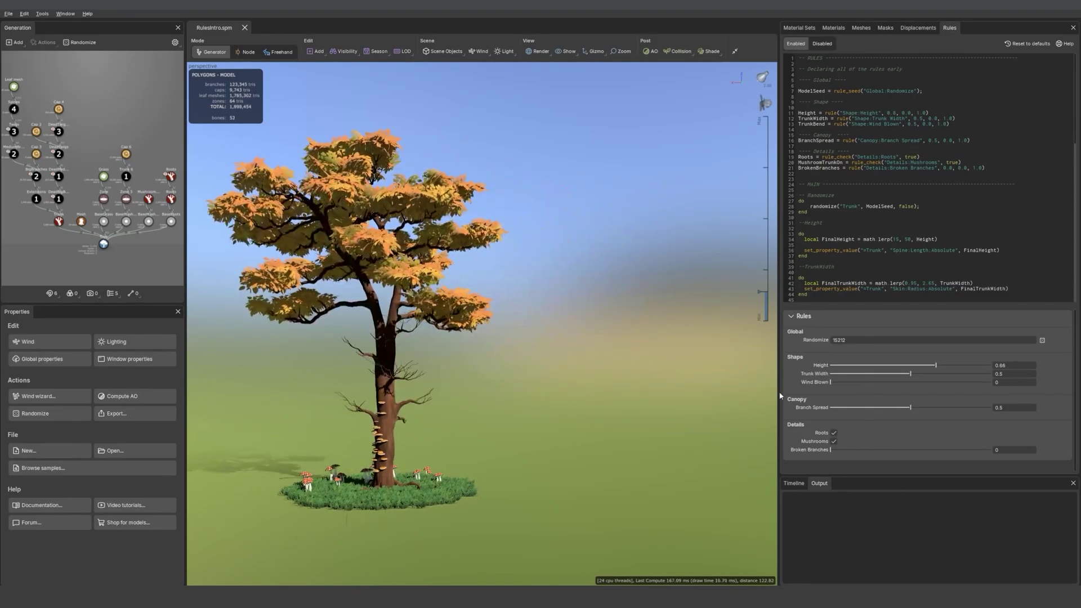
click(869, 382)
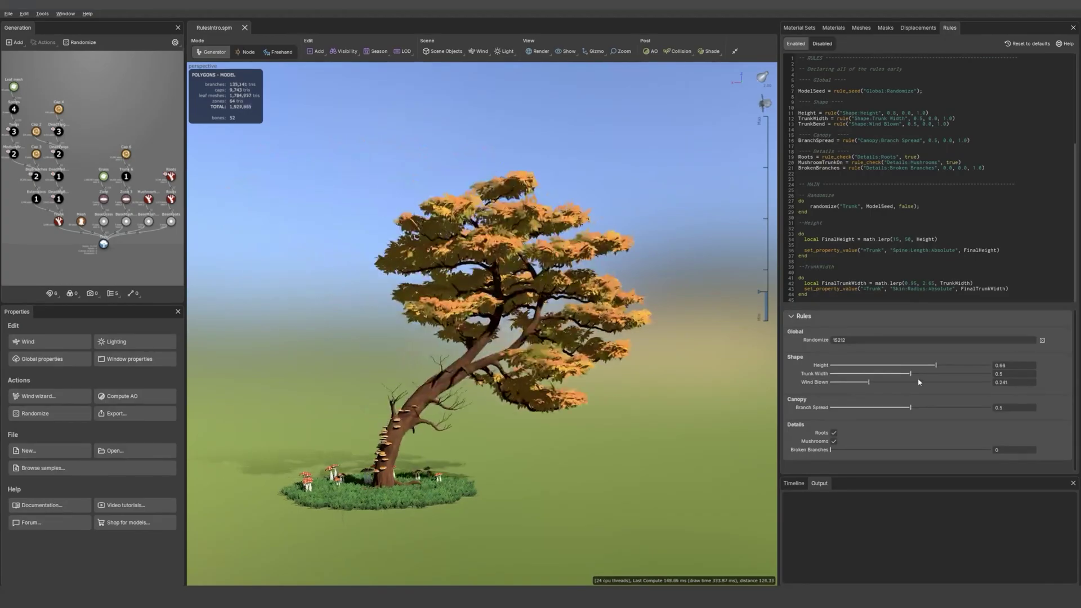
click(948, 382)
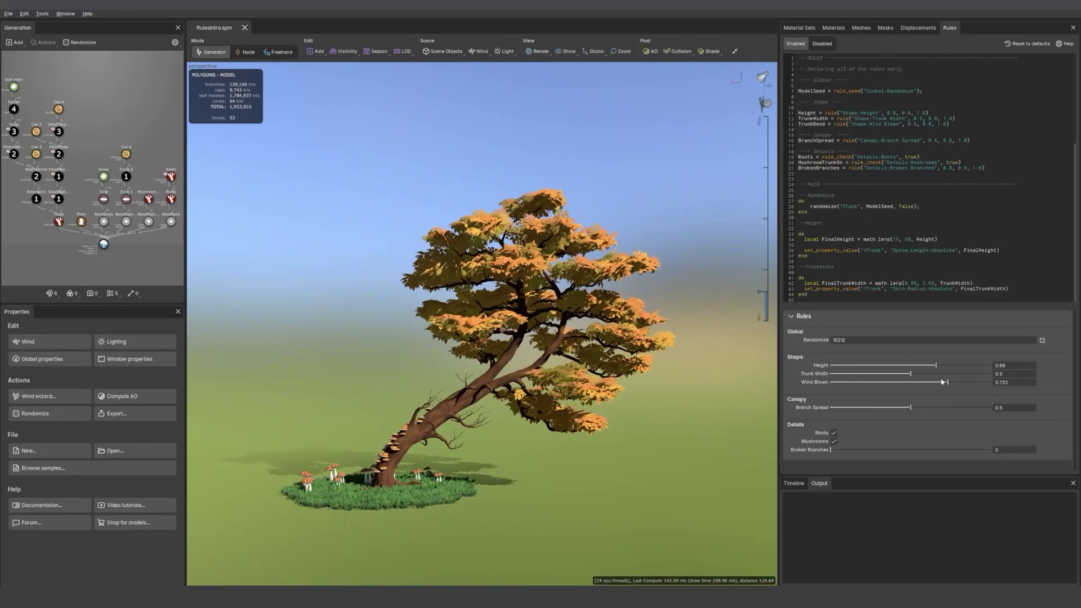
click(940, 383)
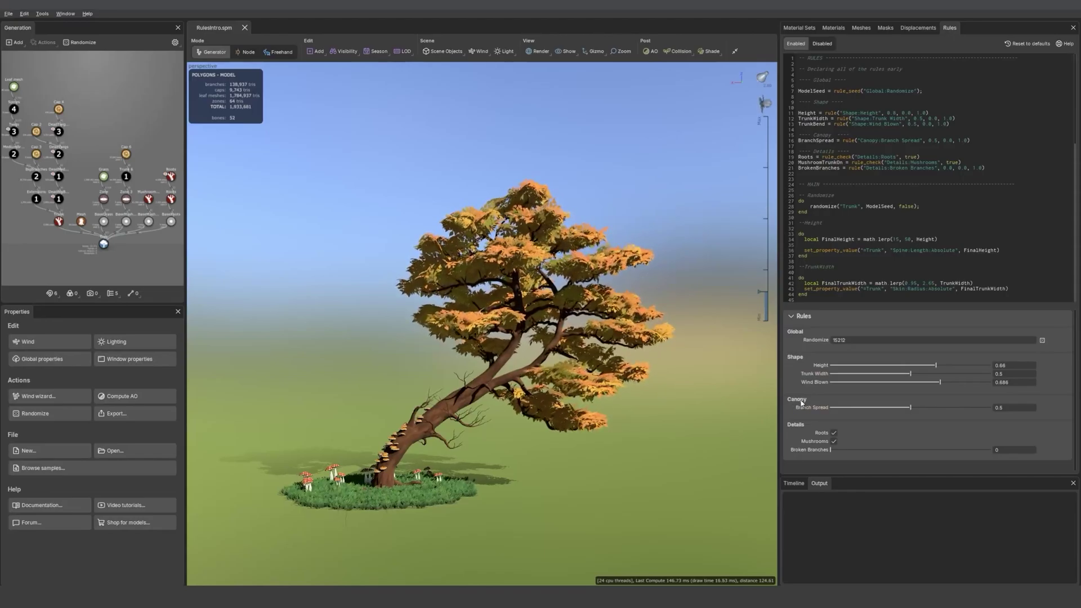
Try a very low Branch Spread for the canopy, and raise the rule to 0.987.
drag(905, 410, 834, 409)
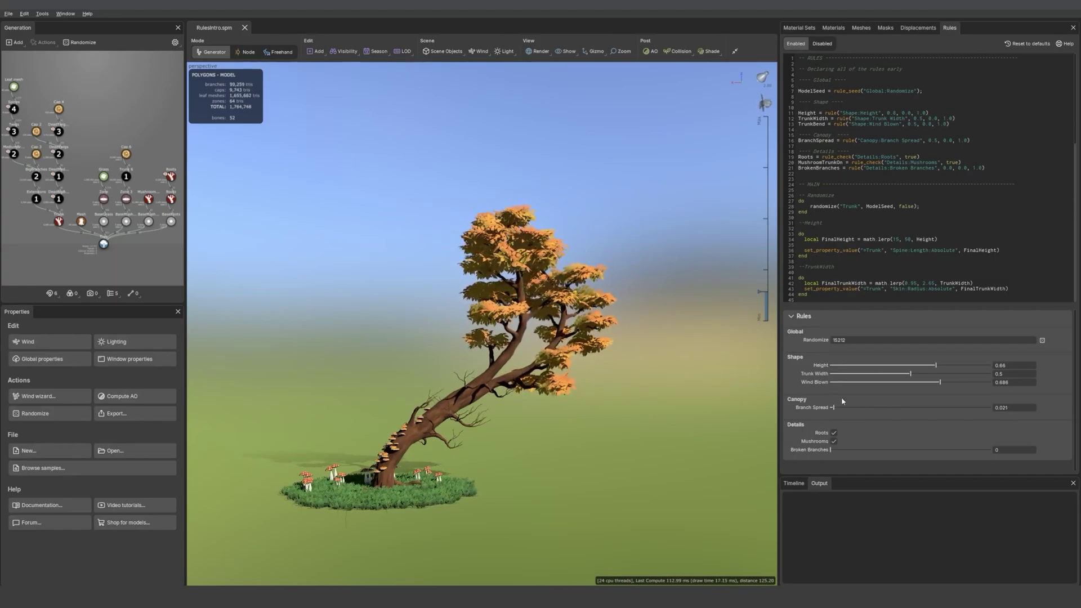
drag(866, 411, 991, 411)
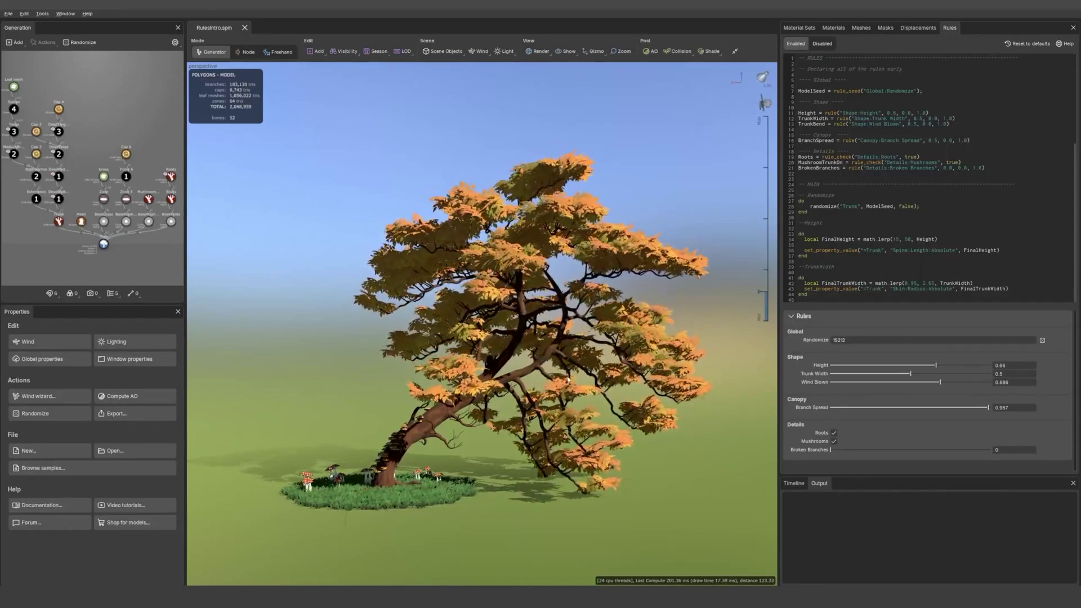
middle_drag(483, 473, 500, 459)
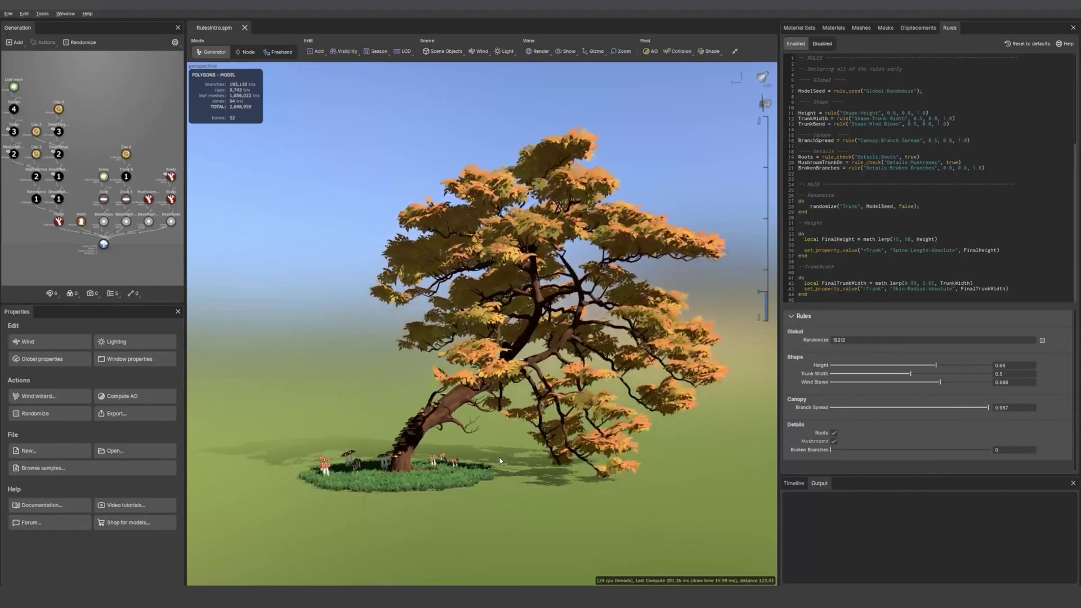
Toggle the Roots rule off and back on, and examine the roots and mushrooms around the trunk base.
click(834, 433)
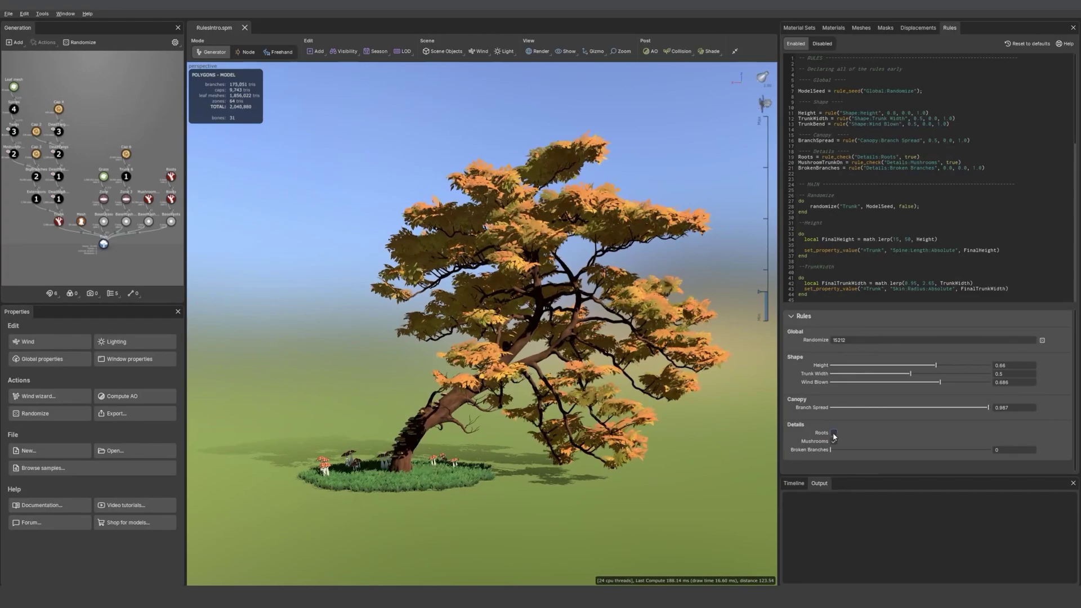
click(834, 434)
scroll(488, 464, up, 5)
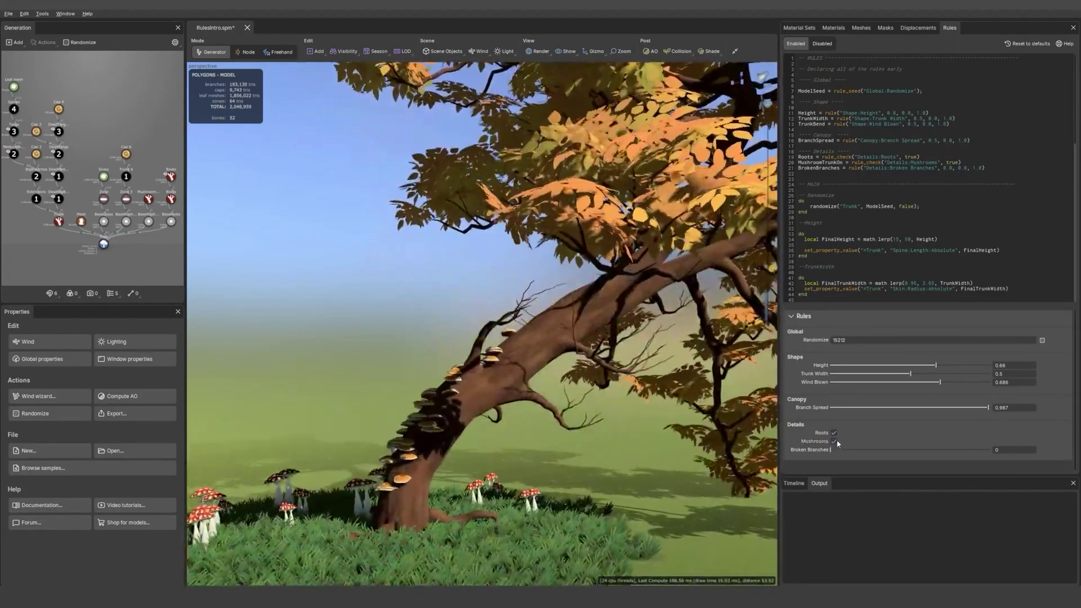
scroll(647, 441, down, 5)
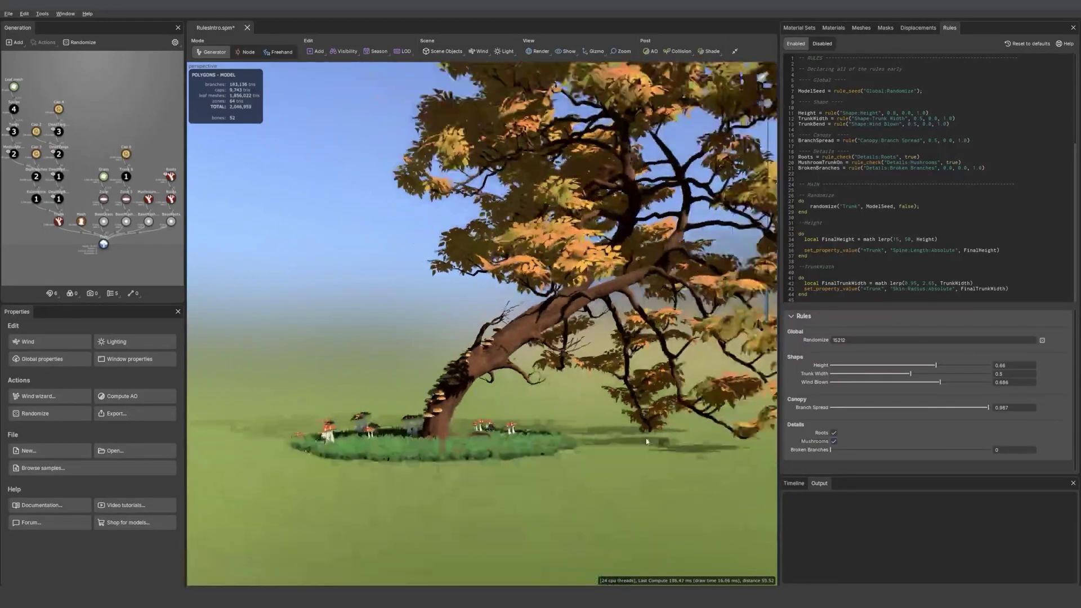
middle_drag(646, 441, 495, 468)
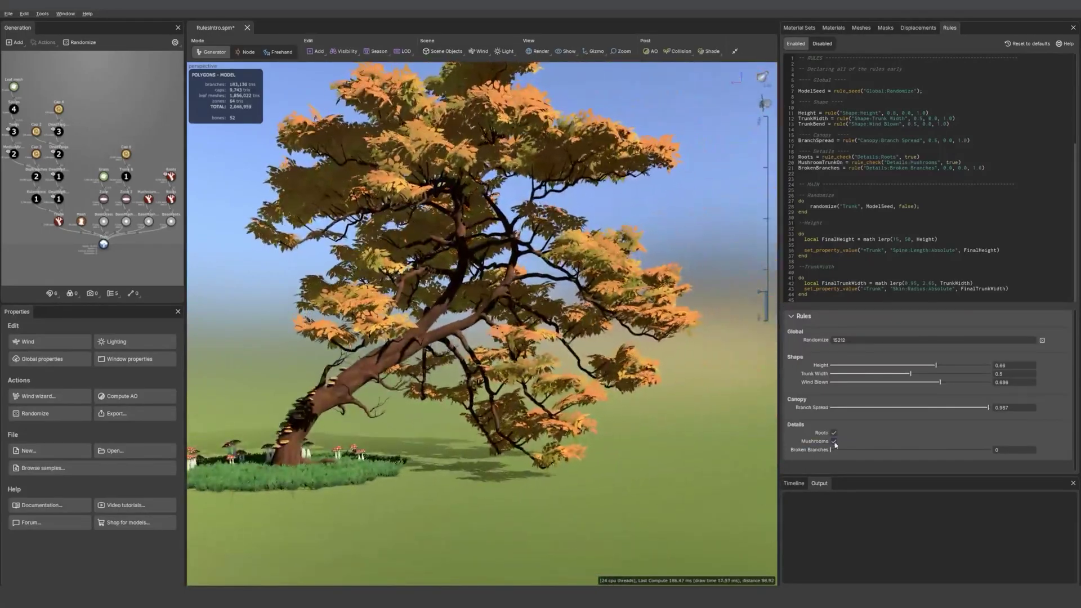
Raise the Broken Branches rule to about 0.4 and view the whole tree.
drag(839, 451, 893, 450)
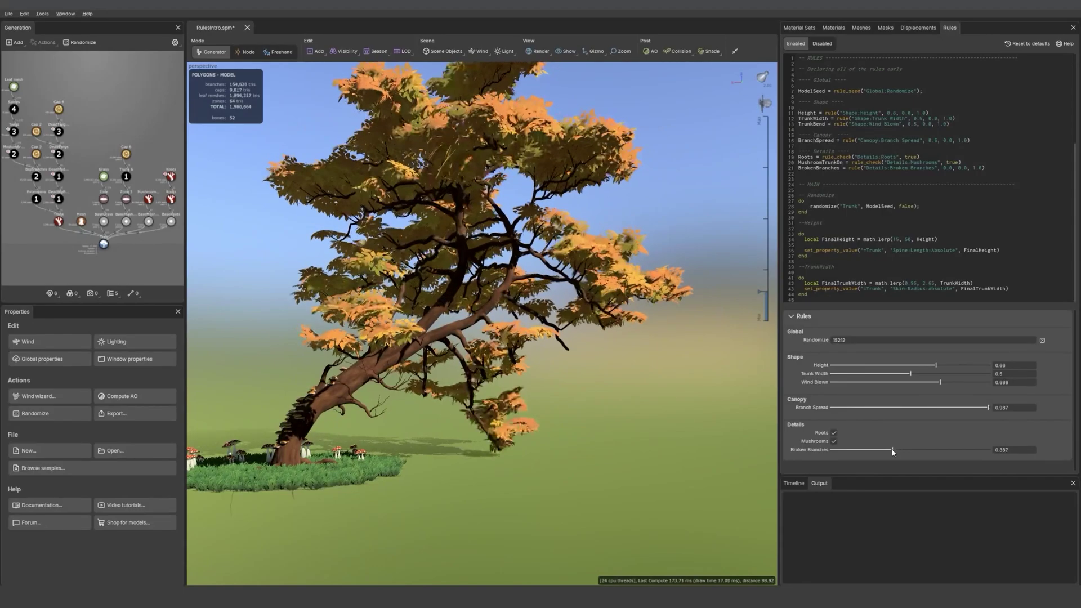
middle_drag(539, 307, 645, 338)
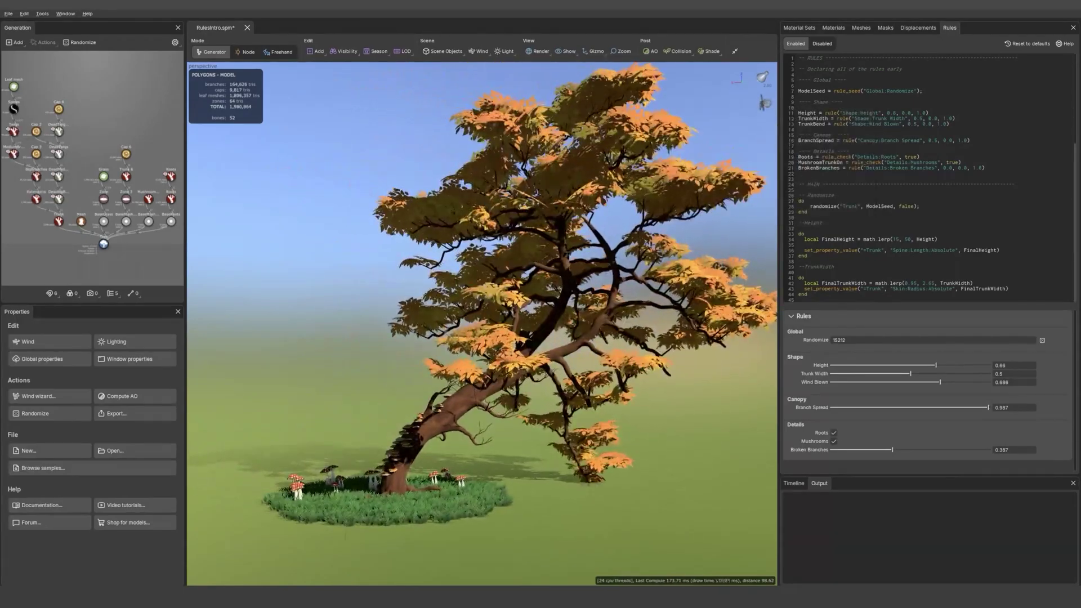
scroll(645, 370, down, 3)
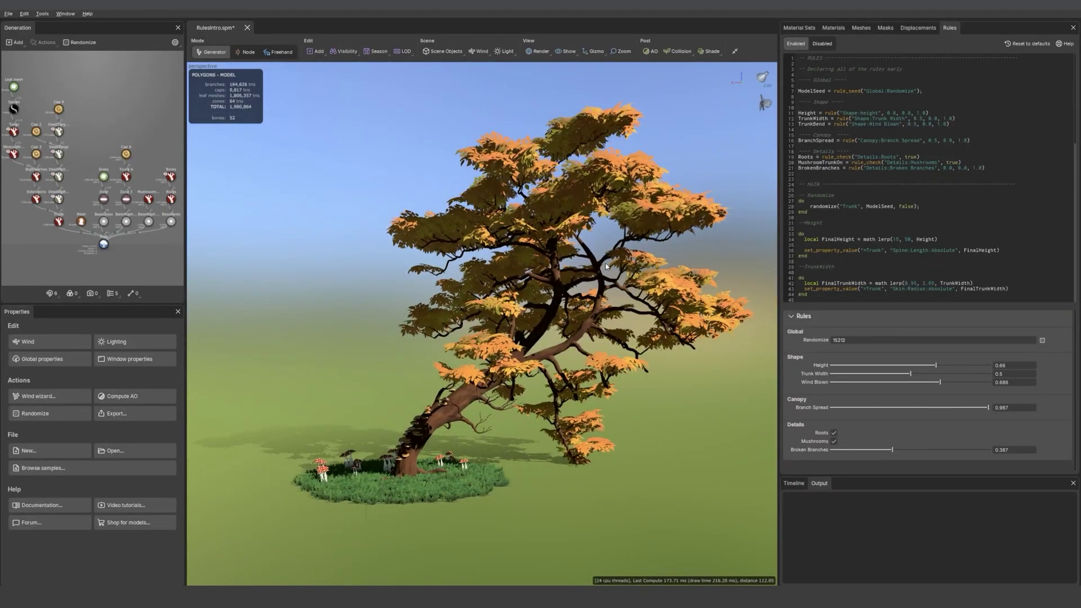
Inspect the Leaves 03 material of the leaf mesh, including its noise-based Color map and its Opacity map.
click(834, 29)
click(587, 270)
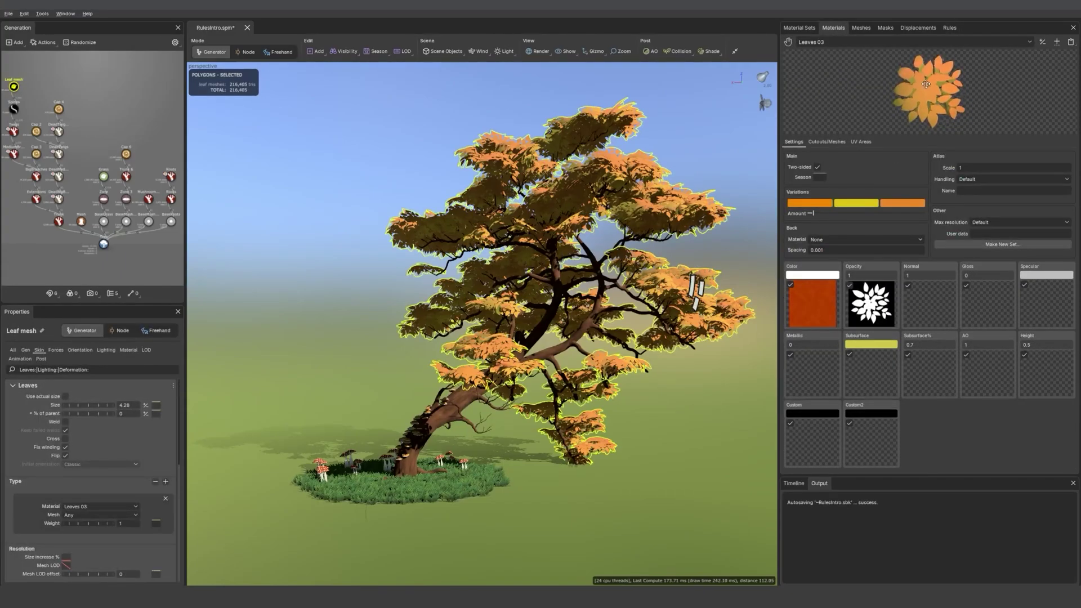
click(815, 318)
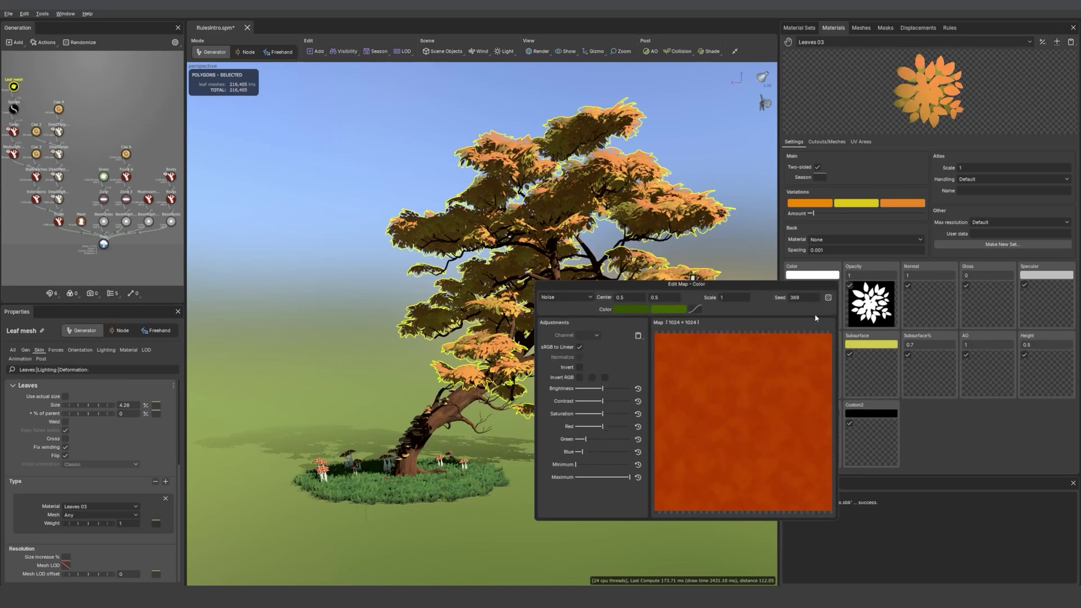
click(581, 300)
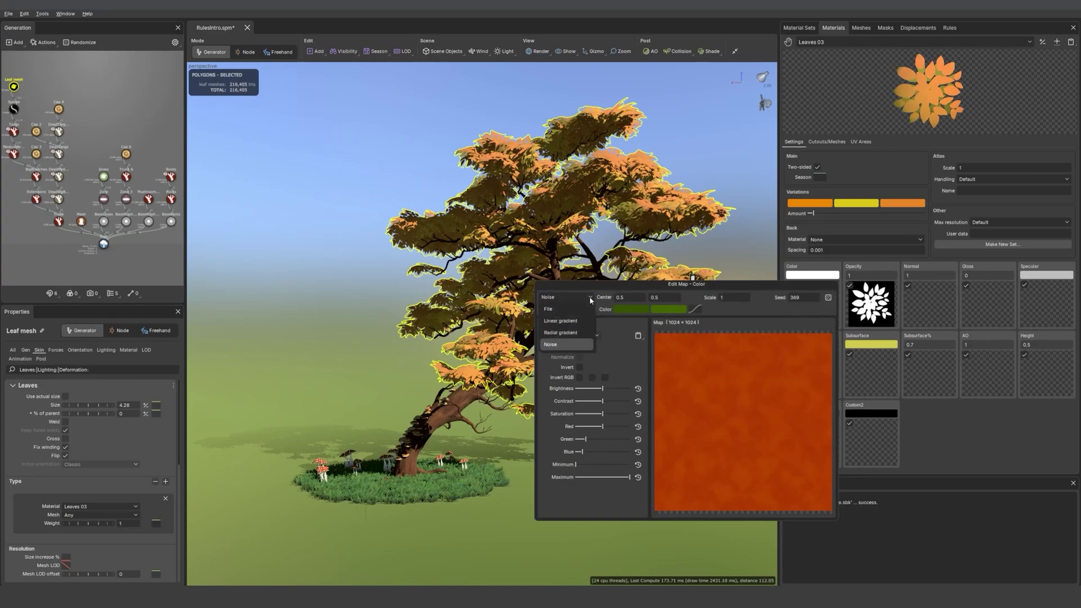
click(572, 342)
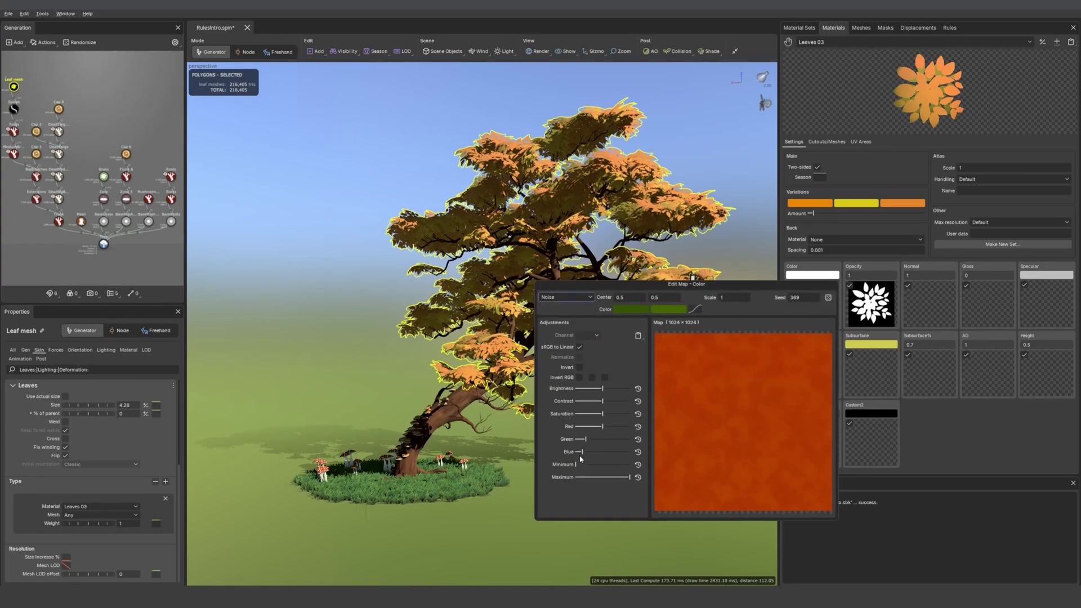
click(860, 326)
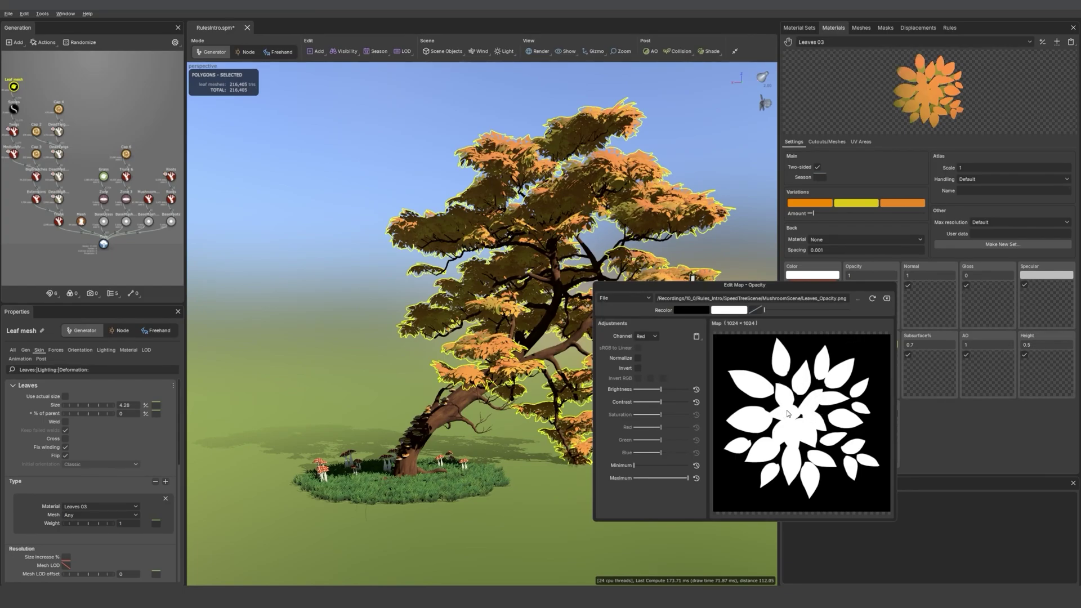
click(750, 218)
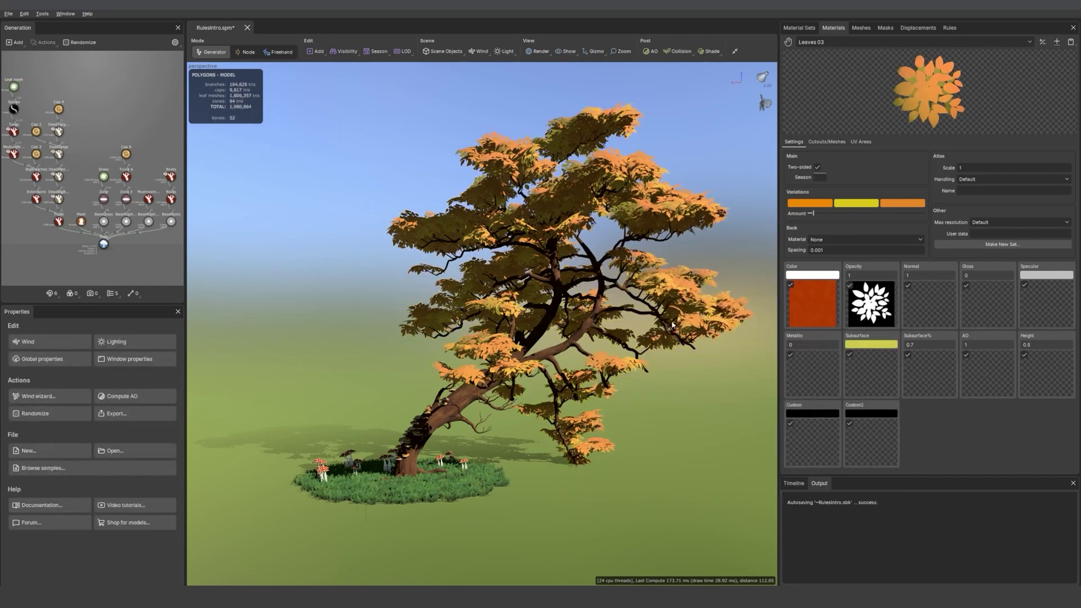
Select the red ground mushroom caps and examine their MushroomCap material.
scroll(625, 372, up, 5)
middle_drag(554, 447, 616, 394)
scroll(564, 454, up, 10)
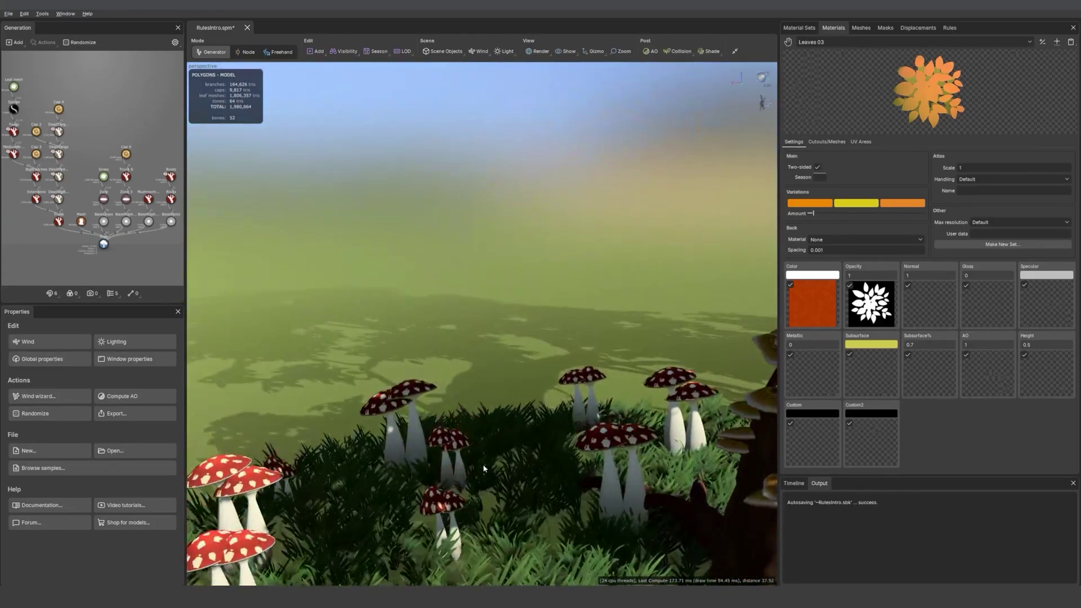
click(322, 467)
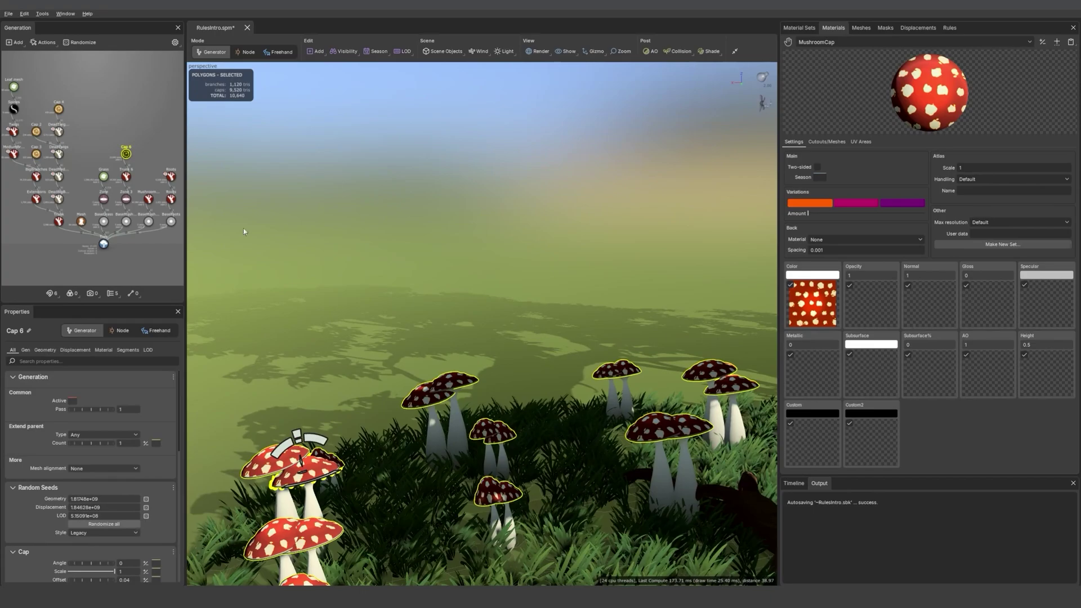
Review the Displacement properties of the Cap 6 generator and the resulting shape of the mushroom caps.
scroll(112, 168, up, 5)
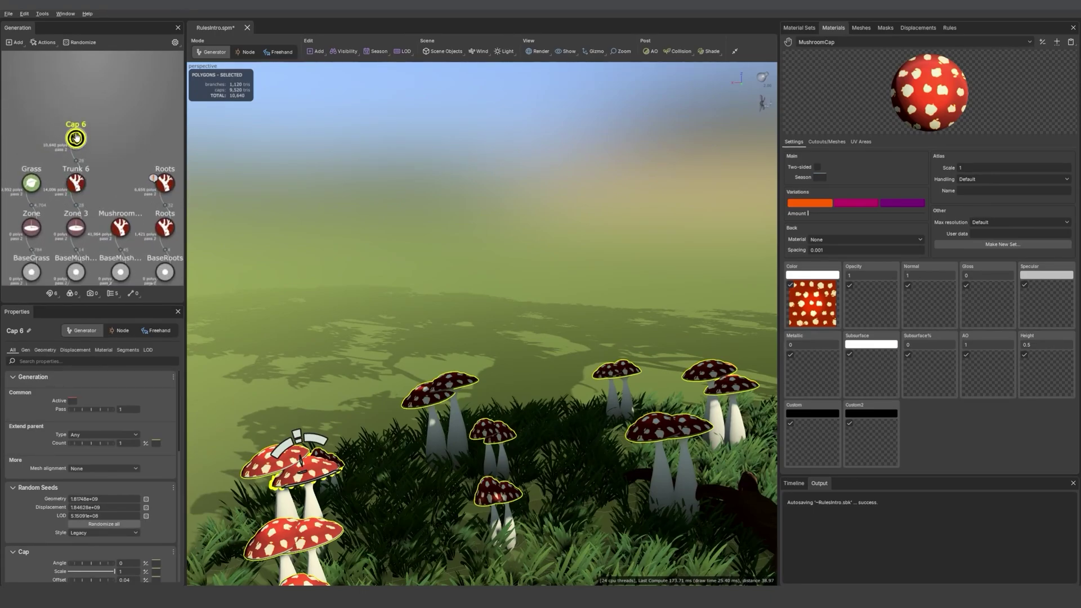
click(76, 137)
click(76, 137)
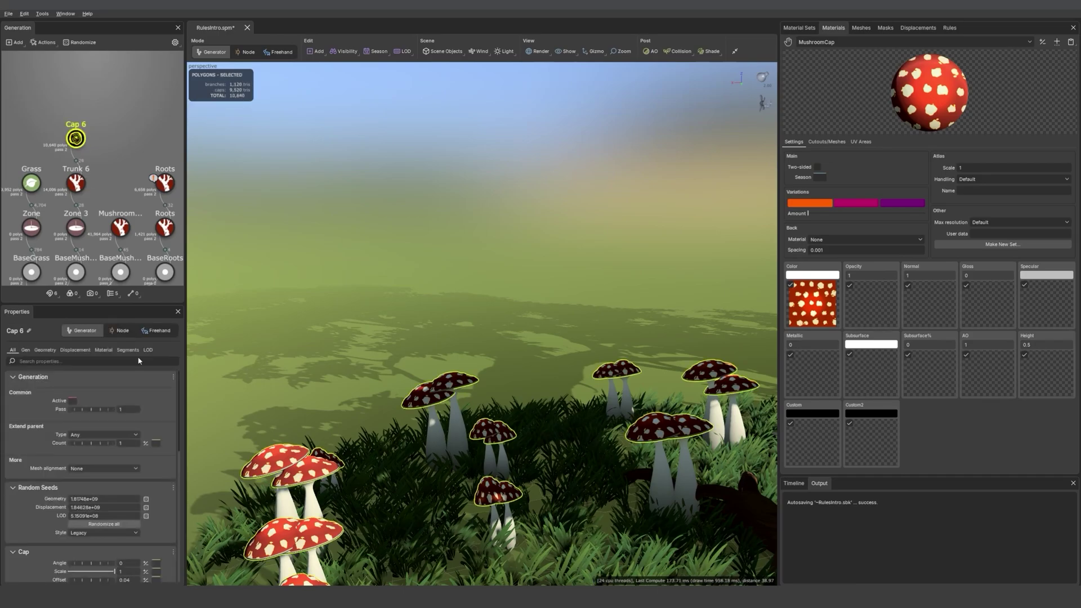
click(75, 350)
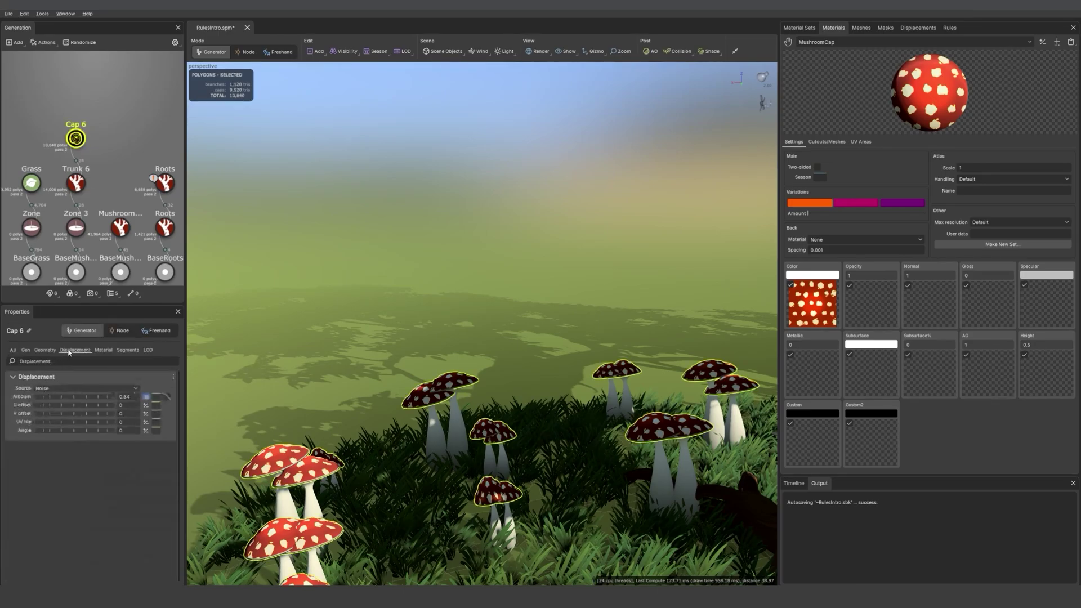
click(167, 399)
drag(599, 450, 407, 386)
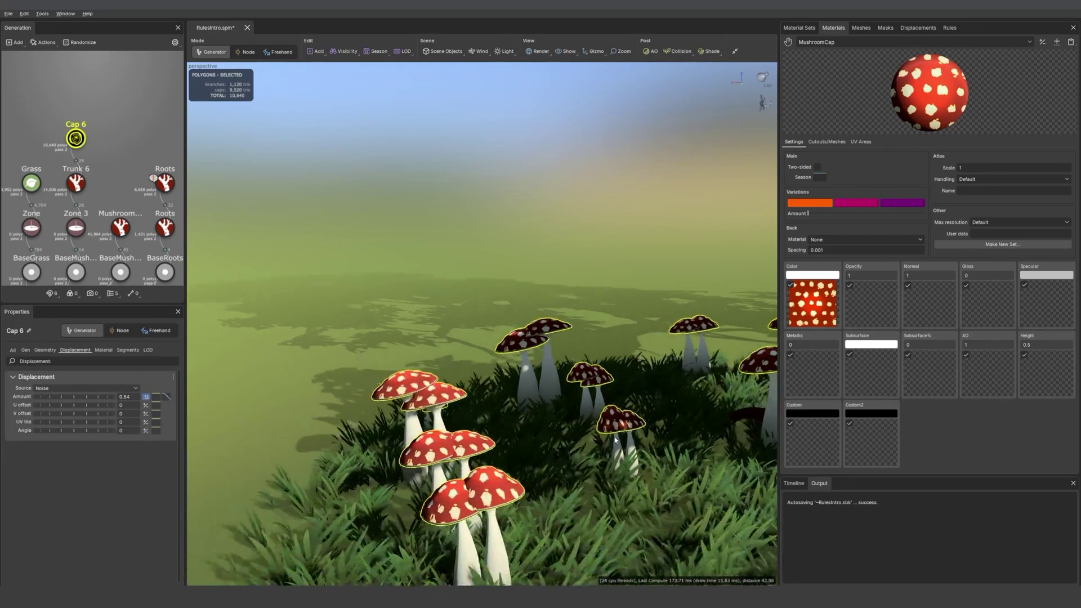
Rotate the scene light so it illuminates the shelf mushrooms on the tree trunk.
mouse_move(547, 380)
mouse_down()
mouse_move(587, 409)
mouse_move(538, 381)
mouse_up()
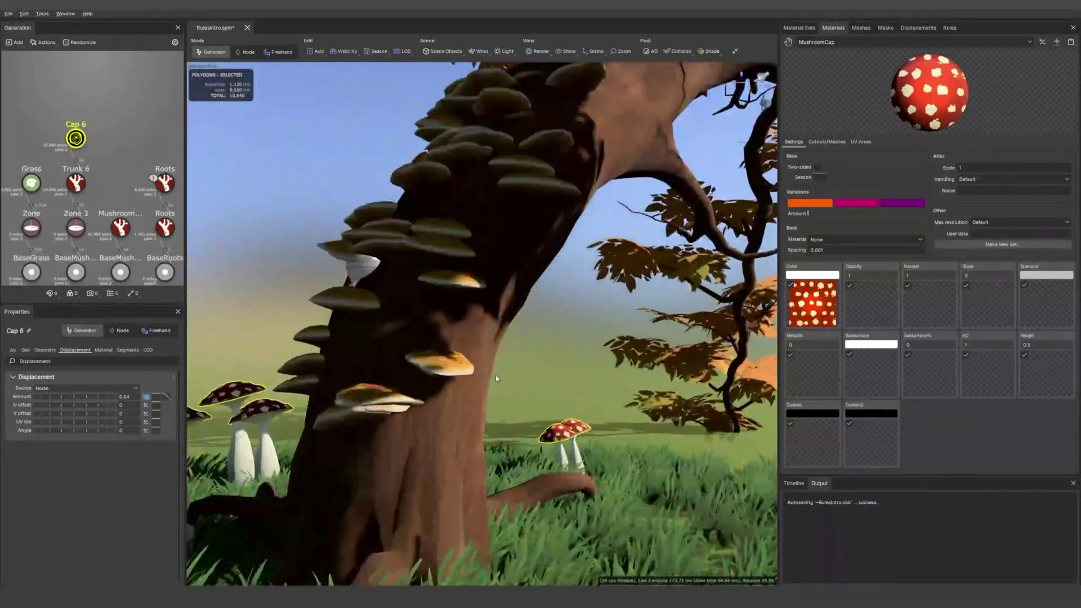
click(769, 72)
drag(771, 72, 767, 85)
drag(467, 333, 432, 329)
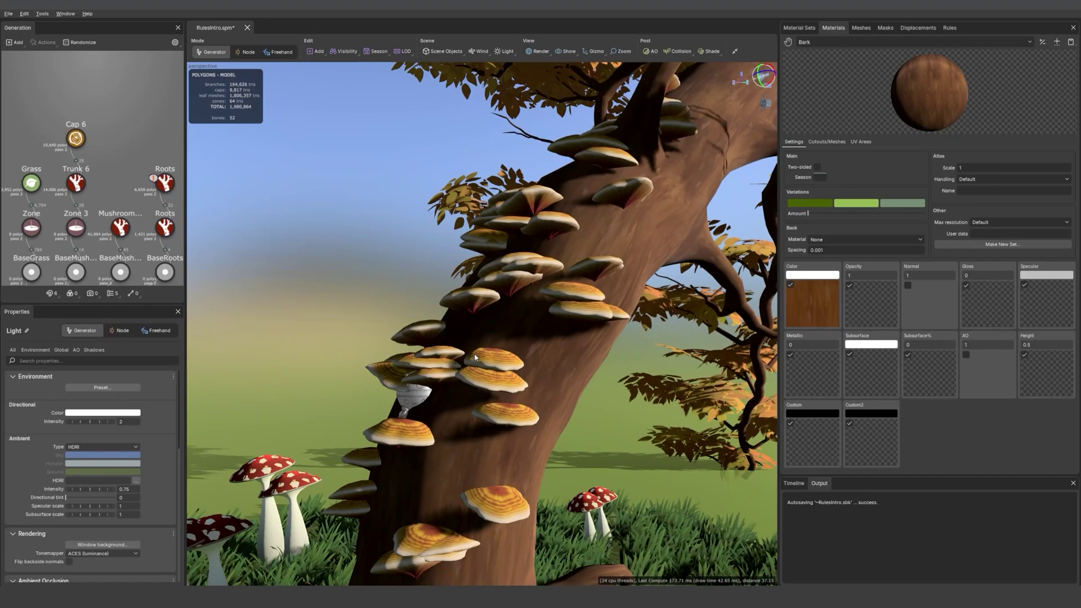
Inspect the material and Displacement properties of the MushroomTrunk generator behind the shelf mushrooms.
click(484, 364)
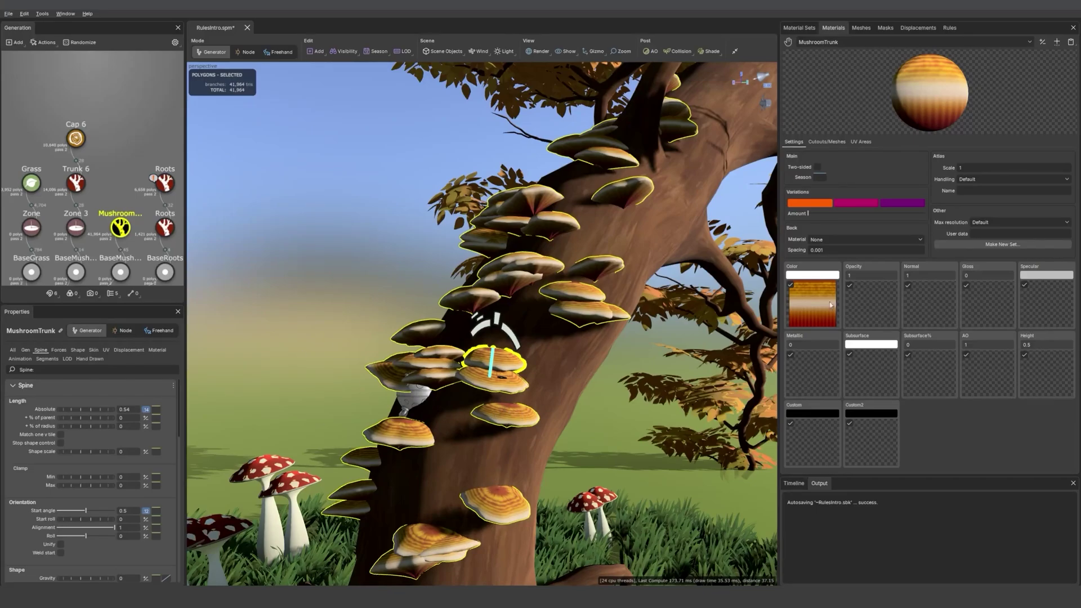
click(128, 349)
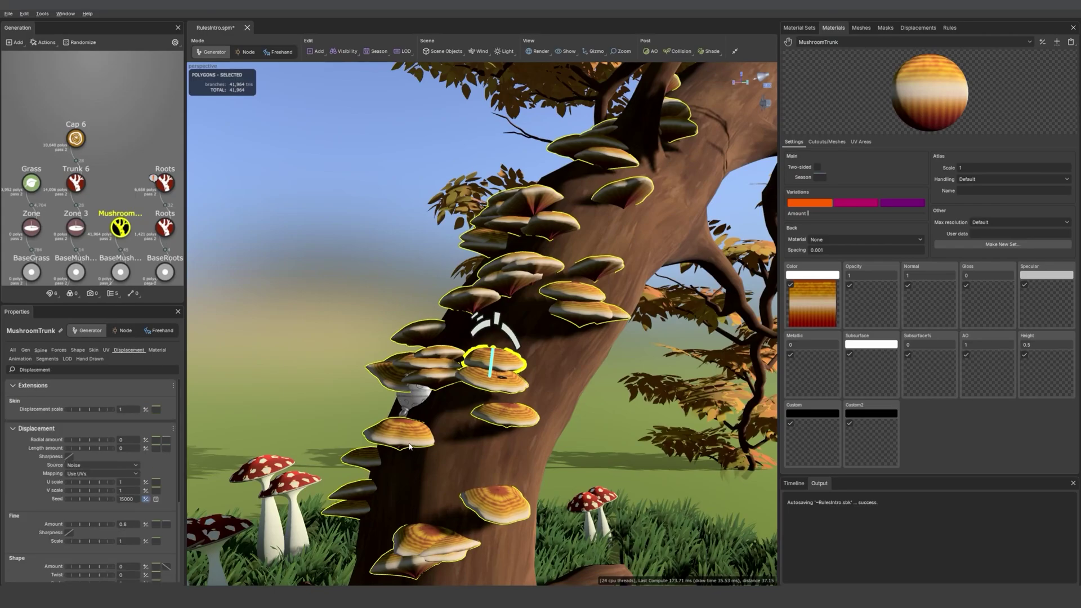
Review the Fine, Shape and Flares displacement properties of the MushroomTrunk generator and the resulting shelf mushroom shapes on the trunk.
scroll(127, 480, down, 3)
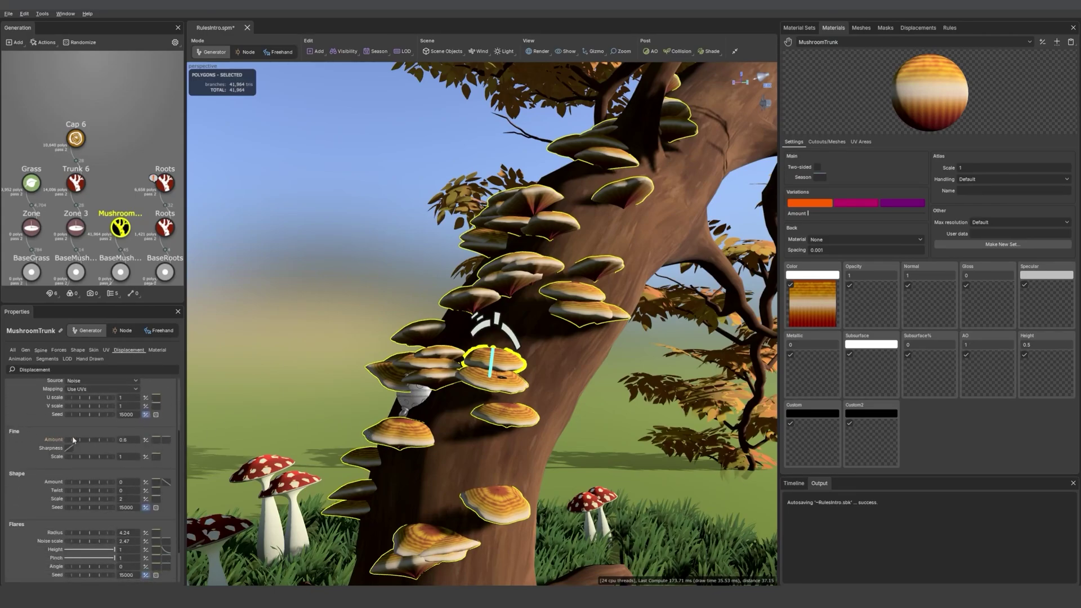
scroll(73, 441, down, 2)
scroll(529, 356, down, 8)
scroll(529, 357, up, 8)
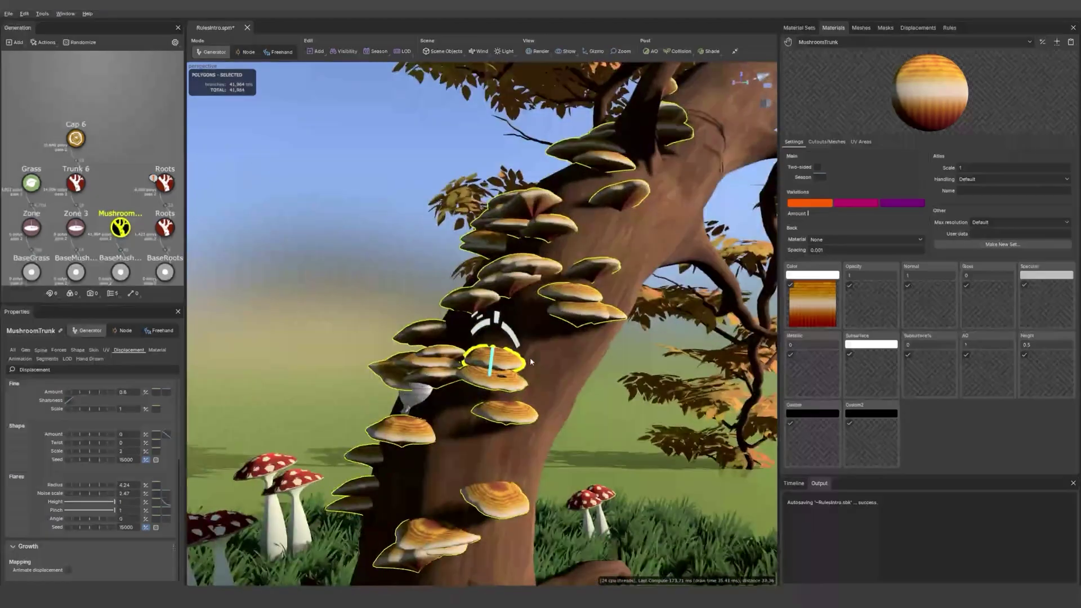
middle_drag(529, 357, 547, 190)
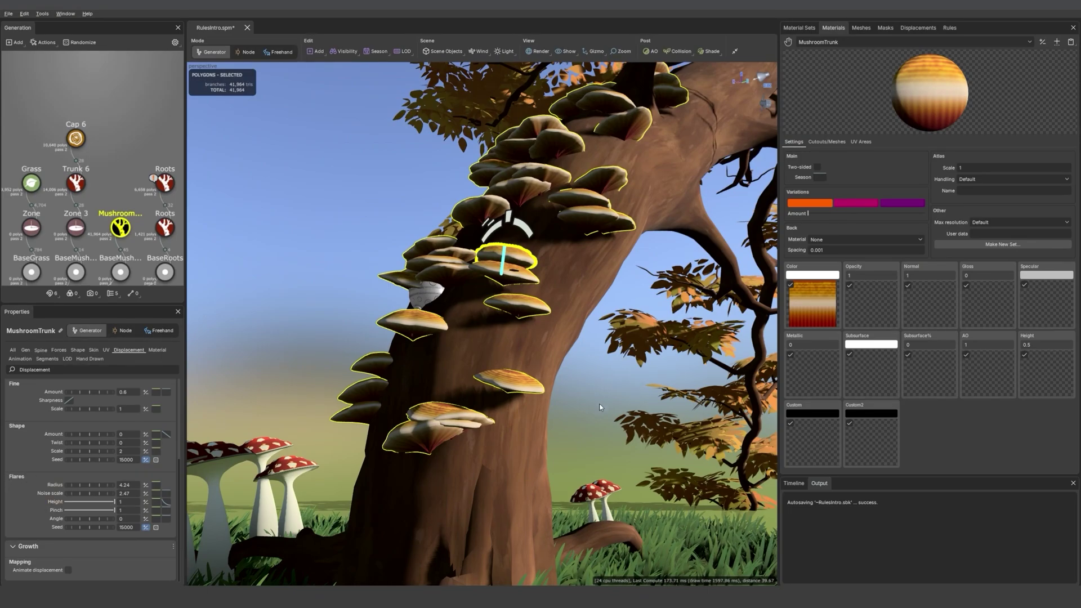
drag(563, 430, 743, 344)
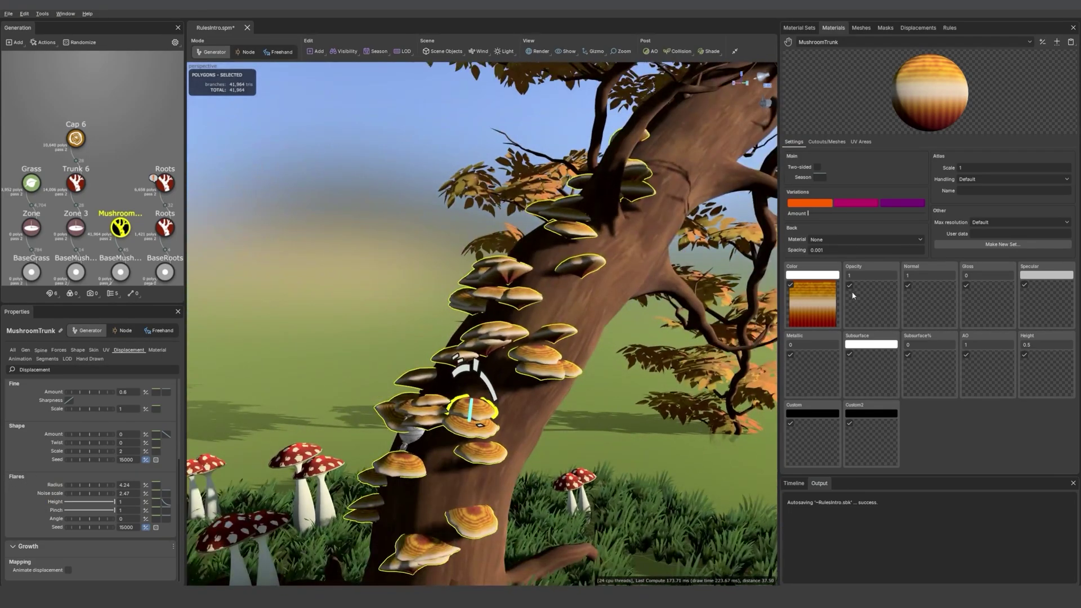
Inspect the colour map of the MushroomTrunk material and compare it with the shelf mushrooms on the trunk.
click(811, 293)
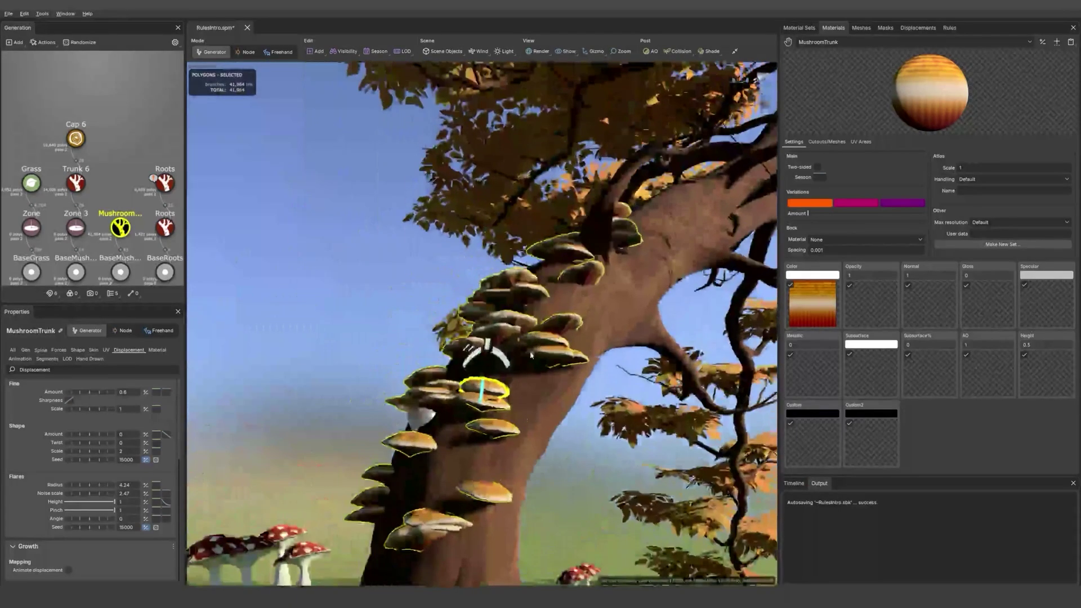
scroll(531, 354, up, 5)
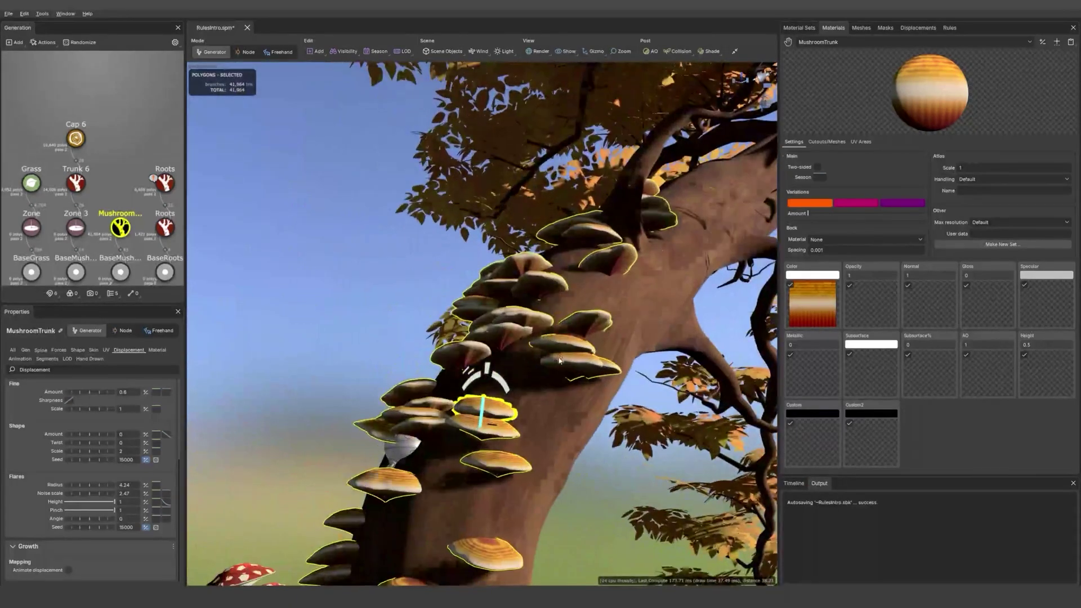
click(813, 304)
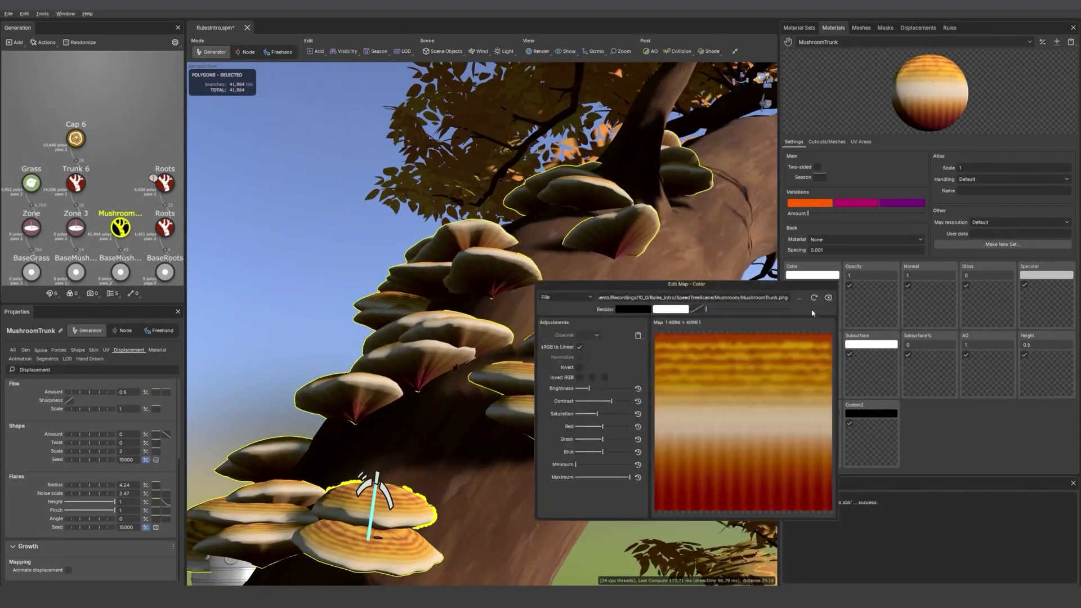
click(490, 284)
scroll(457, 280, down, 6)
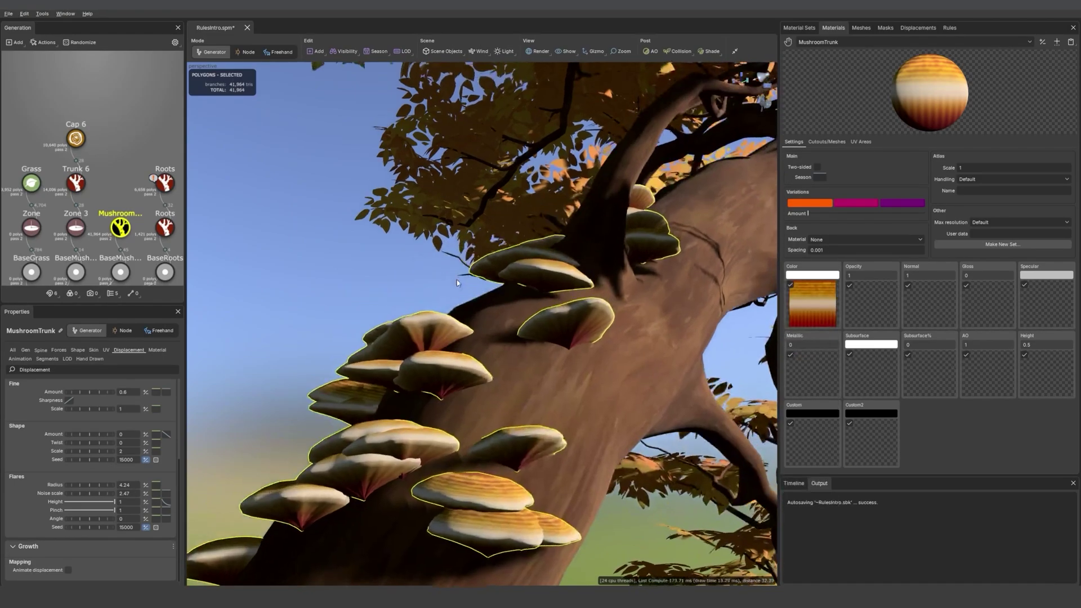
drag(457, 280, 620, 363)
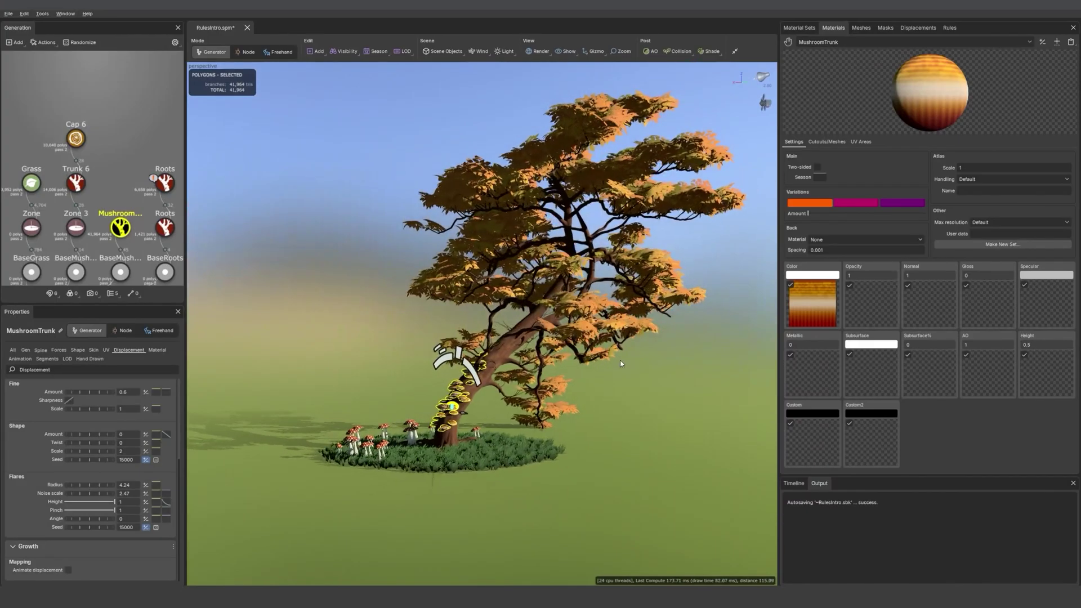
Deselect the generator and set the tree's Height rule to 0.8 and its Wind Blown rule to 0.5.
click(677, 391)
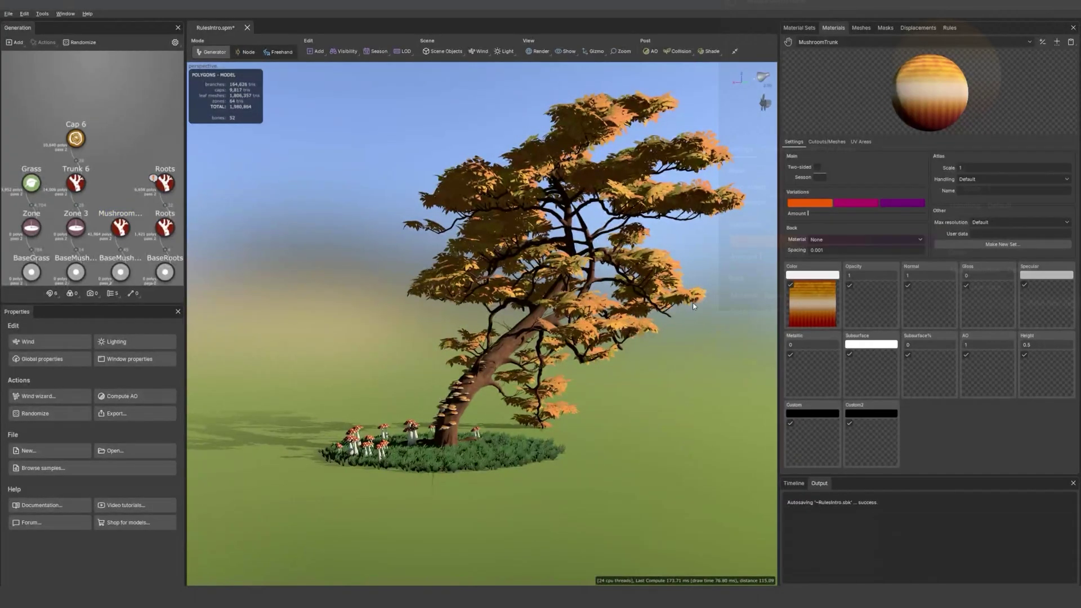
drag(720, 398, 717, 401)
click(950, 28)
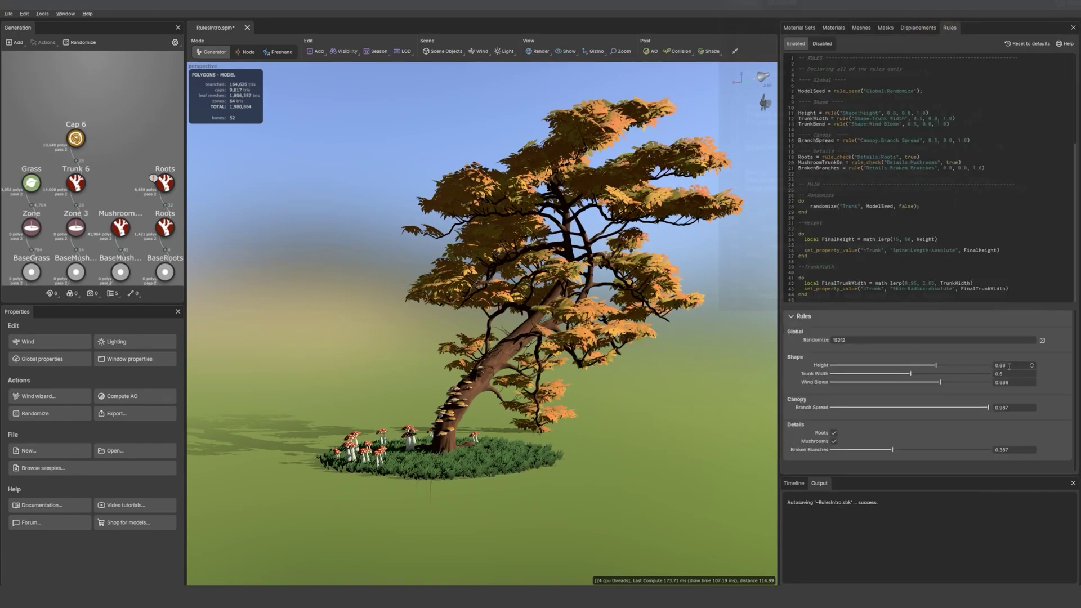
drag(1009, 366, 1006, 382)
text(8)
text(3)
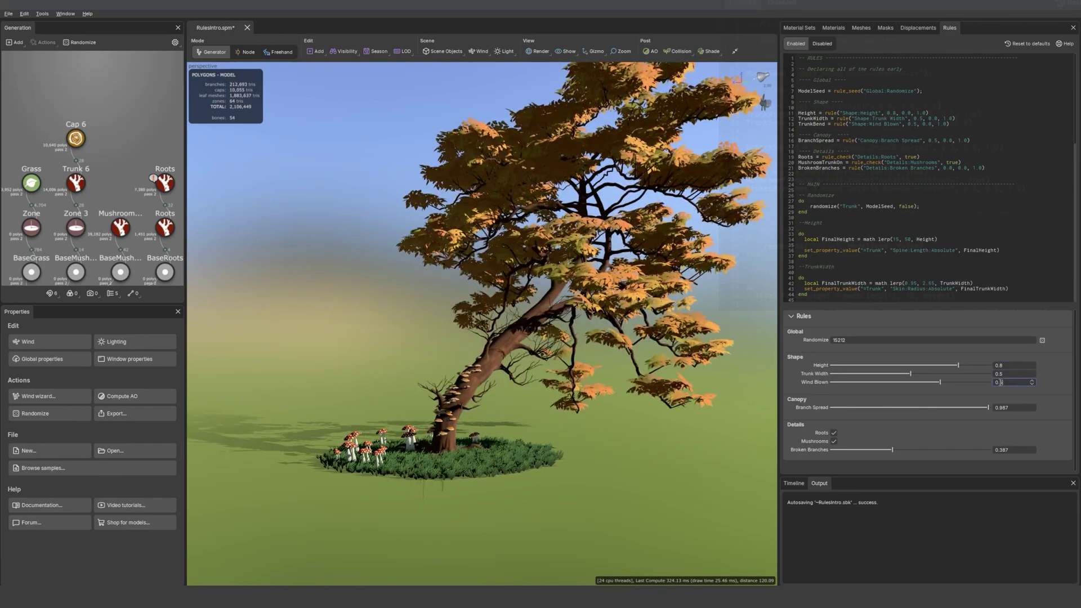
key(Return)
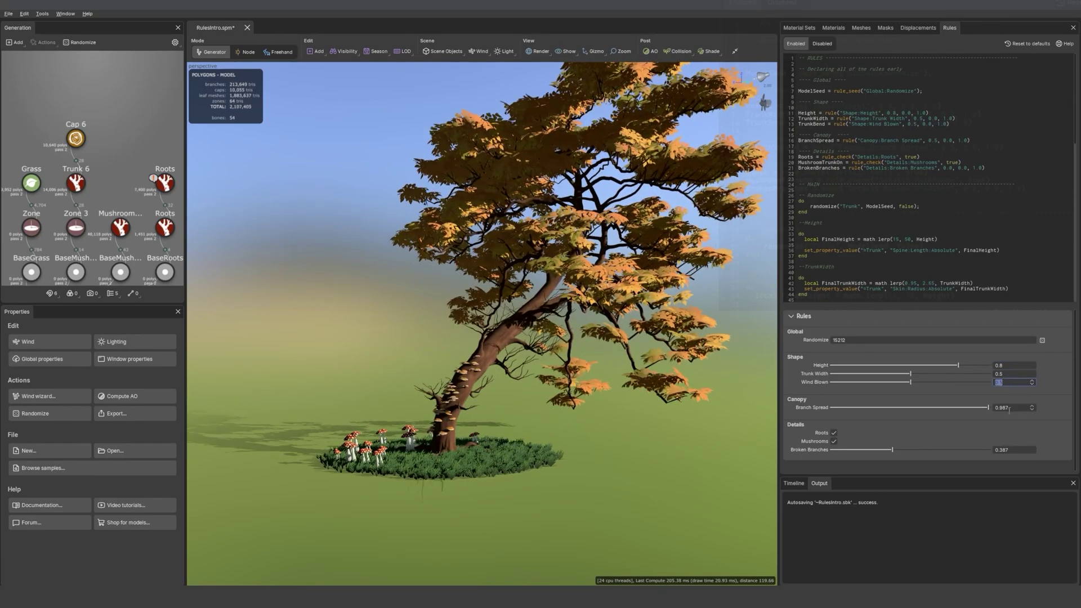
Set the Branch Spread rule to 0.5 and the Broken Branches rule to 0.
click(1007, 407)
text(5)
key(Return)
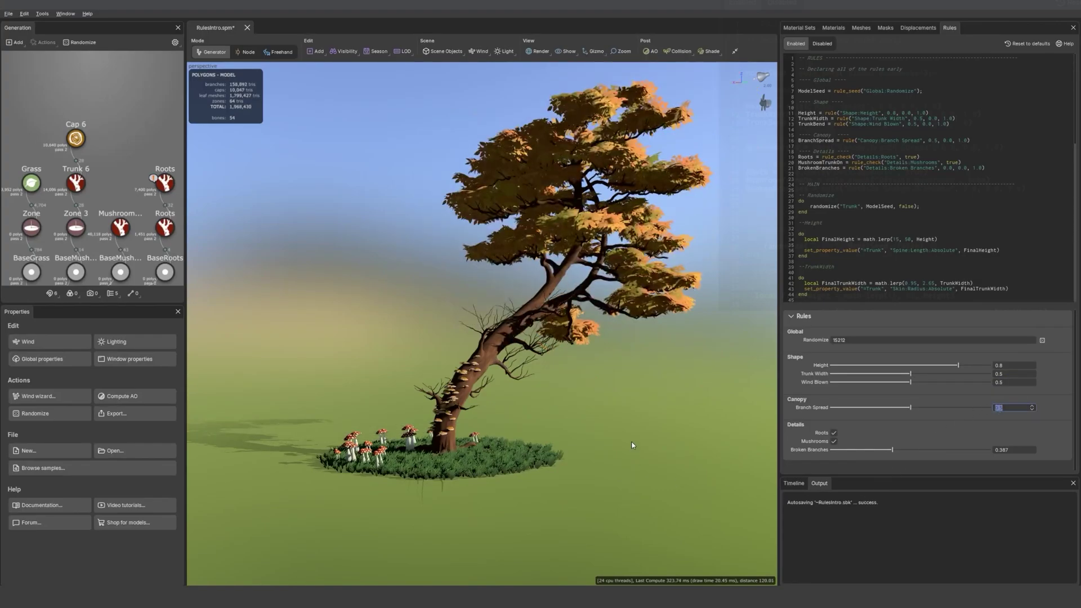
middle_drag(631, 445, 629, 466)
drag(880, 454, 719, 453)
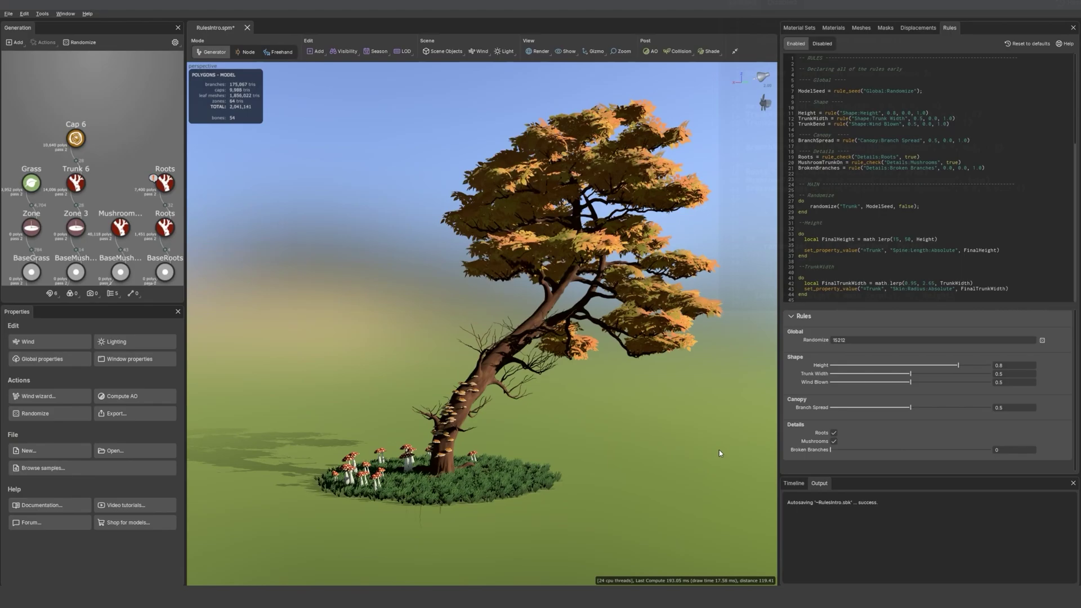
scroll(647, 473, up, 3)
drag(647, 475, 596, 492)
scroll(646, 476, down, 3)
scroll(608, 485, down, 3)
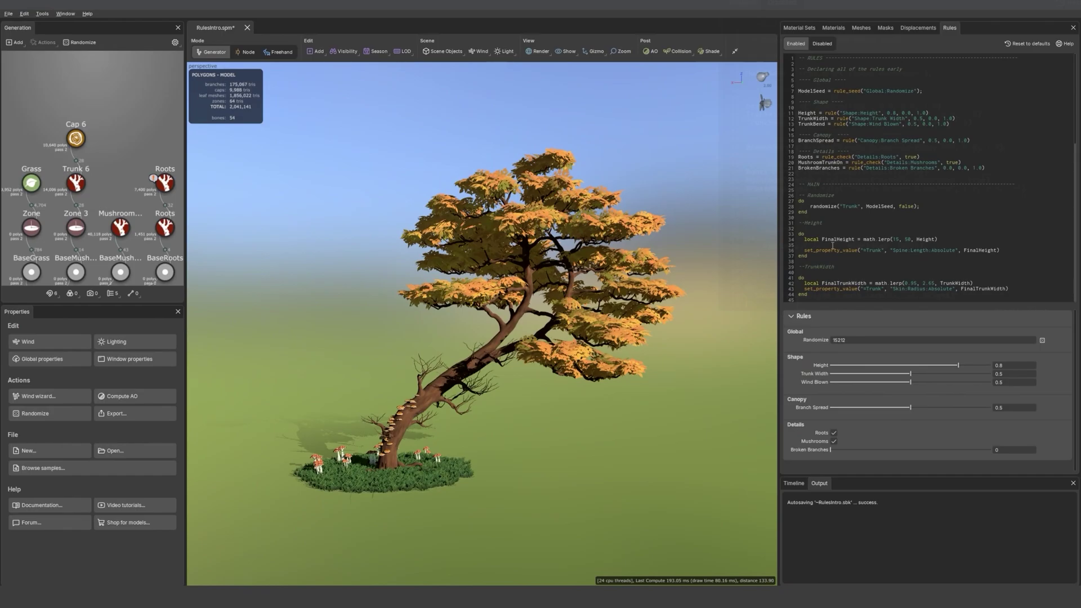
Delete the entire rules script of the RulesIntro tree.
key(ctrl+a)
key(Delete)
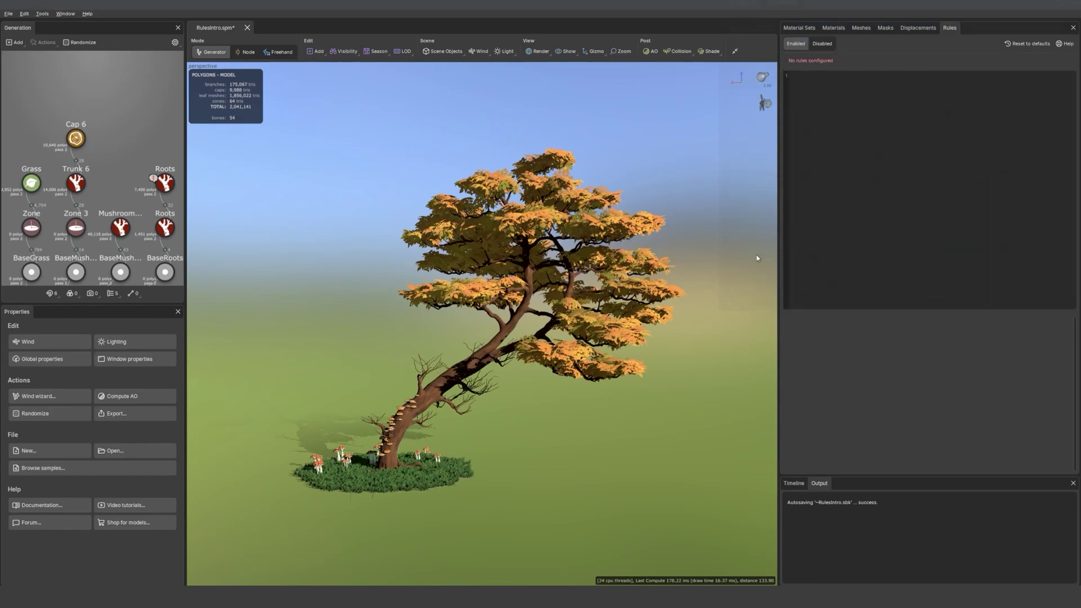
scroll(686, 308, up, 2)
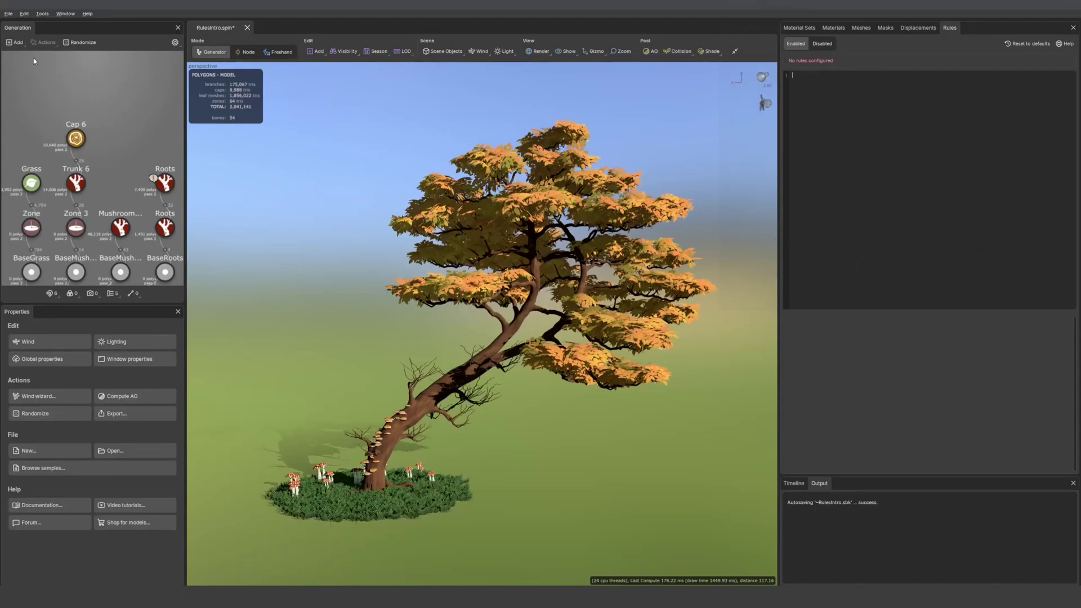
Open the Conifer Simple Rules model from the Learning samples.
click(8, 14)
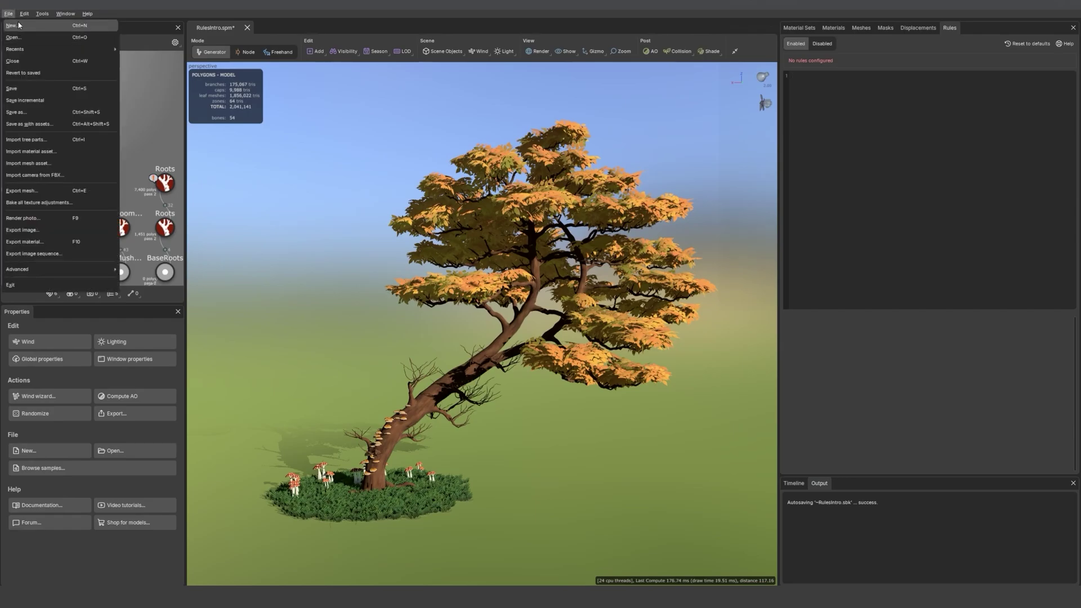
click(18, 25)
click(378, 242)
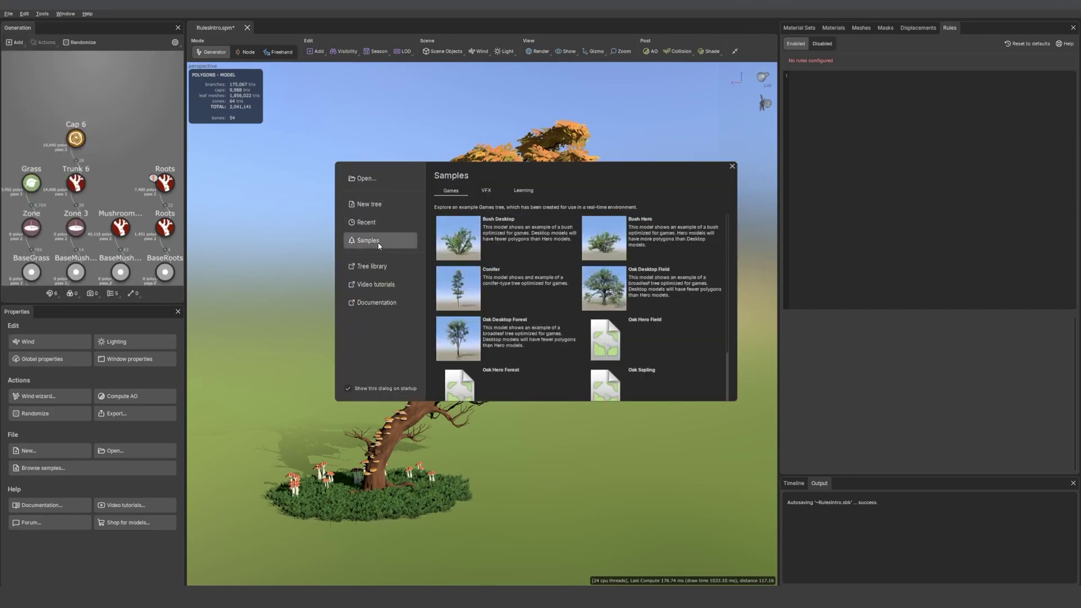
scroll(543, 275, down, 2)
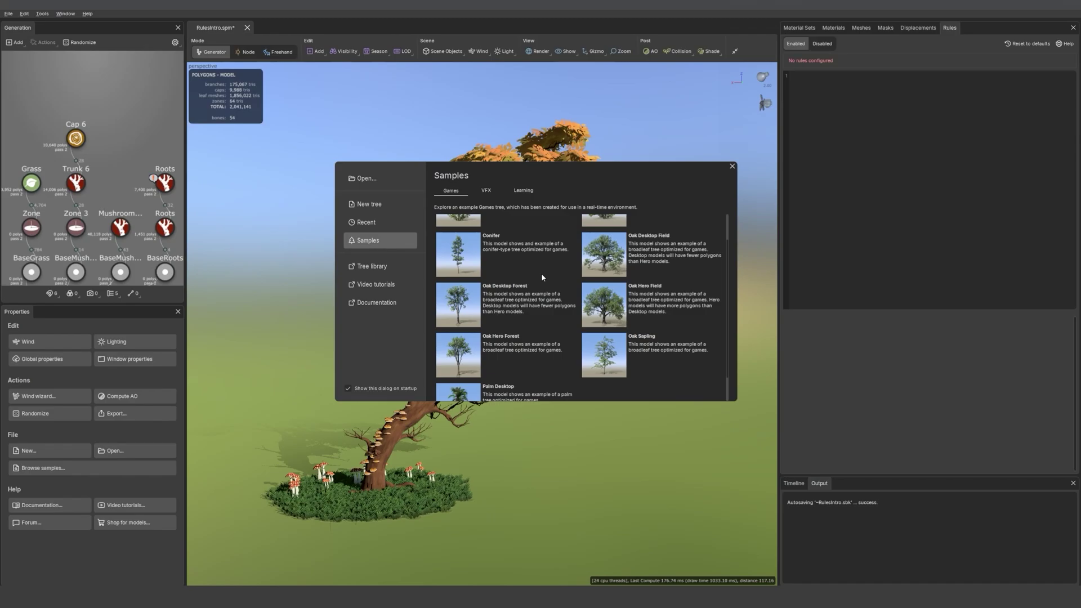
scroll(542, 272, up, 2)
click(523, 190)
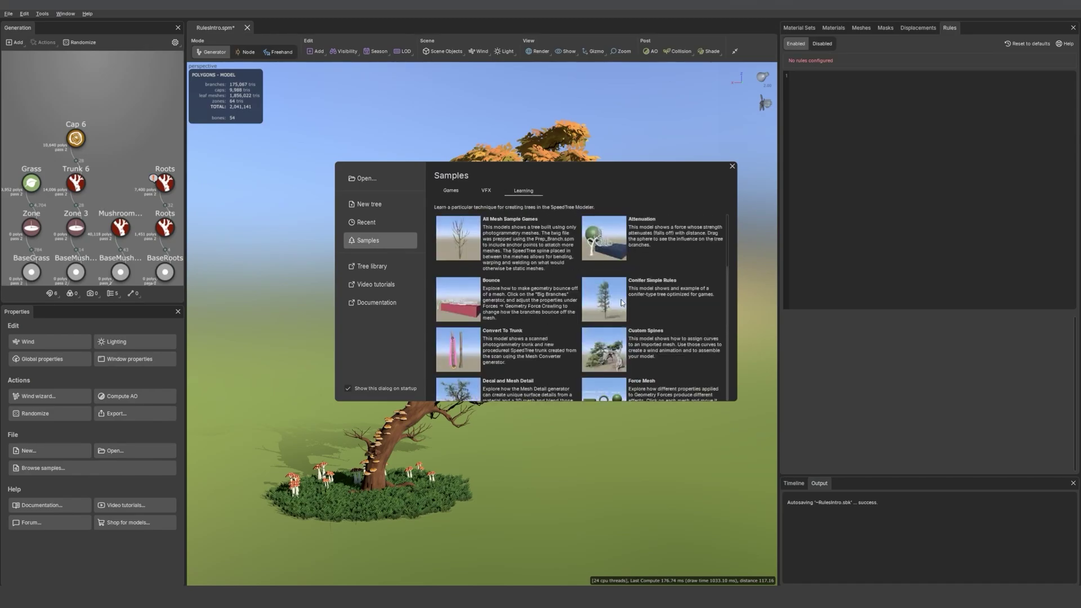
click(622, 303)
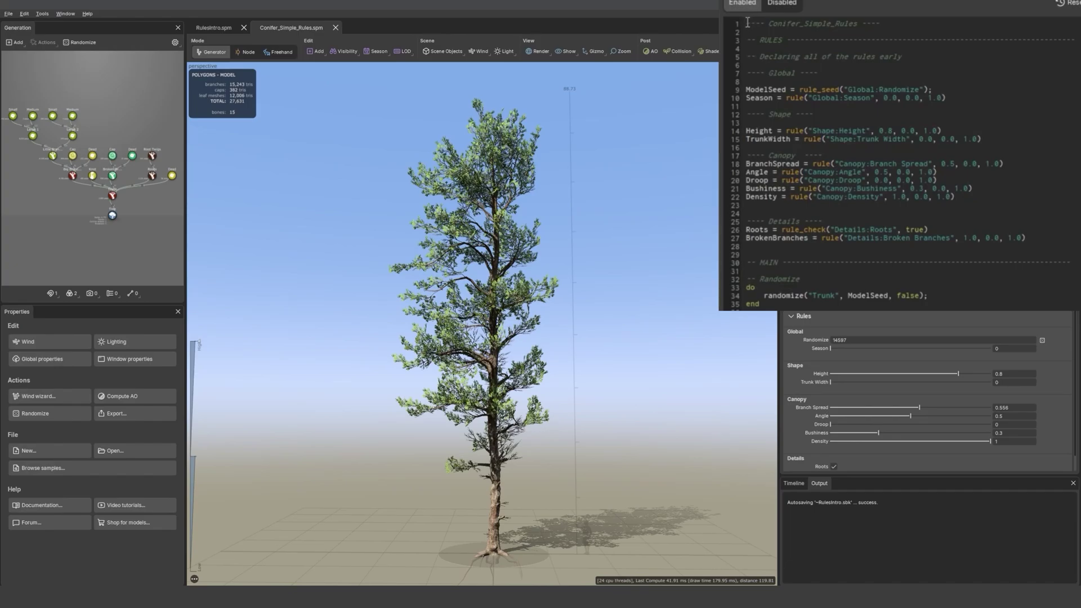
Copy the conifer's script from its title comment through the BranchSpread rule into the empty RulesIntro rules script.
drag(747, 22, 1022, 167)
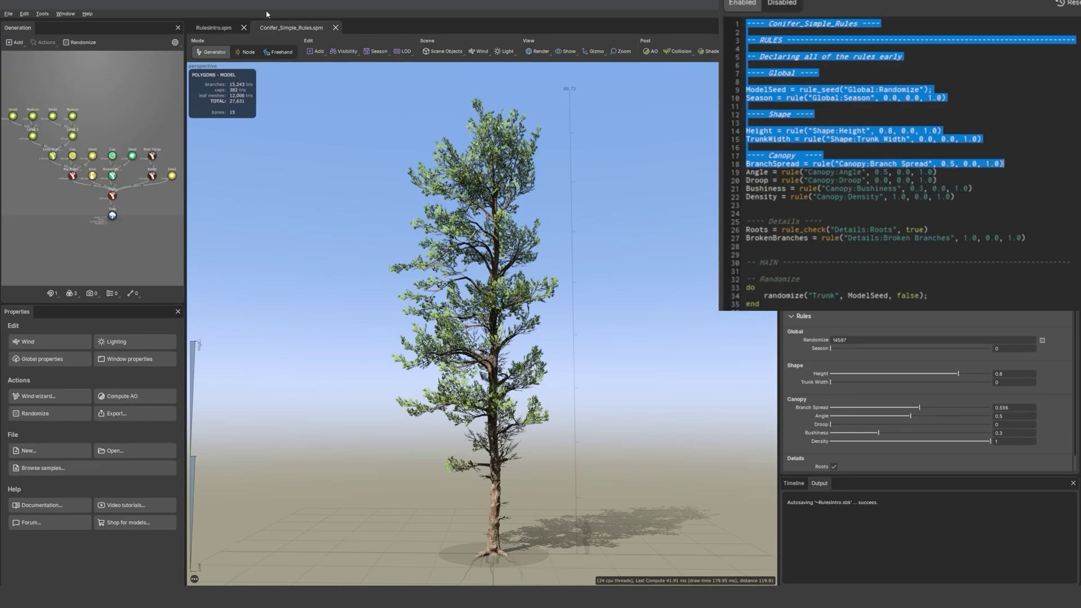
click(218, 30)
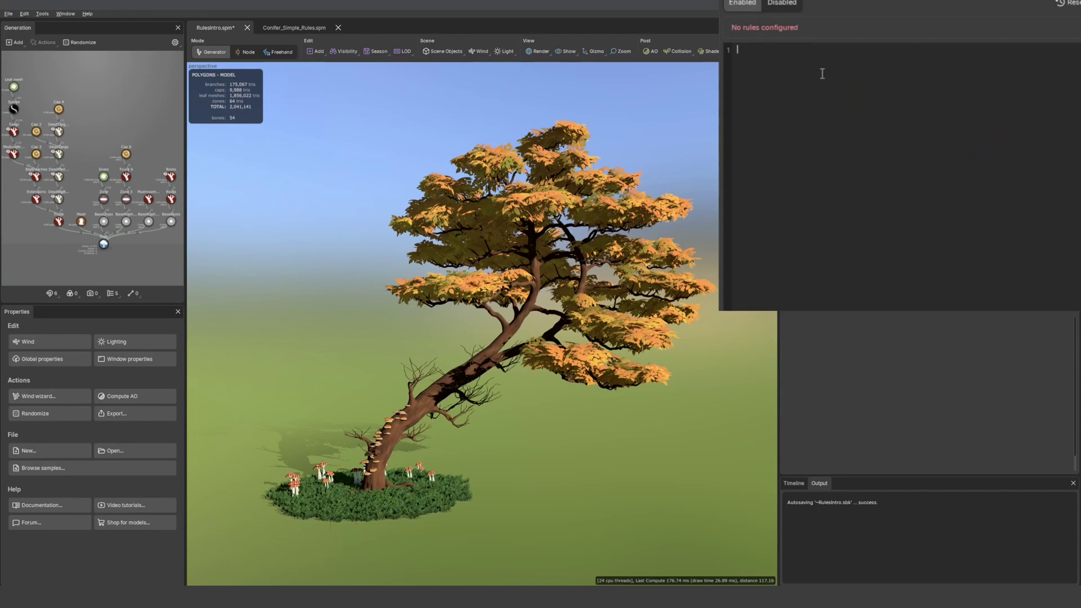
key(ctrl+v)
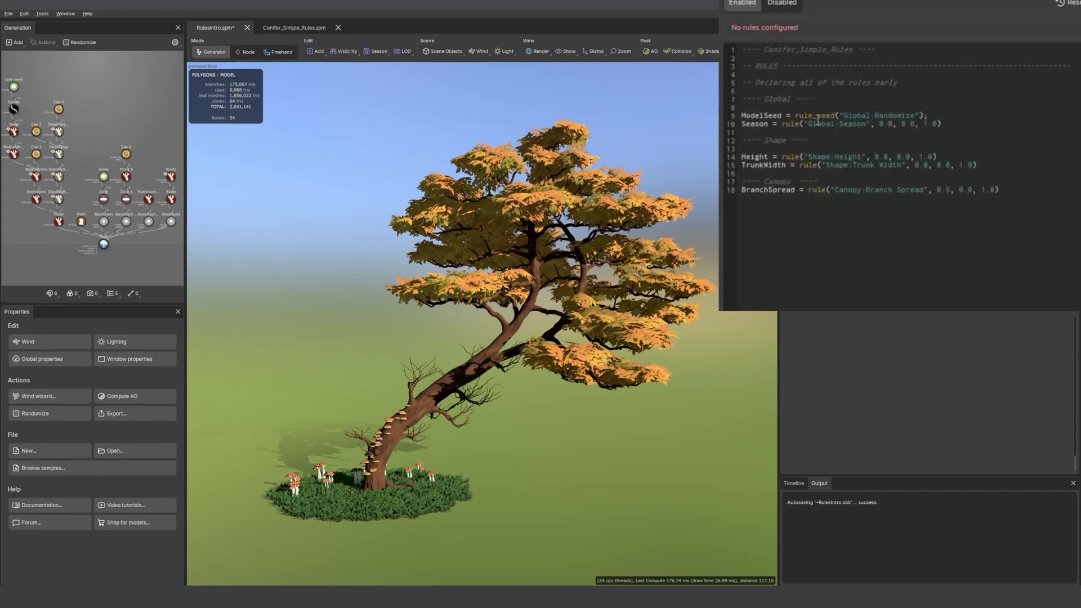
Remove the Season rule line from the Global section of the RulesIntro script.
drag(942, 124, 738, 123)
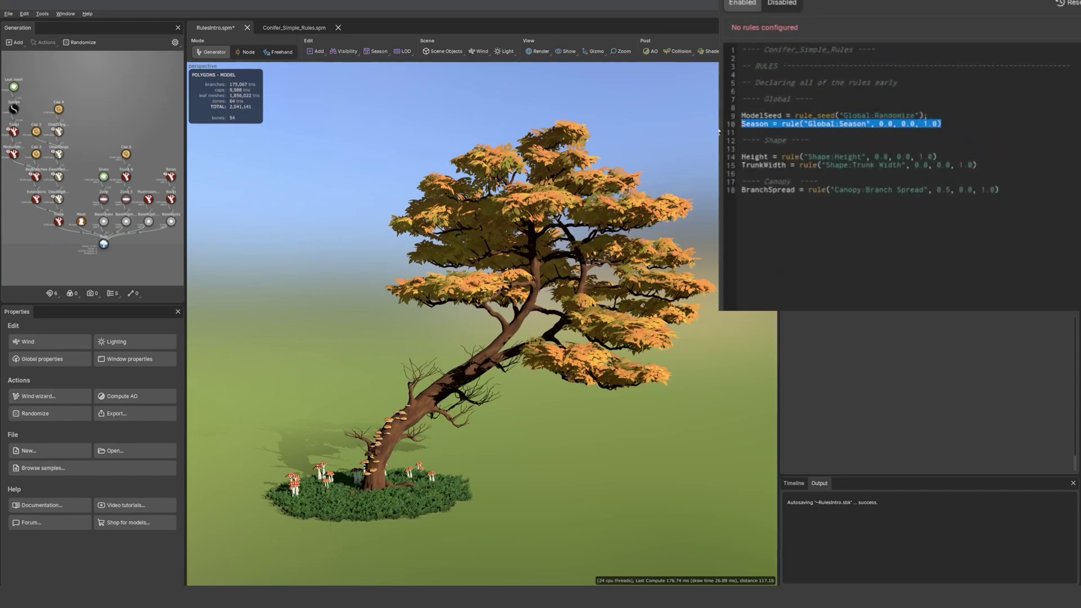
key(BackSpace)
key(BackSpace)
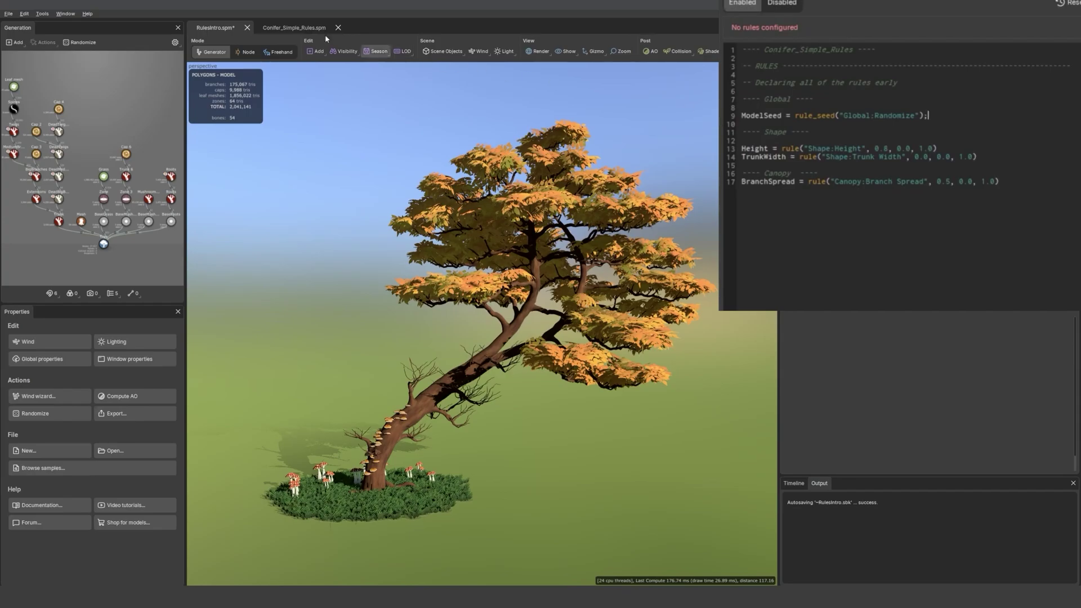
Copy the conifer script's MAIN heading and Randomize block for "Trunk" into the RulesIntro script below the BranchSpread rule.
click(282, 29)
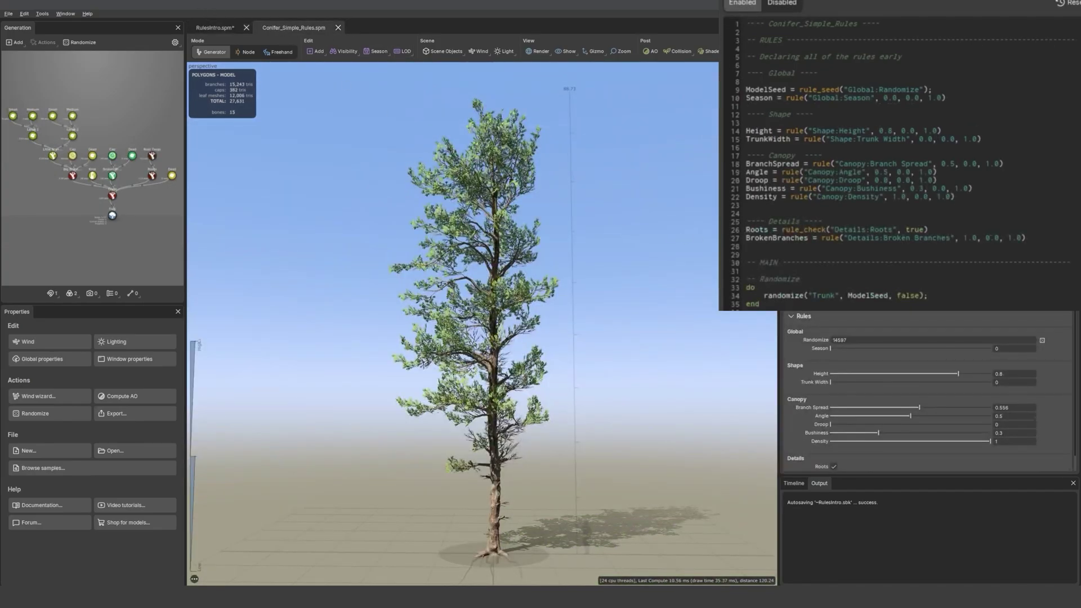
drag(765, 304, 726, 261)
click(775, 307)
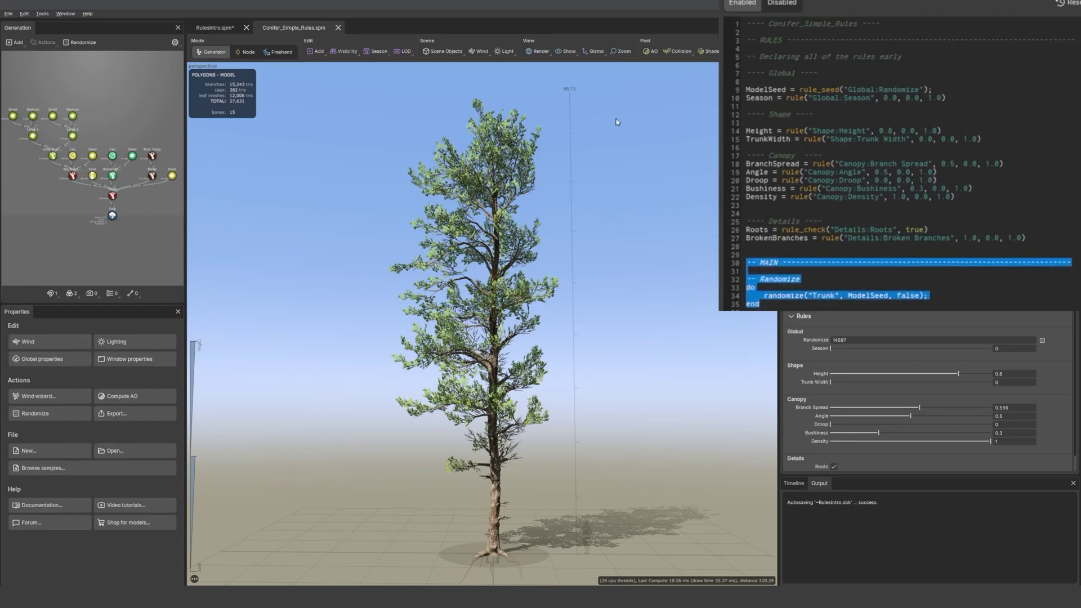
click(225, 28)
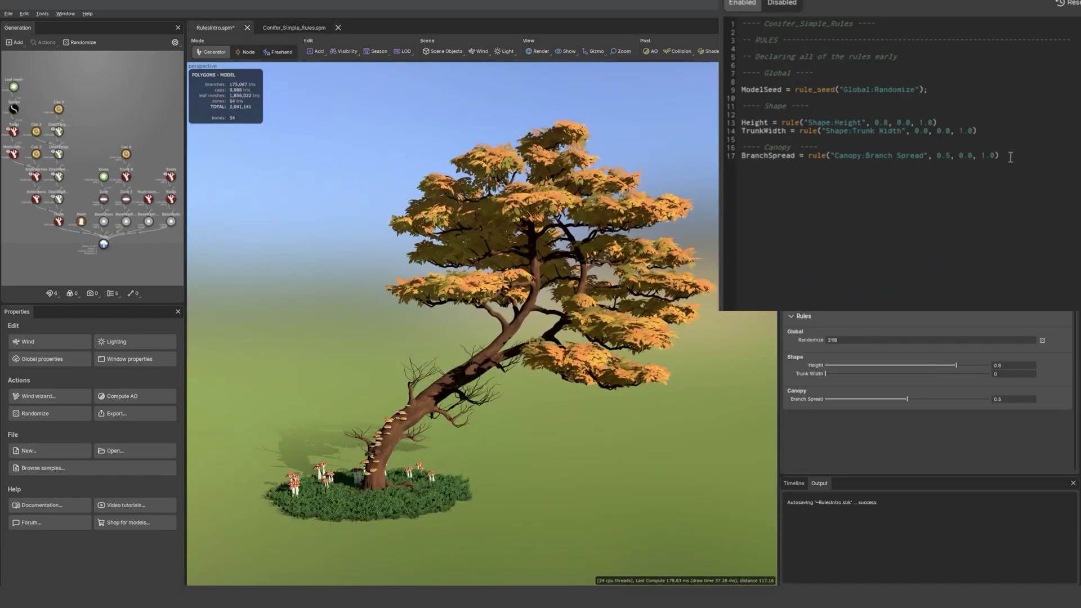
key(Return)
text(-- MAIN -----------------------------------------------------------------  -- Randomize do     randomize("Trunk", ModelSeed, false); end)
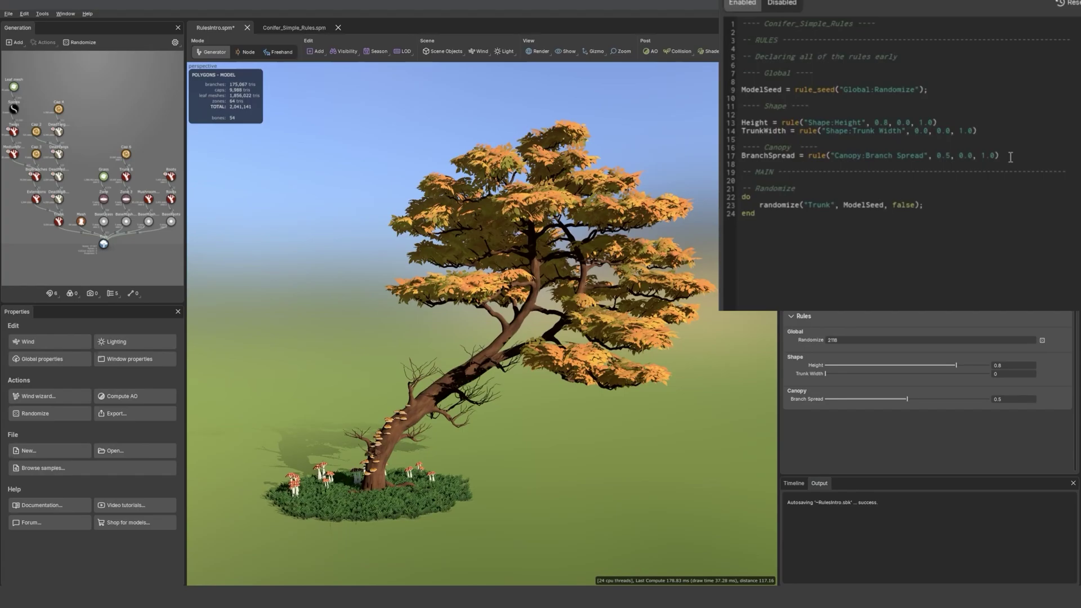
View the rule script of the Conifer_Simple_Rules model for reference and return to the RulesIntro model.
click(291, 28)
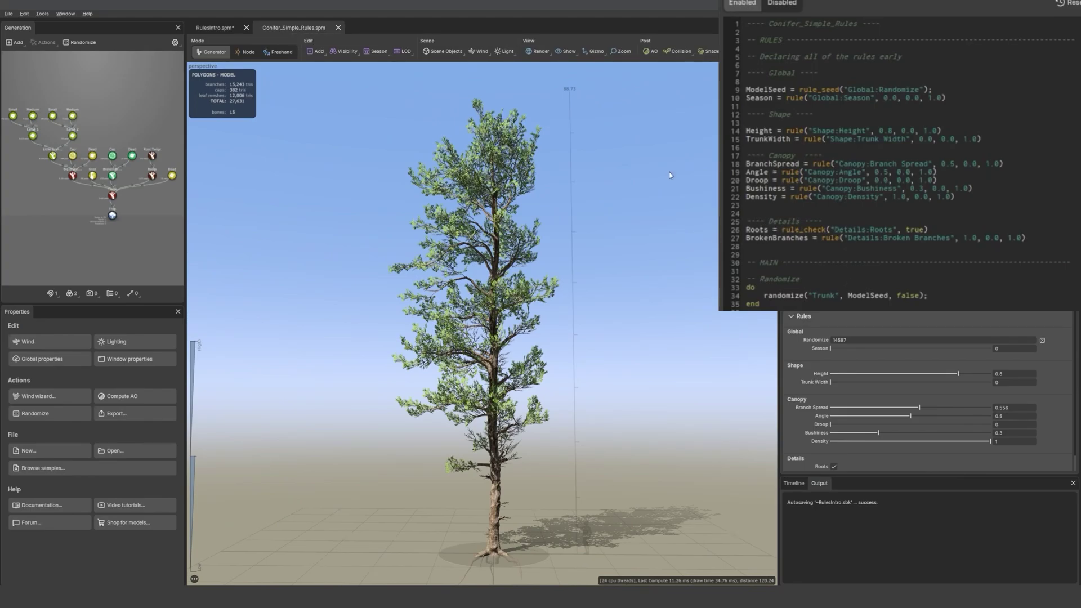
click(217, 33)
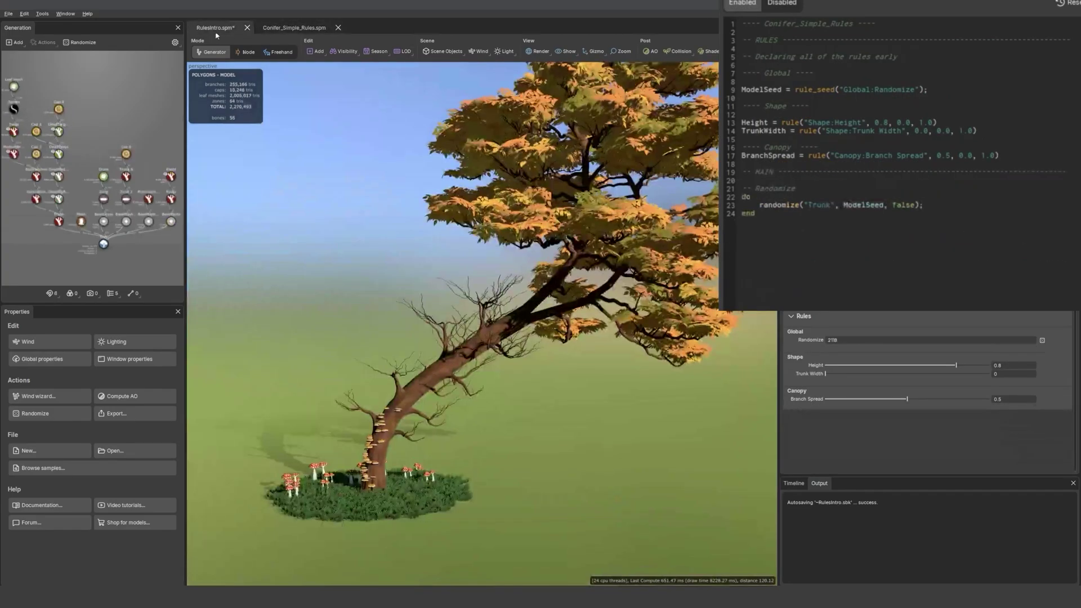
scroll(604, 265, down, 2)
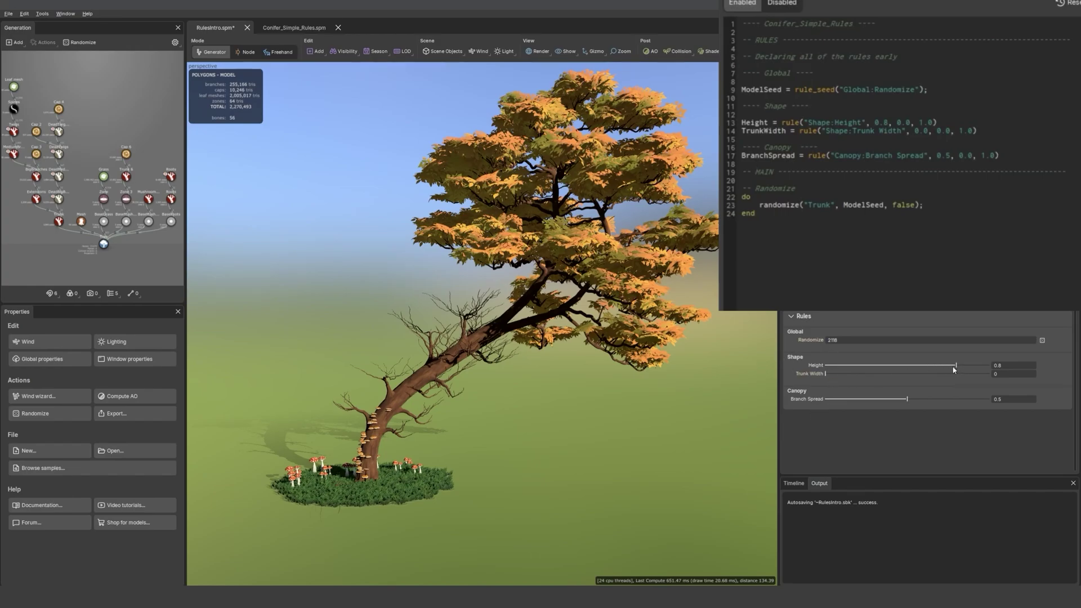
Try out the Shape rules by setting Height to about 0.9 and Trunk Width to 0.419.
drag(955, 366, 895, 366)
click(972, 367)
click(898, 374)
Close the Conifer_Simple_Rules model, leaving RulesIntro open.
click(284, 28)
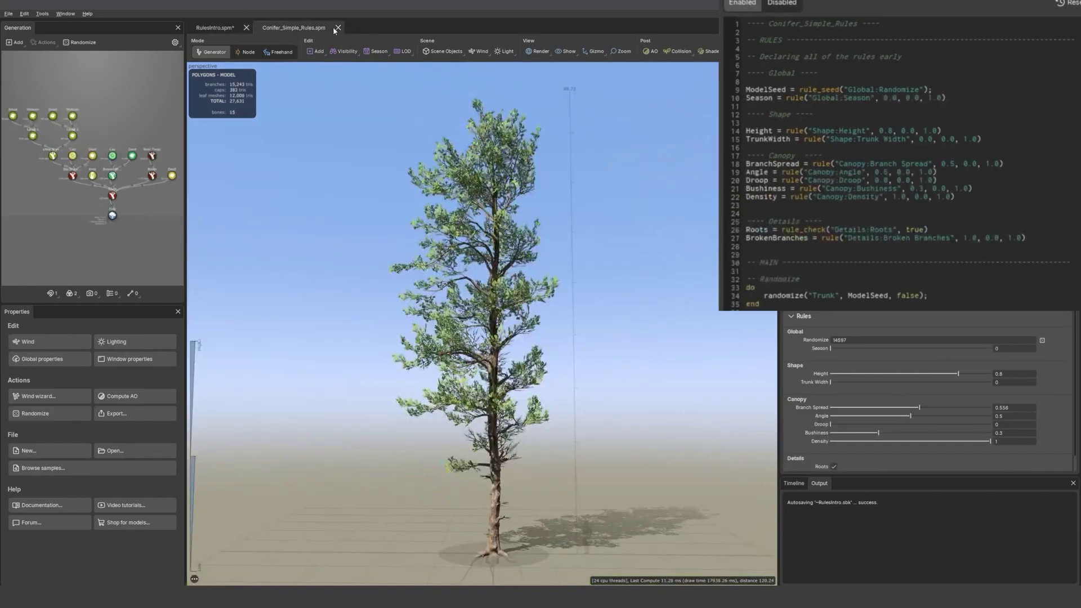
click(338, 27)
drag(655, 323, 662, 324)
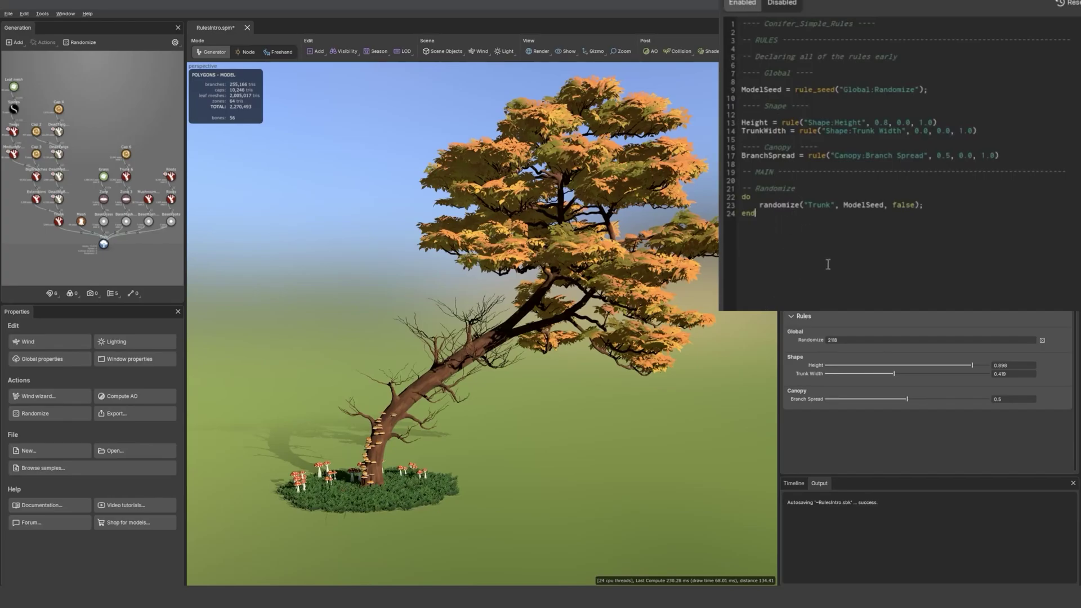
Add a "-- Height" comment at the end of the rules script and open a do block beneath it.
key(Return)
key(Return)
text(Height)
key(Return)
key(Return)
text(do)
key(Return)
Begin a local variable line in the Height block reading "local FinalHeight = math.lerp(".
text(local)
text( Fla)
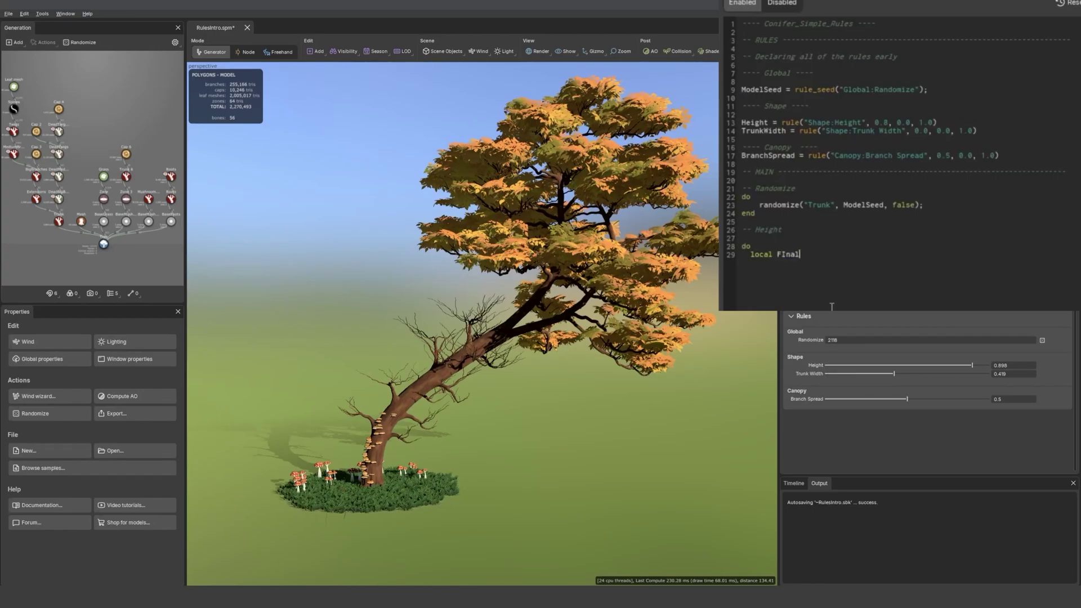
key(BackSpace)
key(BackSpace)
text(inalHeight = math.lerp()
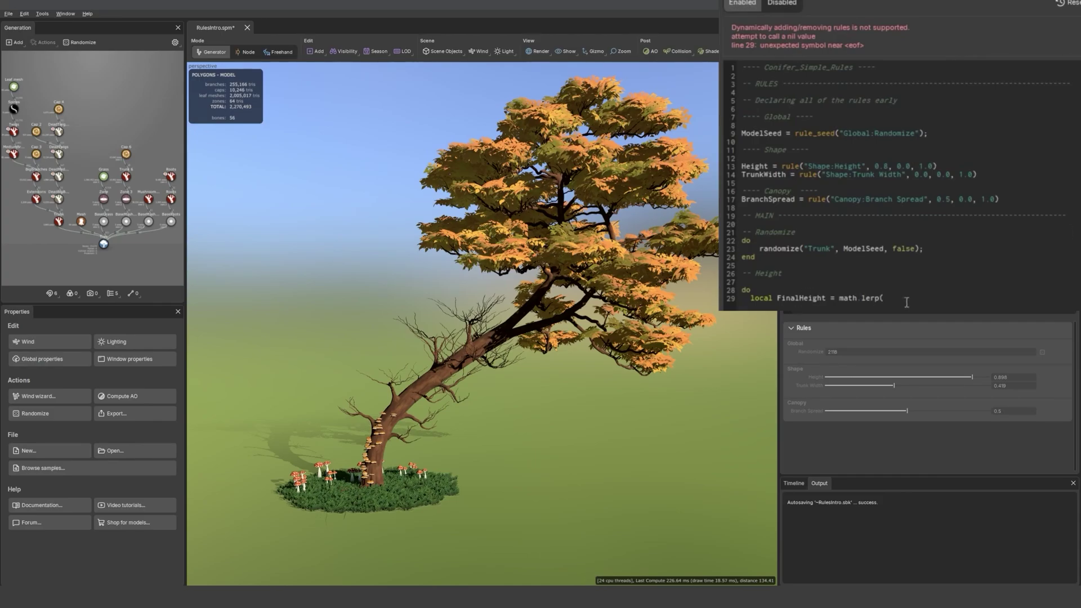
Set the trunk generator's spine length % of parent to 0.
click(473, 360)
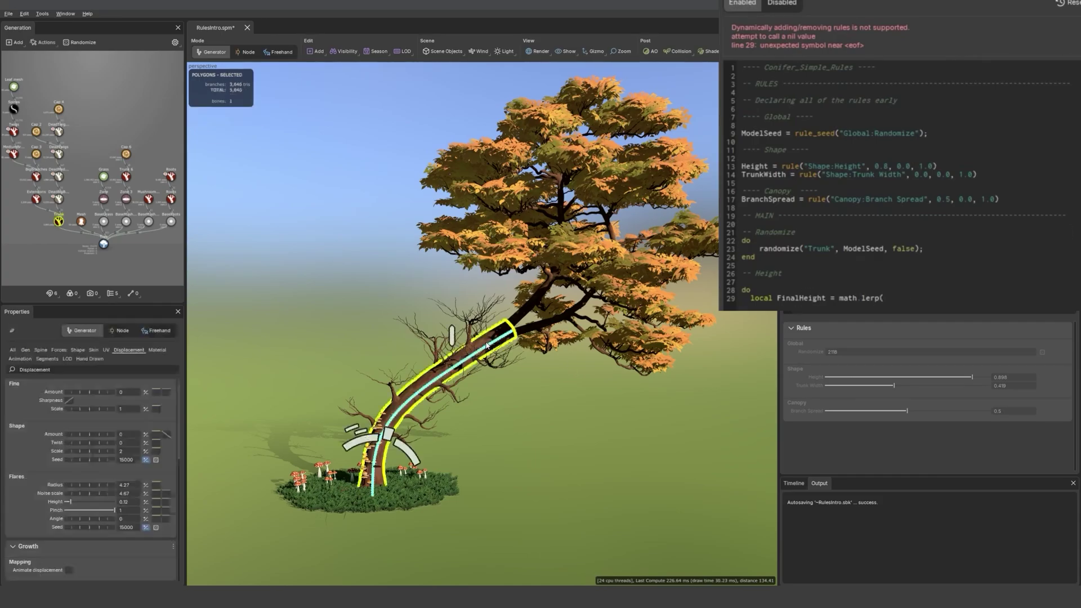
click(40, 349)
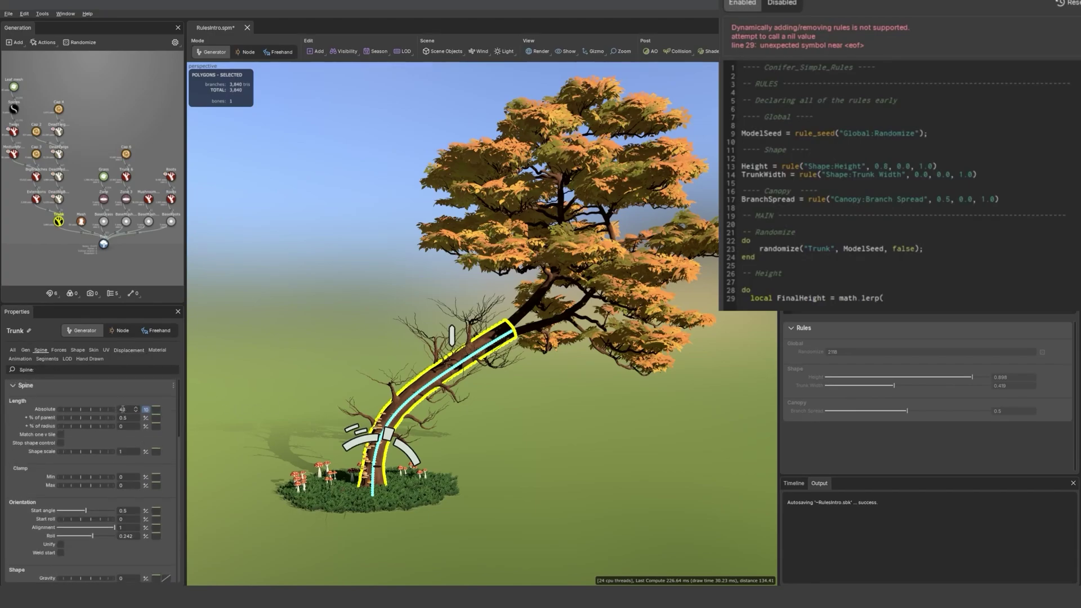
click(123, 418)
text(0)
key(Return)
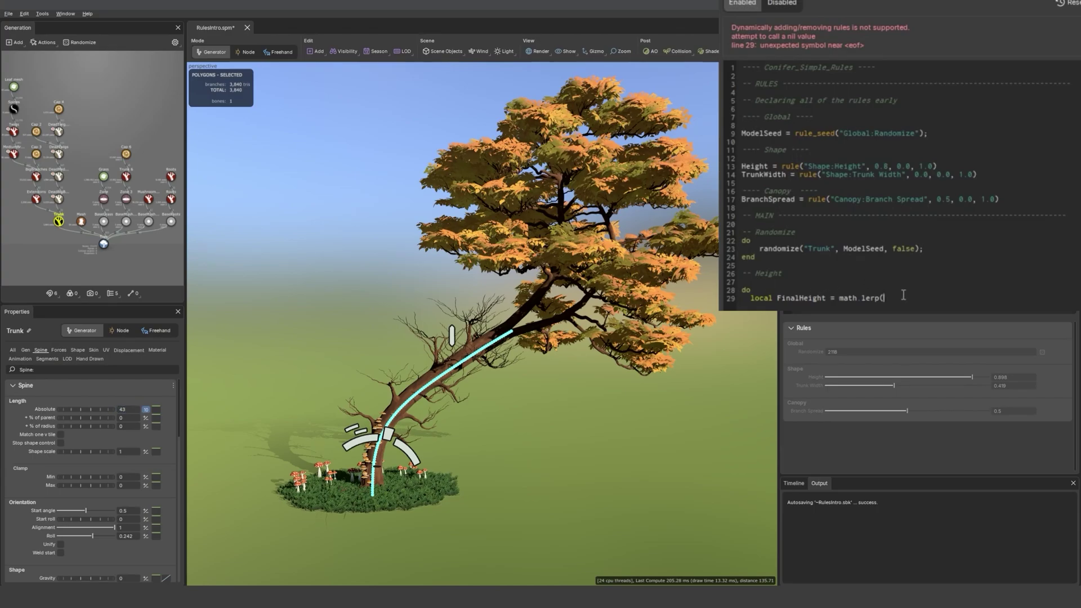
Enter 15 and 50 as the lower and upper values of the FinalHeight lerp.
text(15)
key(BackSpace)
key(BackSpace)
text(30)
key(BackSpace)
key(BackSpace)
text(50)
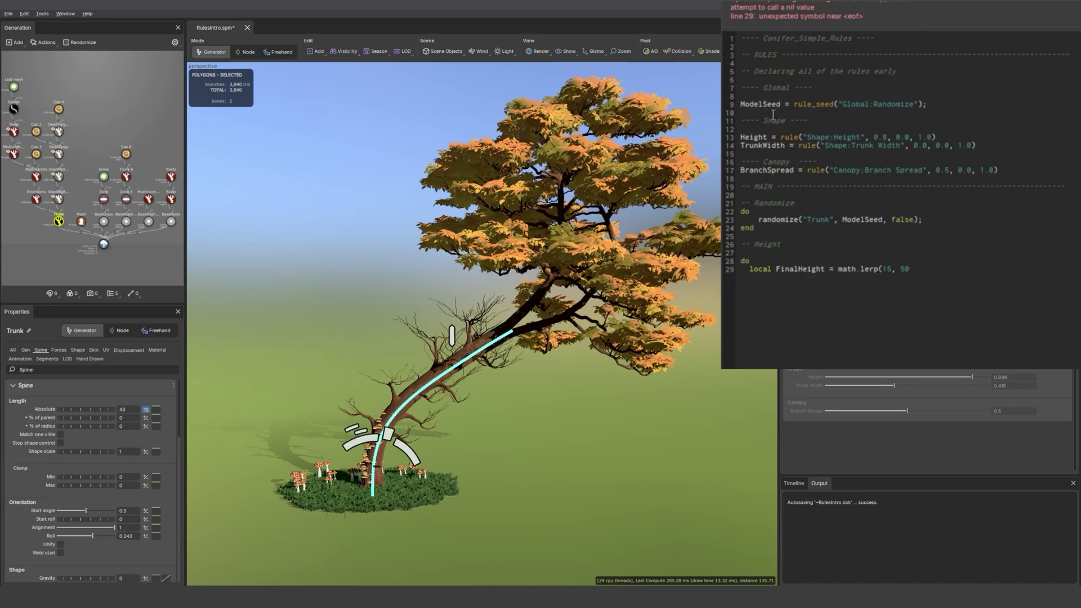
Complete the FinalHeight lerp with the Height rule variable as its third argument and start a new line.
drag(766, 137, 745, 133)
key(ctrl+c)
click(933, 267)
text(,)
key(ctrl+v)
text())
key(Return)
Insert the script edit line for the trunk's absolute spine length below the FinalHeight line.
right_click(45, 410)
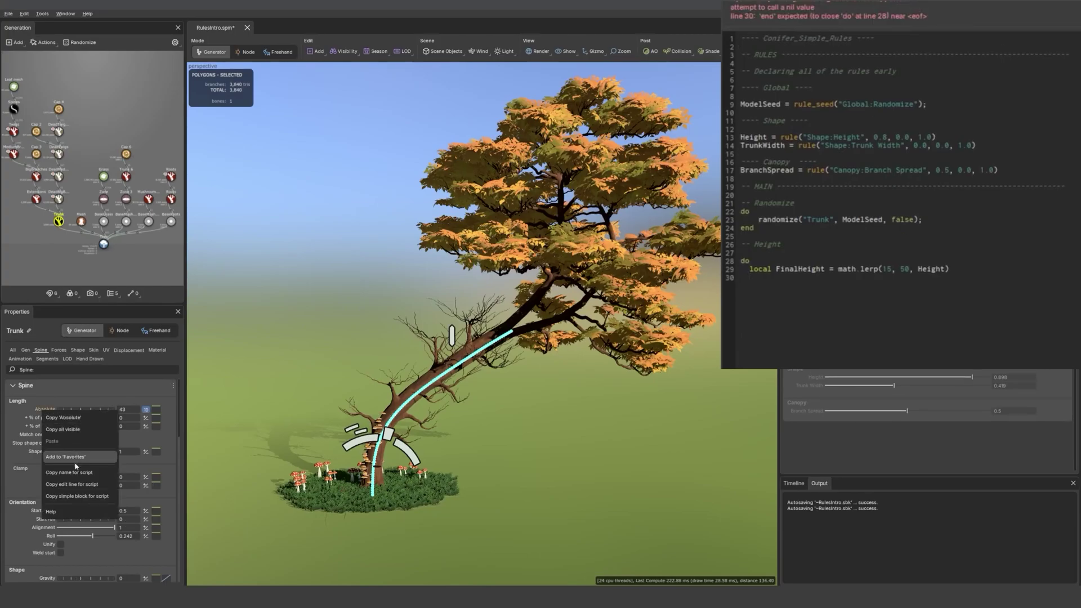
click(73, 484)
click(760, 278)
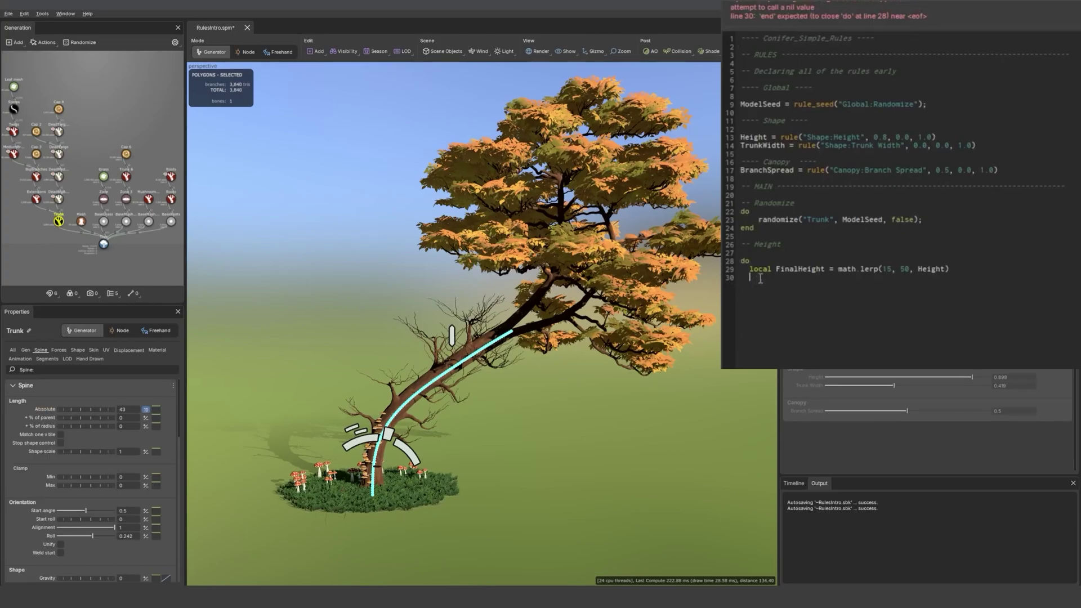
key(ctrl+v)
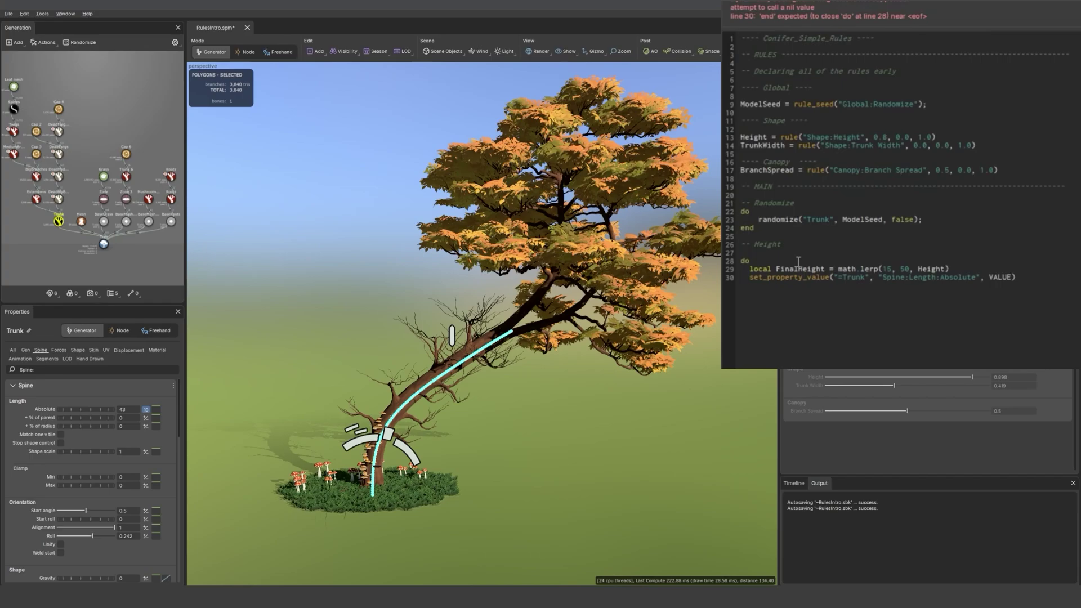
Replace the VALUE placeholder in the spine length line with FinalHeight and close the block with end.
drag(824, 269, 778, 270)
drag(991, 277, 1011, 276)
key(ctrl+v)
key(Return)
text(end)
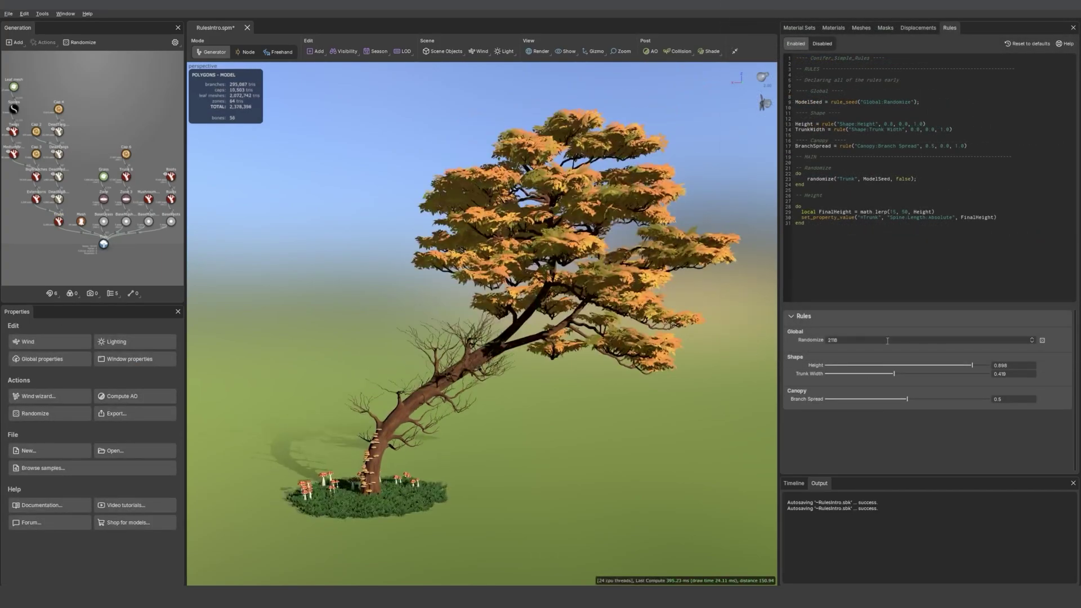
Test the trunk height script by setting the Height rule to 0.77.
mouse_move(968, 366)
mouse_down()
mouse_move(837, 368)
mouse_move(951, 367)
mouse_up()
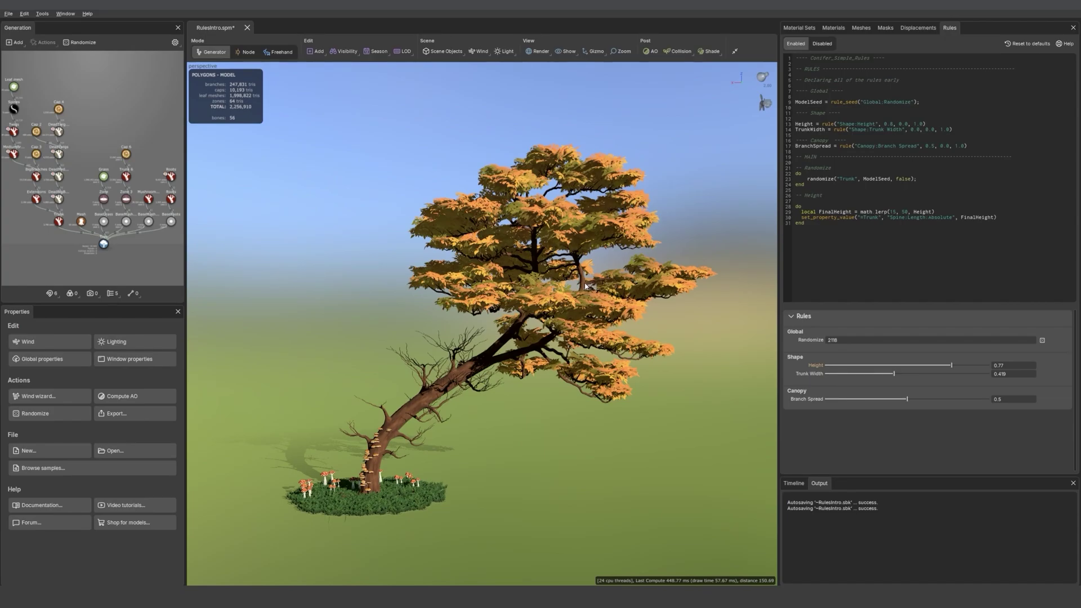
Examine the canopy's Spines and Leaf mesh generators and their properties on the tree.
click(488, 233)
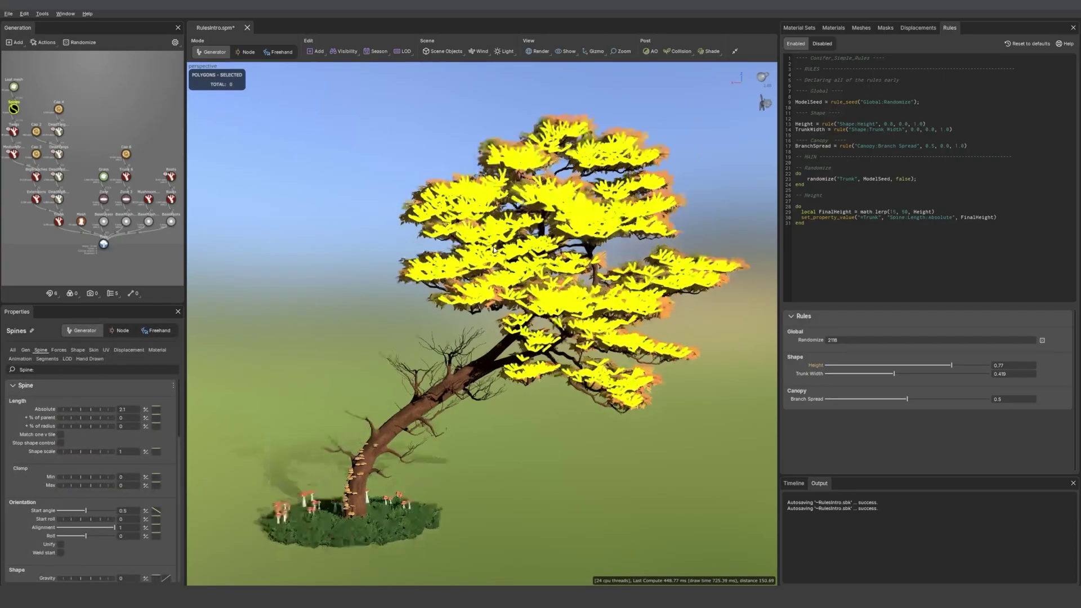
scroll(495, 251, up, 5)
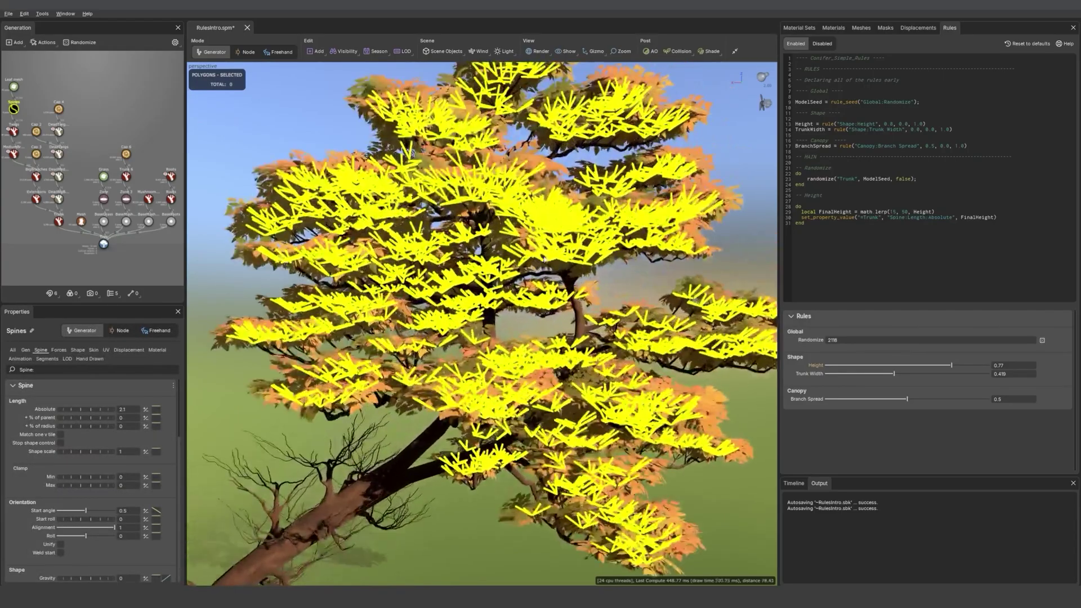
drag(544, 260, 455, 374)
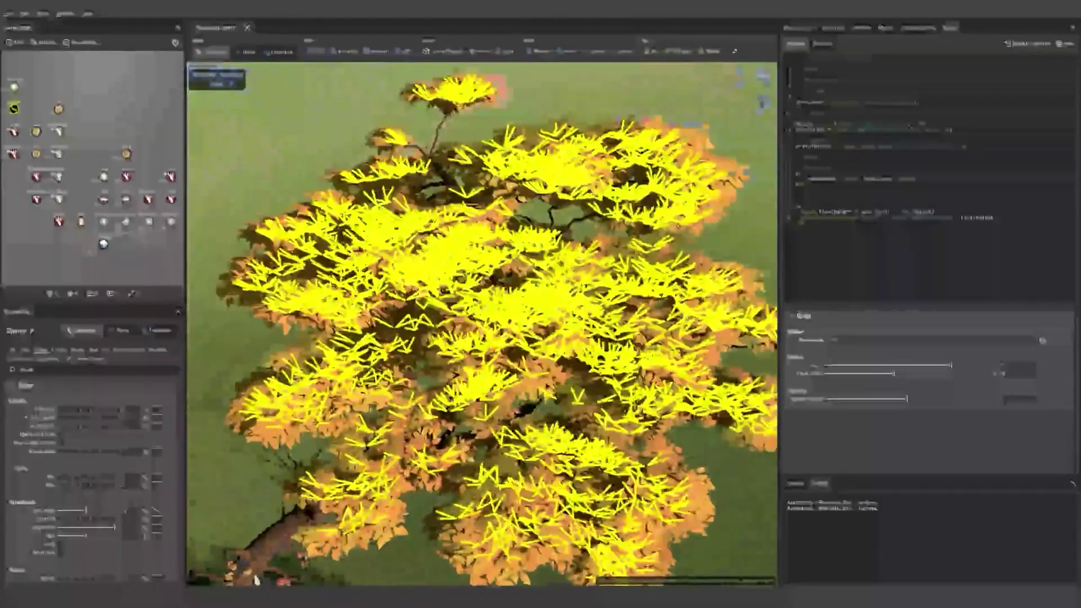
click(13, 88)
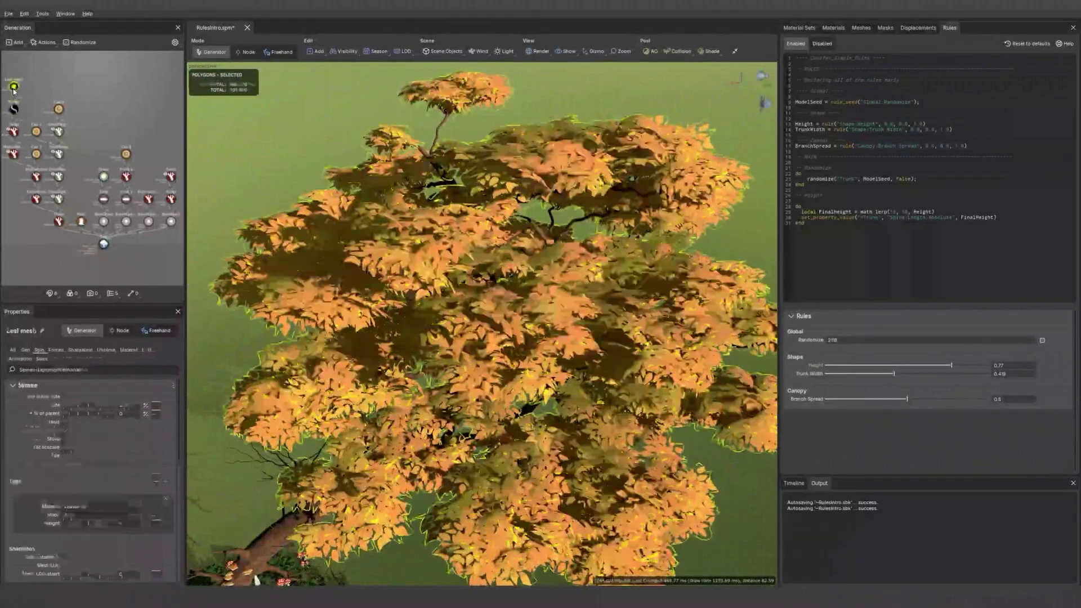
drag(500, 403, 525, 314)
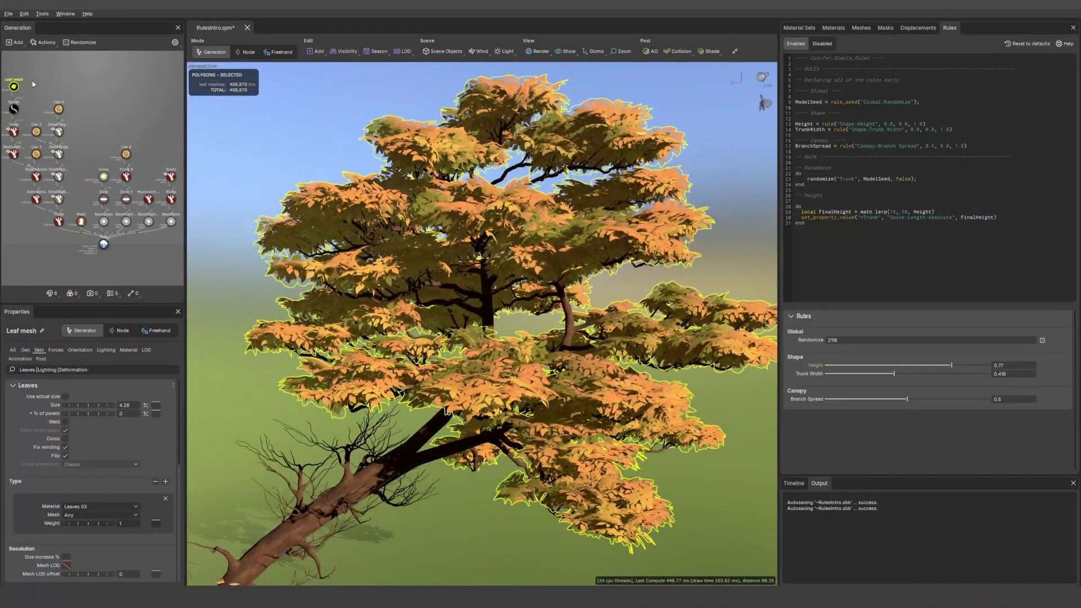
click(14, 109)
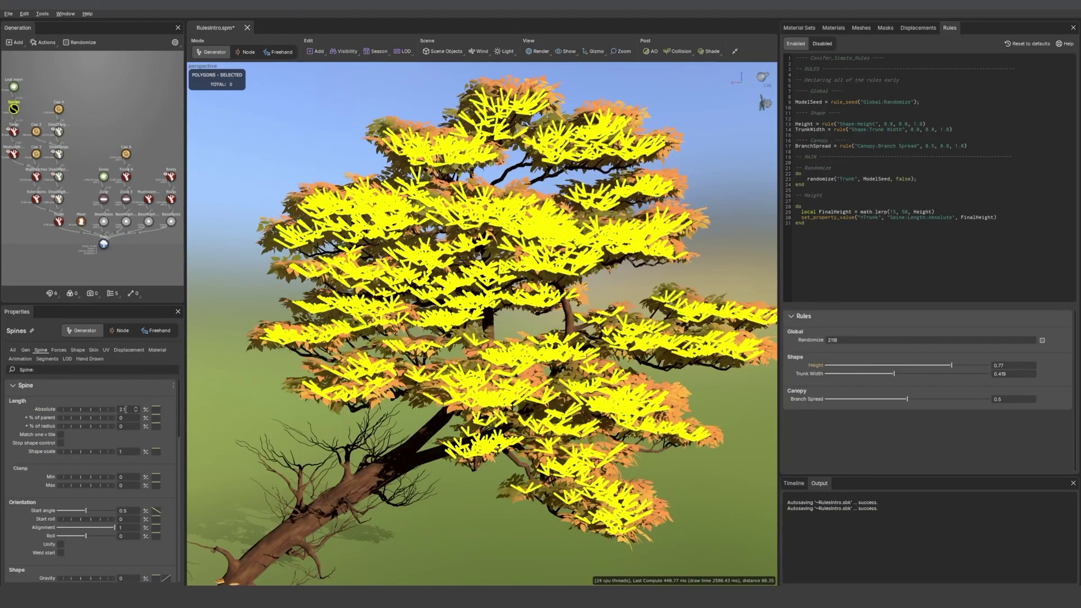
scroll(549, 408, down, 3)
scroll(549, 409, up, 1)
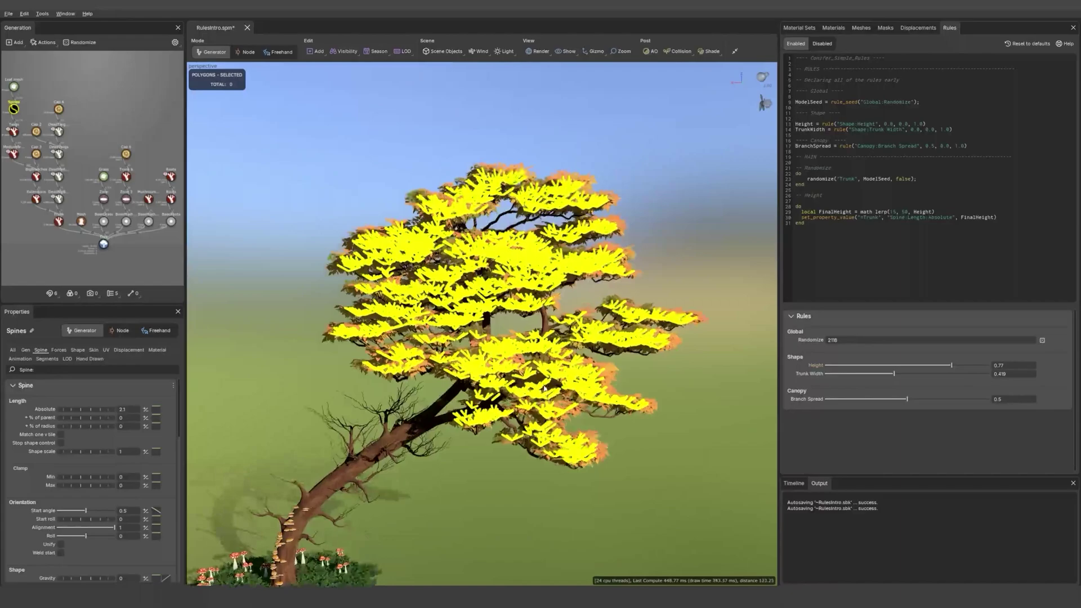
middle_drag(550, 408, 546, 388)
click(518, 434)
scroll(521, 431, up, 1)
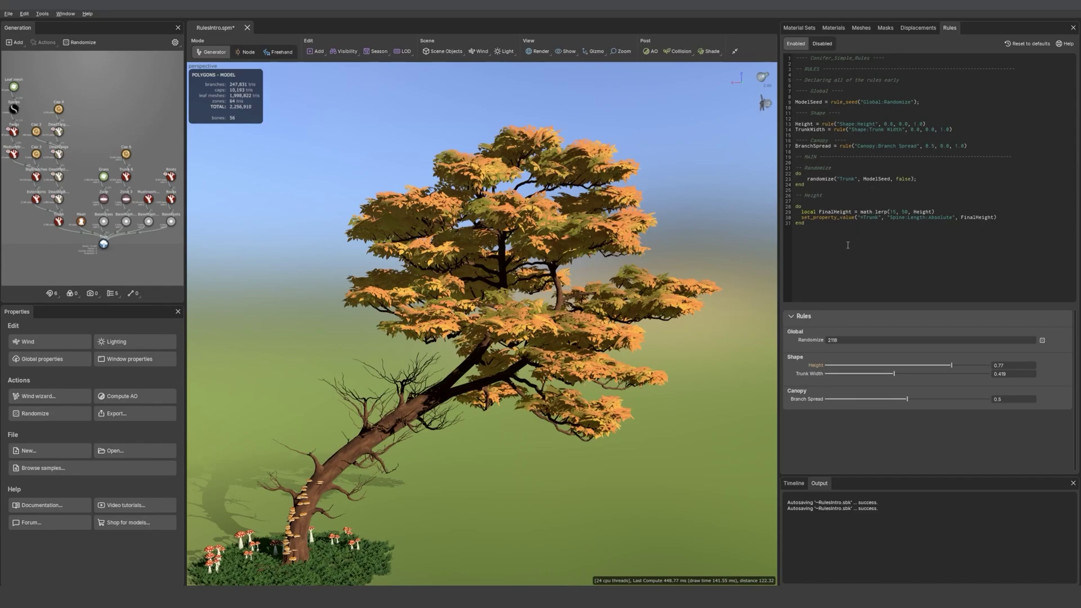
Add a "-- Trunk Width" comment below the Height block, correcting its spelling.
click(836, 231)
key(Return)
key(Return)
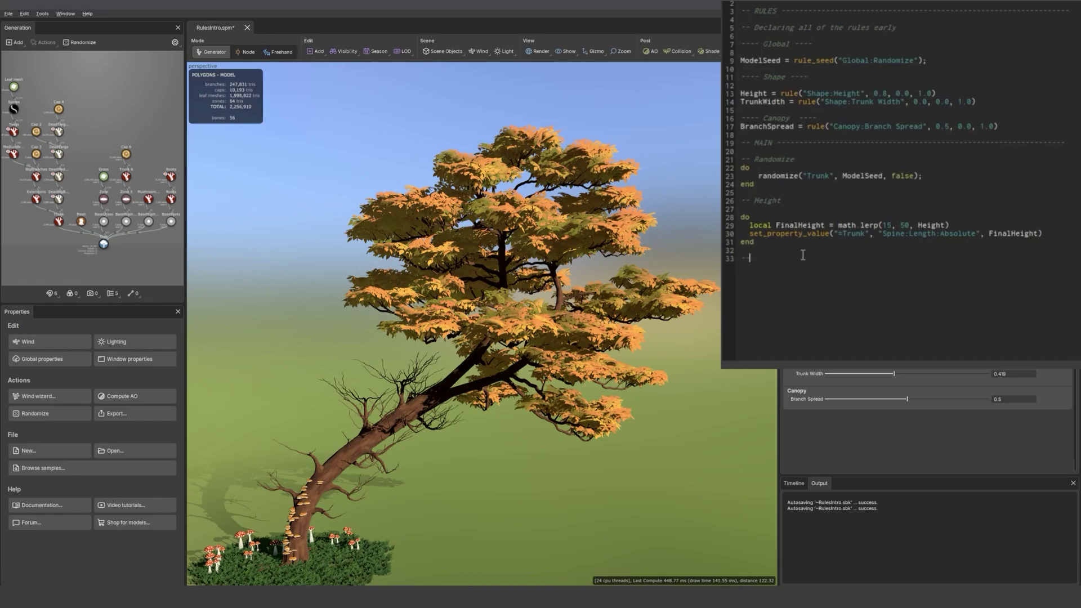
text(-- Trunk Widht)
key(Return)
key(Return)
click(813, 259)
key(BackSpace)
key(BackSpace)
text(th)
Open a do block under the Trunk Width comment and begin it with "local FinalWidth = math.lerp(".
click(772, 278)
text(do)
key(Return)
text(local FinalWidth)
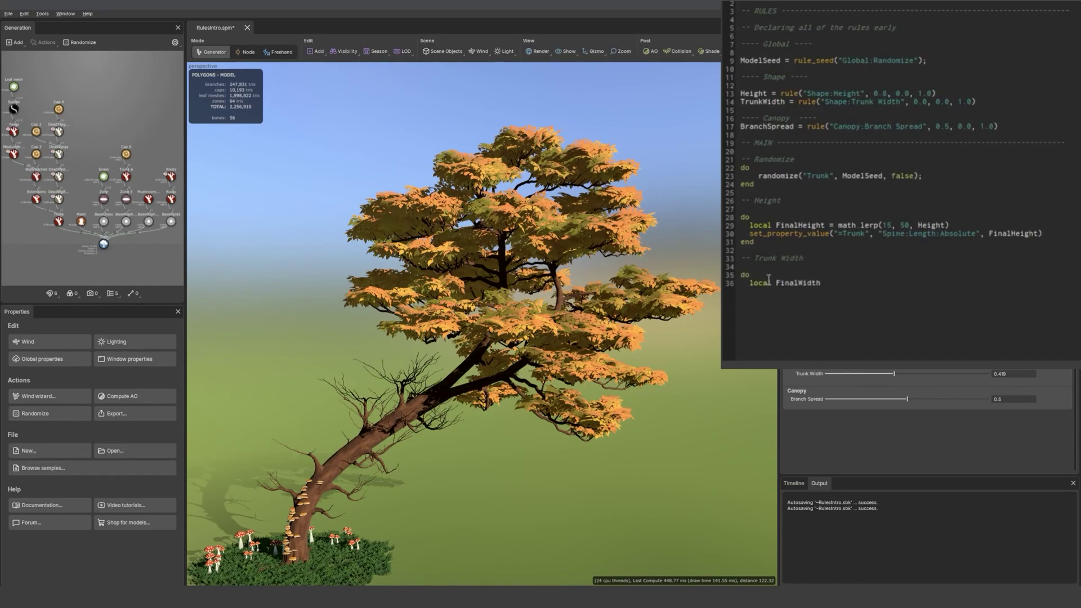
text( = math.lerp()
Check the trunk's skin radius properties and enter 0.95 and 2.65 as the FinalWidth lerp range.
click(332, 462)
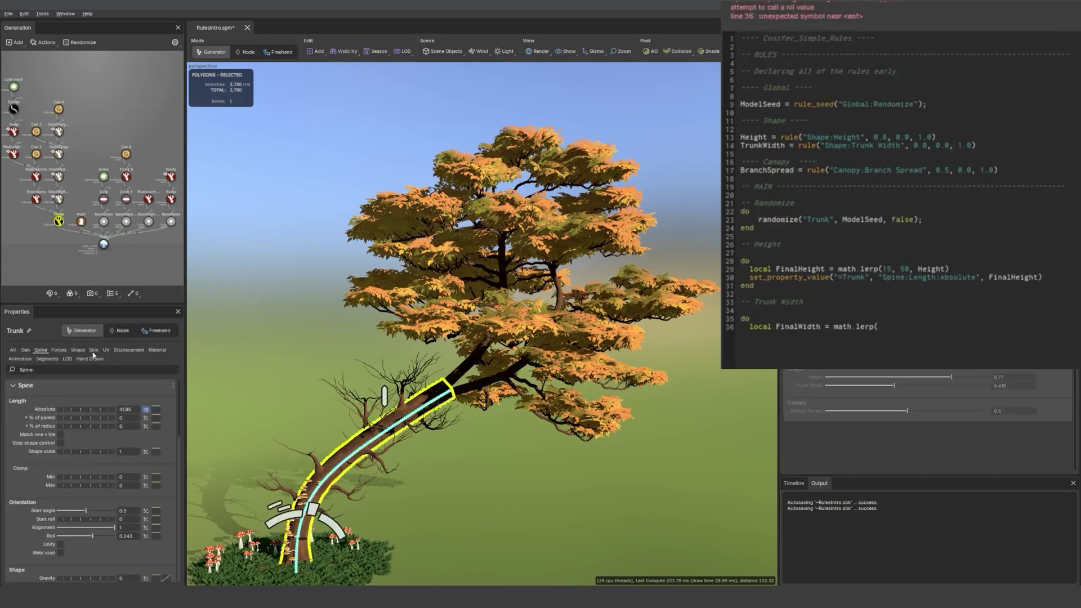
click(881, 331)
text(0.95, )
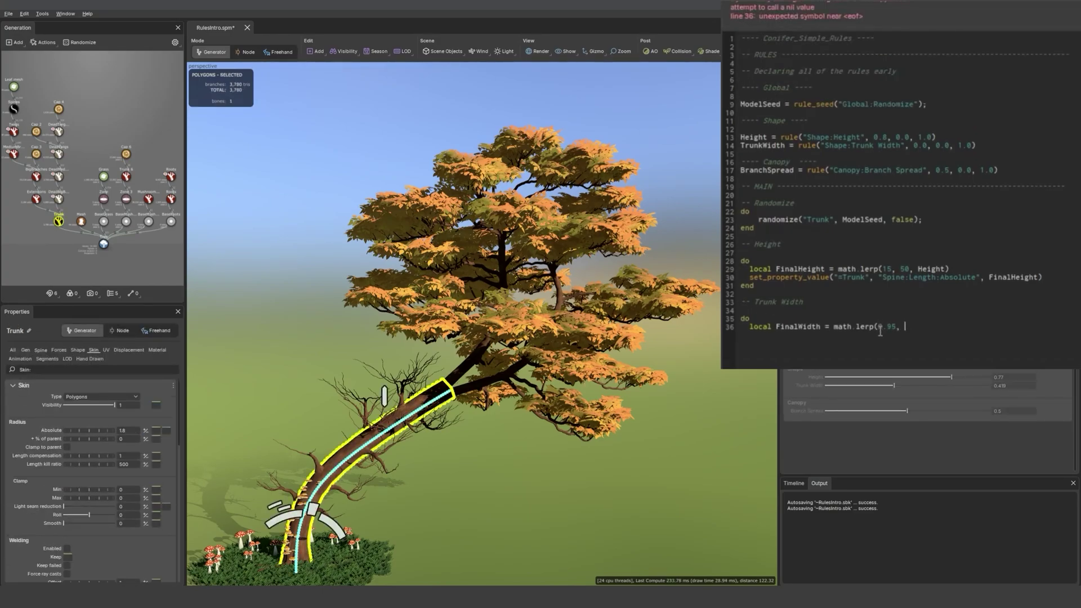
text(2.65)
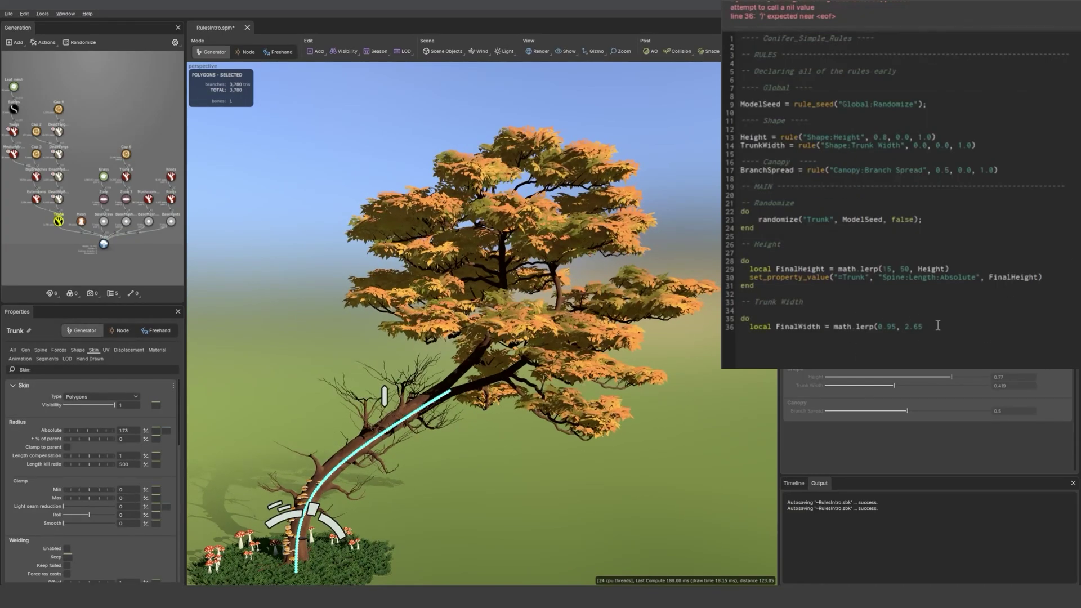
Complete the FinalWidth lerp with the TrunkWidth rule variable as its third argument and start a new line.
text(,)
double_click(785, 145)
key(ctrl+c)
click(953, 327)
key(ctrl+v)
text())
key(Return)
Insert the script edit line for the trunk's absolute skin radius below the FinalWidth line.
right_click(52, 431)
click(85, 529)
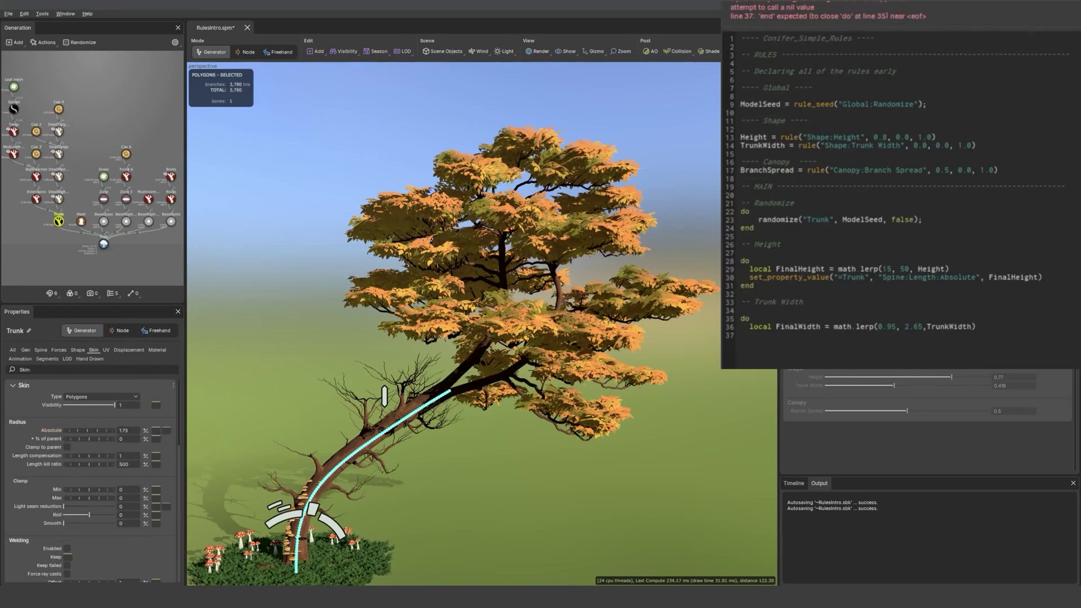
click(760, 337)
key(ctrl+v)
Replace the VALUE placeholder in the skin radius line with FinalWidth and close the block with end.
double_click(820, 326)
key(ctrl+c)
double_click(997, 335)
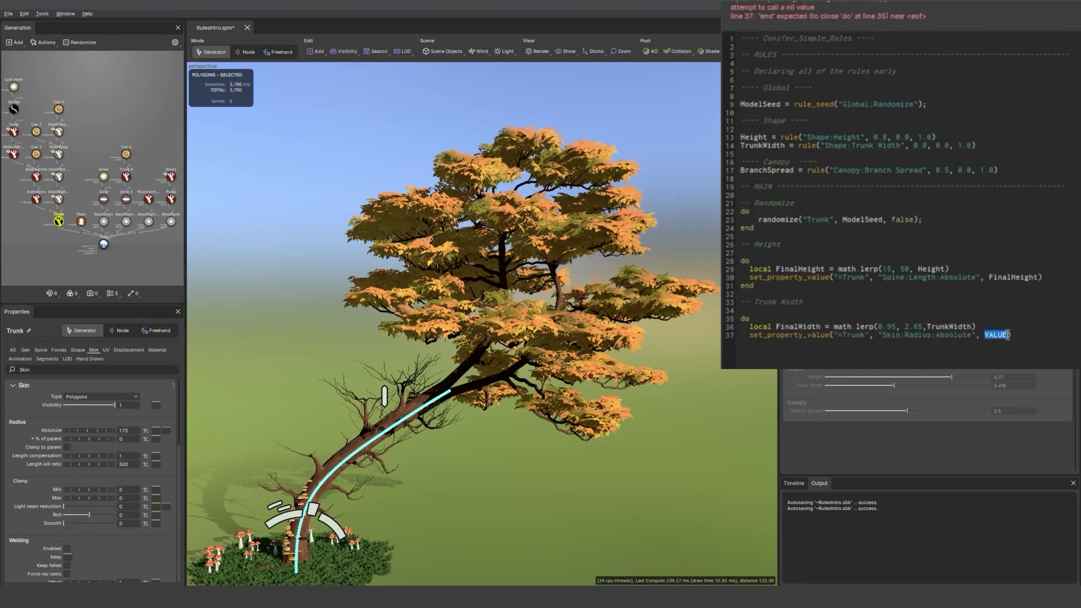
key(ctrl+v)
key(Return)
text(end)
key(Return)
Test the trunk width script by setting the Trunk Width rule to 0.425.
drag(947, 376, 895, 376)
middle_drag(693, 399, 742, 350)
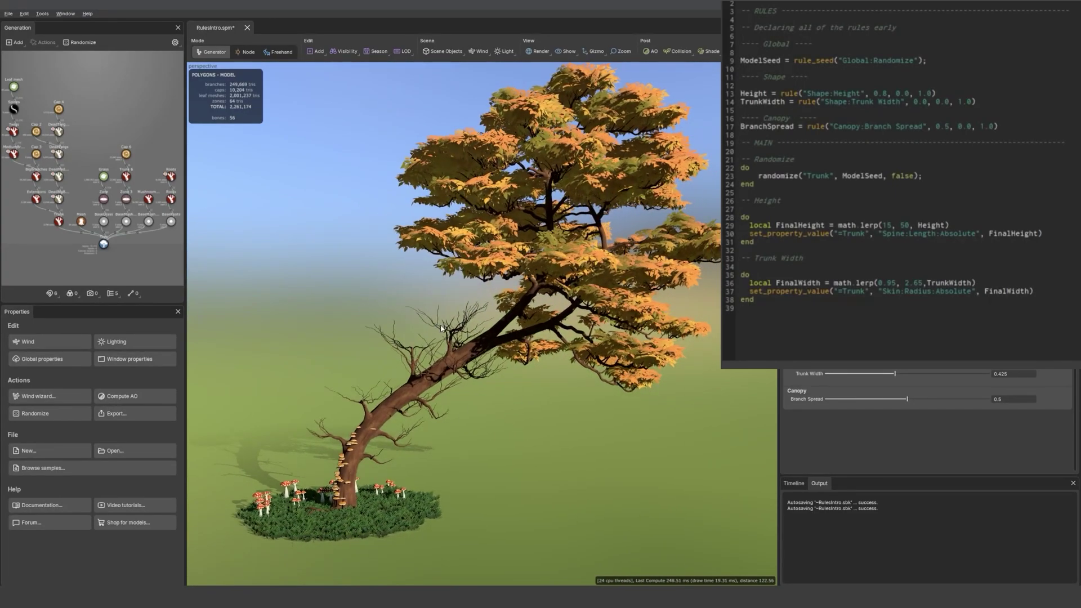
Shorten the dead twigs on the trunk by lowering their spine length % of parent.
click(59, 153)
click(59, 132)
click(40, 350)
drag(96, 418, 83, 418)
click(552, 430)
middle_drag(552, 431, 520, 456)
Preview the WindForce effect on the Trunk generator by switching that force off and back on.
click(763, 314)
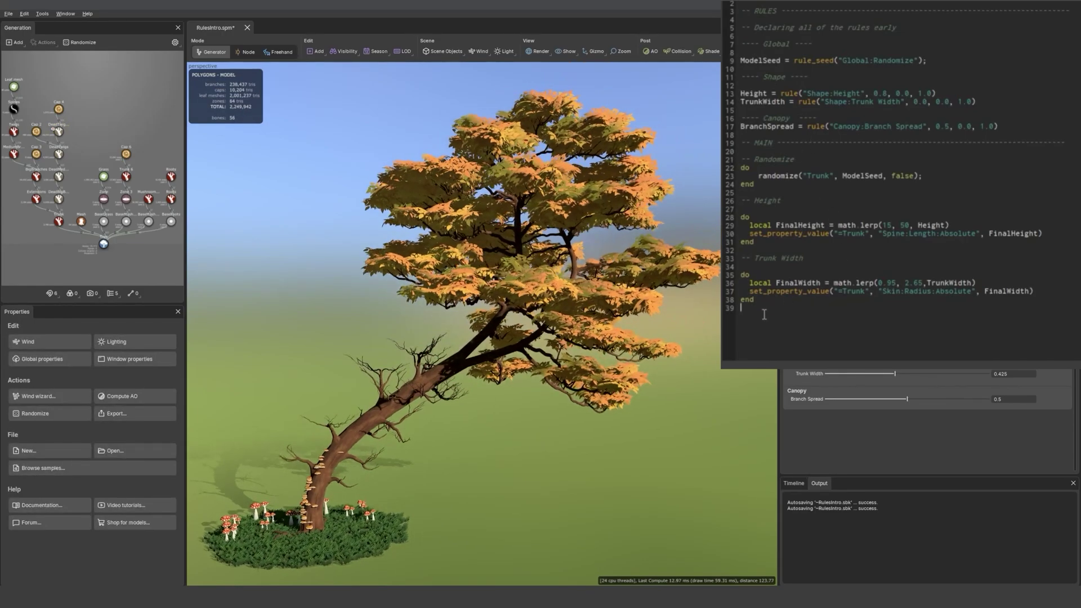
key(Return)
click(59, 221)
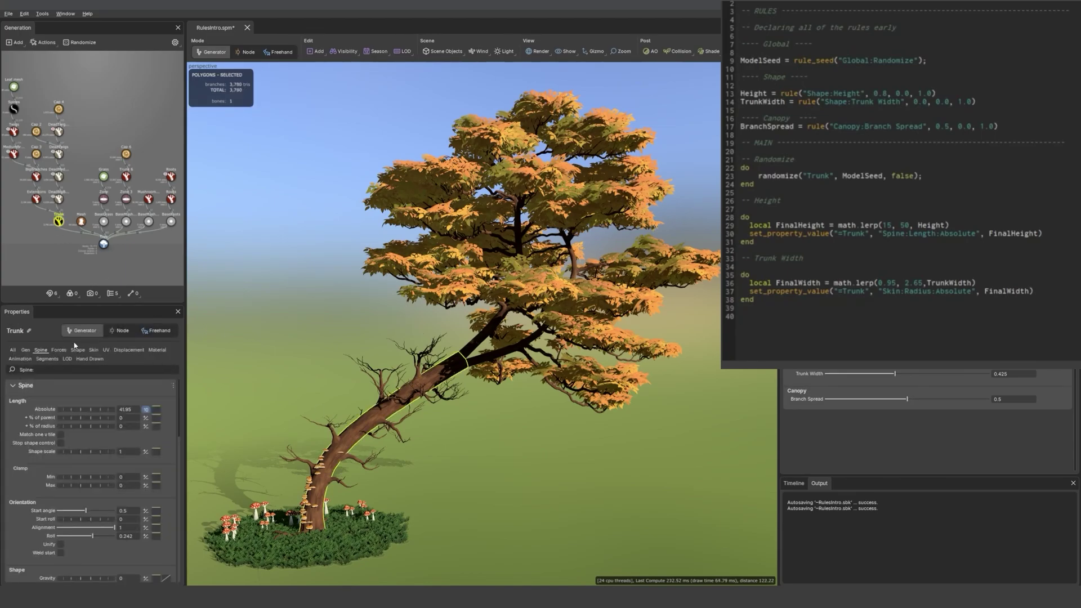
click(59, 349)
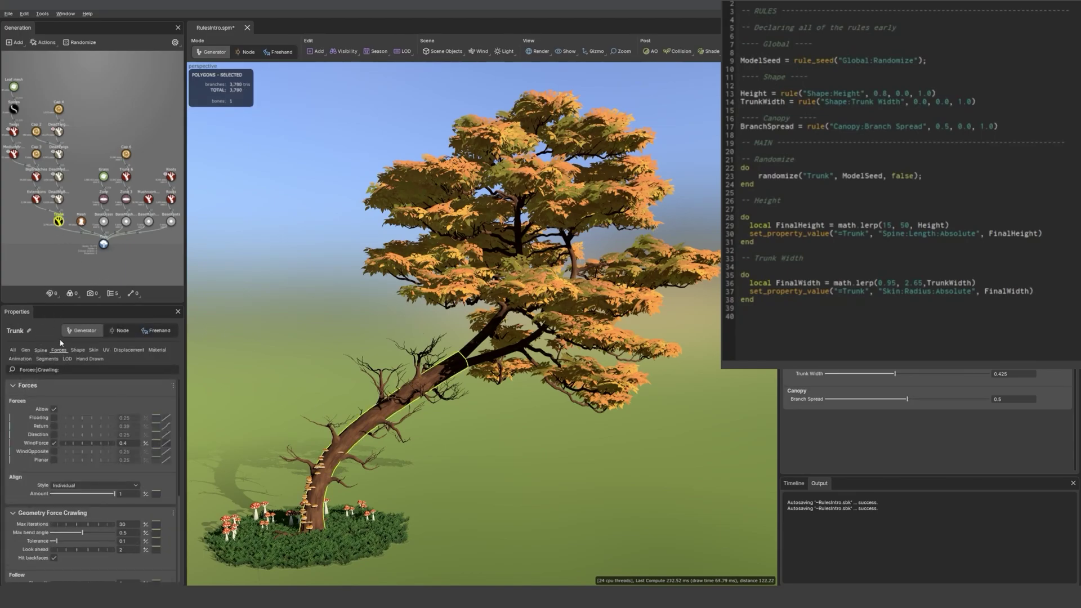
click(54, 444)
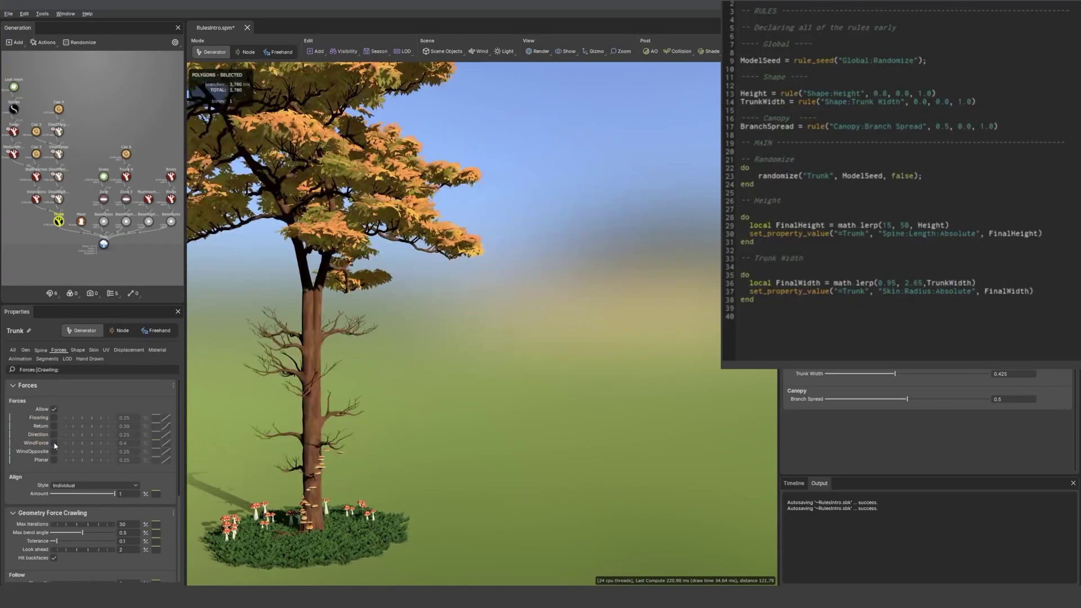
scroll(306, 364, down, 3)
scroll(306, 363, up, 1)
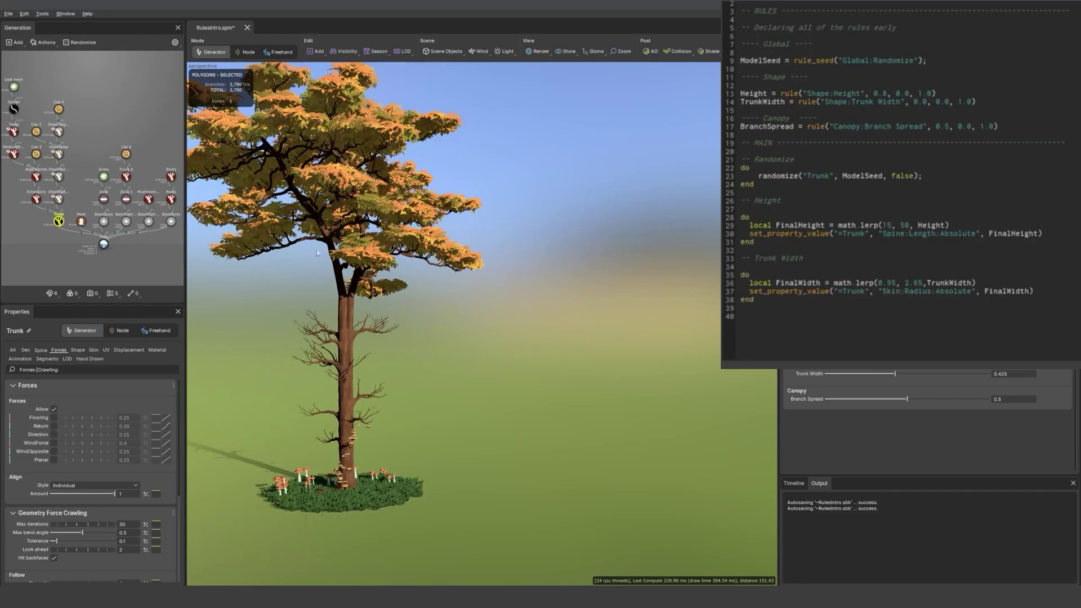
click(54, 443)
scroll(451, 426, up, 3)
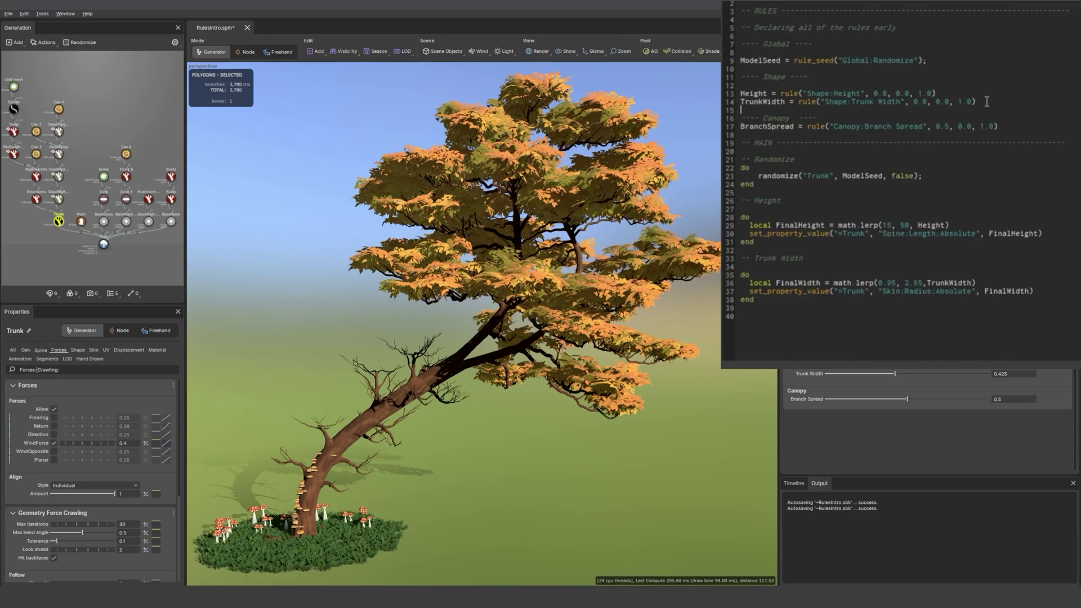
Declare a TrunkBend rule below TrunkWidth, reusing that line's arguments "Shape:Trunk Width", 0.0, 0.0, 1.0.
key(Return)
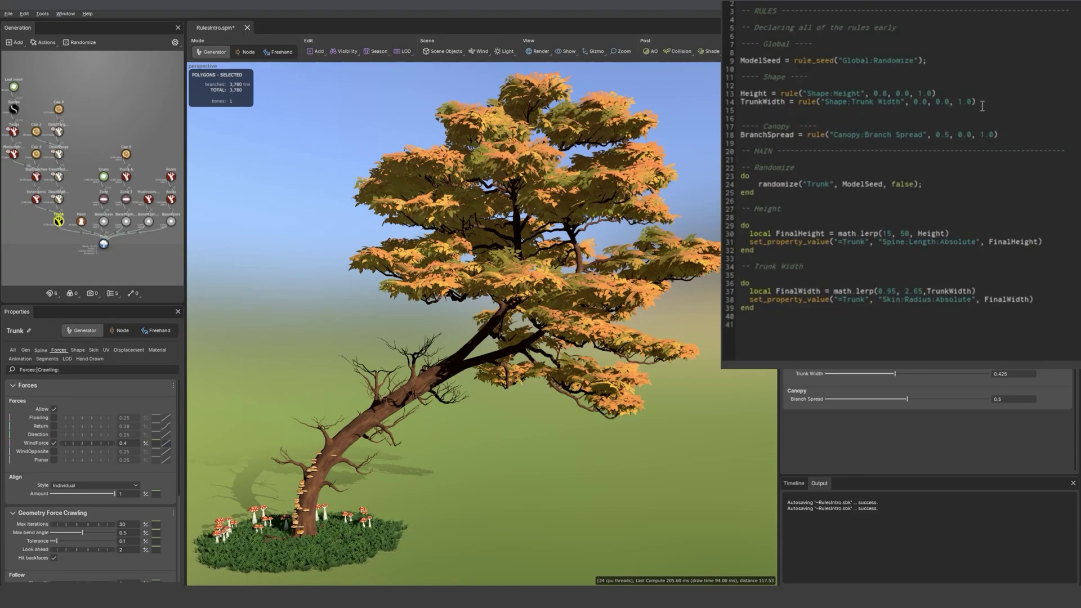
text(TrunkBend = rule("S)
drag(976, 102, 811, 111)
key(ctrl+c)
key(ctrl+v)
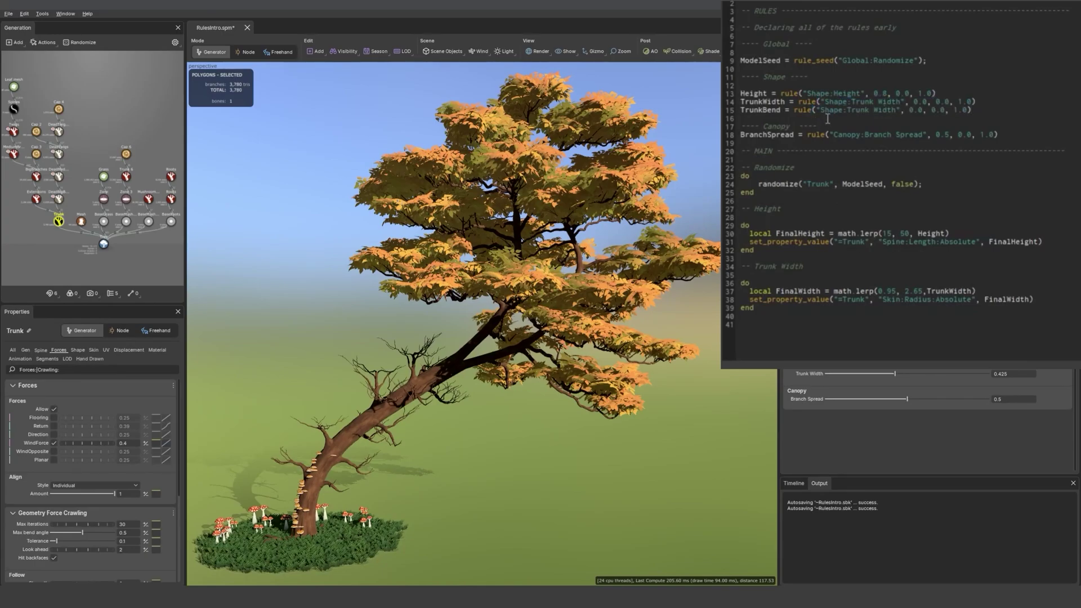
Change the TrunkBend rule's label to "Shape:Wind Blown".
click(896, 110)
key(BackSpace)
key(BackSpace)
key(BackSpace)
key(BackSpace)
key(BackSpace)
key(BackSpace)
key(BackSpace)
key(BackSpace)
key(BackSpace)
key(BackSpace)
key(BackSpace)
text(Wind BLown)
key(BackSpace)
key(BackSpace)
key(BackSpace)
key(BackSpace)
text(lown)
click(834, 241)
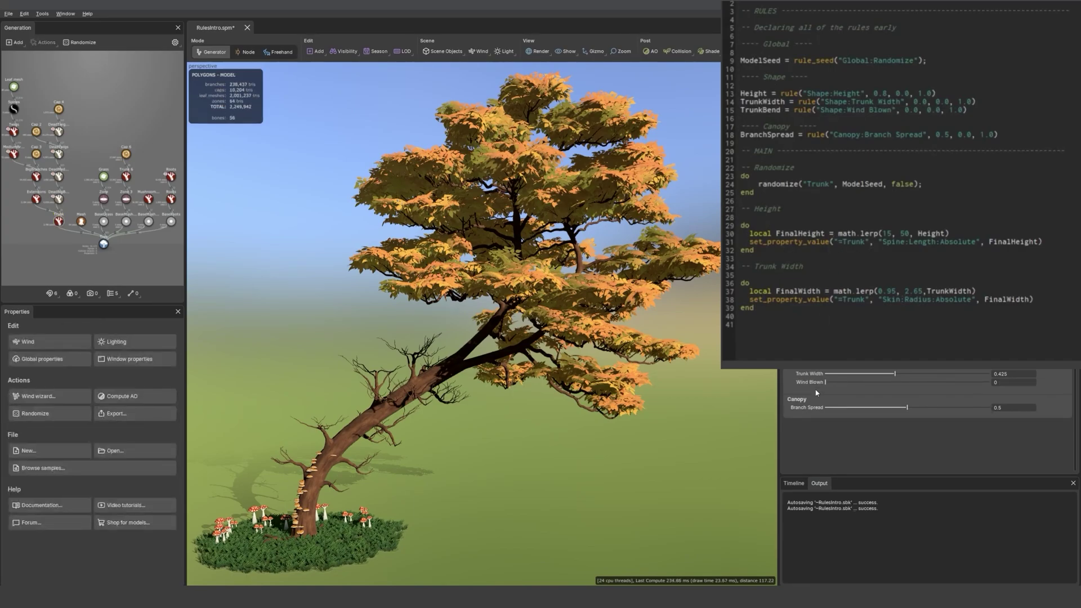
Set the default value of the Wind Blown rule declaration to 0.5.
click(917, 110)
key(BackSpace)
text(6)
Add a "--Trunk Bend" section at the script's end with a do block starting "local FinalTrunkBend = math.lerp(".
text(Trunk Bend)
key(Return)
key(Return)
text(do)
key(Return)
text(local FinalTrunkBend = math.lerp)
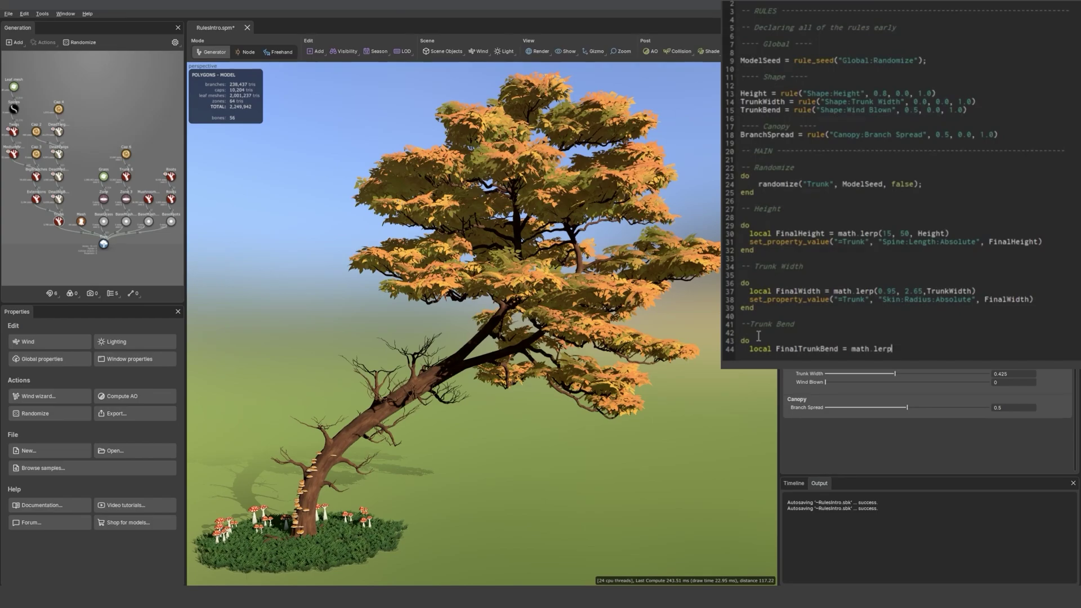
text(()
Check the trunk's WindForce setting and complete the FinalTrunkBend lerp with the arguments 0, 0.8, TrunkBend.
click(347, 441)
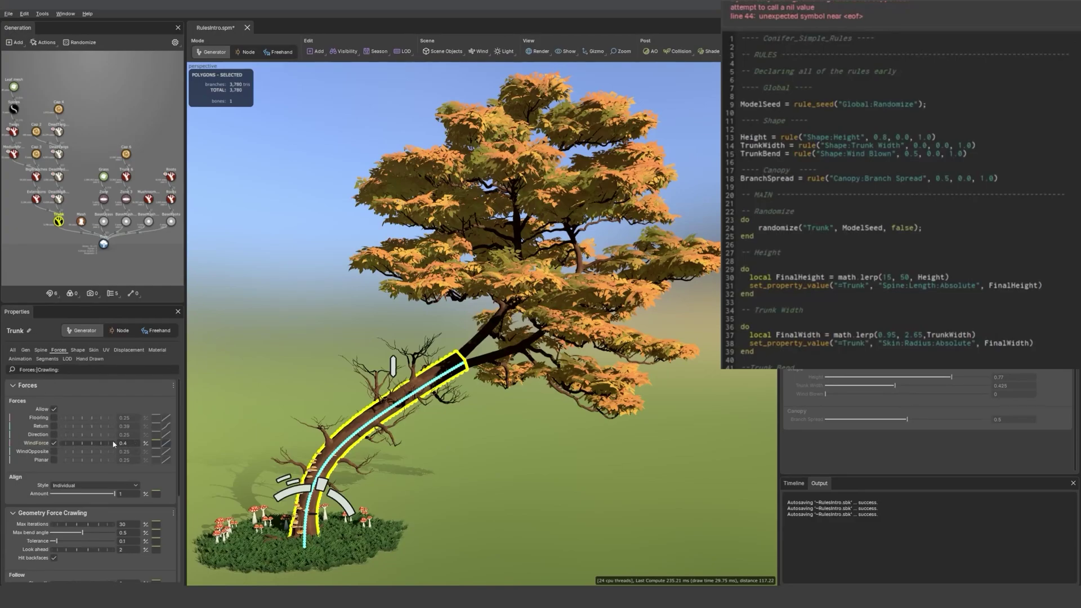
scroll(823, 366, down, 1)
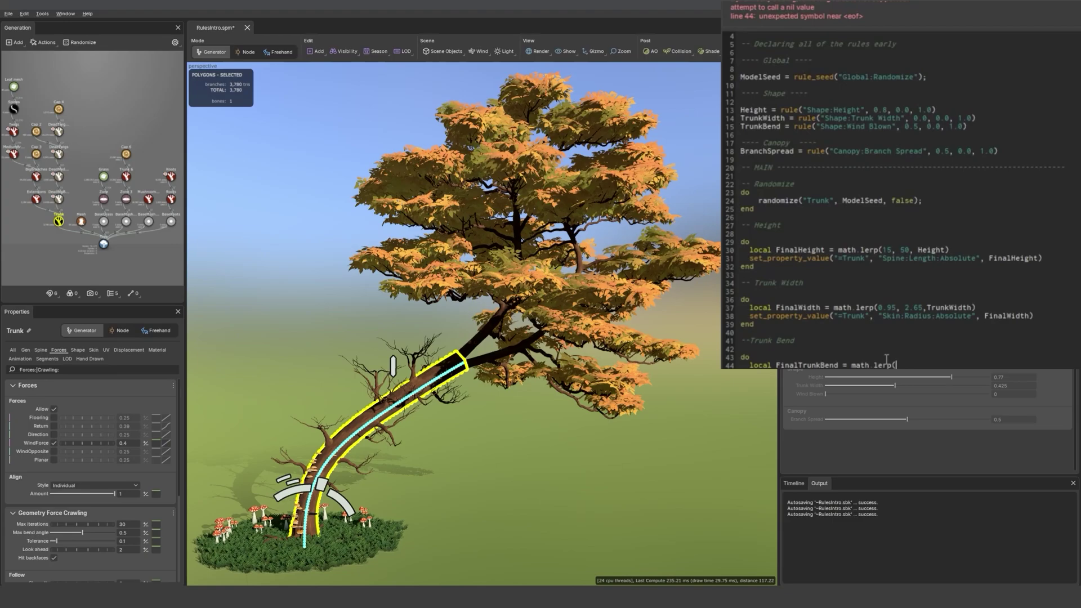
text(0, 0.8,)
drag(783, 126, 741, 126)
click(939, 365)
key(ctrl+v)
text())
Insert the script edit line for the trunk's WindForce property below the FinalTrunkBend line.
right_click(35, 443)
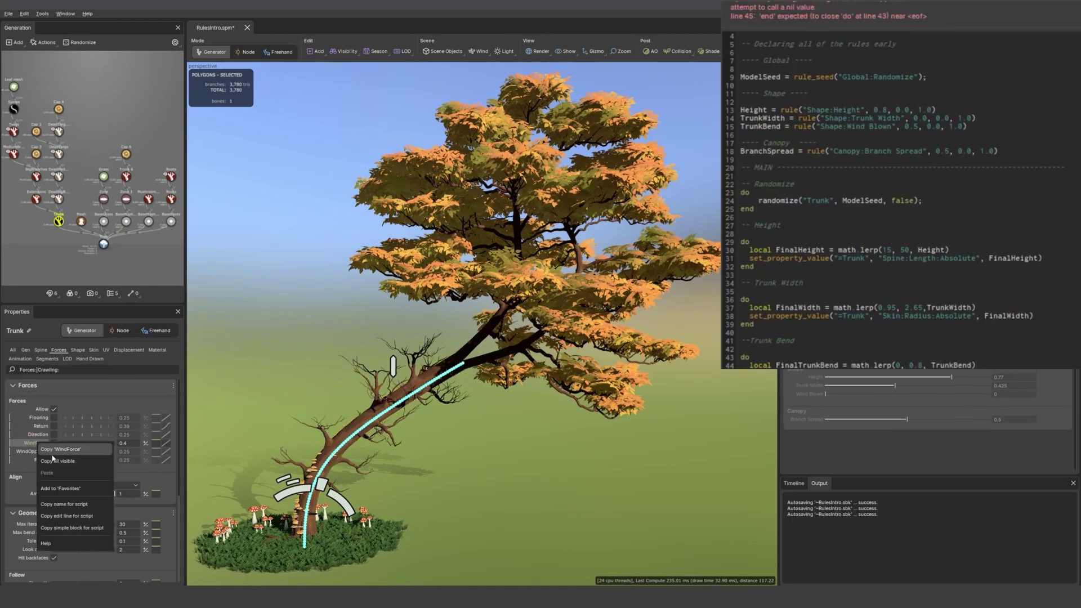
click(68, 516)
click(984, 365)
key(Return)
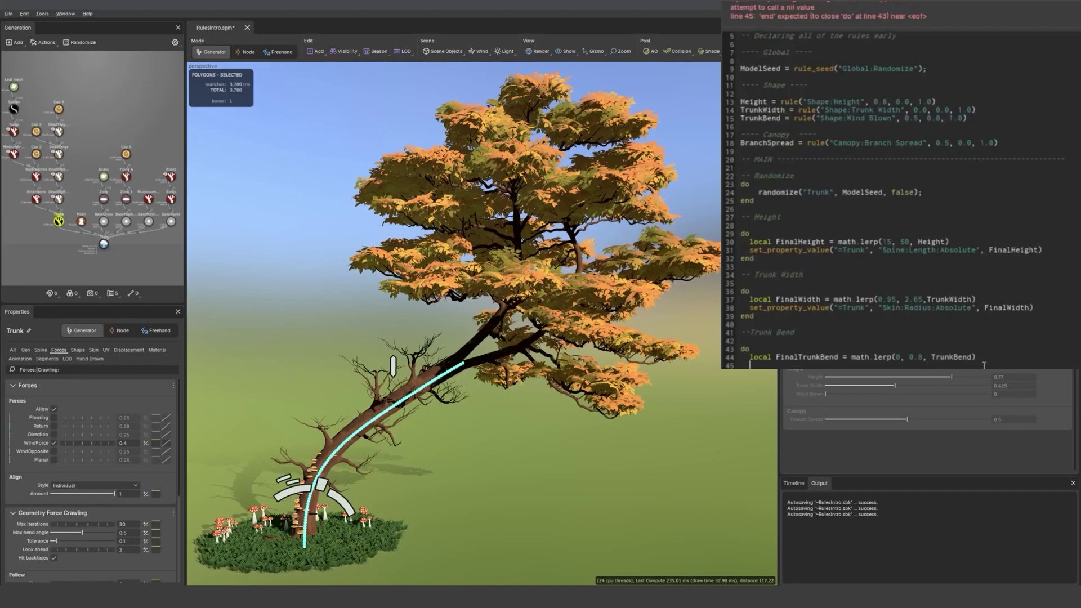
key(ctrl+v)
Replace the VALUE placeholder in the WindForce line with FinalTrunkBend and close the block with end.
drag(838, 357, 776, 357)
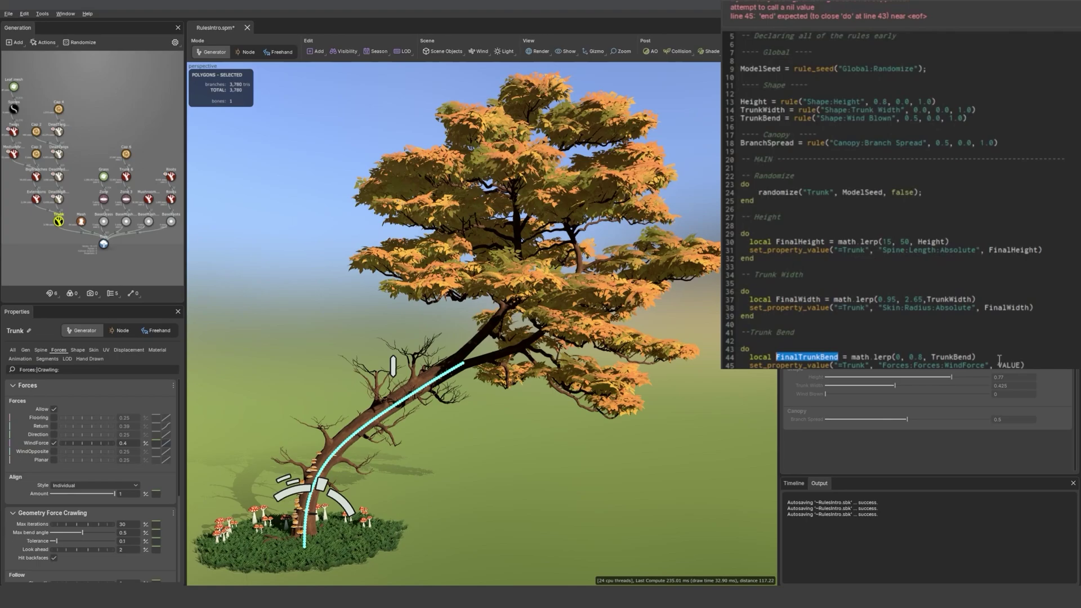
drag(998, 364, 1020, 365)
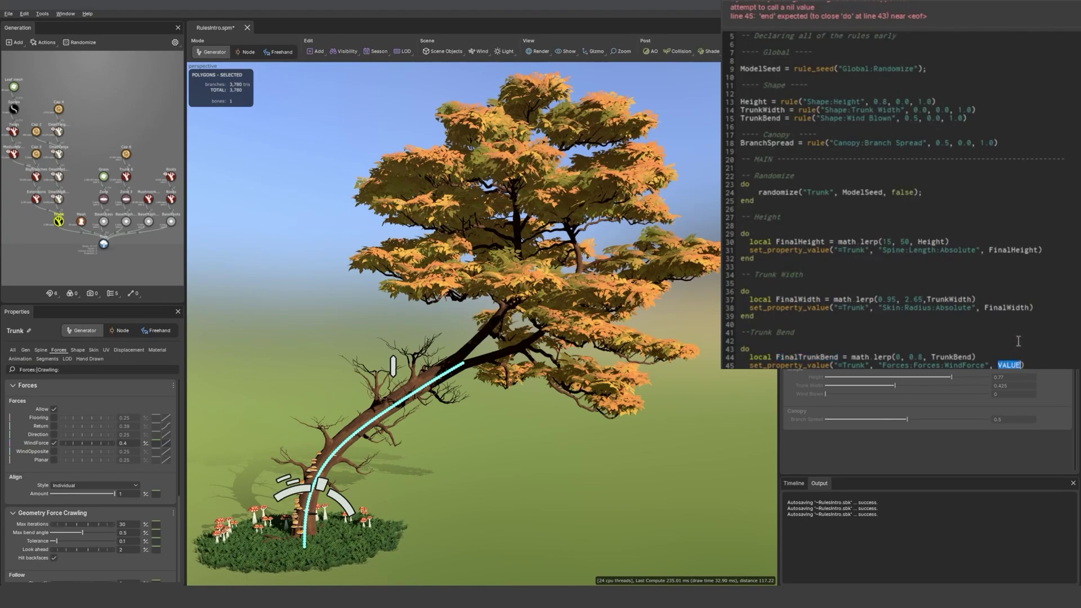
key(ctrl+v)
text(end)
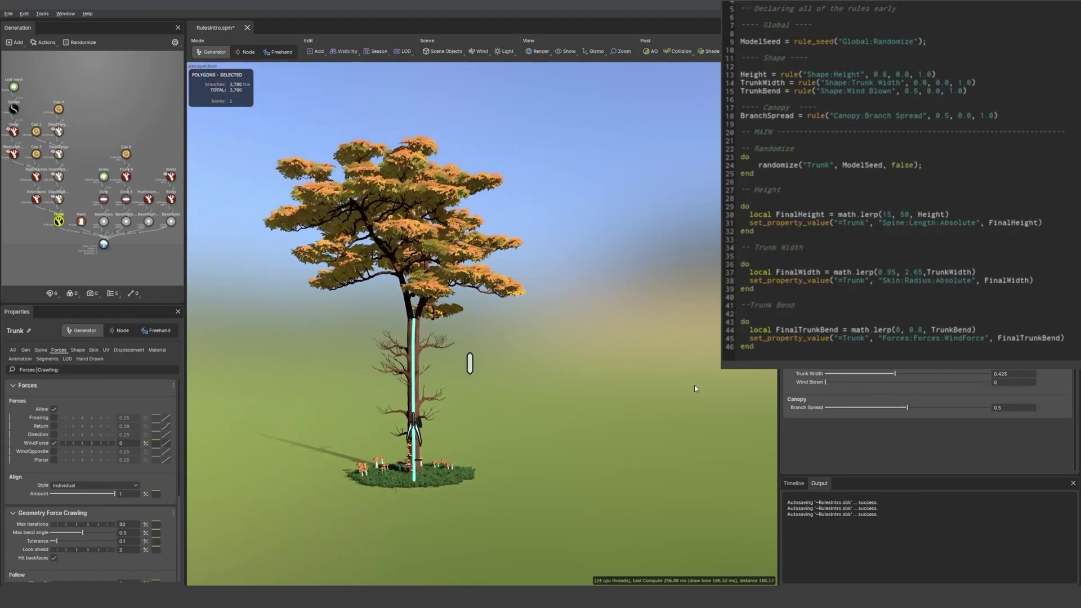
Raise the trunk's late spine noise amount to 2.1.
click(419, 385)
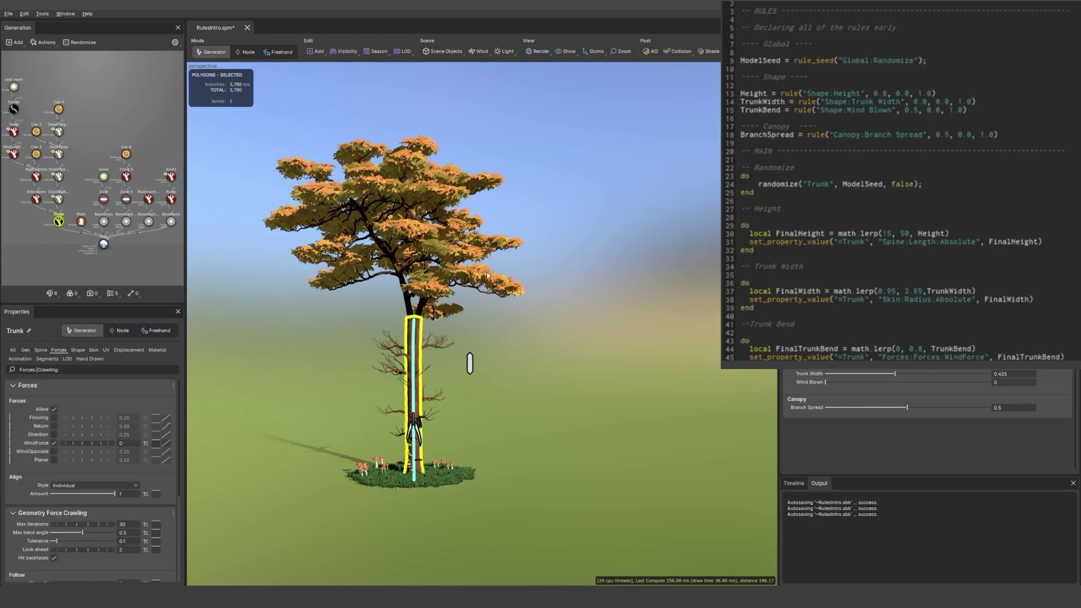
click(42, 350)
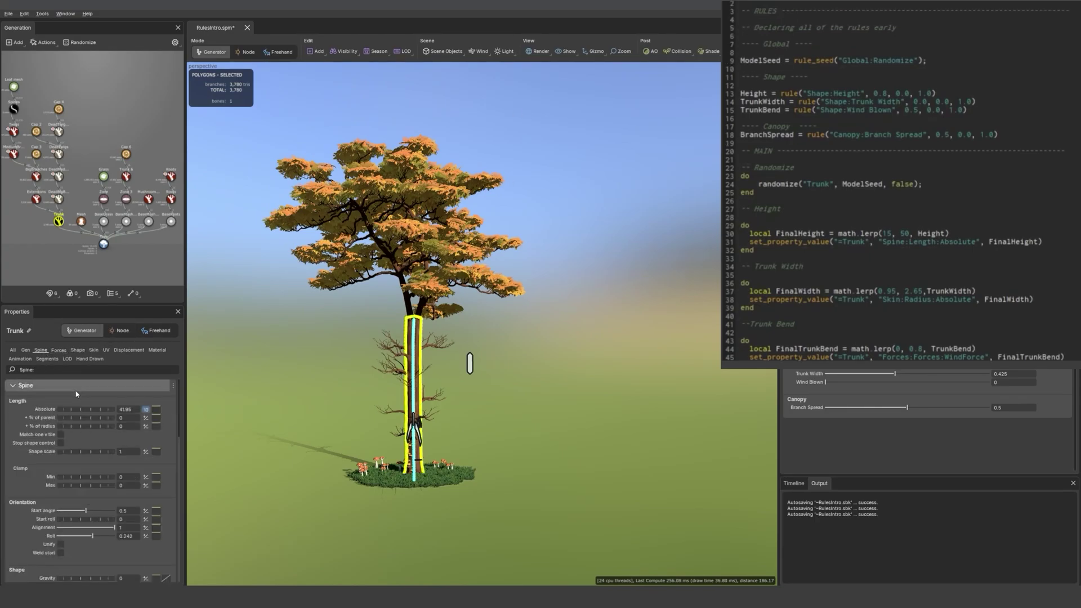
scroll(100, 512, down, 2)
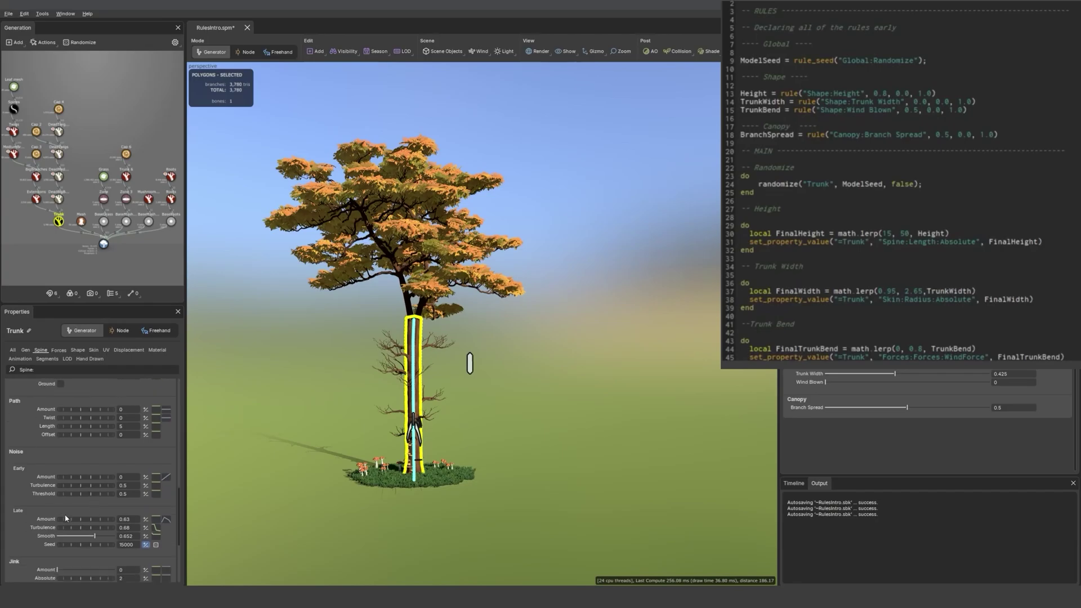
drag(70, 522, 134, 526)
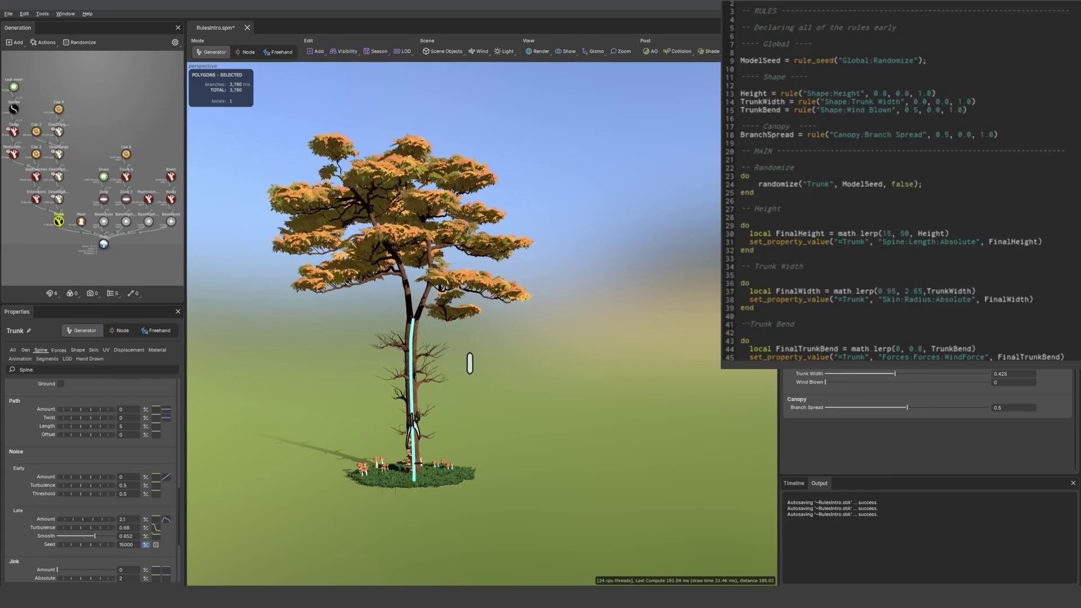
Test the trunk bend script by setting the Wind Blown rule to 0.591 and Trunk Width to 0.547.
click(904, 382)
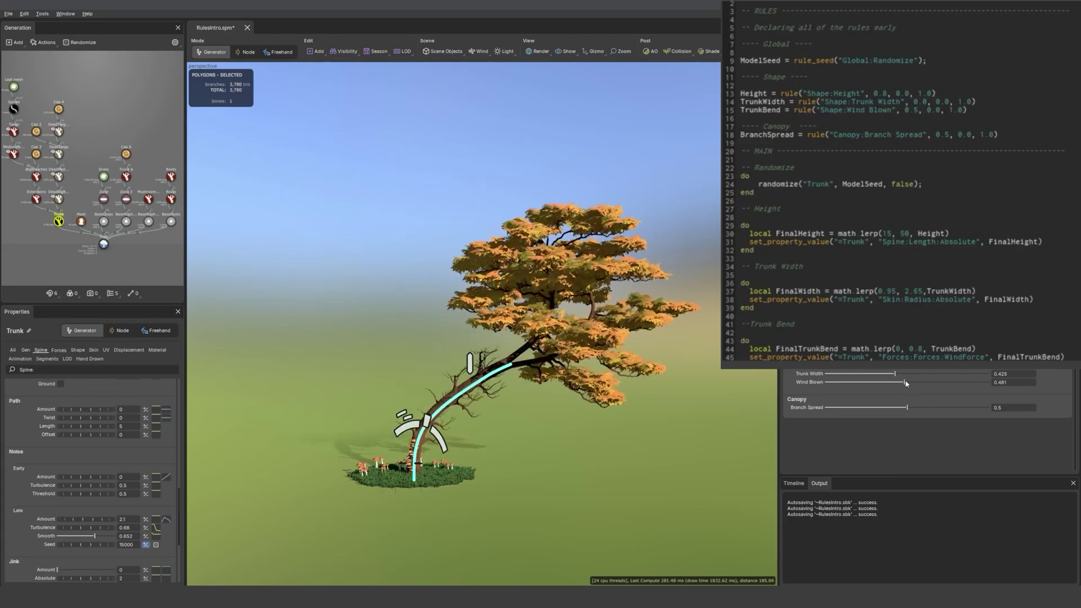
scroll(605, 432, up, 3)
scroll(599, 431, down, 3)
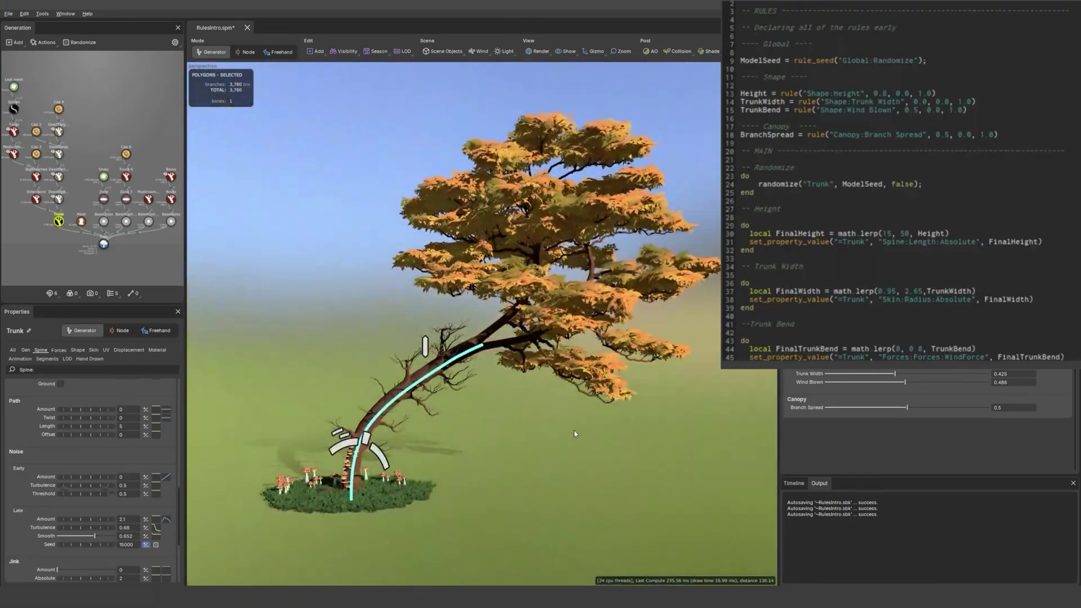
click(922, 383)
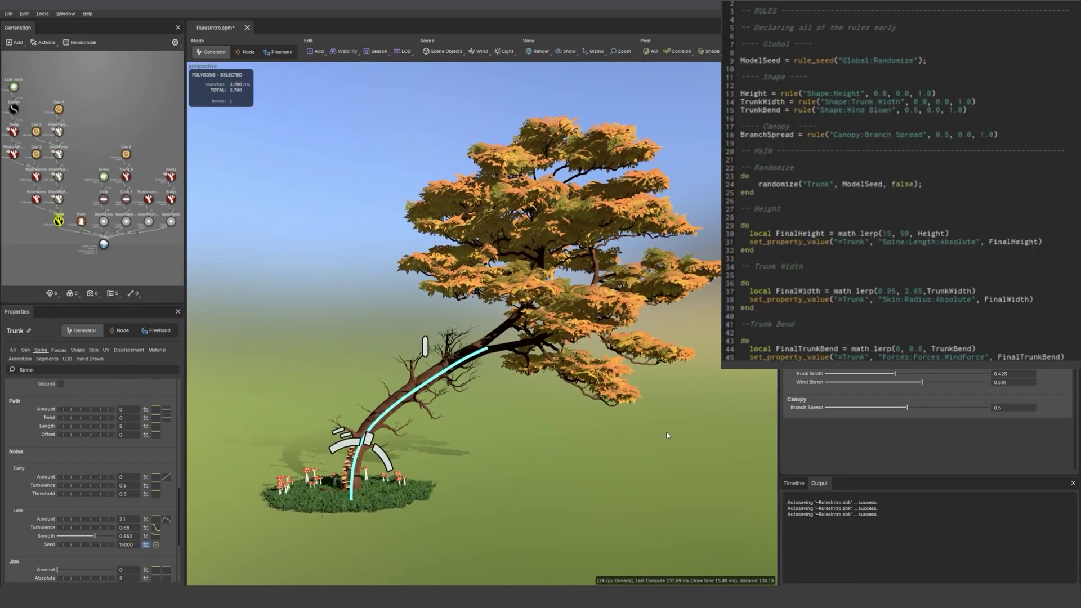
click(525, 415)
drag(895, 374, 915, 374)
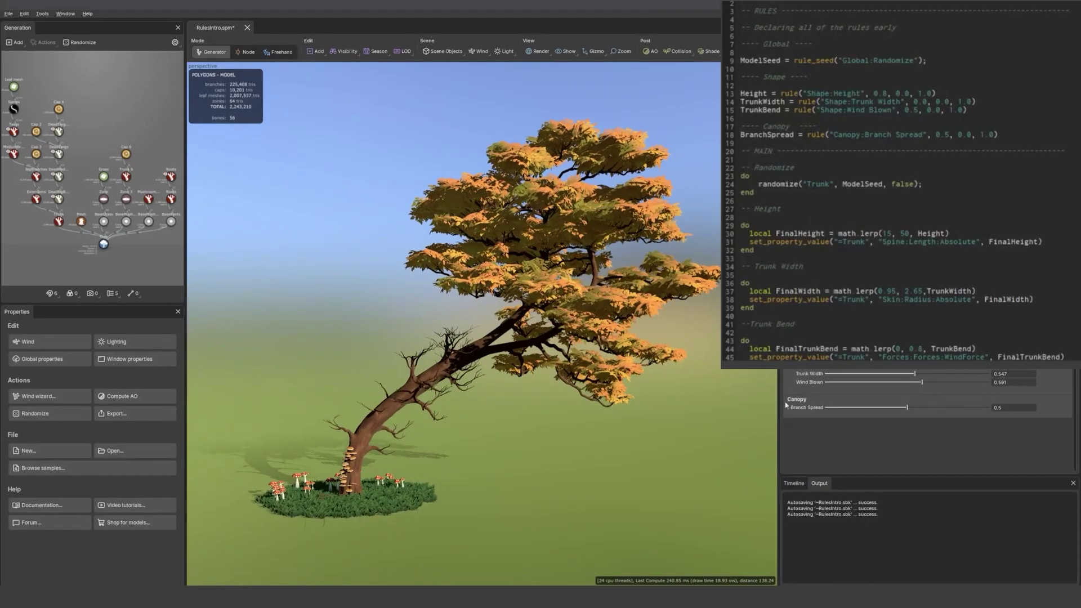
Add a "--Branch Spread" comment section below the Trunk Bend block in the script.
scroll(994, 297, down, 1)
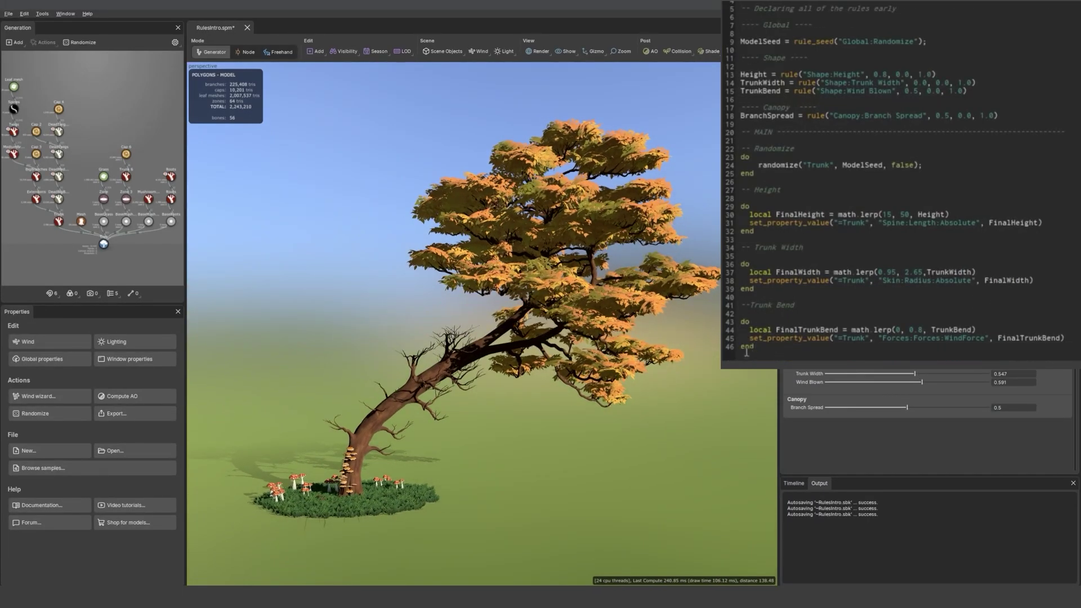
key(Return)
key(Return)
text(--)
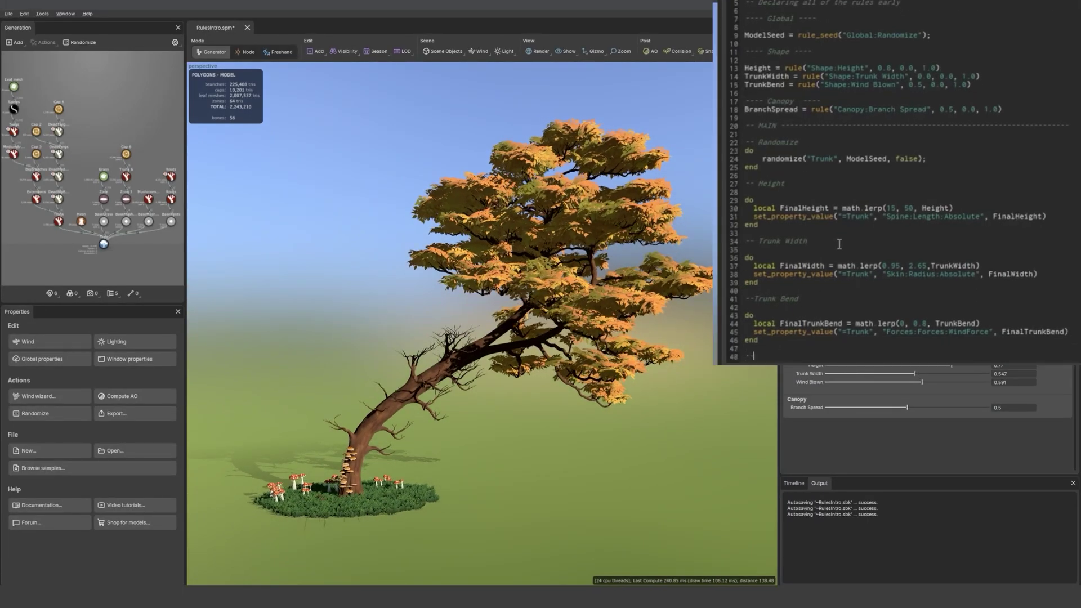
text(Branch Spread)
key(Return)
key(Return)
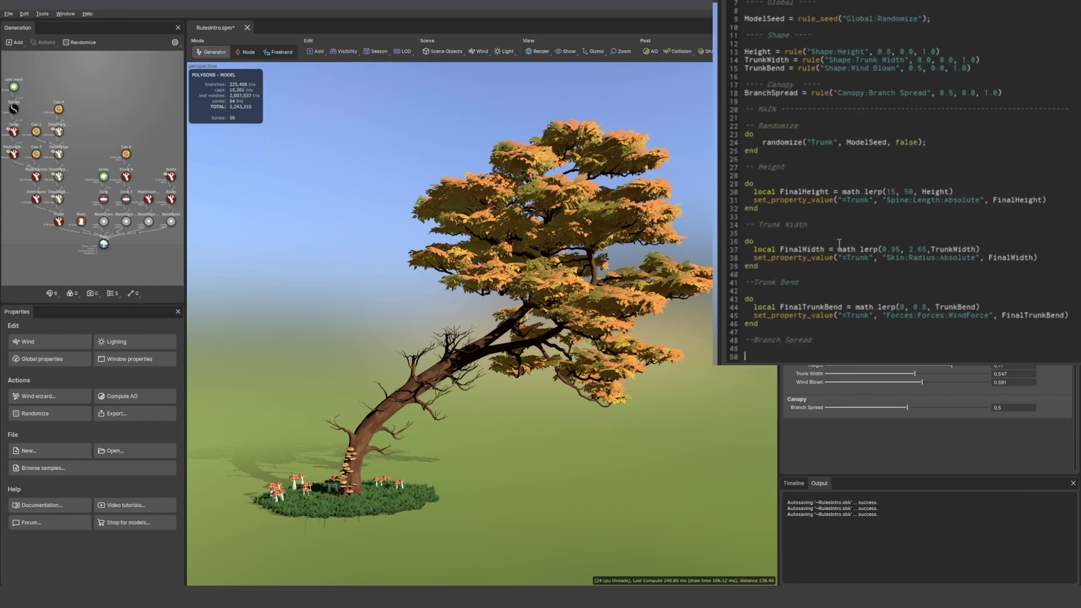
Select the BigBranches generator and start a do block under Branch Spread with "local FinalBranchSpread = math.lerp(".
click(553, 350)
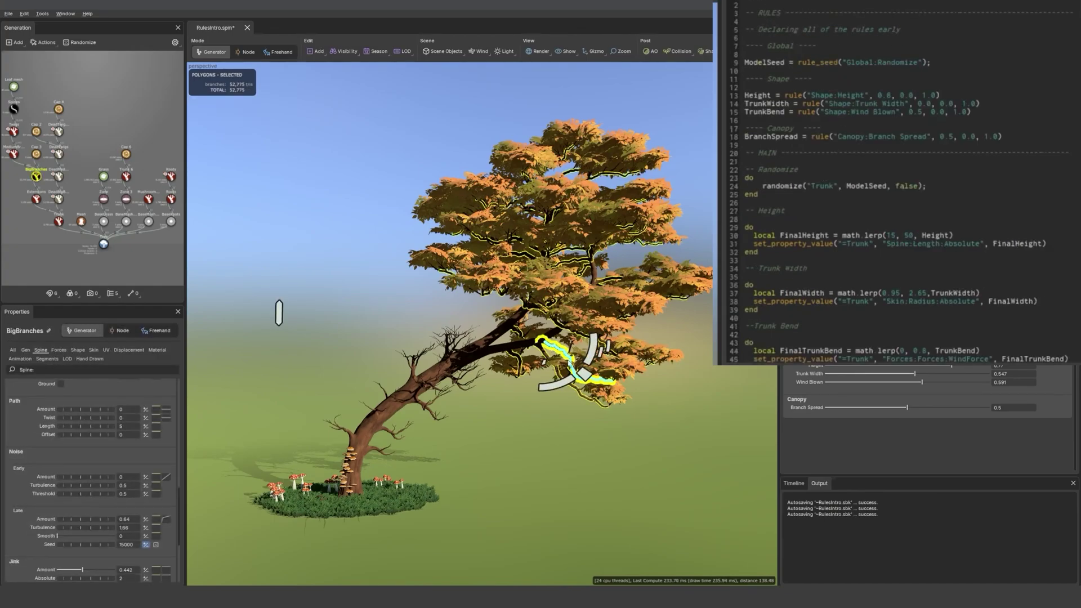
scroll(779, 307, down, 2)
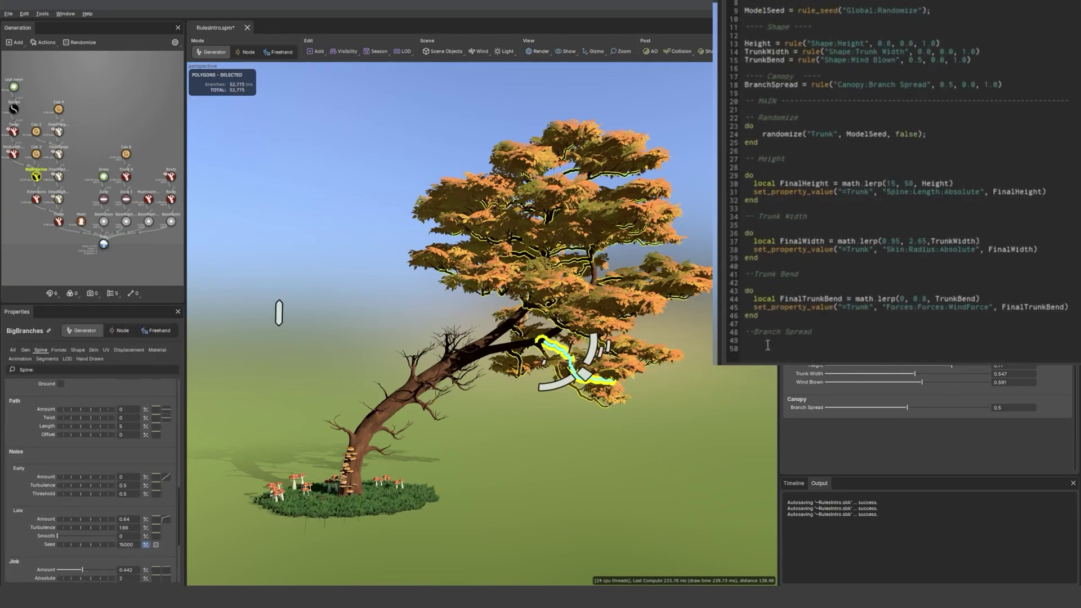
text(do)
key(Return)
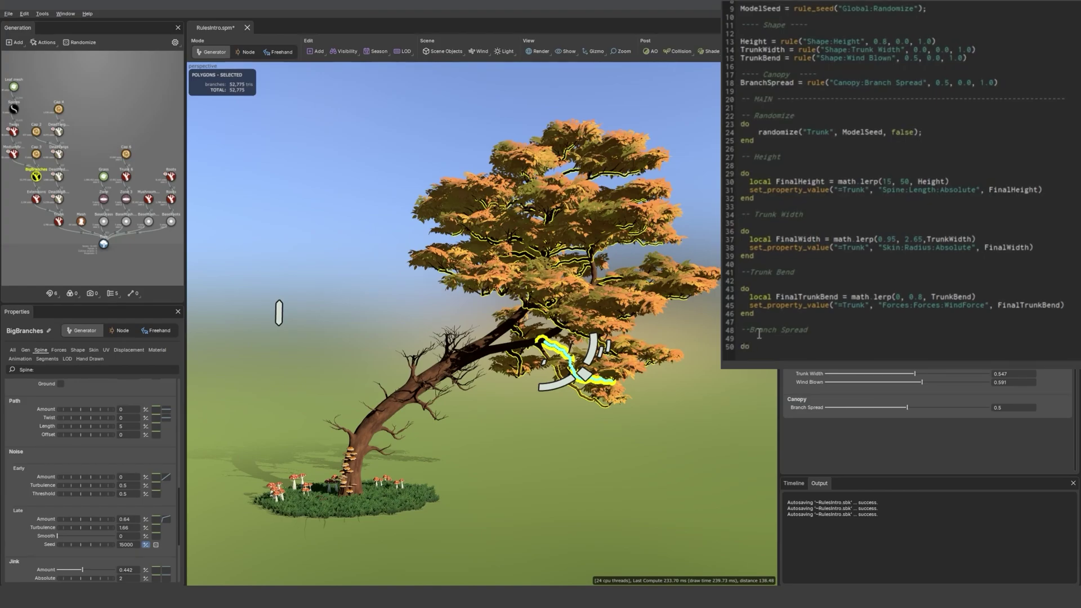
text(local FinalBranchSpread = math.lerp)
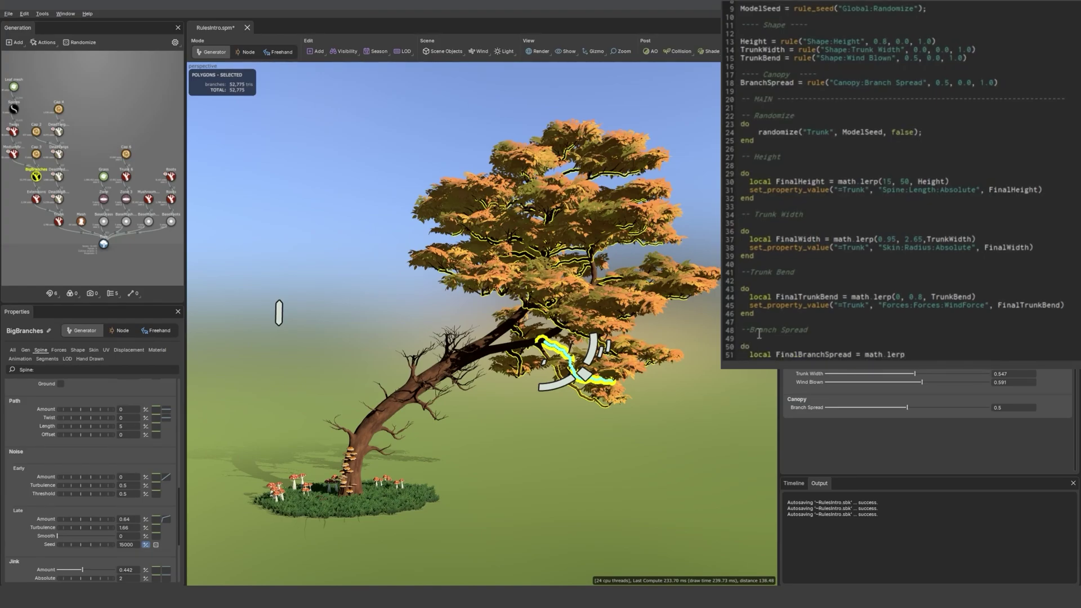
text(()
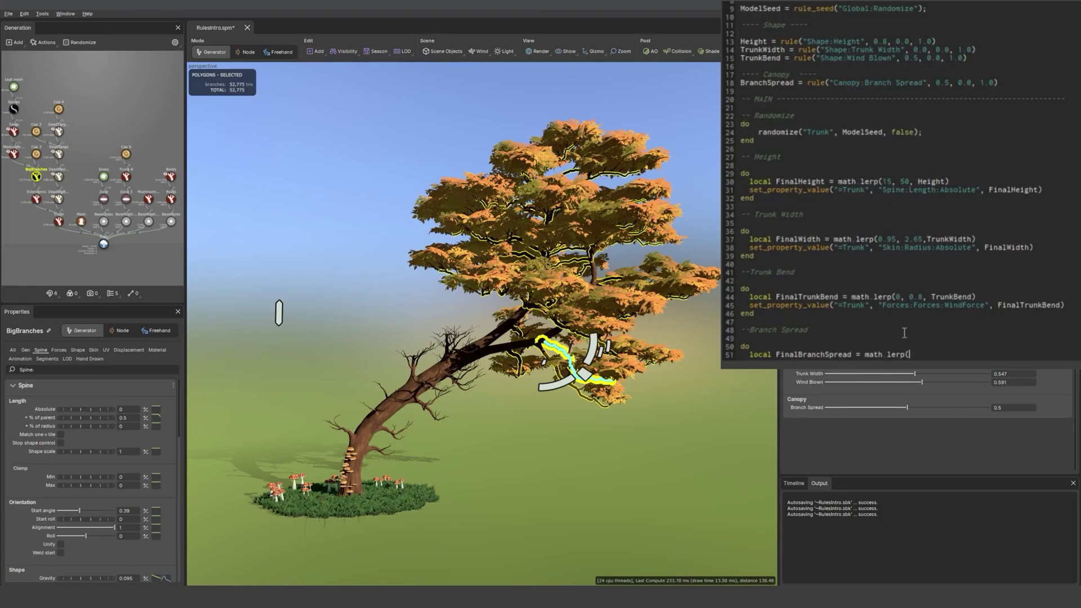
Try a BigBranches spine length of 0.6 % of parent and enter 0.2 and 0.8 as the FinalBranchSpread lerp limits.
drag(98, 419, 107, 425)
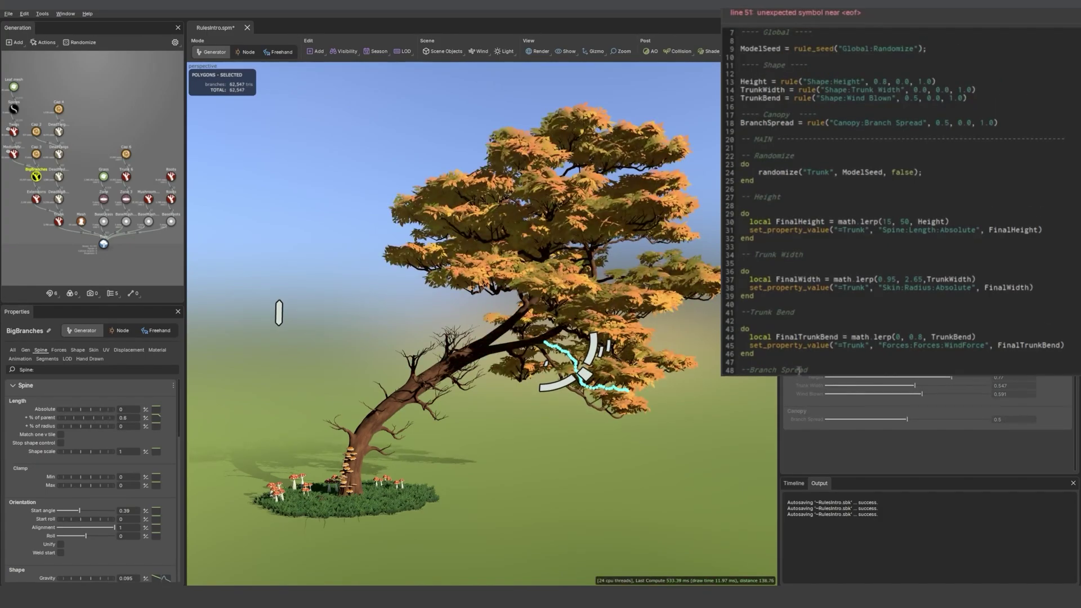
scroll(820, 352, down, 2)
click(927, 362)
text(0.2, 0)
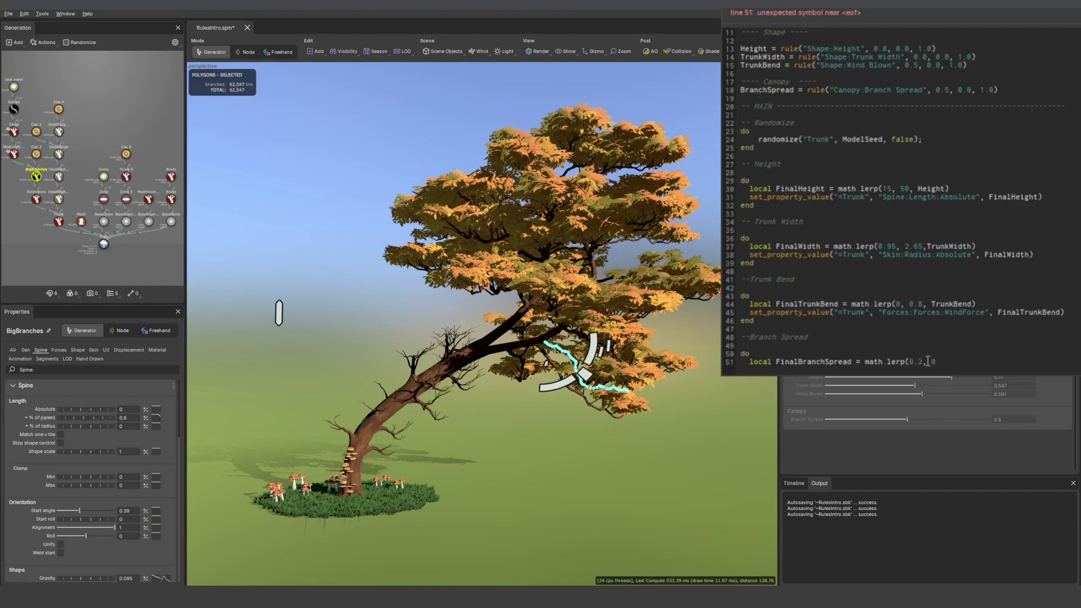
text(.8)
Add BranchSpread as the last argument of the FinalBranchSpread lerp, close the call and start a new line beneath it.
drag(793, 90, 737, 90)
key(ctrl+c)
click(962, 363)
key(ctrl+v)
text())
key(Return)
key(Return)
key(Up)
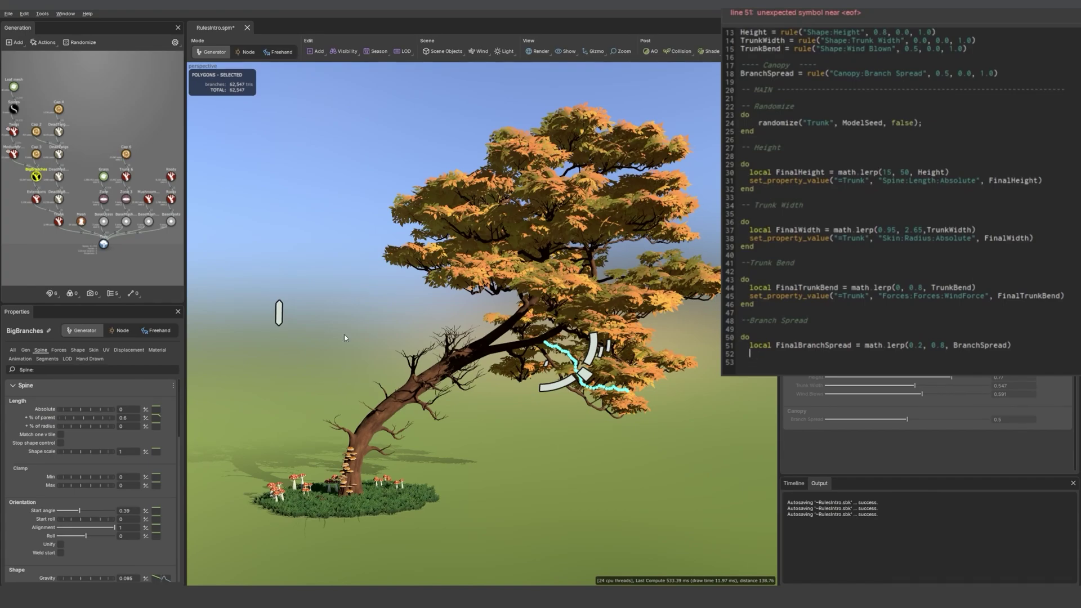
Copy the script edit line for BigBranches' spine length % of parent and insert it under the FinalBranchSpread line.
right_click(47, 418)
click(93, 495)
click(796, 362)
key(ctrl+v)
Replace VALUE in the % of parent line with FinalBranchSpread and close the block with "end".
double_click(805, 354)
key(ctrl+c)
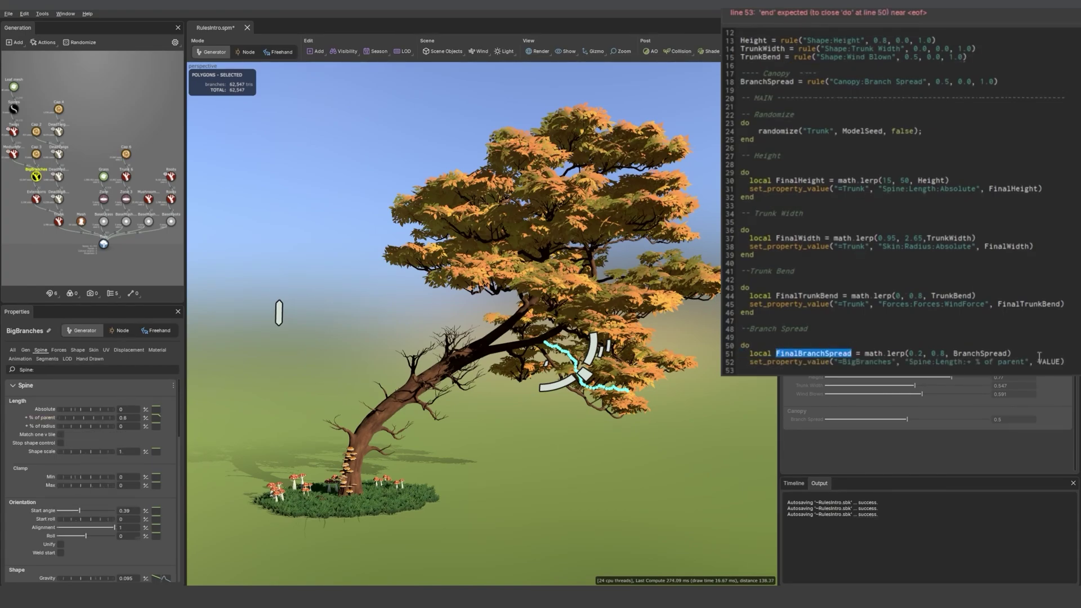
double_click(1051, 362)
key(ctrl+v)
key(Return)
key(Return)
key(BackSpace)
text(end)
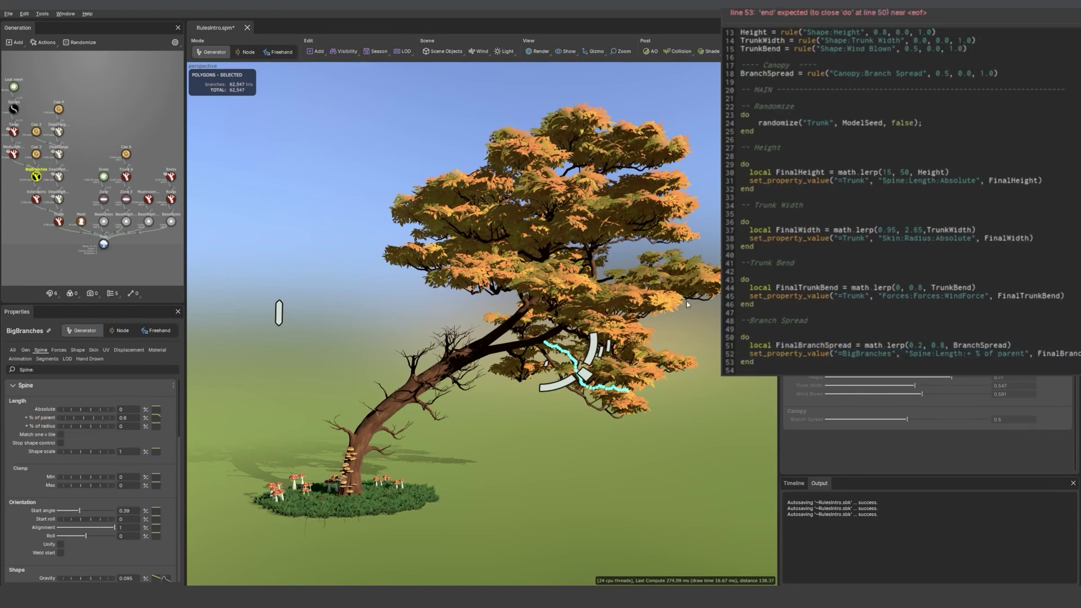
Test the Branch Spread rule at 0.379 and bring up the spine shape properties of the BigBranches generator.
mouse_move(906, 407)
mouse_down()
mouse_move(984, 408)
mouse_move(887, 408)
mouse_up()
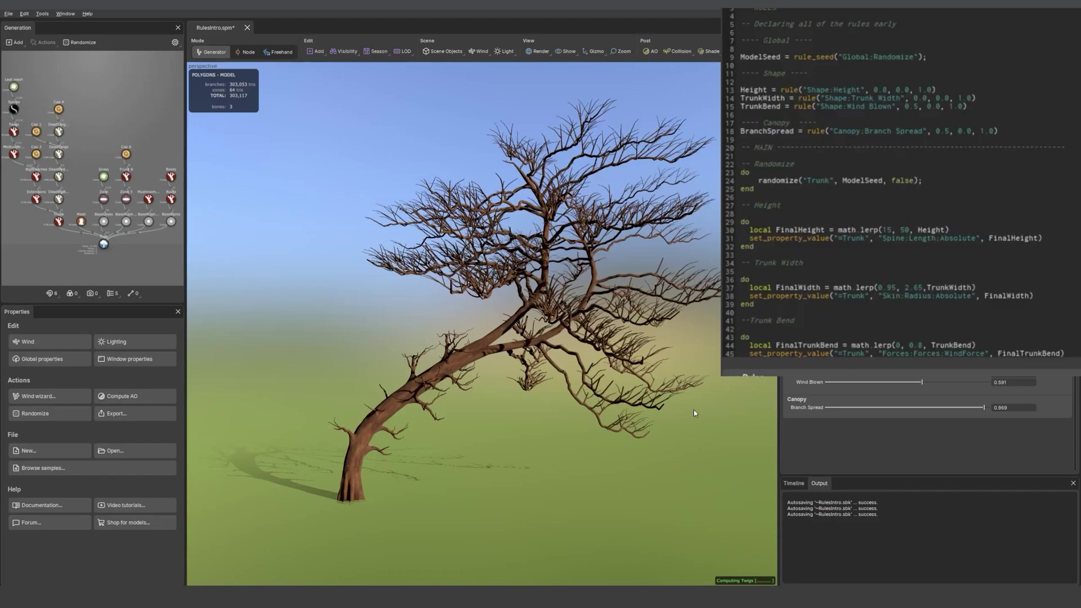
scroll(609, 418, down, 2)
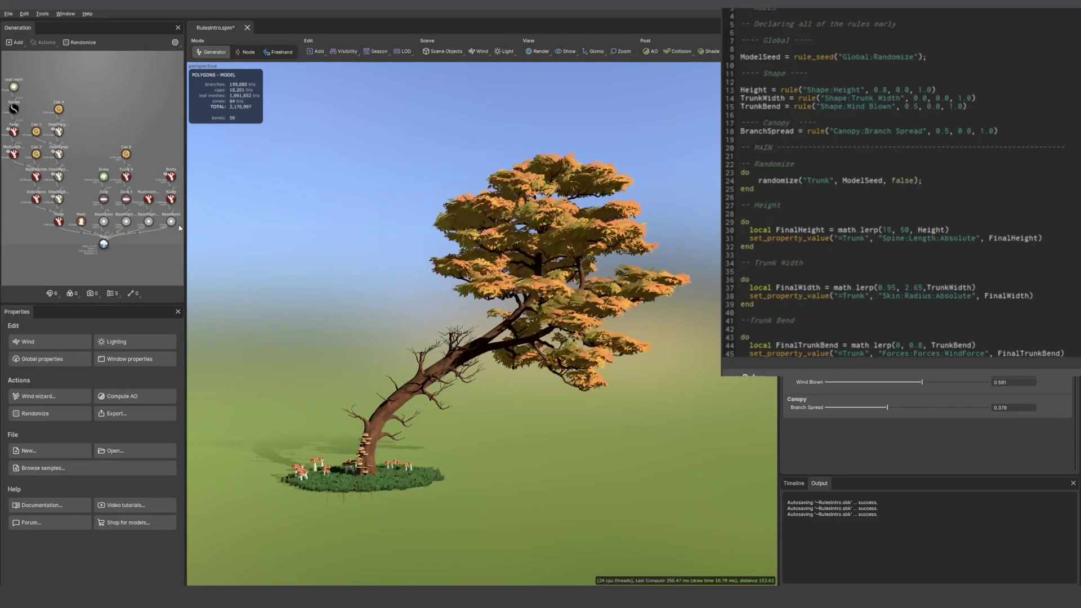
click(542, 357)
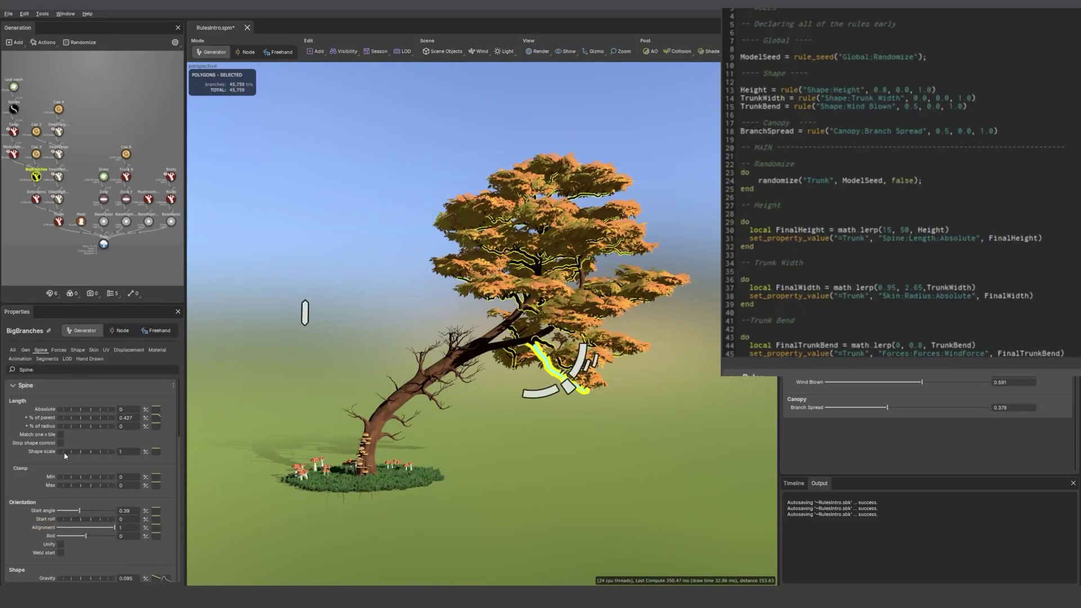
scroll(65, 455, down, 3)
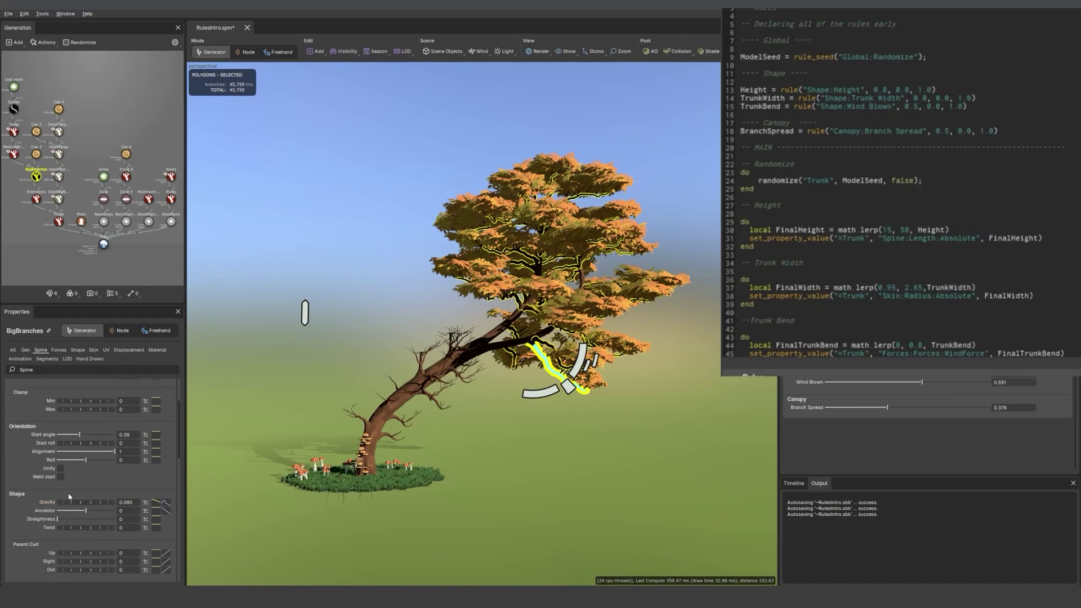
Start a second line in the Branch Spread block with "local FinalGravity = math.lerp(".
scroll(774, 321, down, 4)
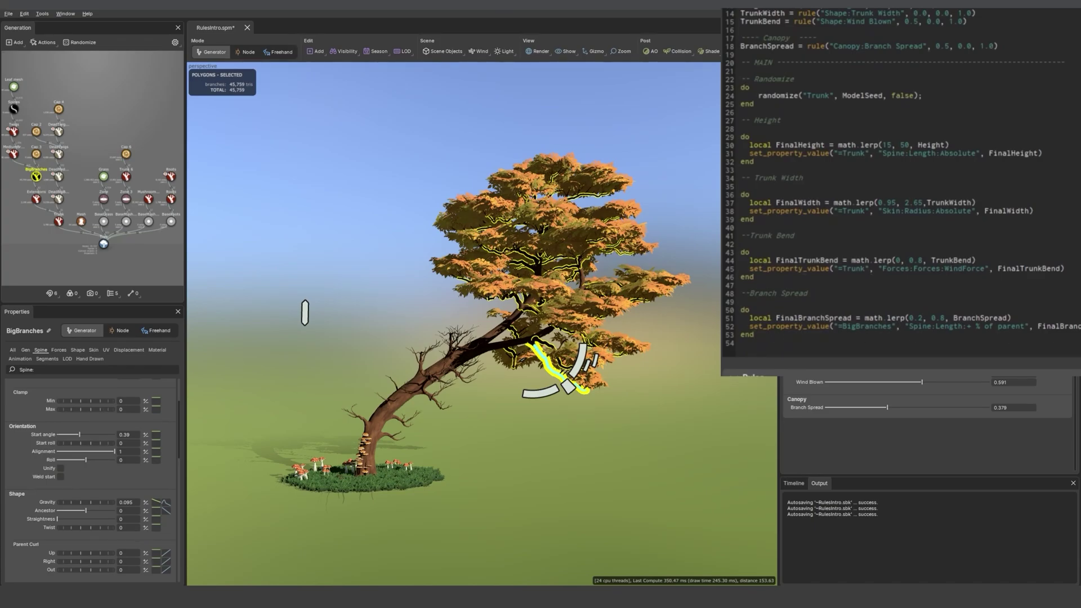
key(Return)
key(Return)
text(local FinalGravity)
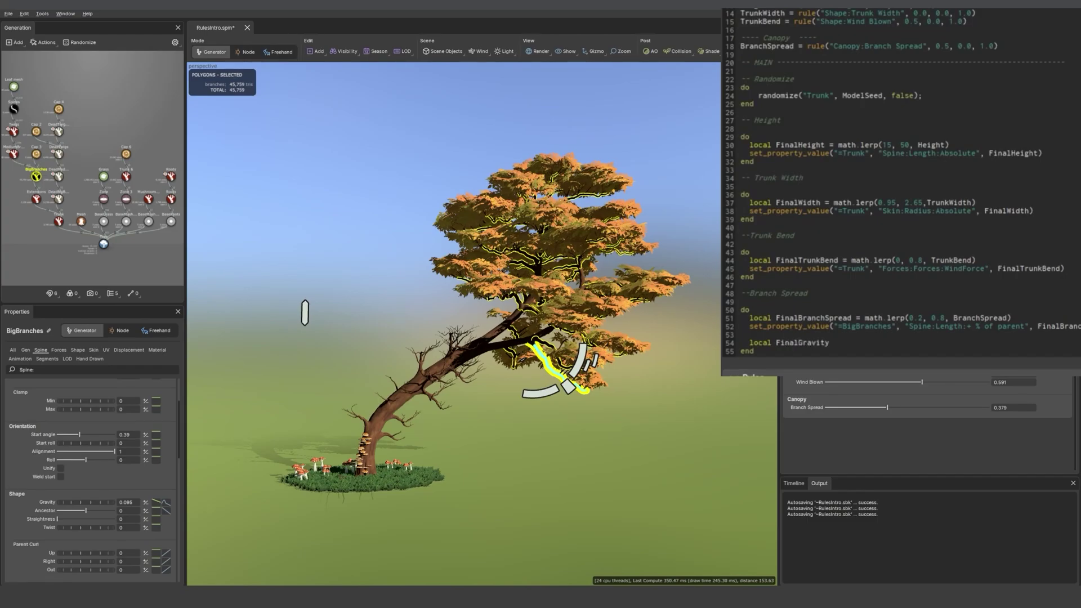
text( = math.lerp()
Try BigBranches gravity values of 0.325 and 0.125 and enter -0.11 and 0.3 as the FinalGravity lerp limits.
drag(92, 505, 102, 504)
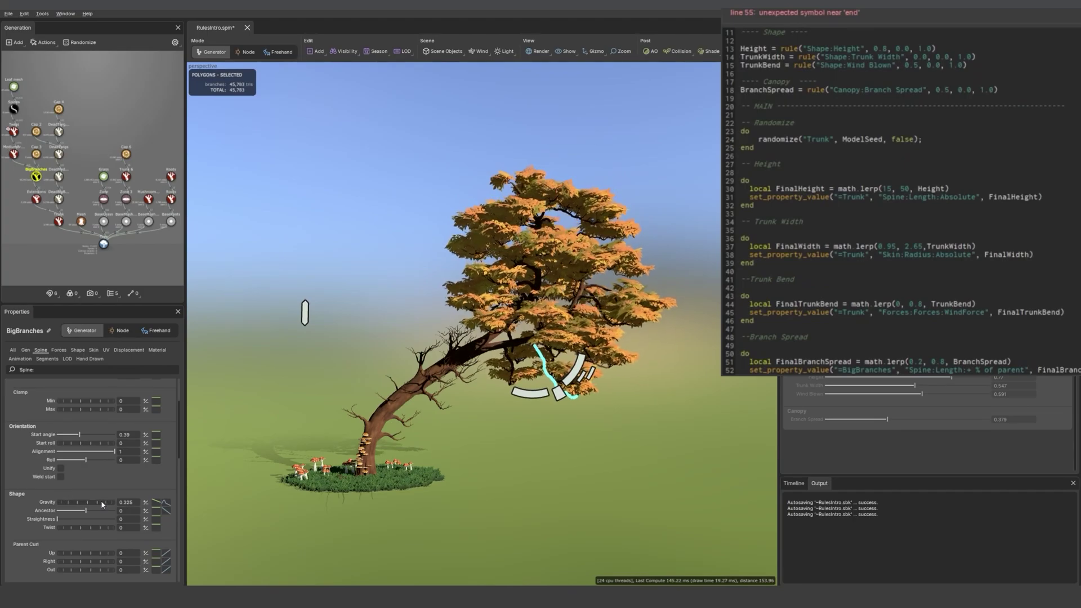
mouse_move(101, 504)
mouse_down()
mouse_move(81, 503)
mouse_move(101, 502)
mouse_up()
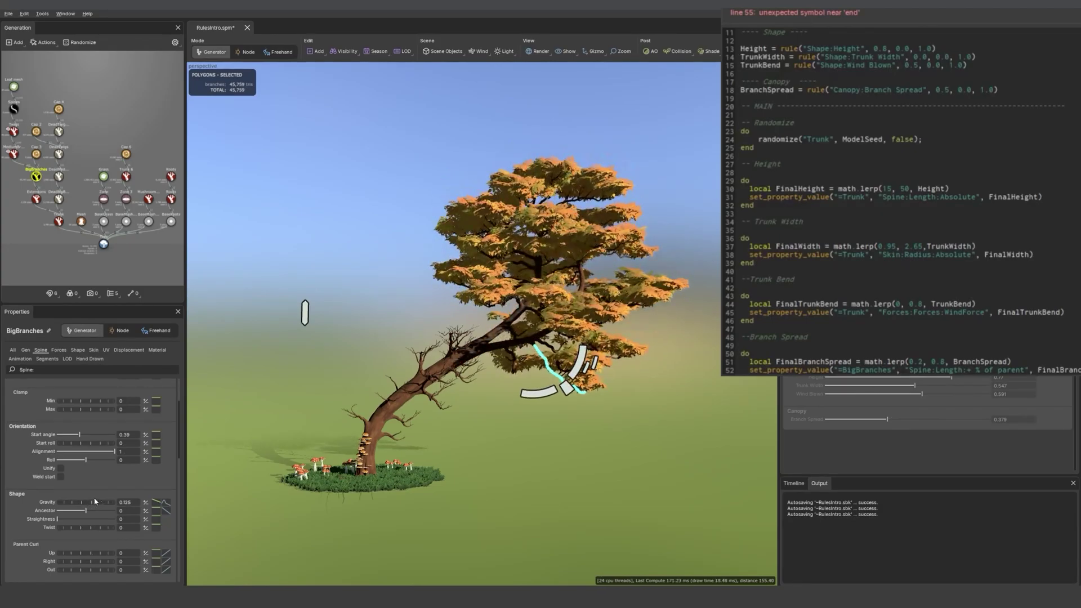
scroll(915, 242, down, 2)
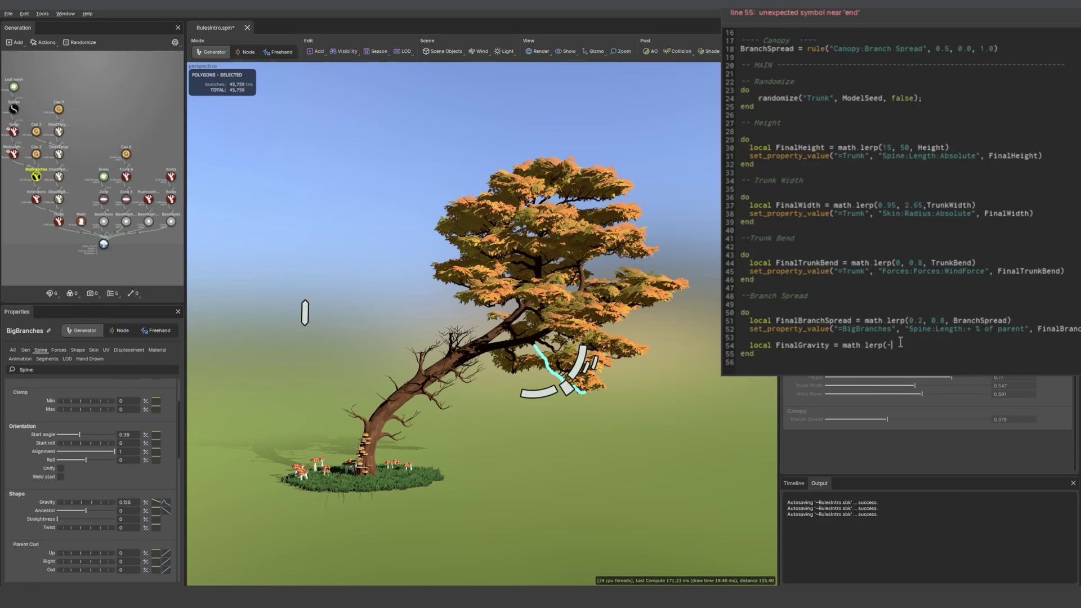
text(0.11, 0.34)
key(BackSpace)
Add BranchSpread as the last argument of the FinalGravity lerp and close the call.
drag(953, 320, 1007, 318)
key(ctrl+c)
click(949, 346)
key(ctrl+v)
text())
key(Return)
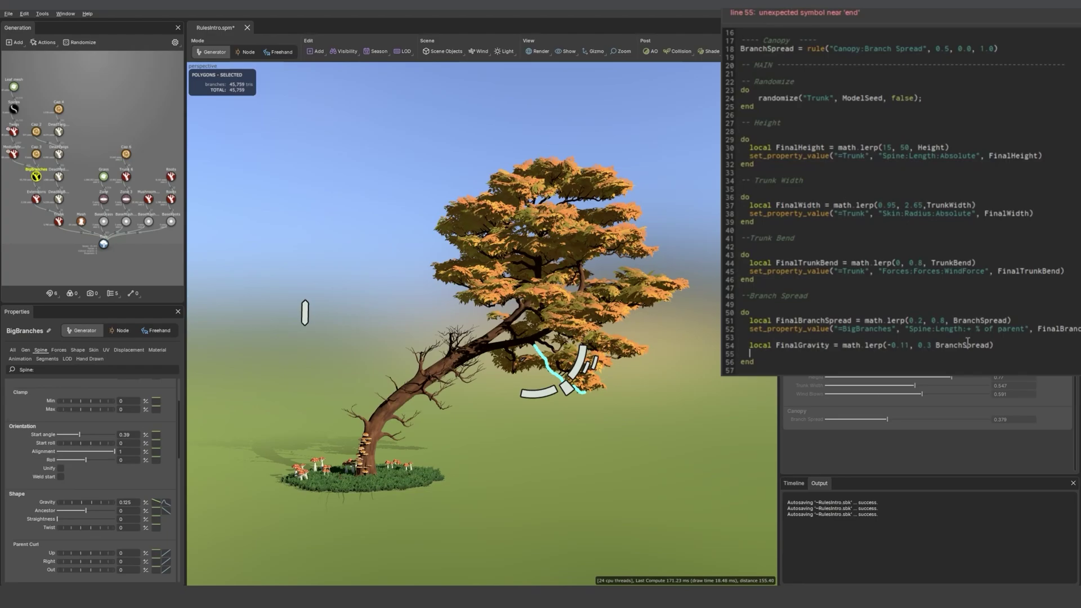
Insert the script edit line for BigBranches' "Spine:Shape:Gravity" under FinalGravity and replace its VALUE with FinalGravity.
right_click(50, 500)
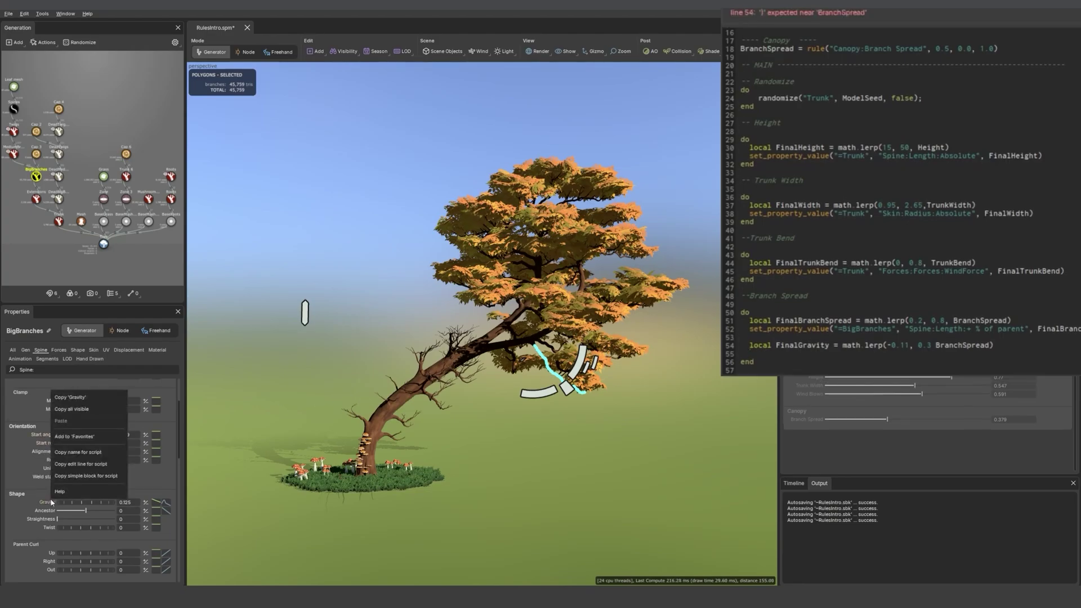
click(71, 464)
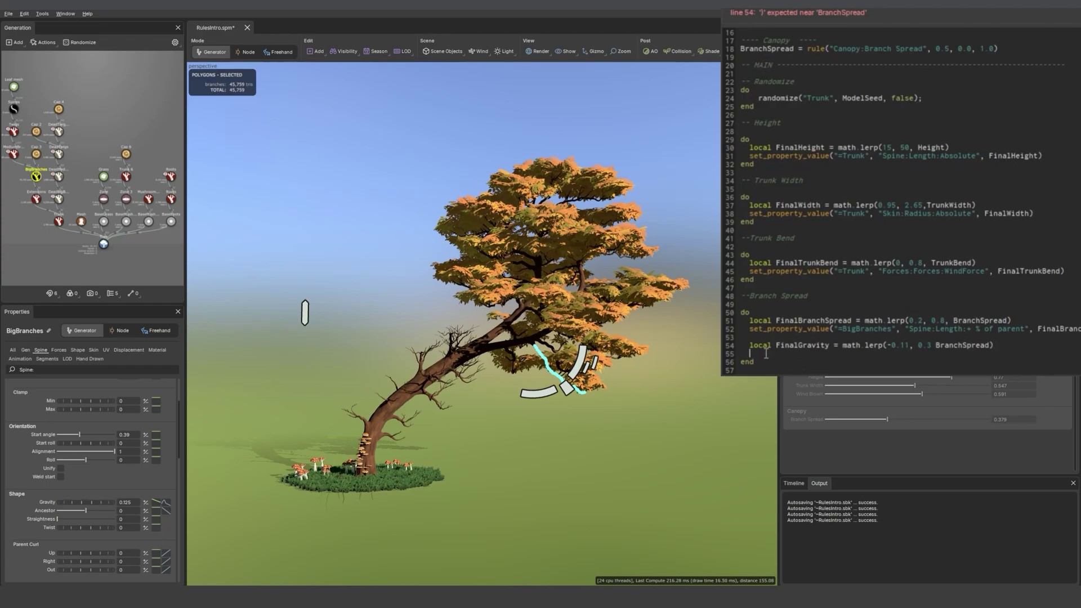
key(ctrl+v)
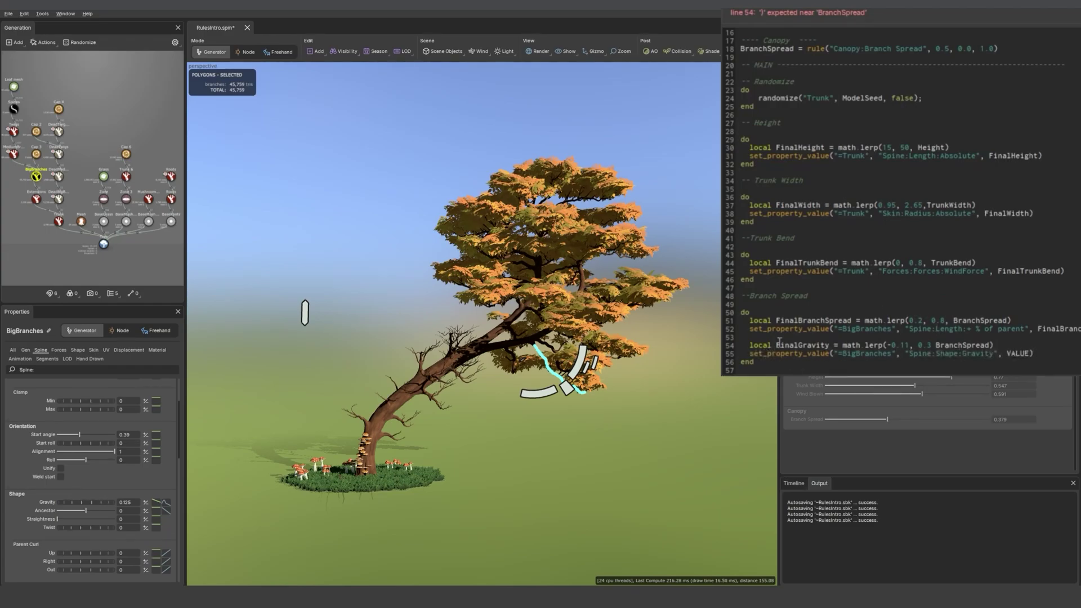
drag(777, 343, 830, 343)
drag(1008, 353, 1032, 356)
key(ctrl+v)
click(805, 324)
Insert the missing comma after 0.3 in the FinalGravity lerp call.
scroll(805, 323, down, 5)
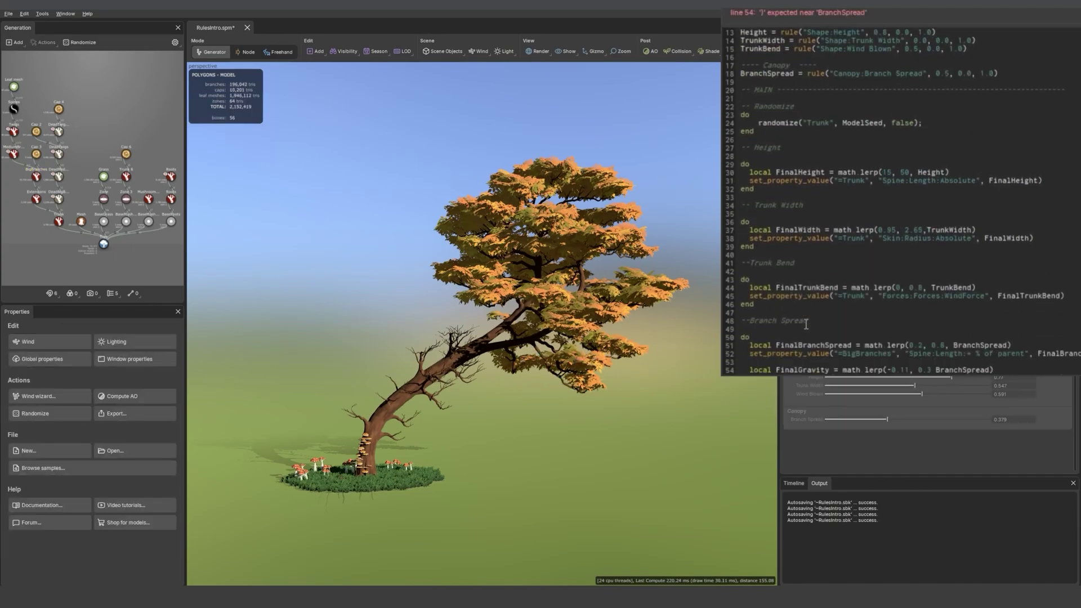
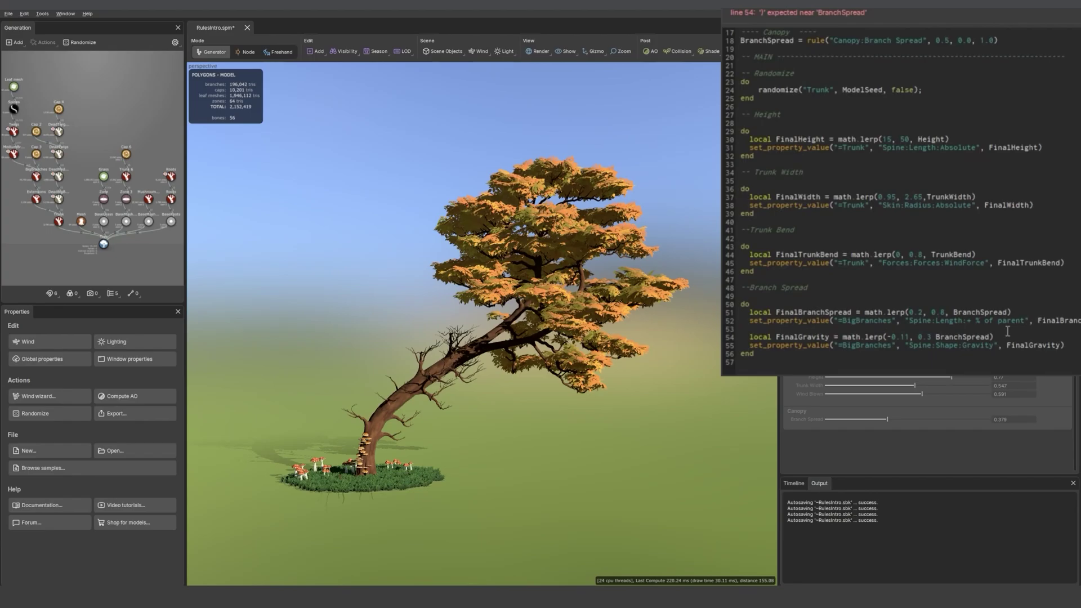
click(933, 336)
text(,)
scroll(863, 334, down, 3)
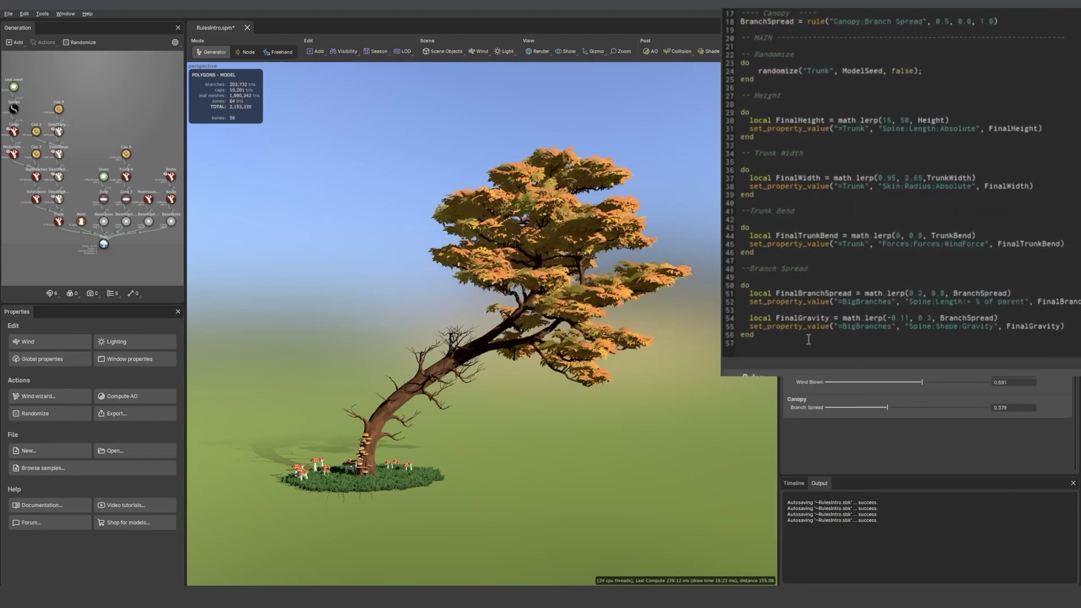
Test the Branch Spread rule at low and high values, ending at 0.824, and open BigBranches' gravity profile curve.
drag(887, 407, 895, 407)
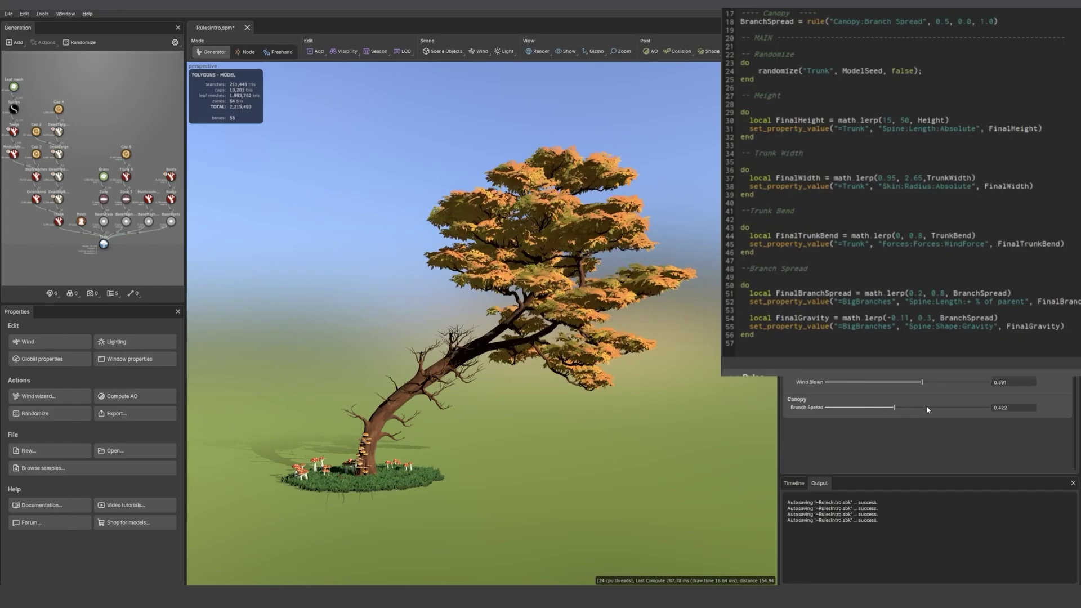
click(980, 408)
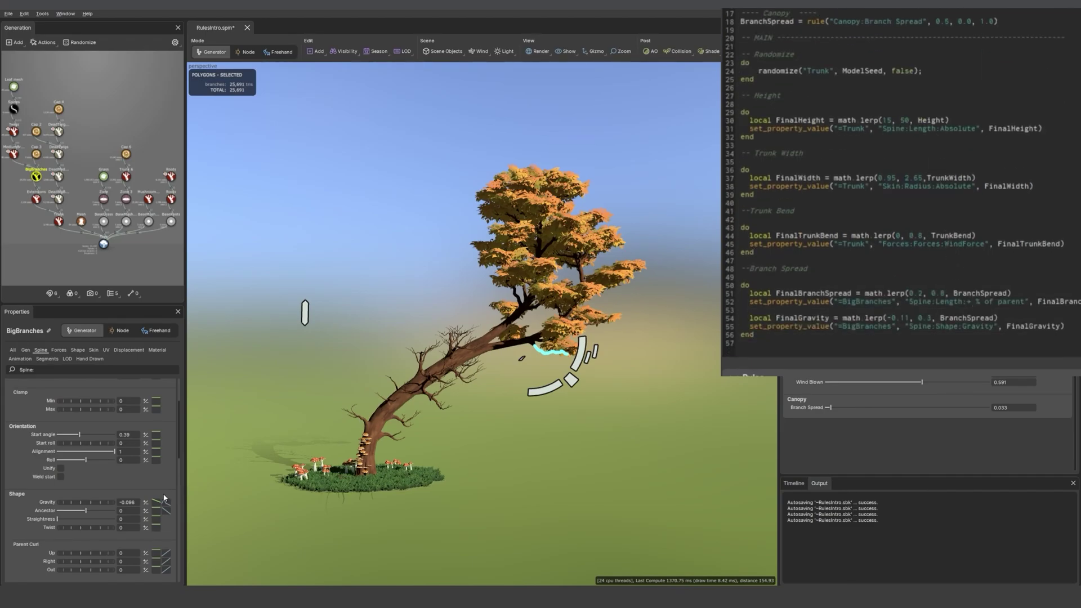
click(961, 408)
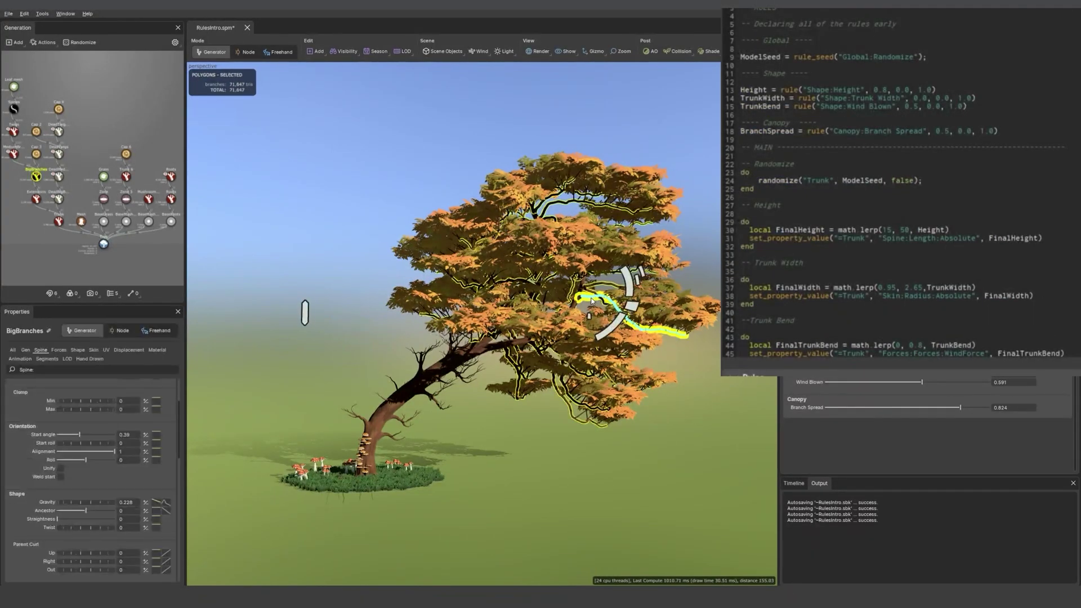
click(165, 503)
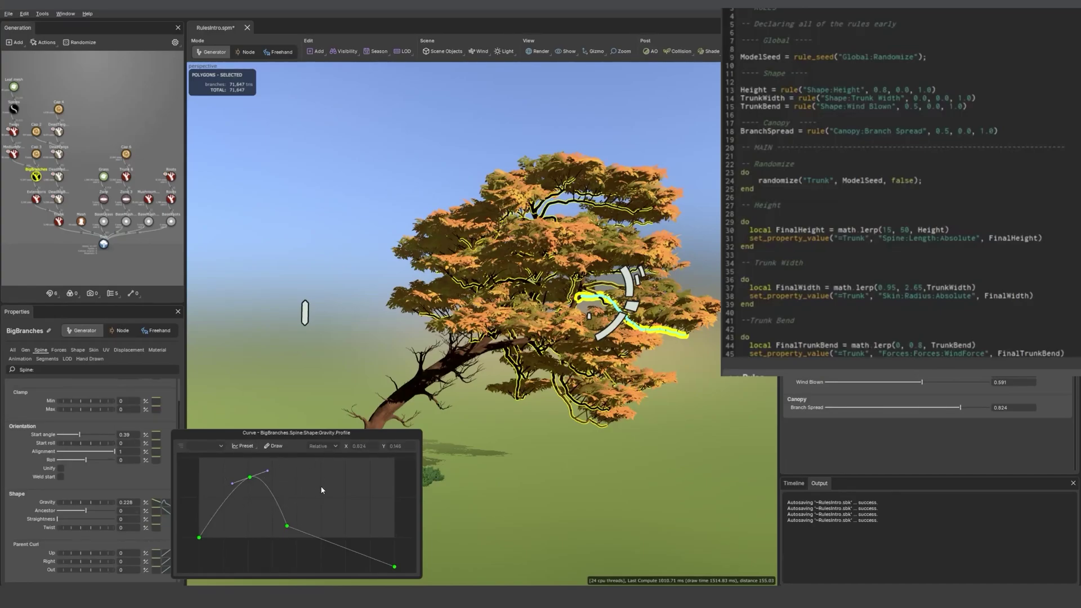
Add a "--set profile curve" comment below the gravity line inside the Branch Spread block.
click(909, 270)
scroll(910, 270, down, 5)
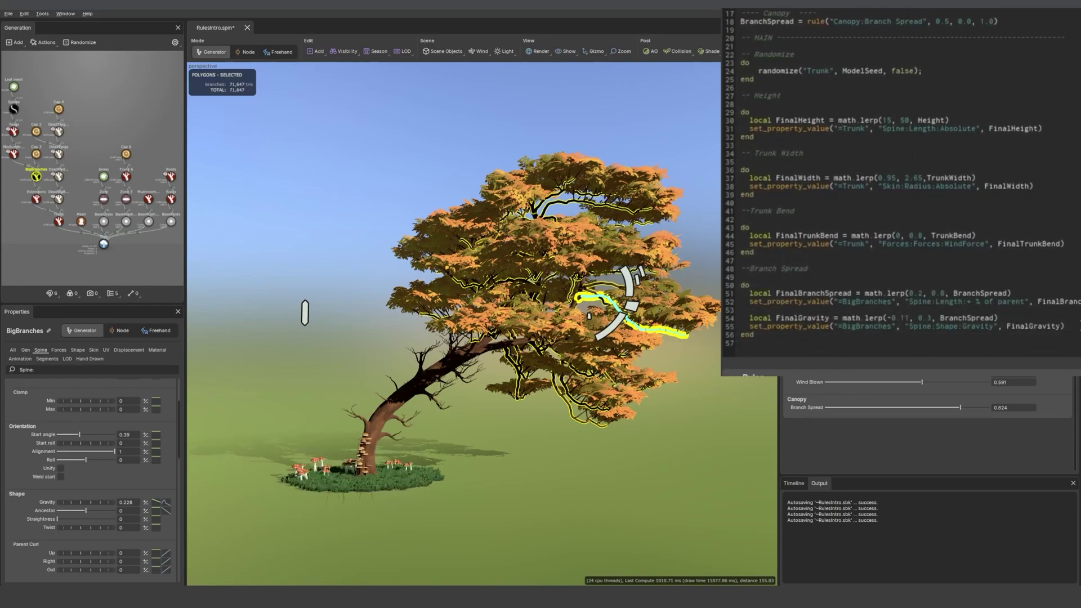
key(Return)
key(Return)
text(--set profile curve)
key(Return)
key(Return)
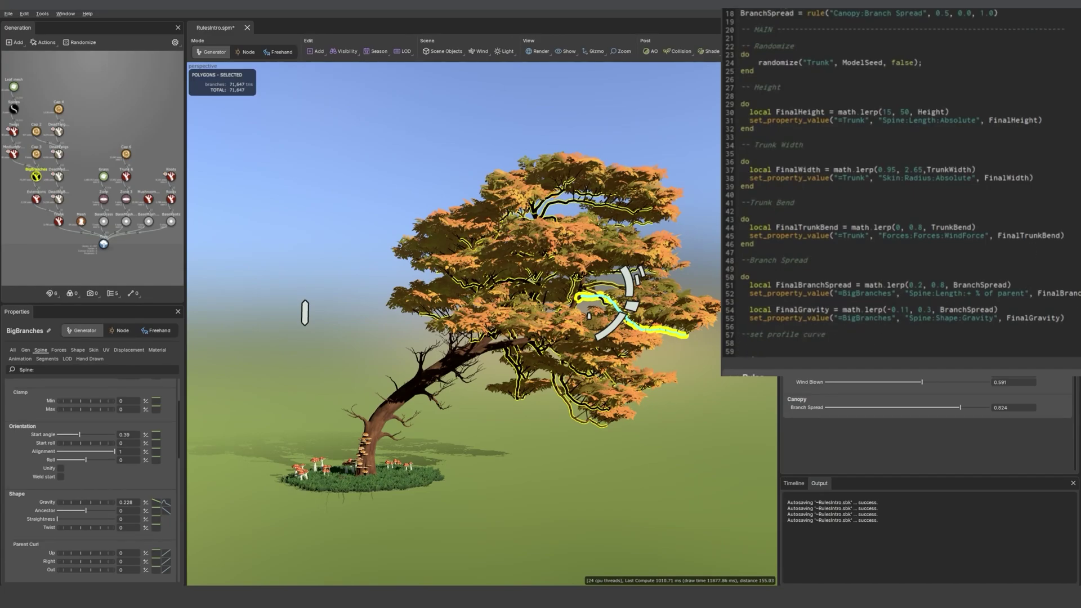
scroll(768, 341, down, 1)
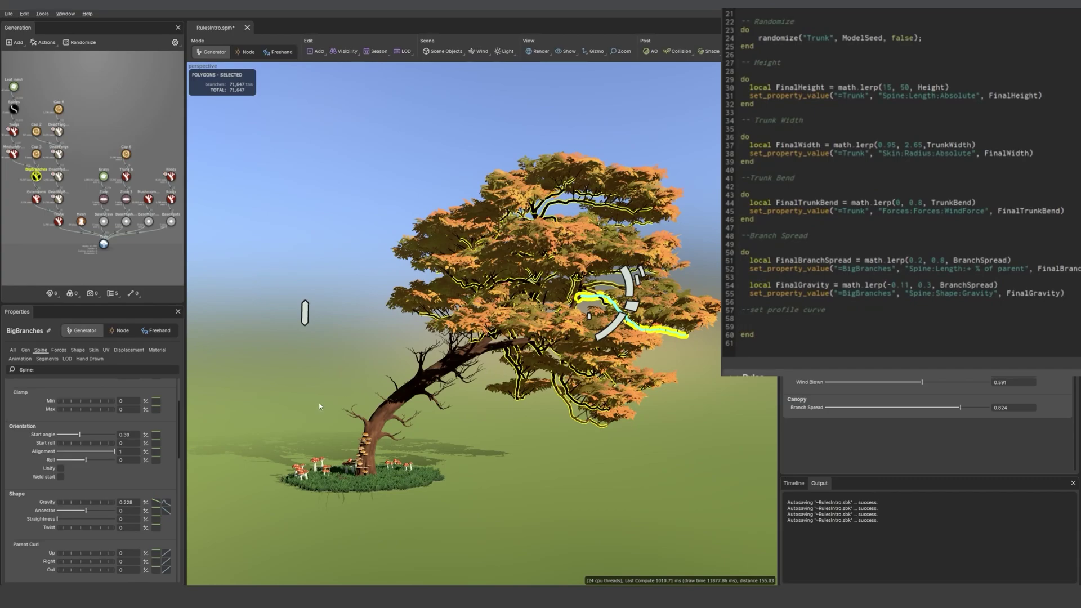
Copy BigBranches' gravity profile curve for script and paste it below the "--set profile curve" comment.
click(165, 503)
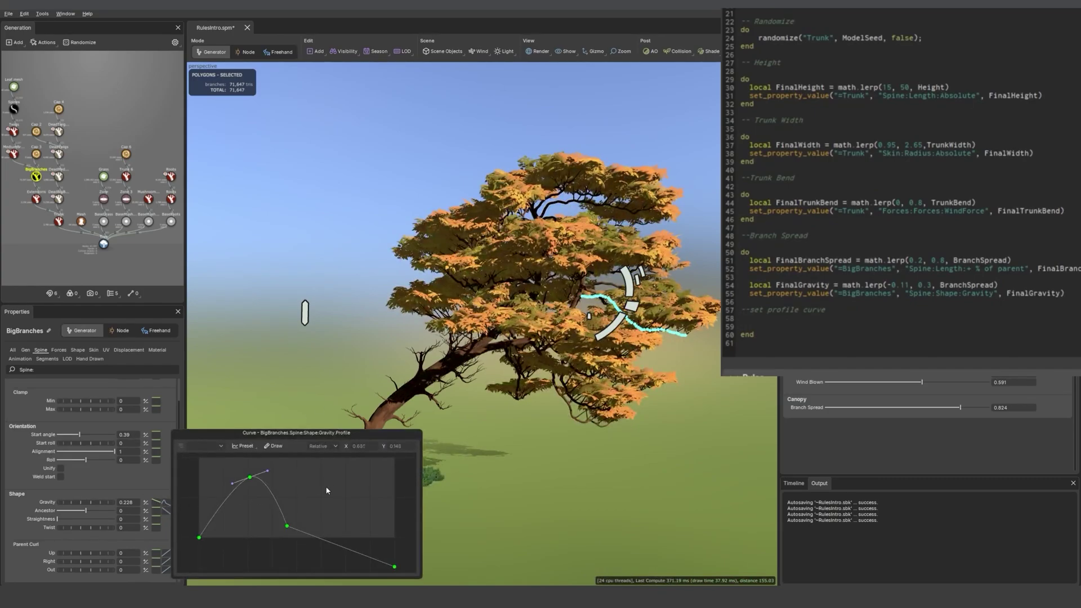
right_click(333, 486)
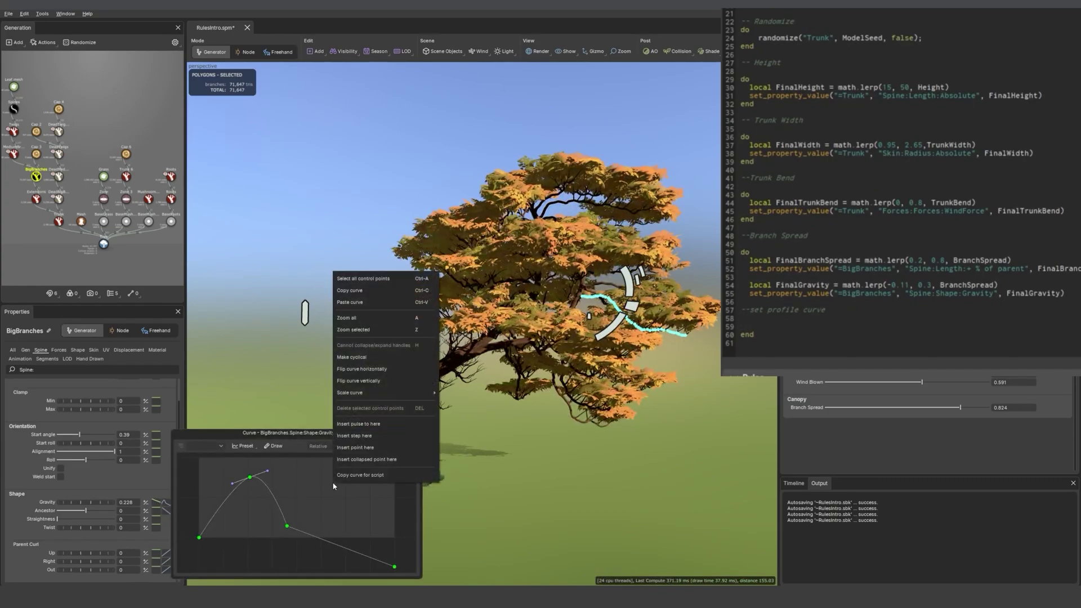
click(362, 475)
click(791, 320)
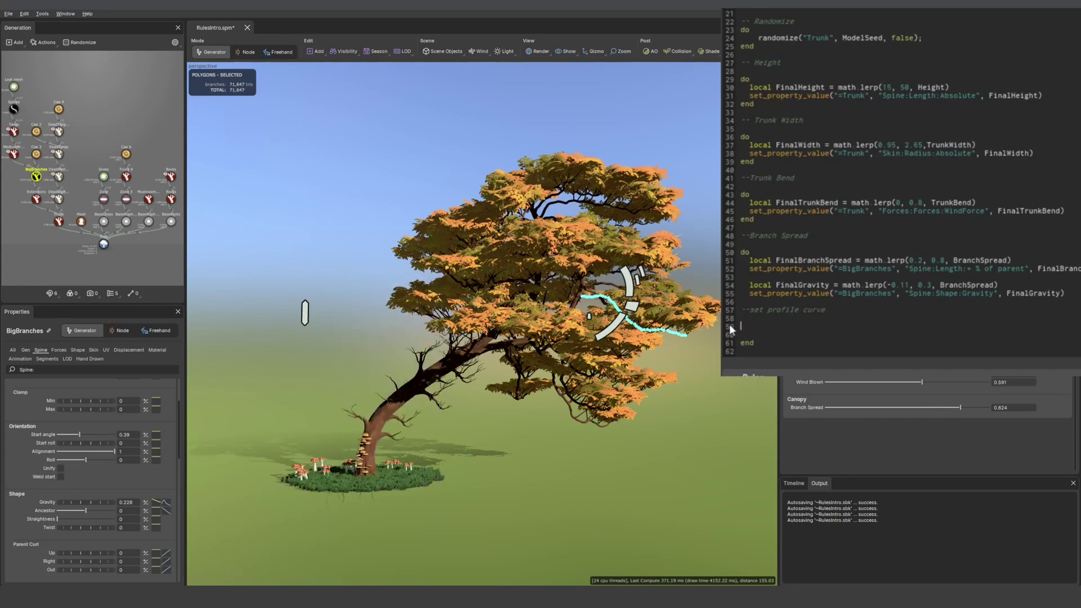
key(ctrl+v)
scroll(822, 278, down, 1)
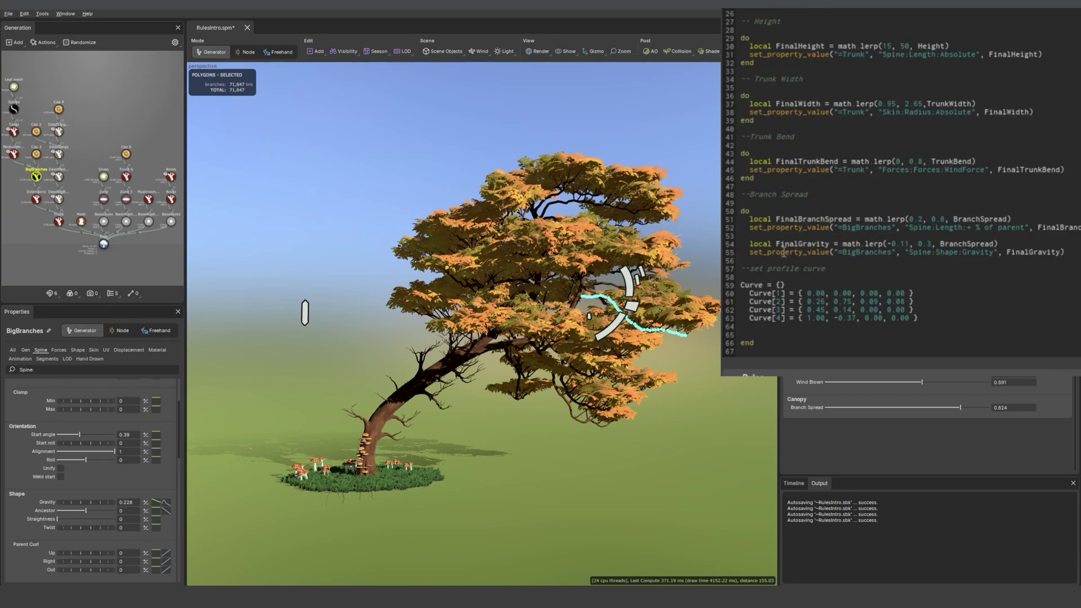
Rename the pasted curve table and its four point entries from Curve to CurveA.
text(A)
click(775, 293)
text(A)
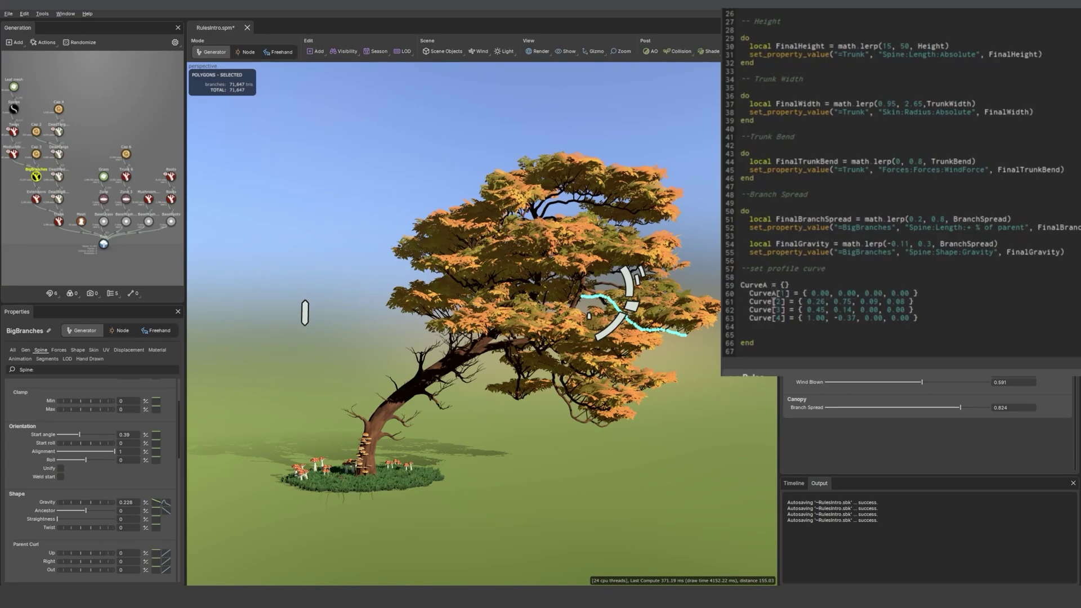
click(772, 301)
text(A)
click(772, 310)
text(A)
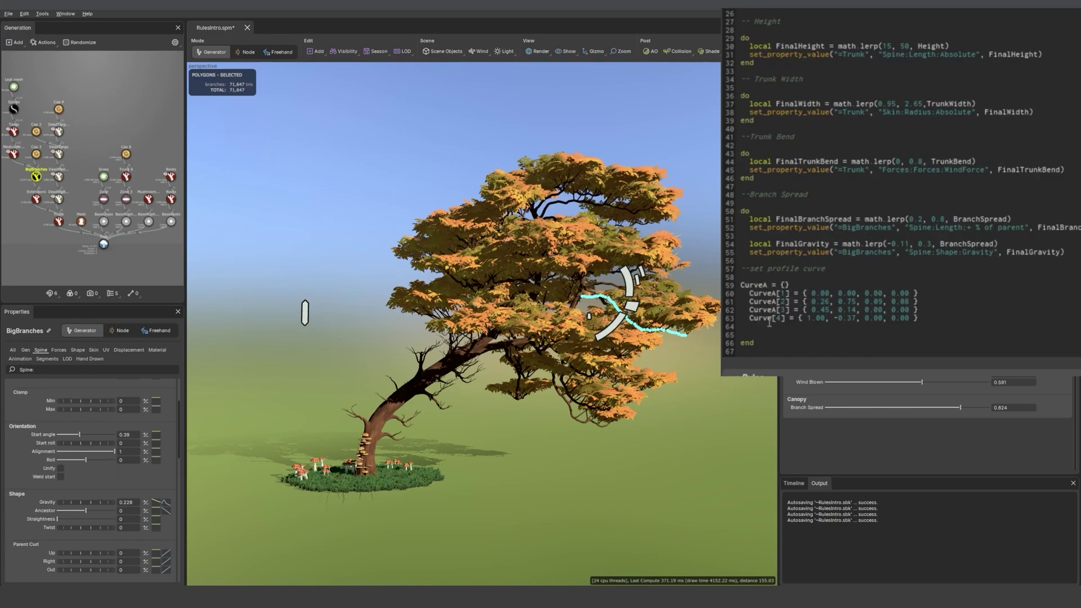
click(772, 318)
text(A)
key(End)
Reshape BigBranches' gravity profile curve by raising its third point and lifting the end point to about 0.006.
click(163, 504)
drag(289, 529, 297, 489)
drag(396, 569, 394, 538)
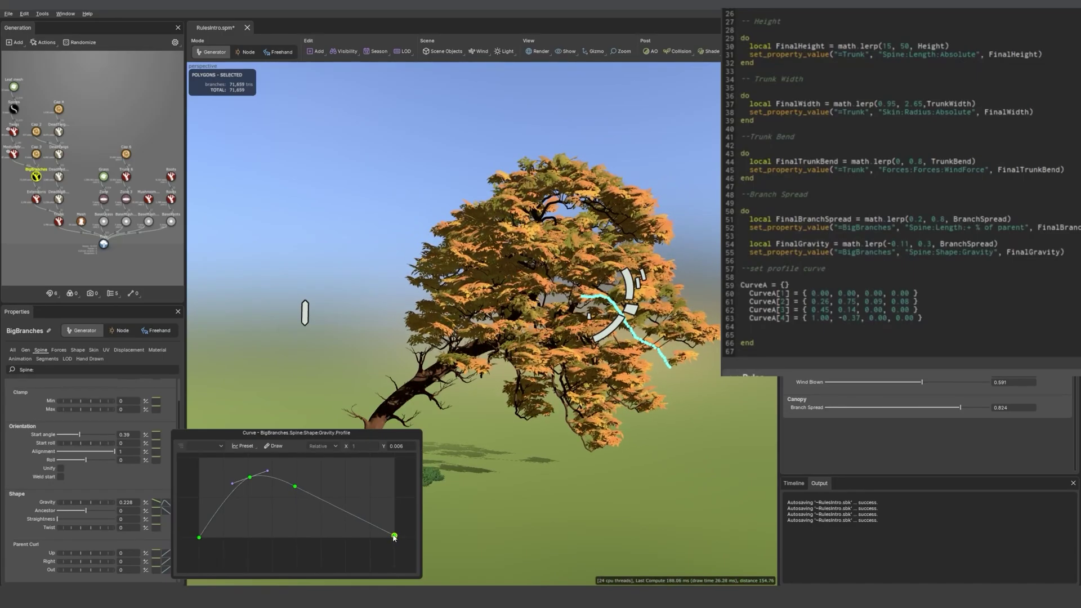
Fine-tune BigBranches' gravity profile curve: second point about (0.24, 0.60), third about (0.52, 0.58), end point about (1.00, -0.01).
drag(394, 537, 394, 535)
drag(297, 491, 246, 490)
click(249, 478)
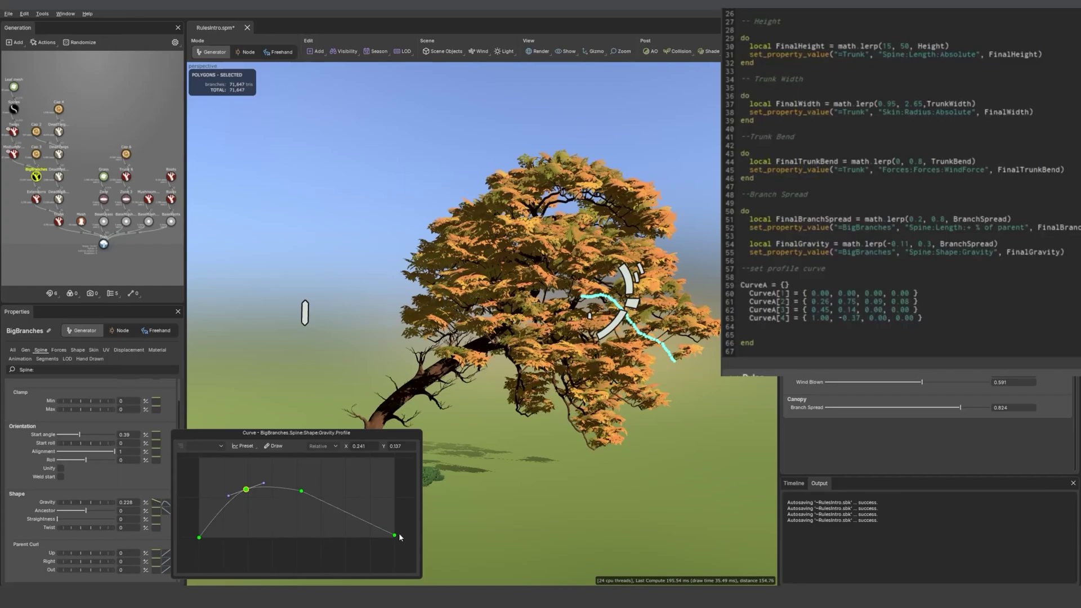
mouse_move(400, 537)
mouse_down()
mouse_move(401, 508)
mouse_move(396, 543)
mouse_up()
Copy the reshaped gravity profile curve for script and paste it below the CurveA table.
right_click(360, 496)
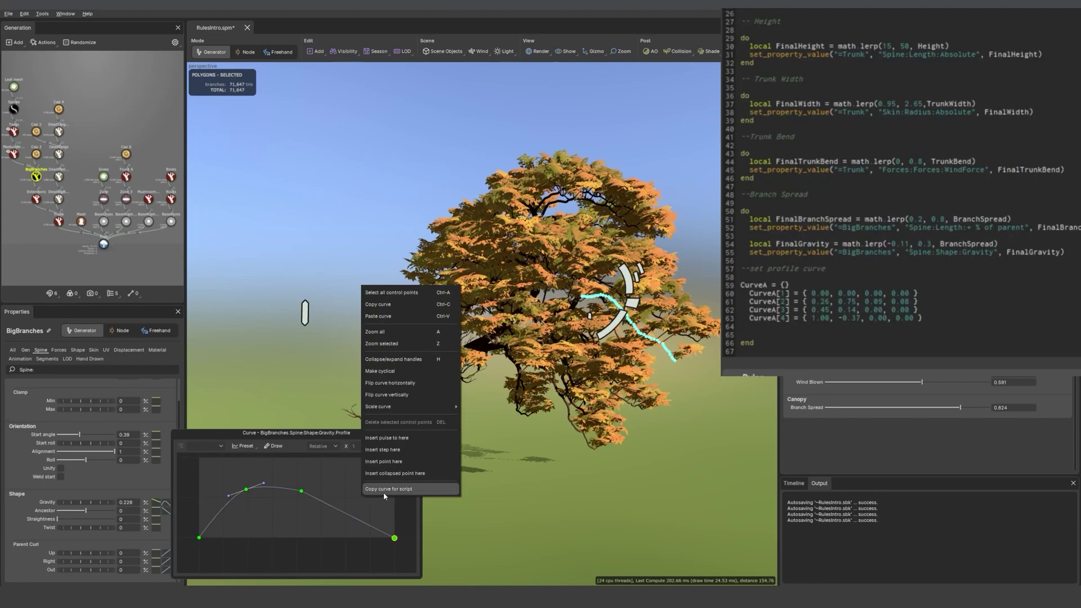
click(385, 490)
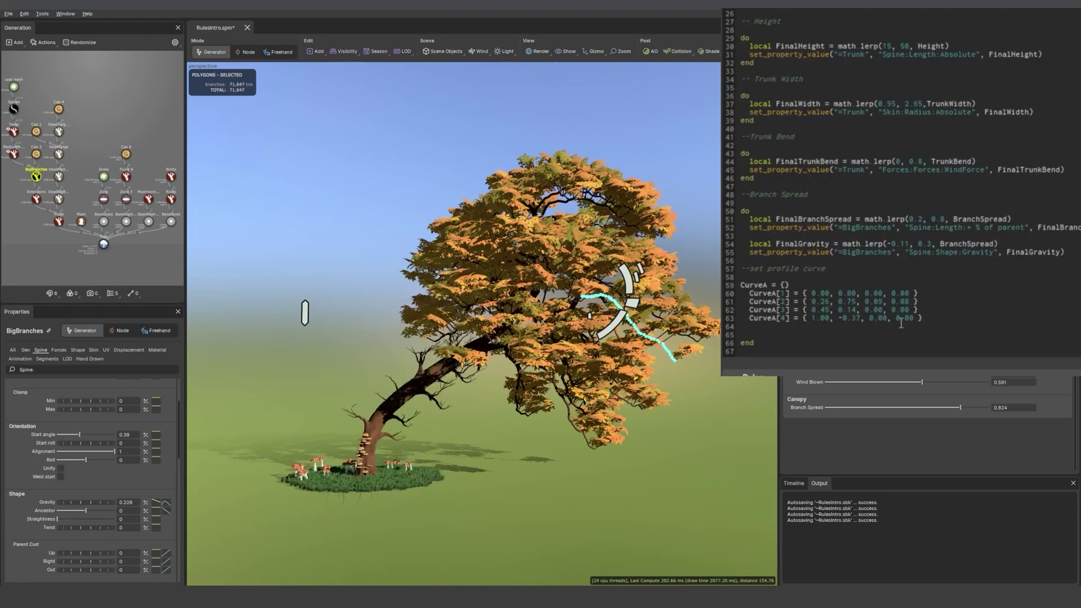
key(Return)
key(Return)
key(ctrl+v)
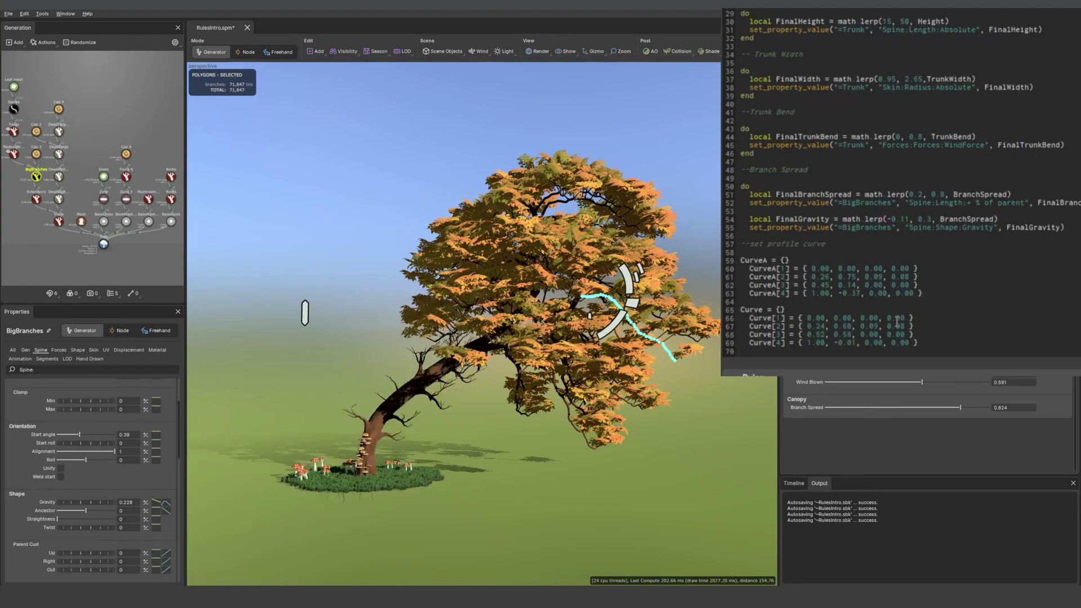
Rename the newly pasted curve table and its four point entries from Curve to CurveB.
click(769, 309)
text(B)
click(770, 318)
text(B)
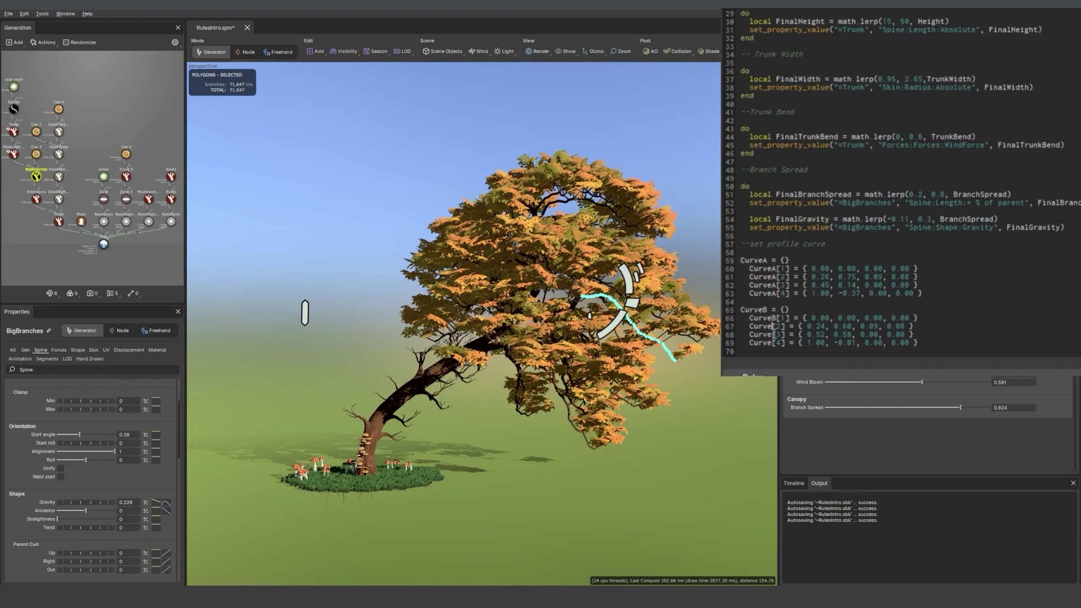
text(B)
click(774, 334)
text(B)
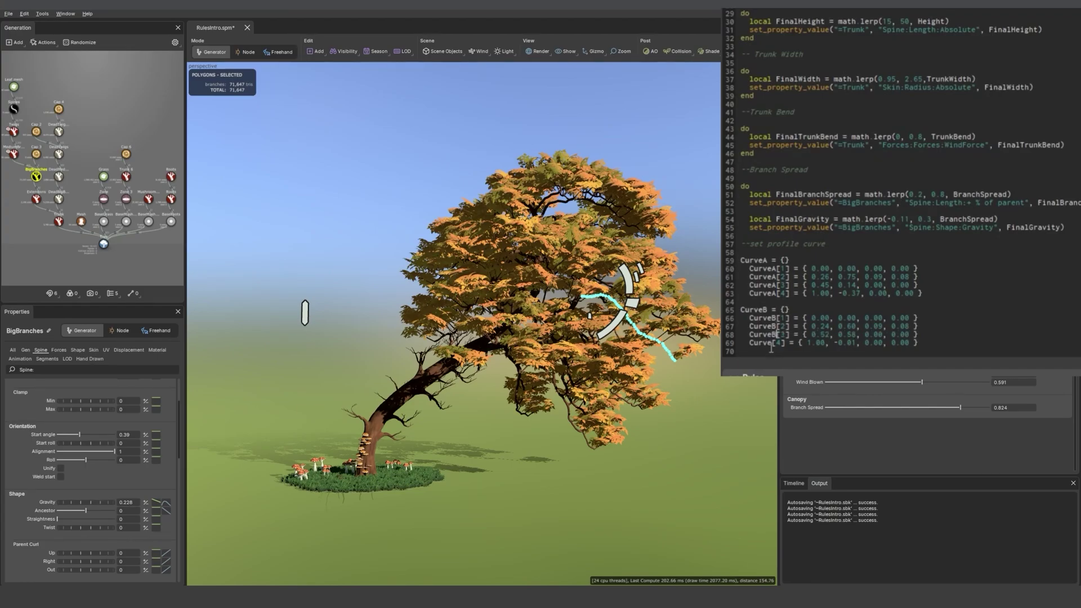
click(768, 342)
text(B)
key(BackSpace)
key(Right)
text(B)
Declare the local variable FinalGravityProfileCurve on a new line below the CurveB table.
click(941, 341)
key(Return)
key(Return)
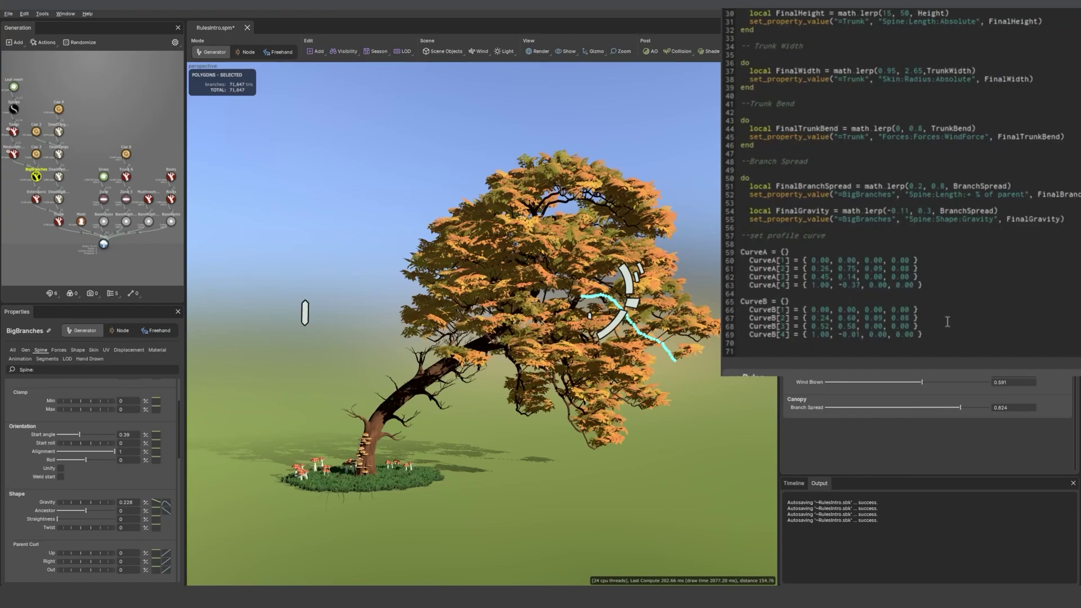
scroll(947, 322, down, 2)
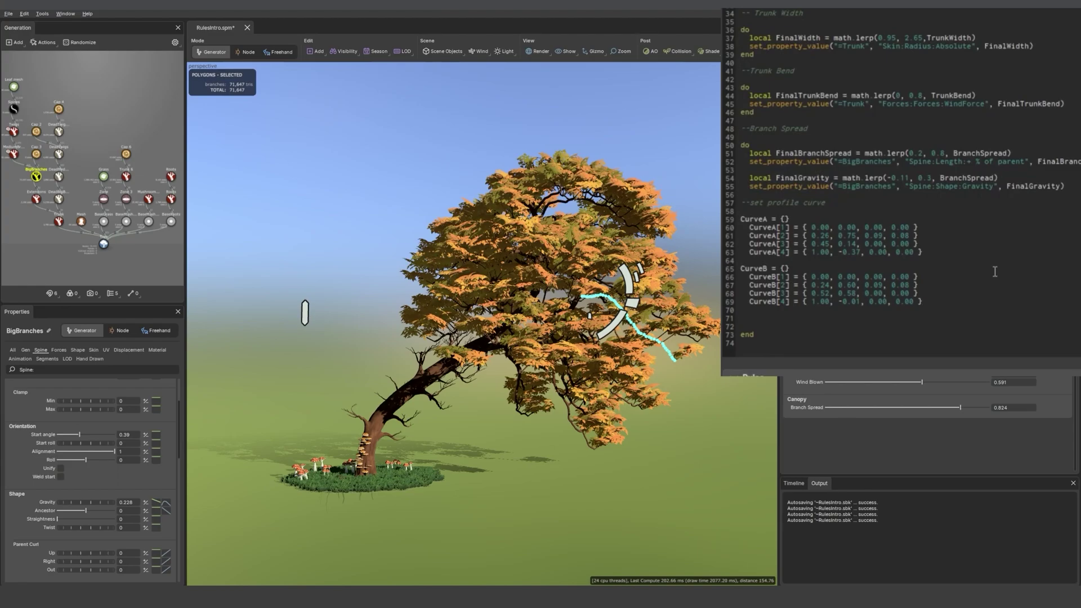
key(Return)
key(Return)
text(local FinalGravityProfileCurve =)
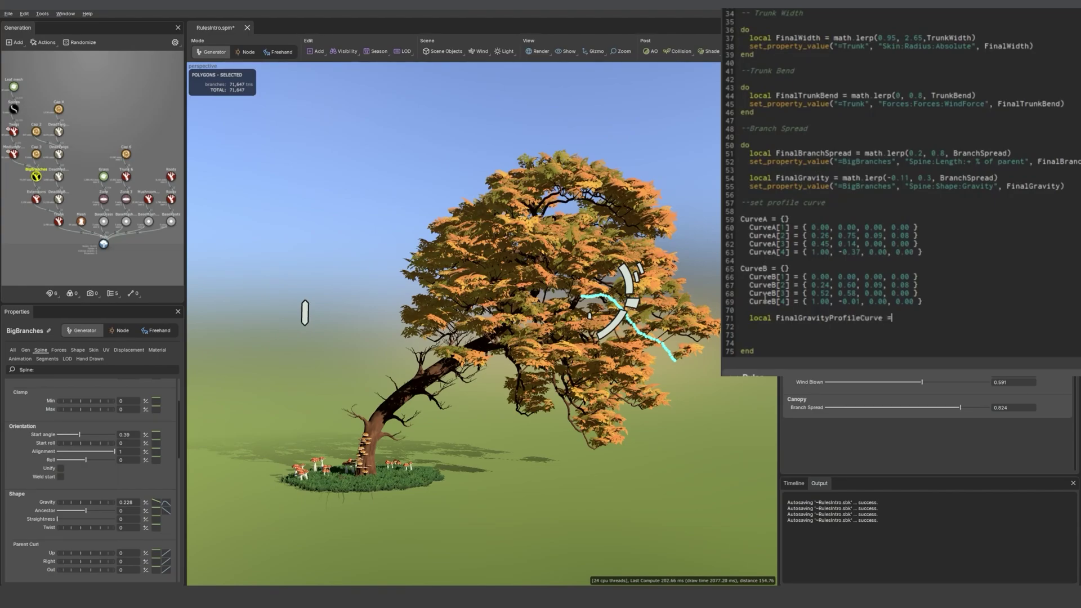
Assign lerp_curve_to_curve(curveA, CurveB, BranchSpread) to FinalGravityProfileCurve.
text( lwep)
text(erp)
text(_curve)
text(_to_)
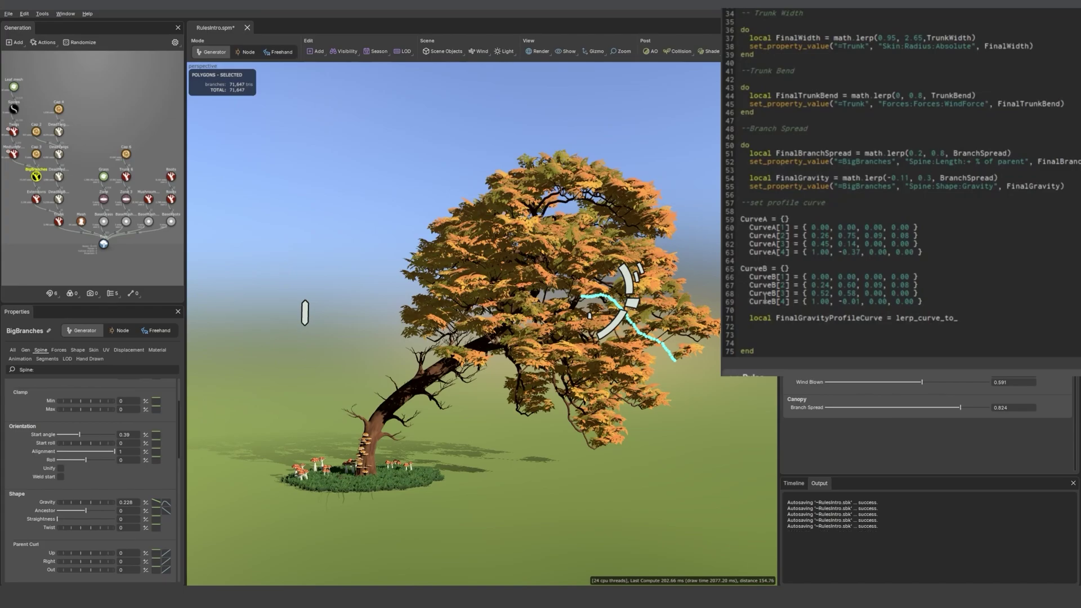
text(curve(curveA, )
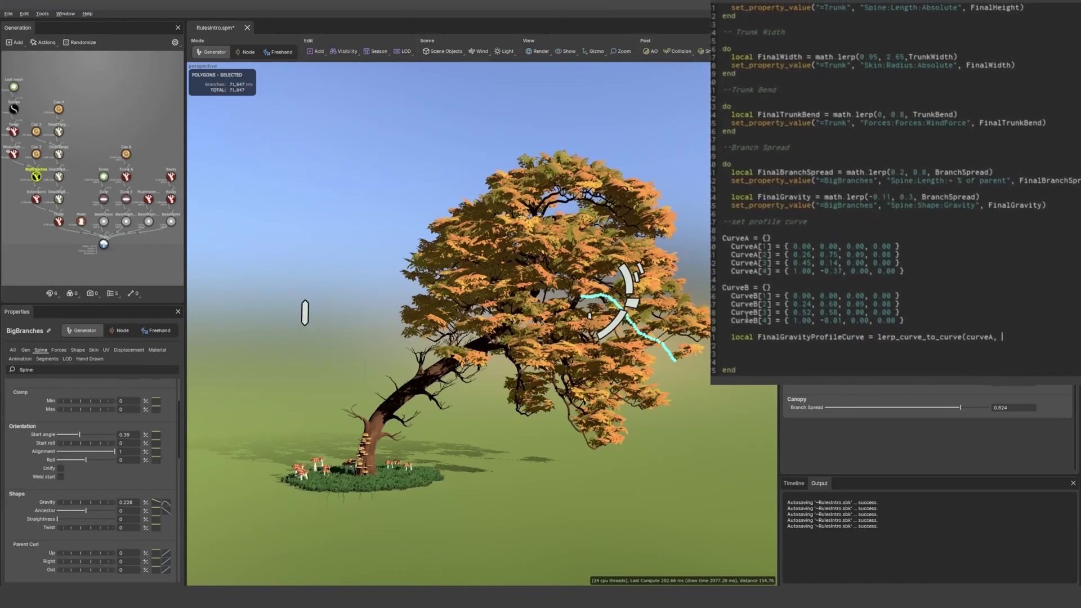
text(Curve)
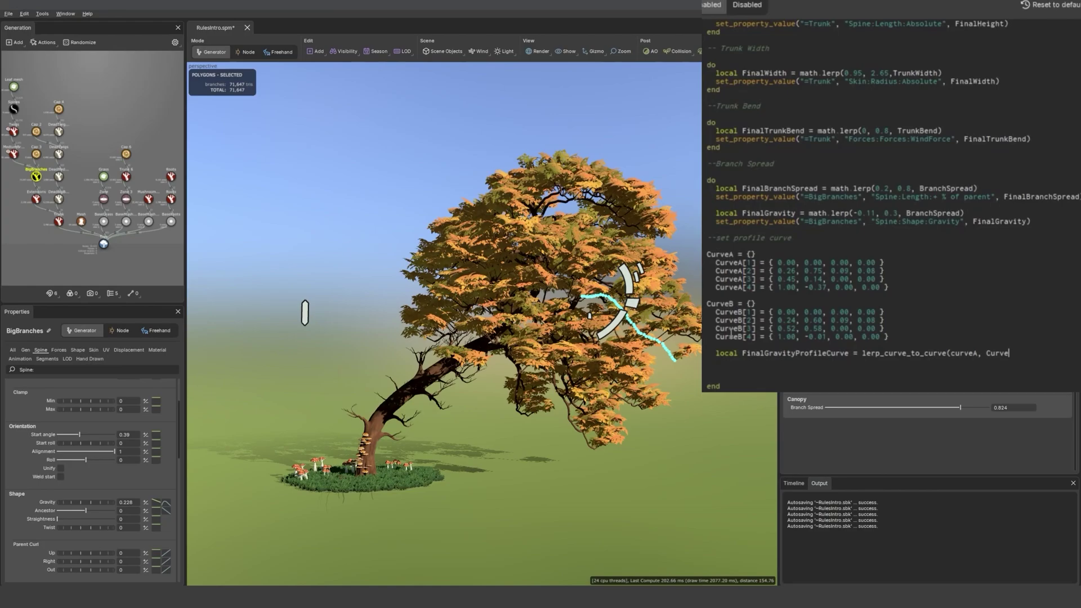
text(B.)
drag(960, 213, 907, 213)
click(1044, 353)
key(BackSpace)
text(, BranchSpread))
key(Return)
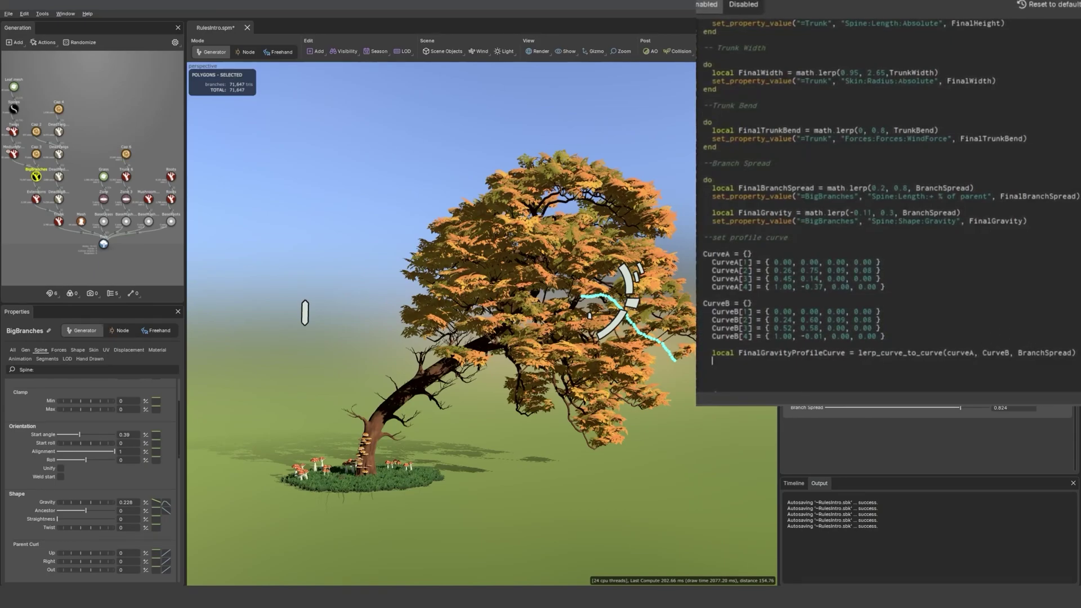
Copy the edit line for script from BigBranches' Gravity property and paste it below the FinalGravityProfileCurve line.
right_click(43, 503)
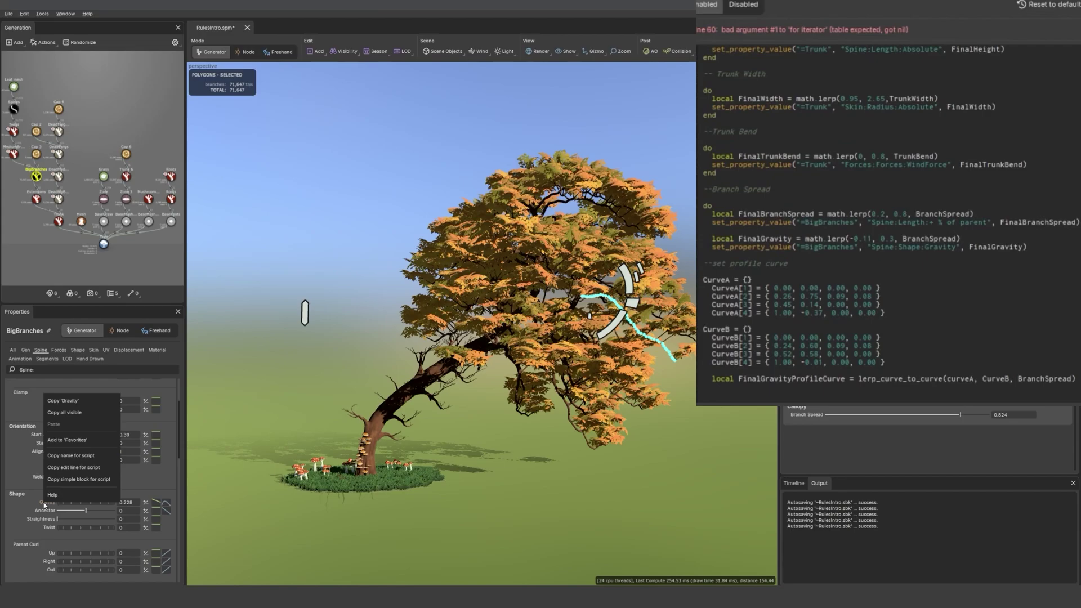
click(78, 468)
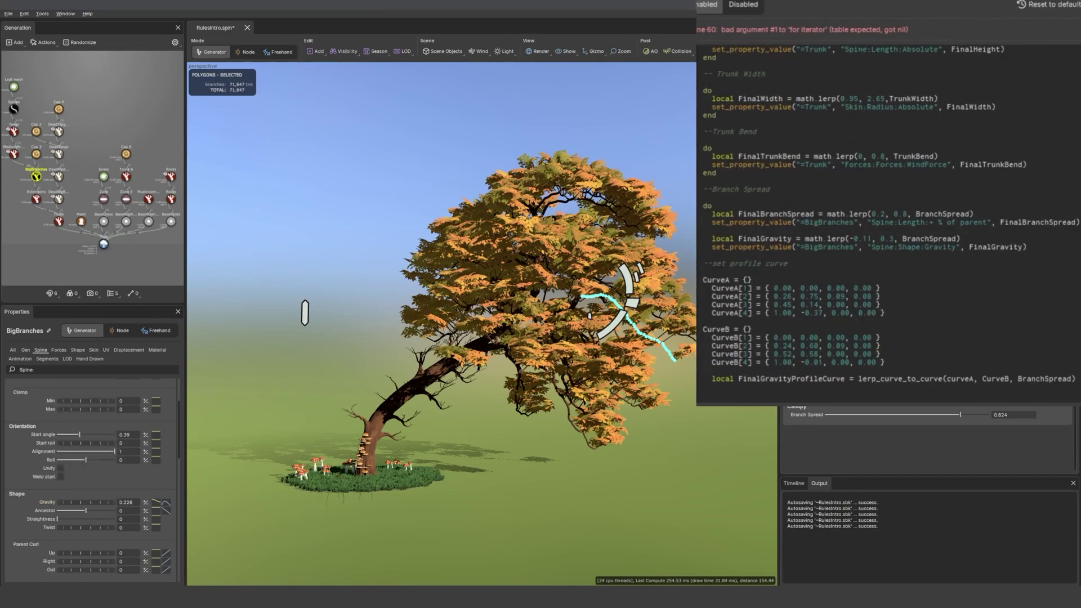
click(717, 389)
key(ctrl+v)
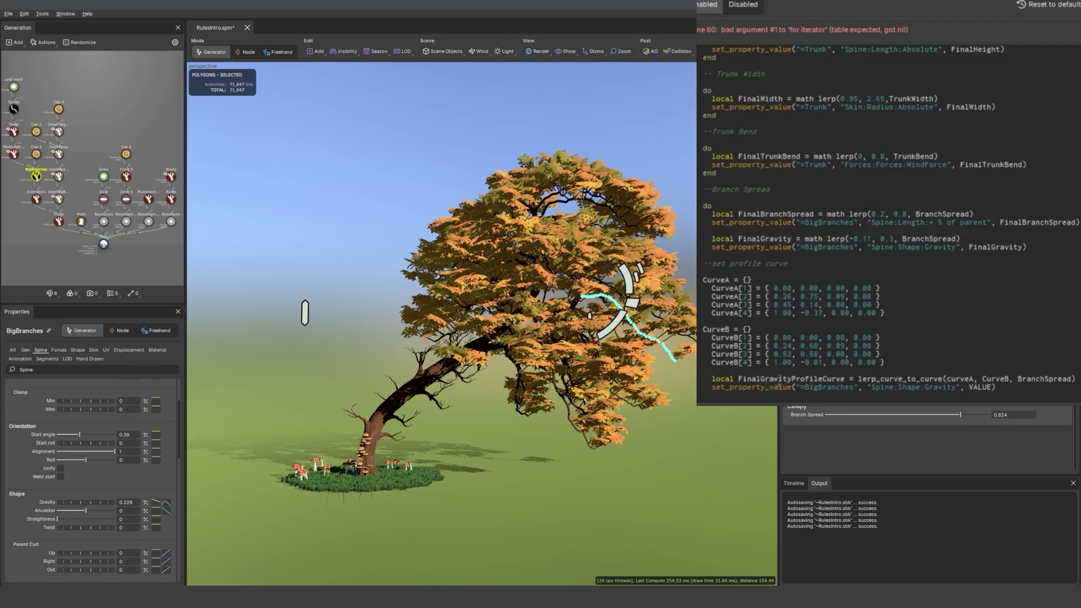
Change the pasted call to set_property_profile and replace its VALUE placeholder with FinalGravityProfileCurve.
drag(769, 388, 792, 389)
text(profile)
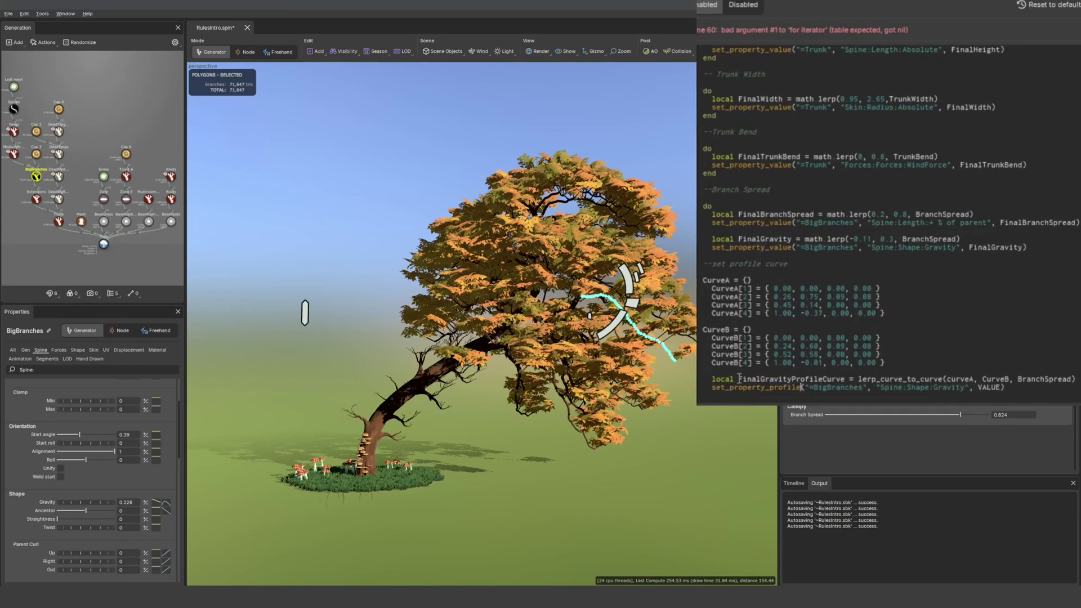
drag(738, 379, 841, 376)
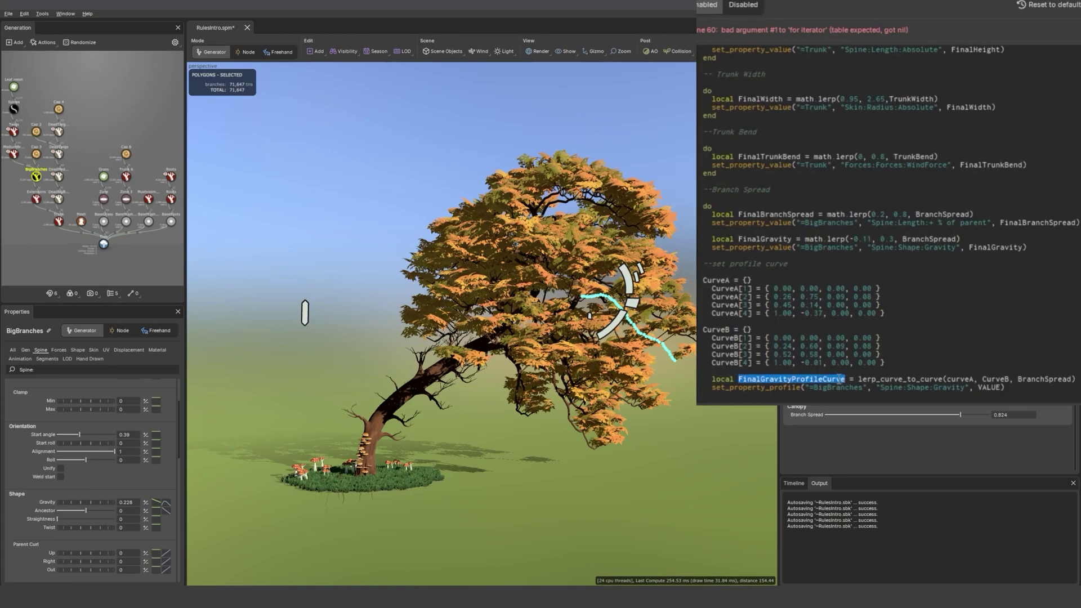
drag(979, 387, 1001, 389)
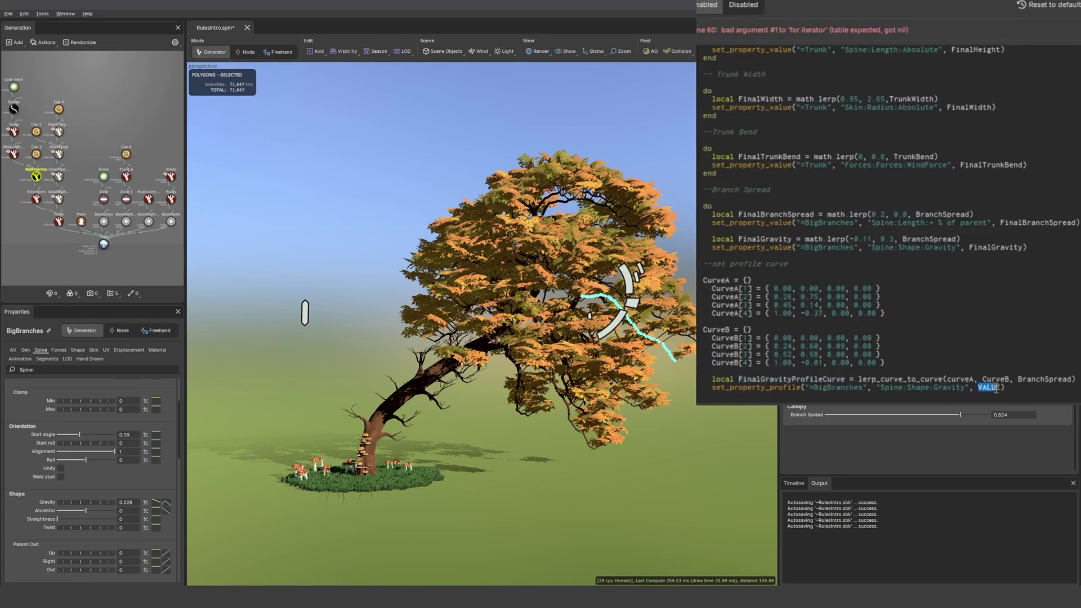
key(ctrl+v)
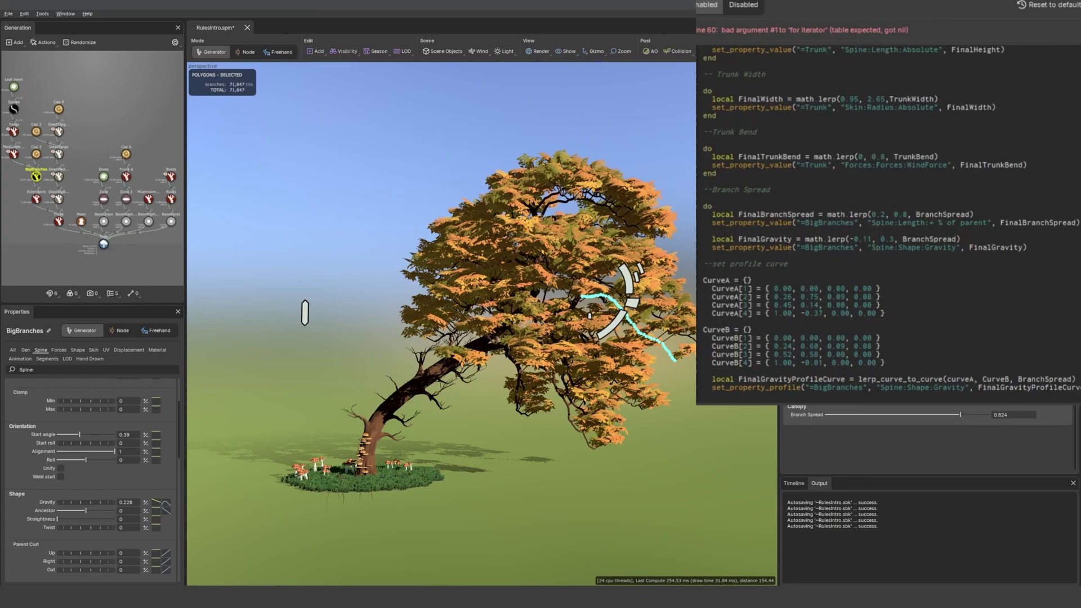
Remove the extra blank lines between the set_property_profile call and the closing end of the Branch Spread block.
key(Return)
key(Return)
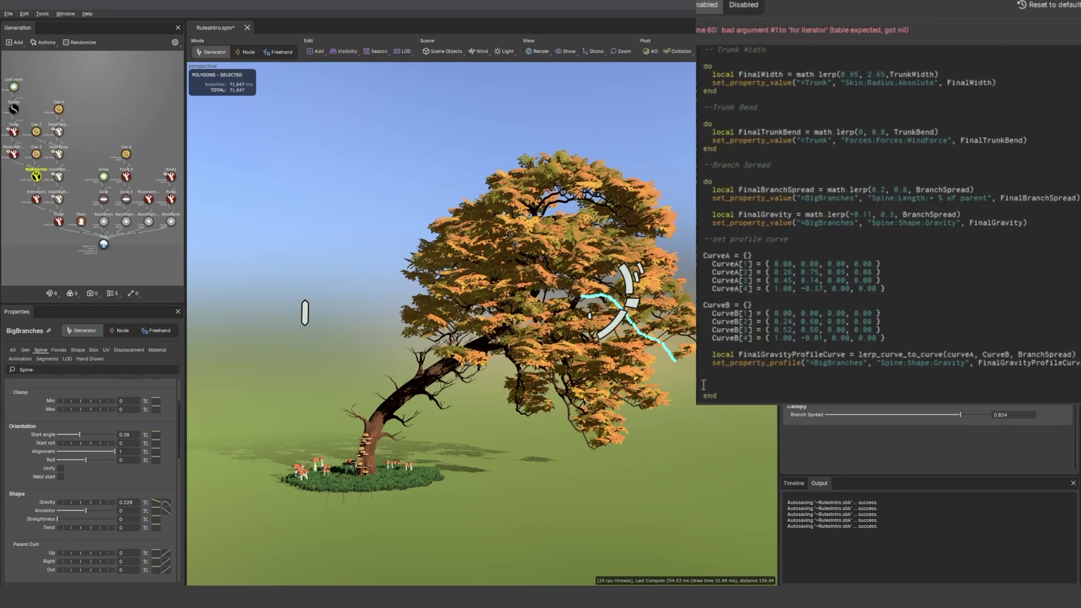
key(BackSpace)
key(BackSpace)
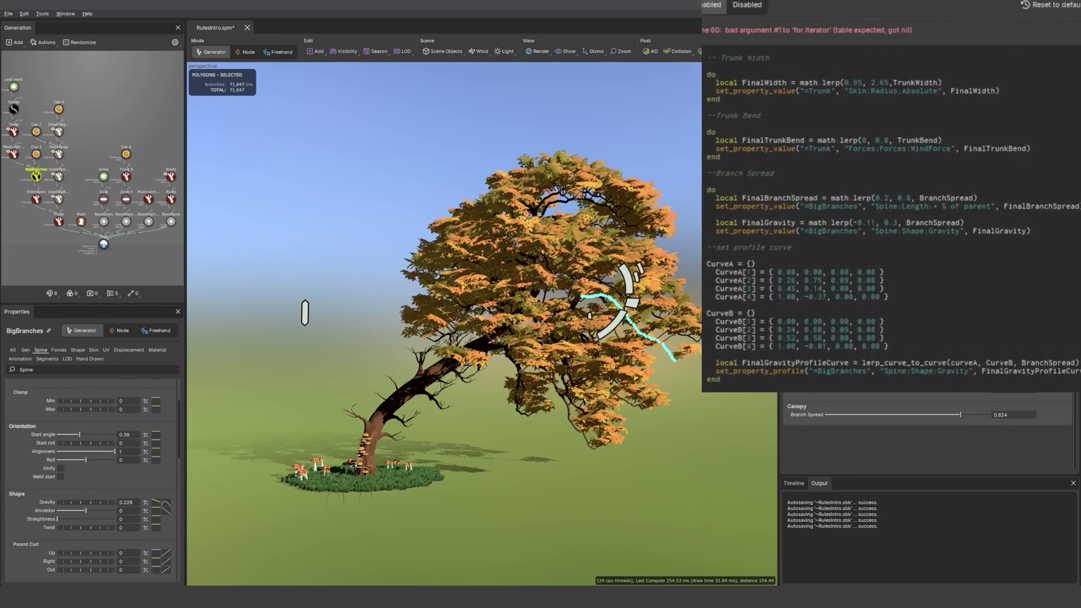
key(ctrl+s)
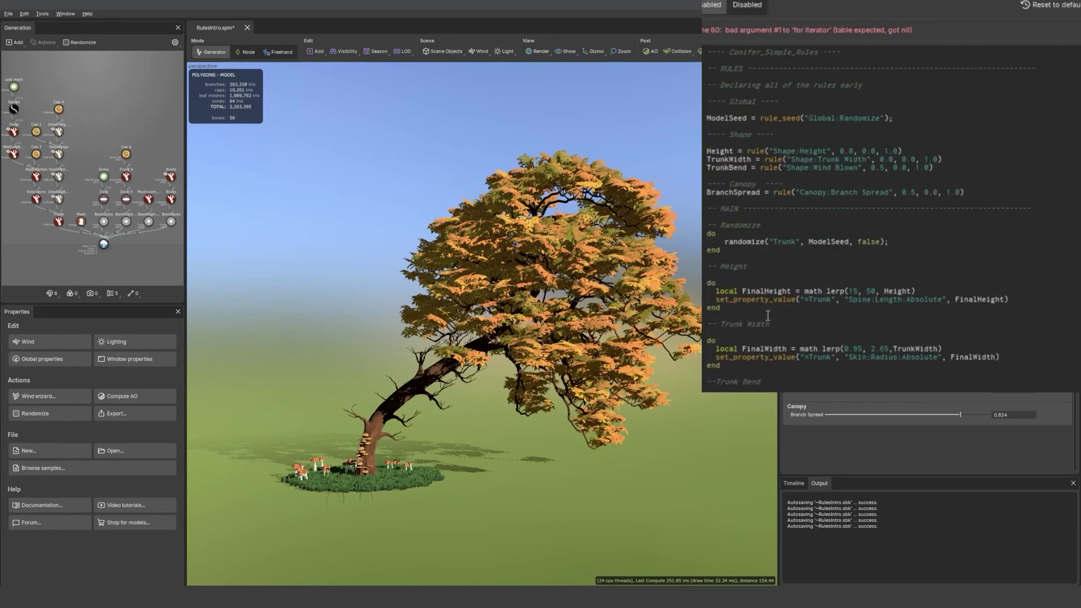
Correct the capitalization of curveA to CurveA in the lerp_curve_to_curve call.
click(778, 342)
scroll(867, 333, down, 10)
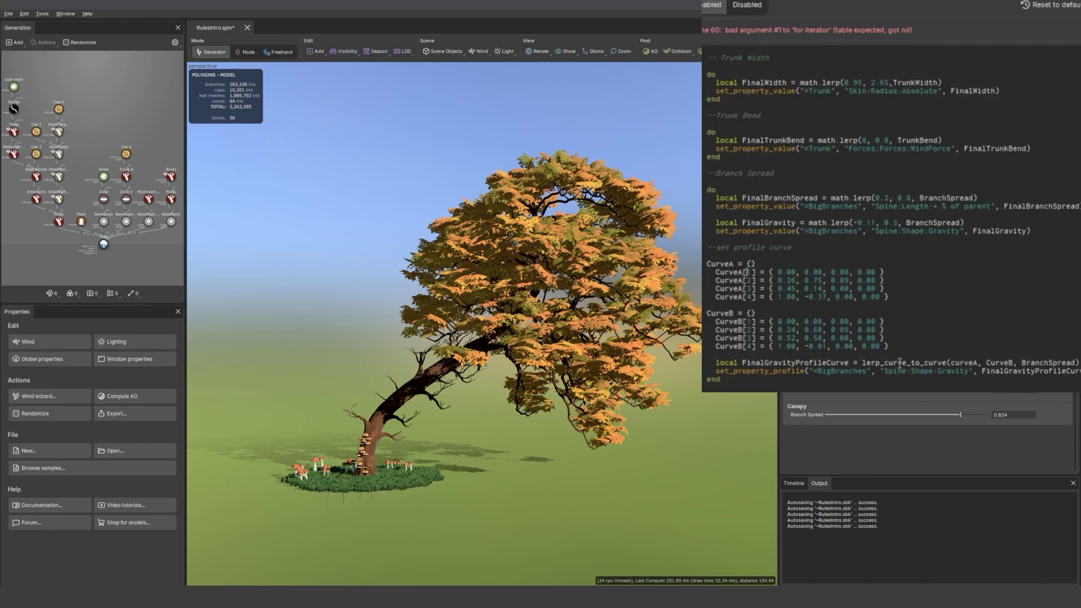
click(956, 362)
key(BackSpace)
text(C)
click(976, 321)
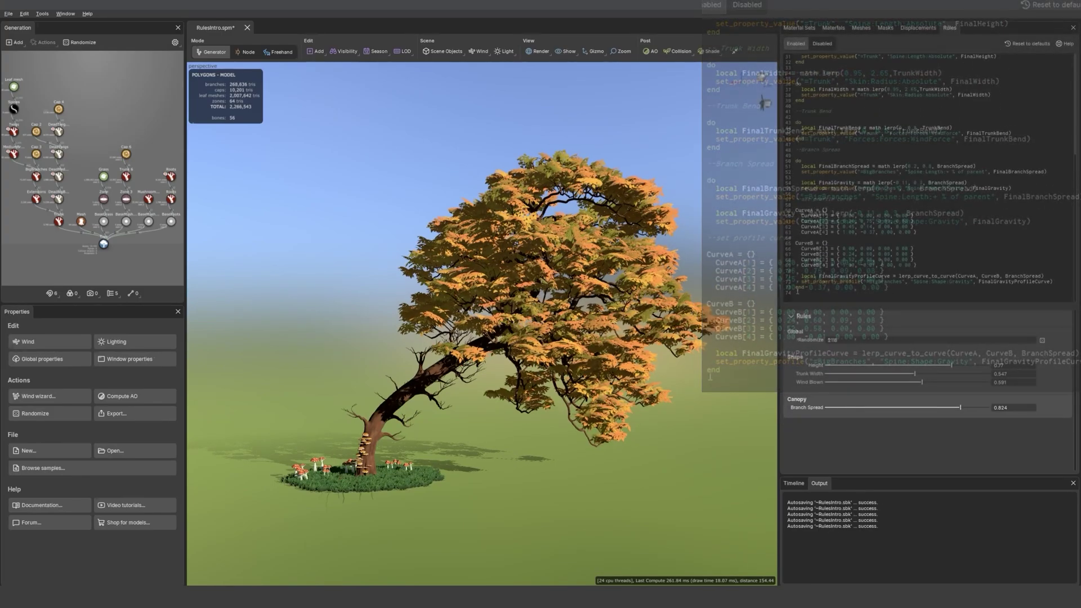
Raise the Branch Spread rule to about 0.99 and inspect BigBranches' gravity profile curve.
drag(967, 411, 987, 407)
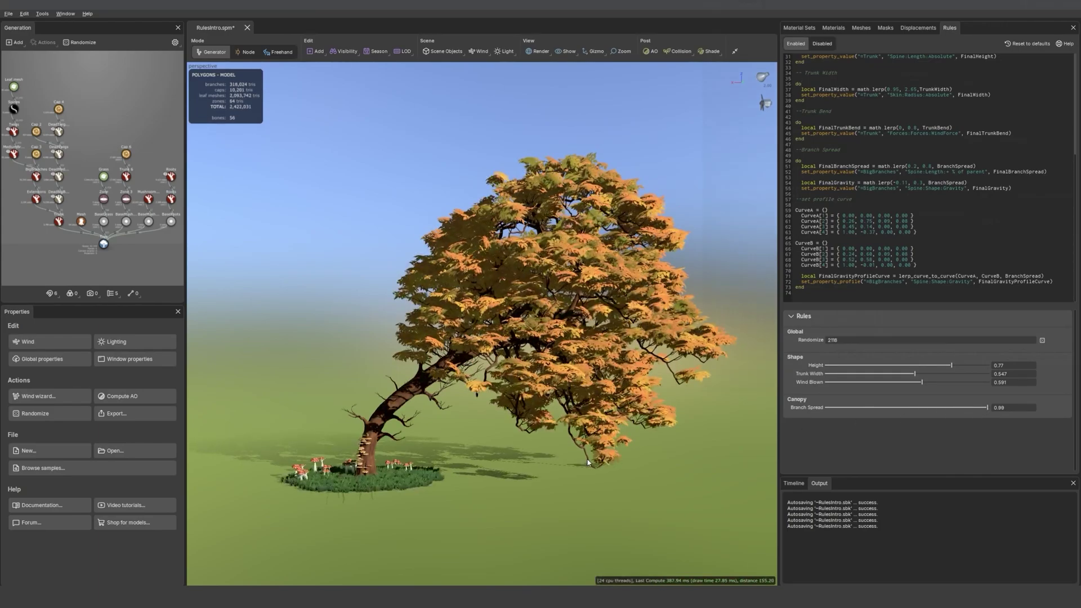
click(575, 433)
click(162, 507)
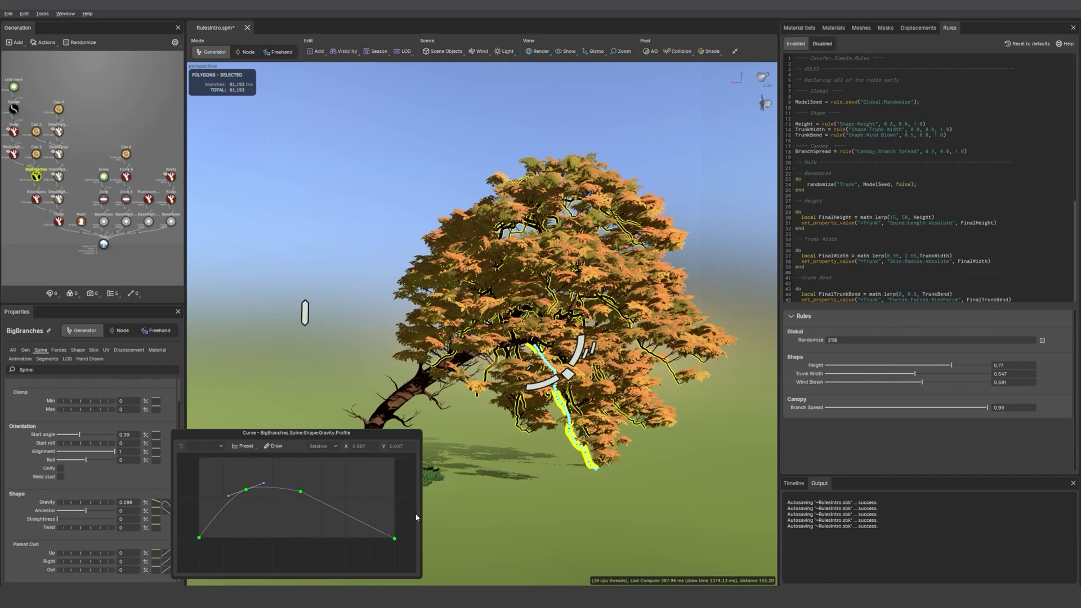
Set the Branch Spread rule to 0, check BigBranches' gravity profile curve, and clear the branch selection.
click(1005, 407)
text(0)
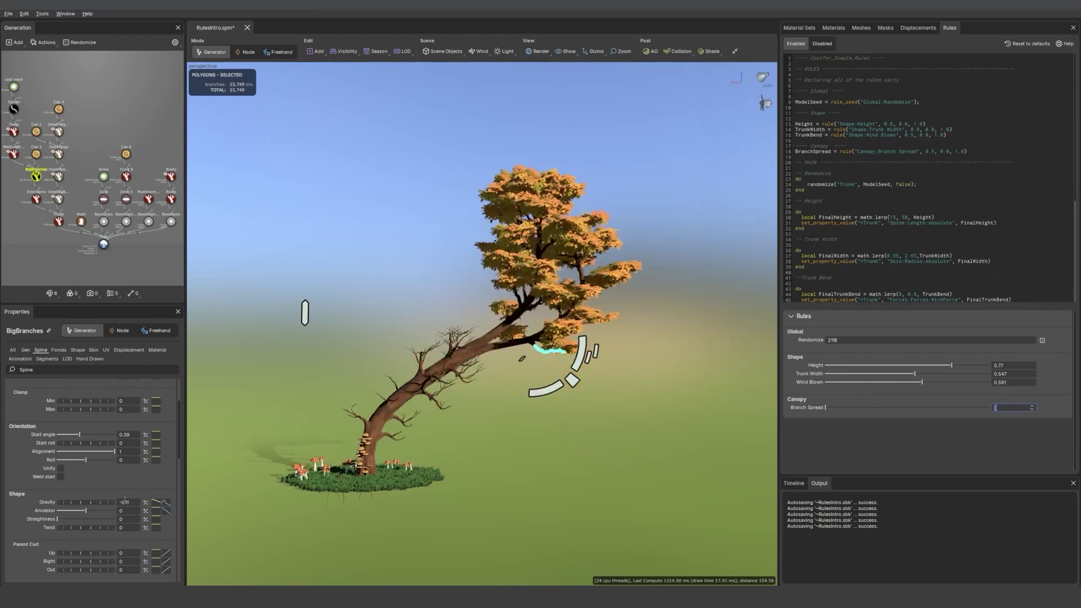
click(165, 505)
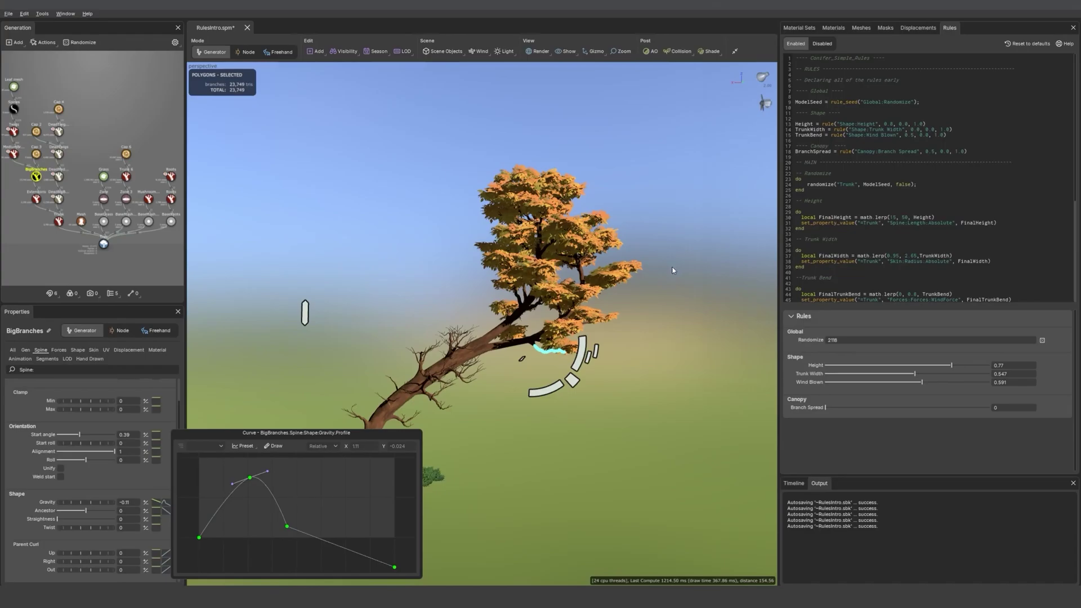
click(486, 300)
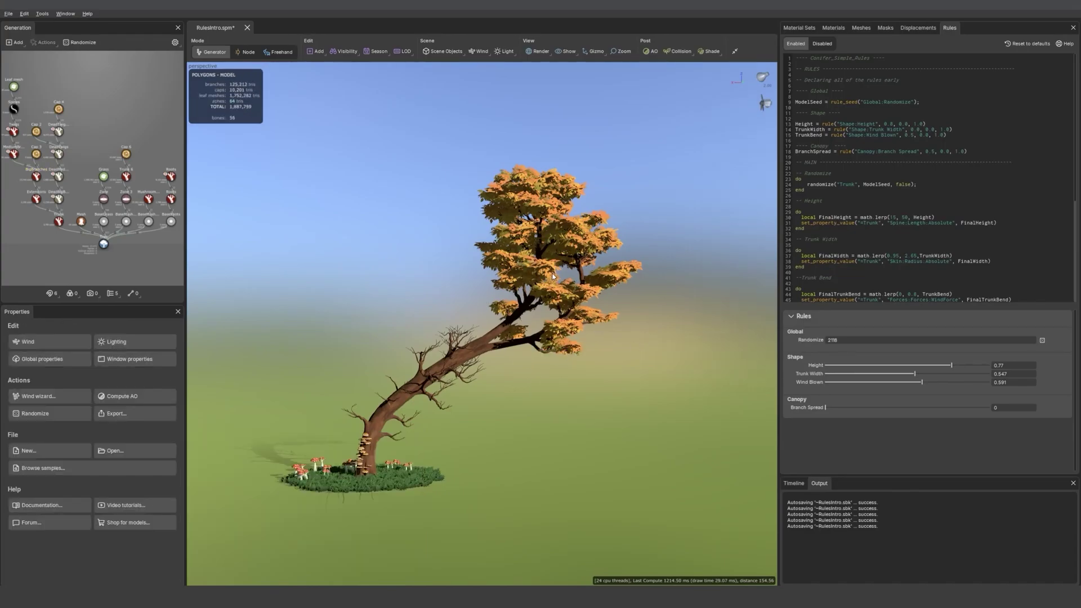
Add a "--set parent curve" comment below the set_property_profile line in the Branch Spread block.
scroll(973, 253, down, 10)
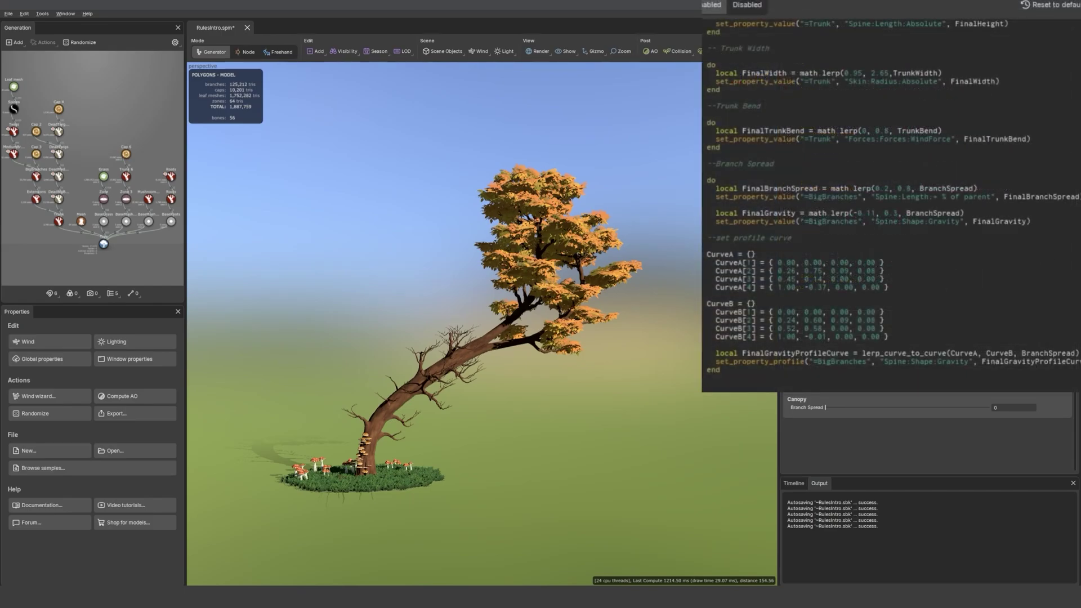
key(Return)
key(Return)
text(--set parent curve)
key(Return)
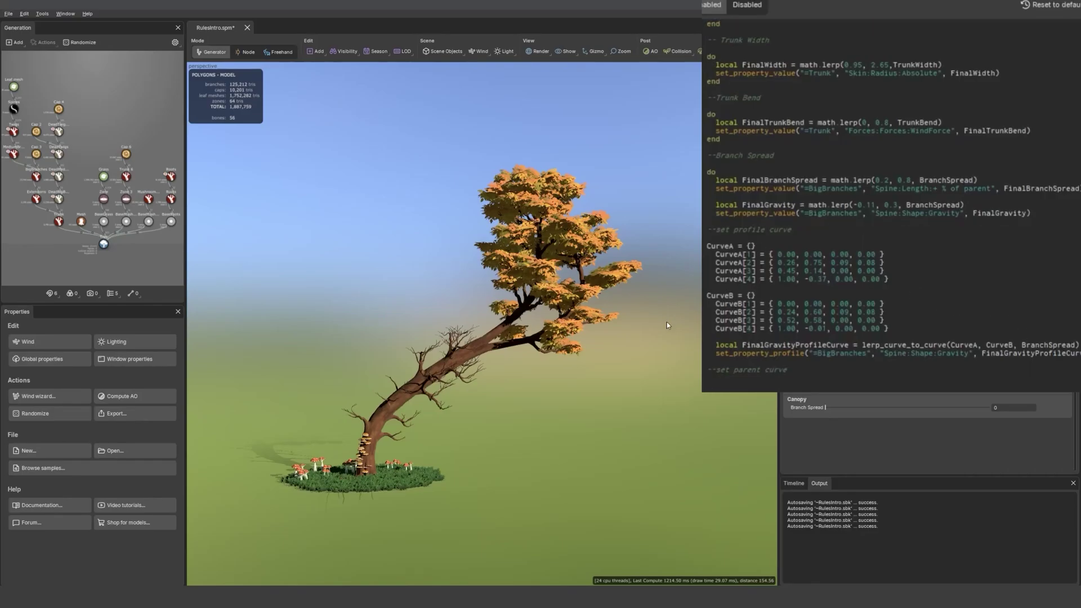
Set the BigBranches gravity parent curve to the Max preset and copy the curve for script.
middle_drag(629, 326, 645, 329)
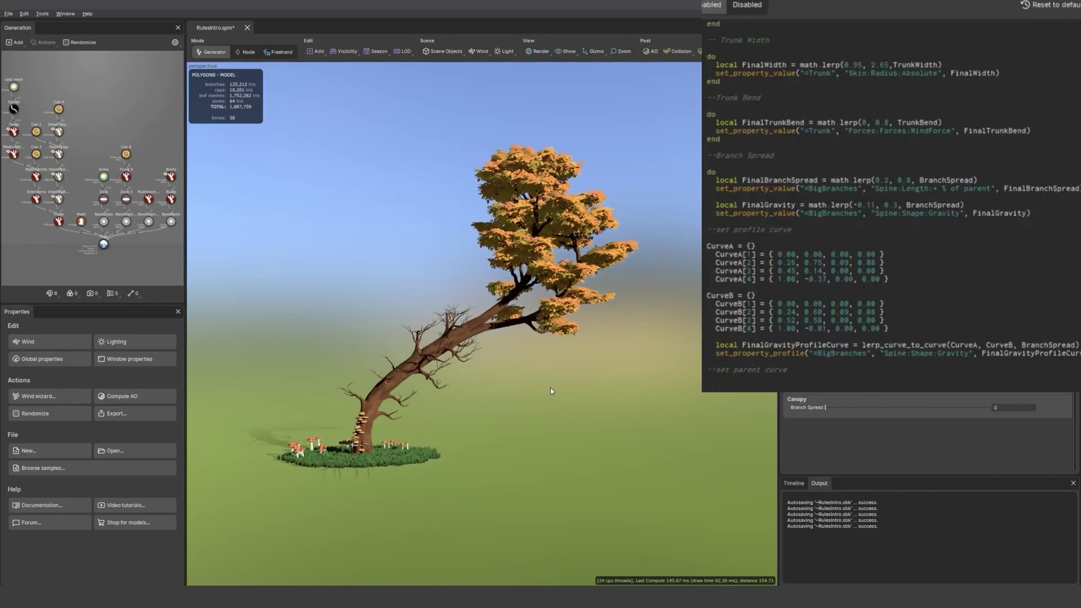
click(523, 328)
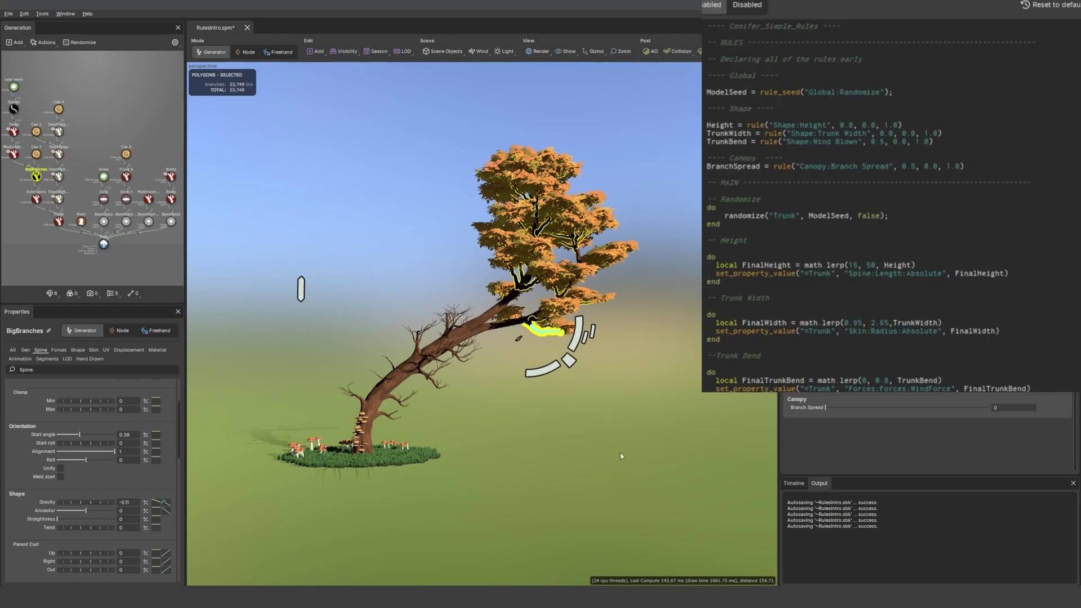
scroll(725, 358, down, 10)
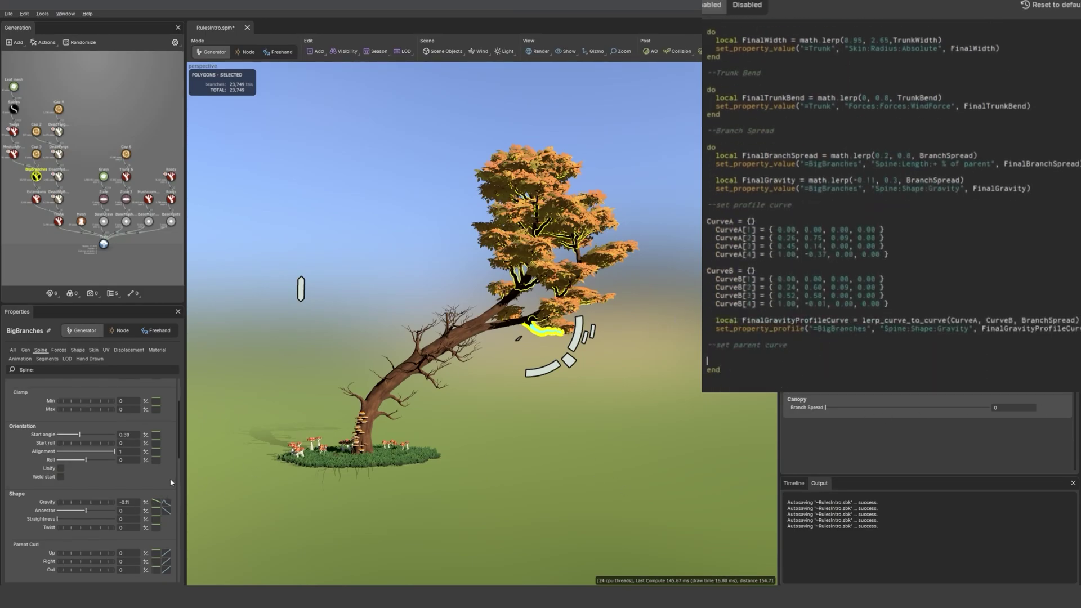
click(158, 506)
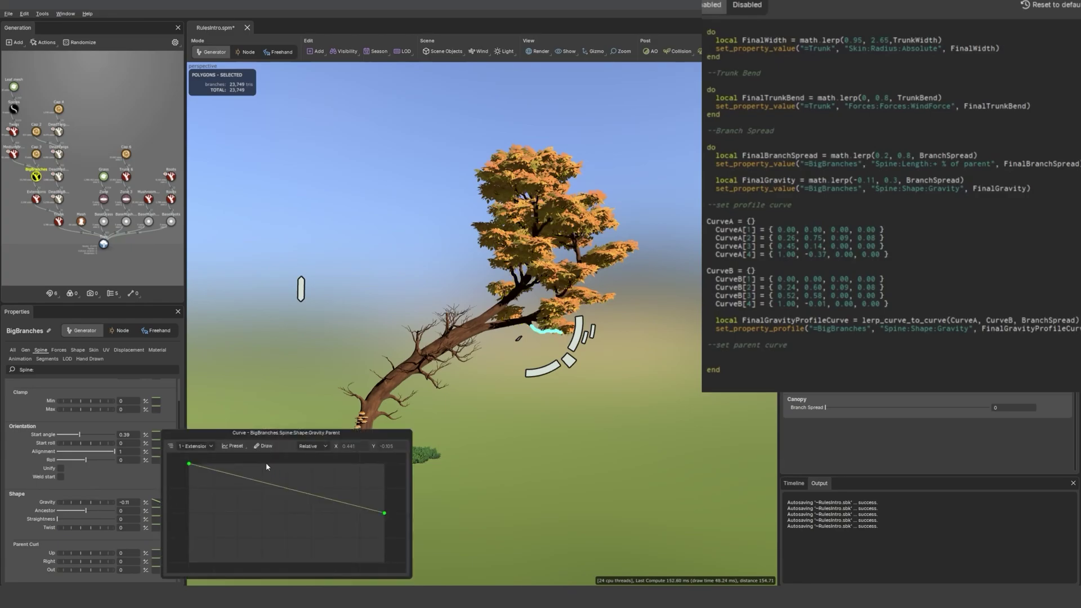
click(232, 445)
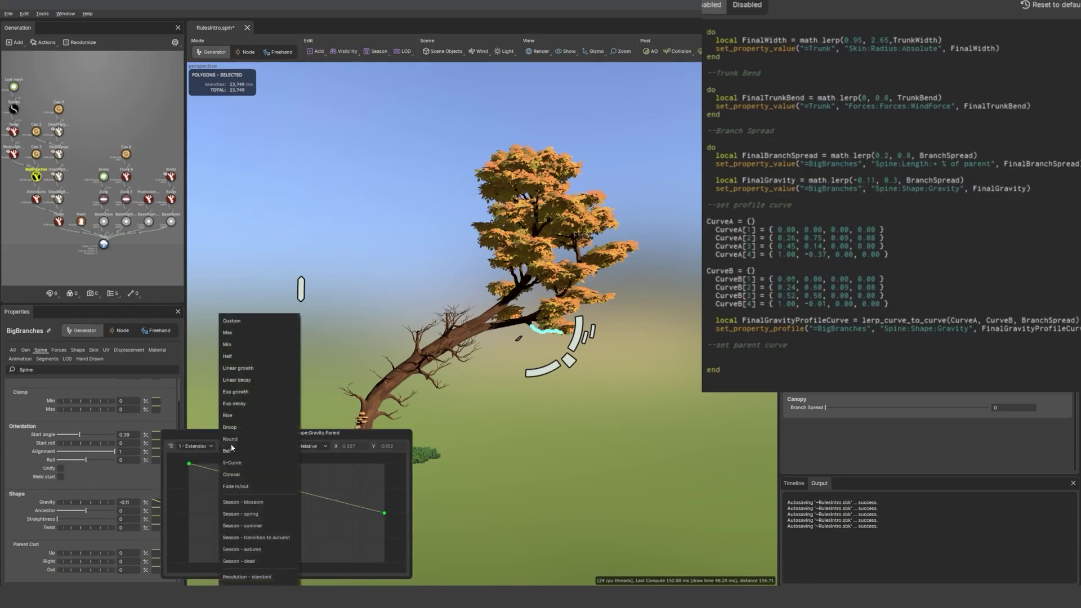
click(251, 349)
right_click(257, 493)
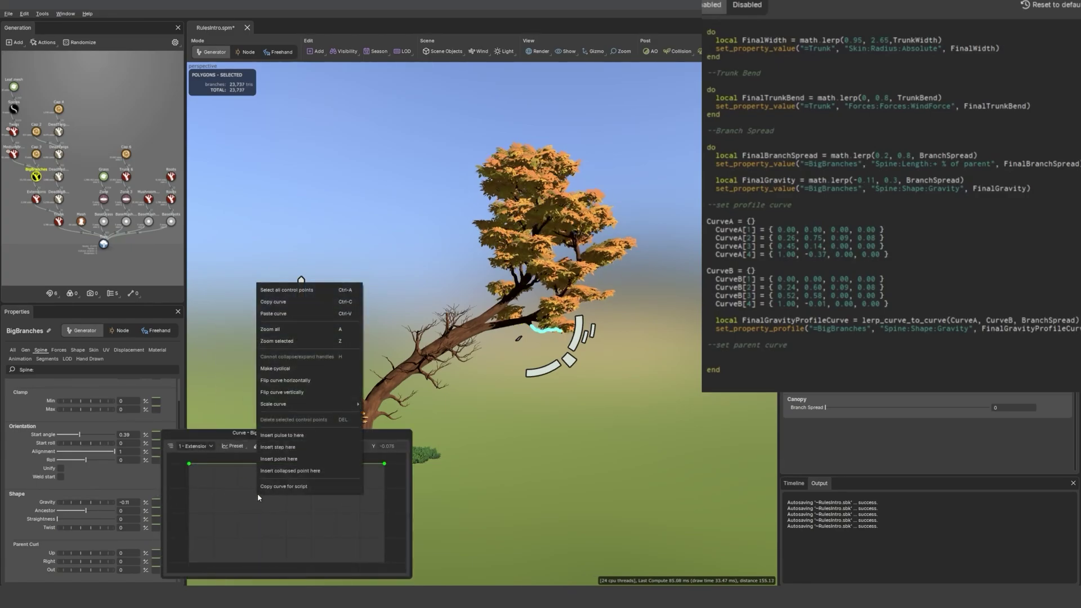
click(277, 486)
Paste the copied curve table below the "--set parent curve" comment and rename all its references to CurveC.
click(743, 353)
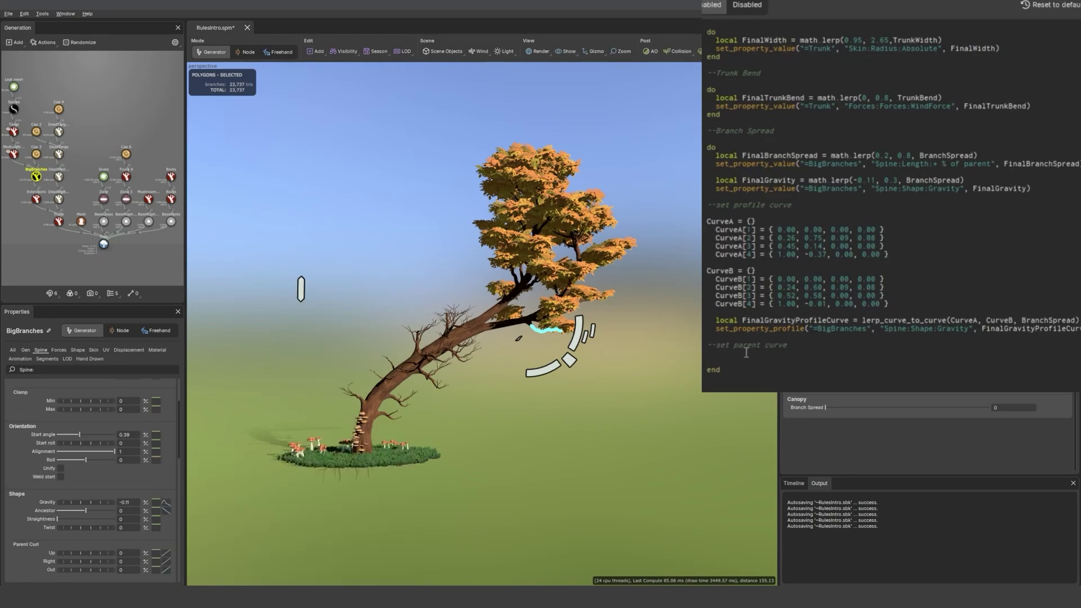
key(ctrl+v)
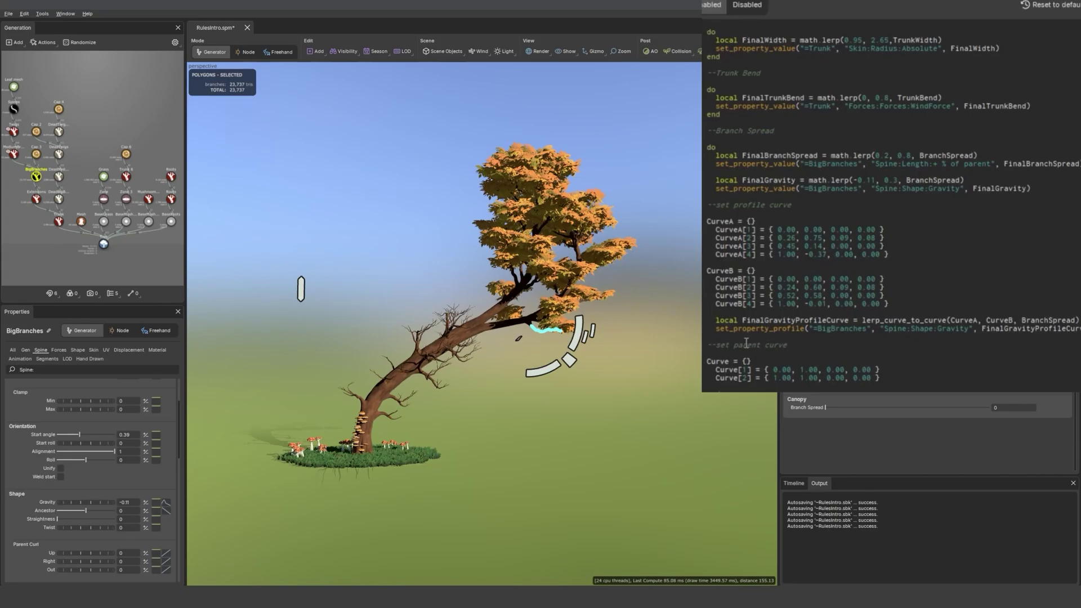
scroll(746, 344, down, 1)
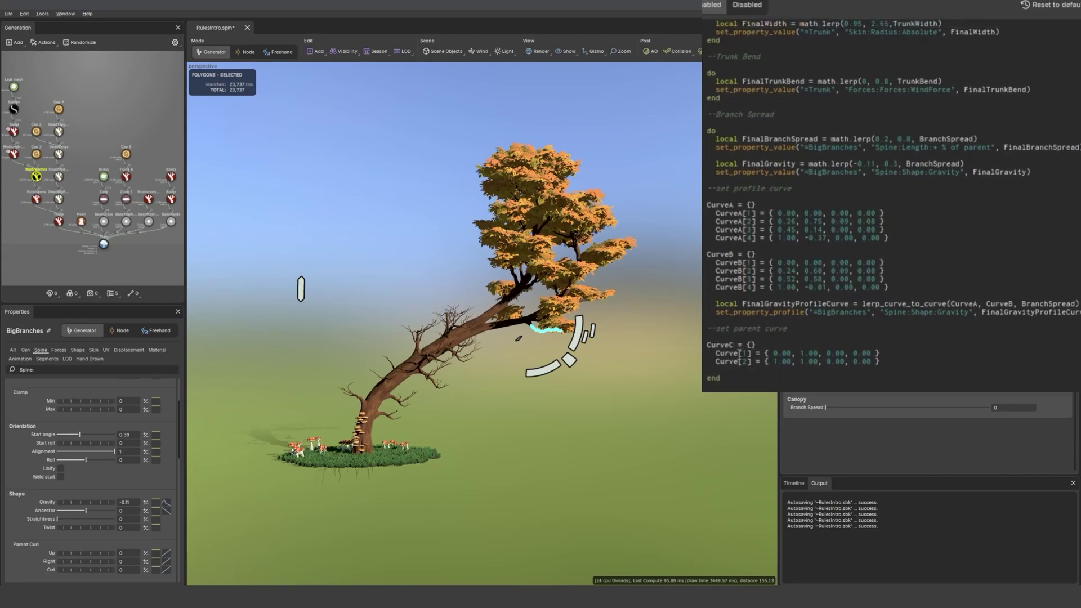
text(C)
click(737, 353)
text(C)
click(733, 361)
text(C)
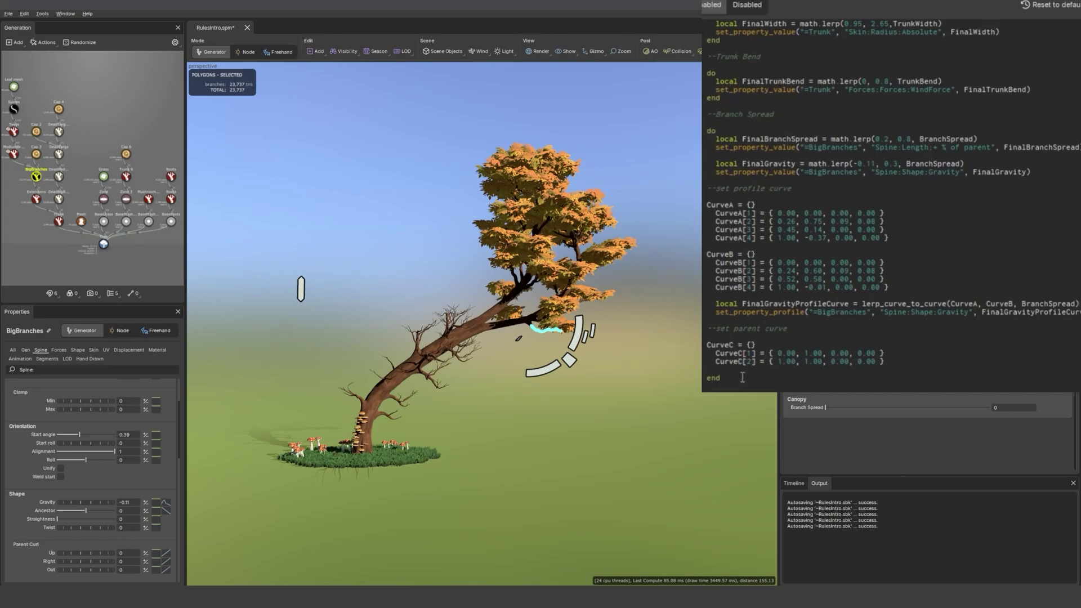
Change the BigBranches gravity parent curve to the Linear decay preset and copy it for script.
click(160, 503)
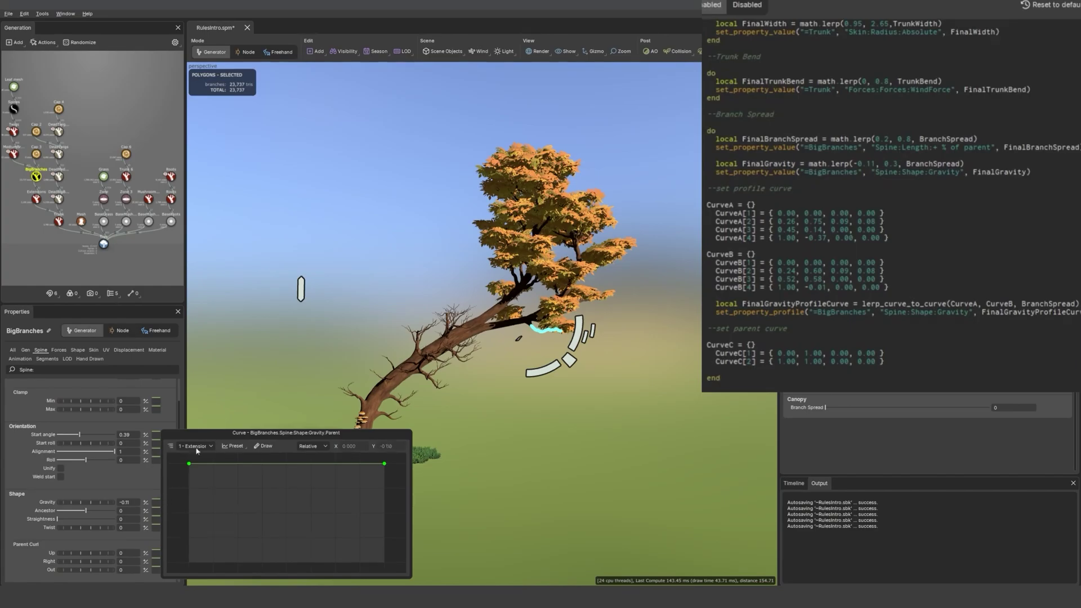
click(237, 445)
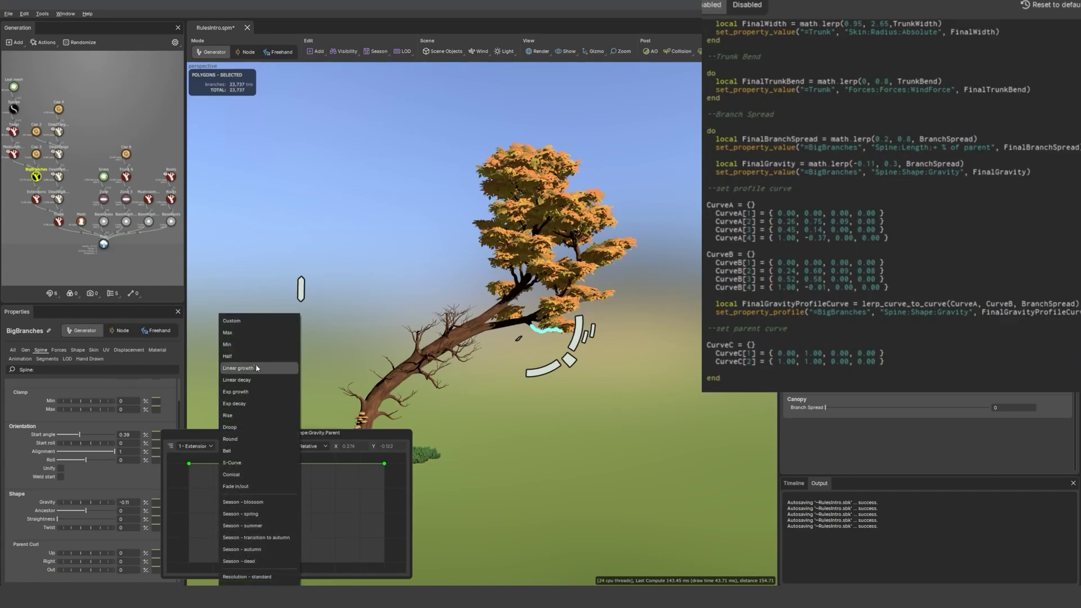
click(256, 379)
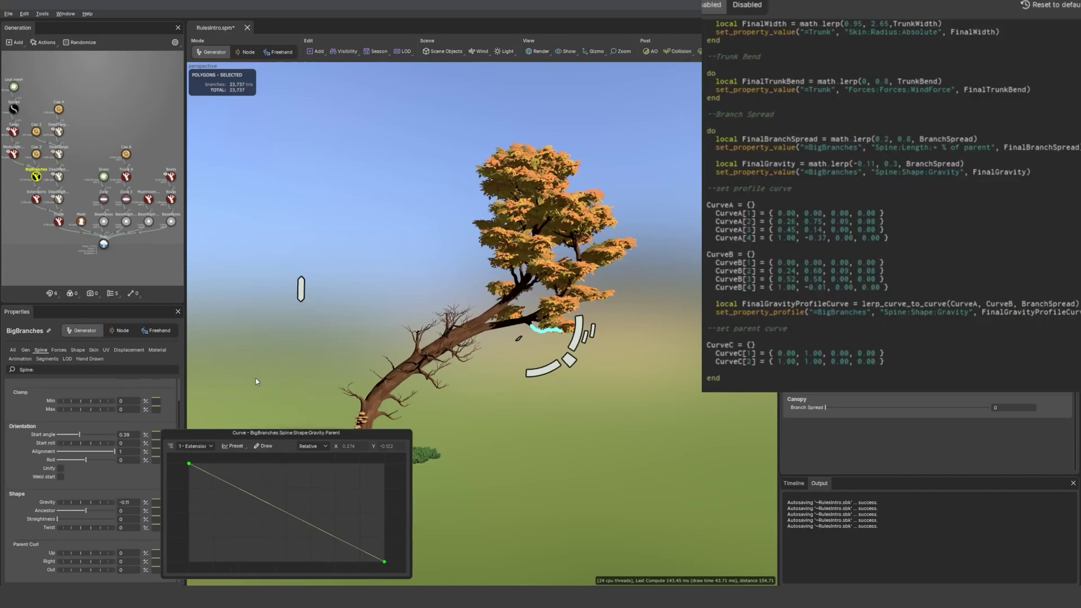
right_click(286, 482)
click(312, 473)
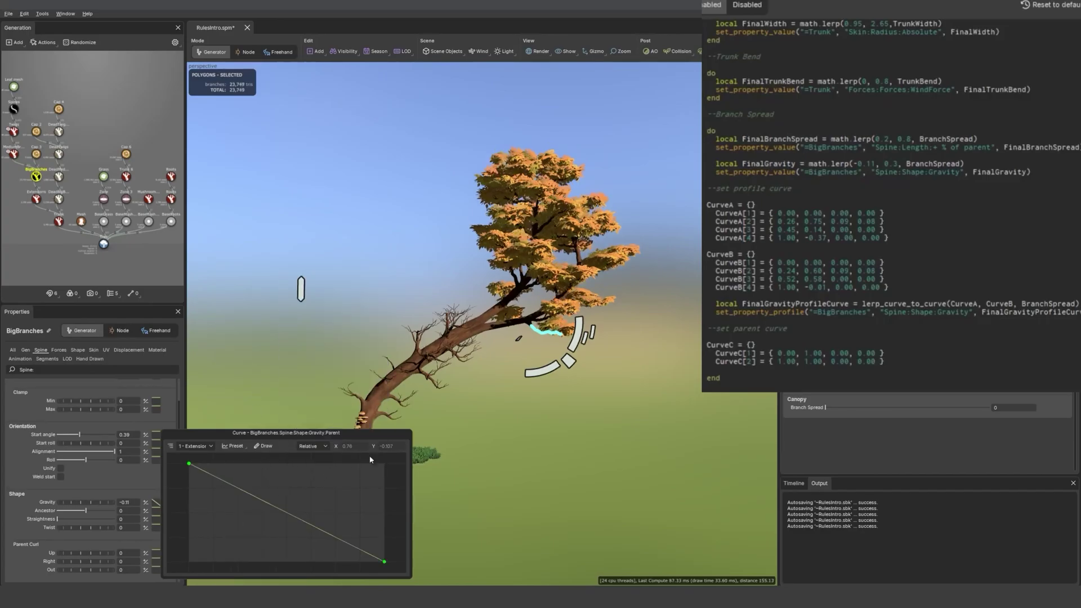
Paste the copied curve table below CurveC and rename all its references to CurveD.
click(894, 363)
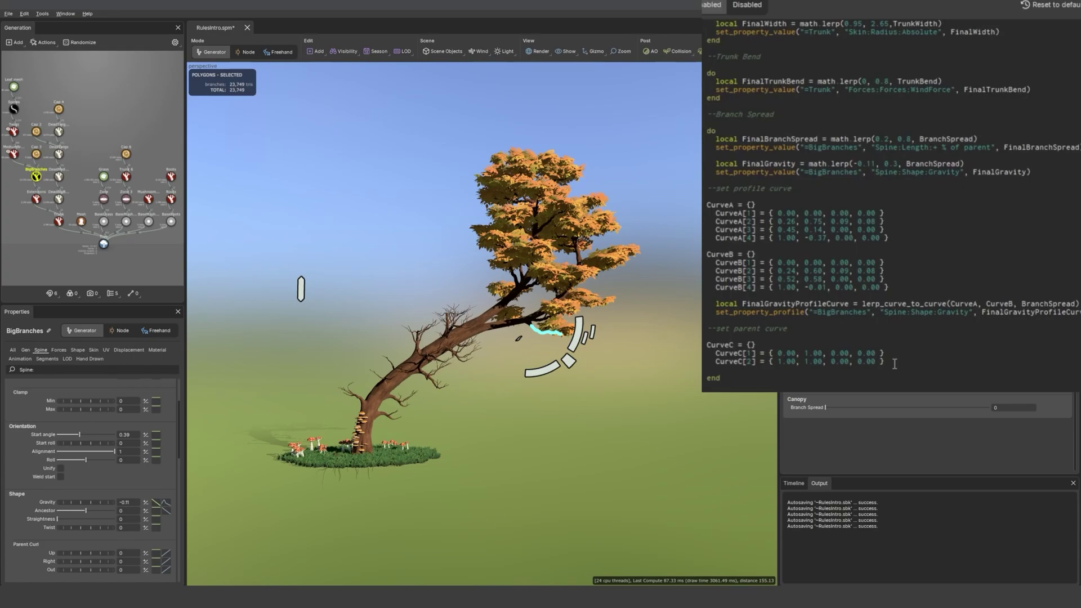
key(Return)
key(Return)
key(ctrl+v)
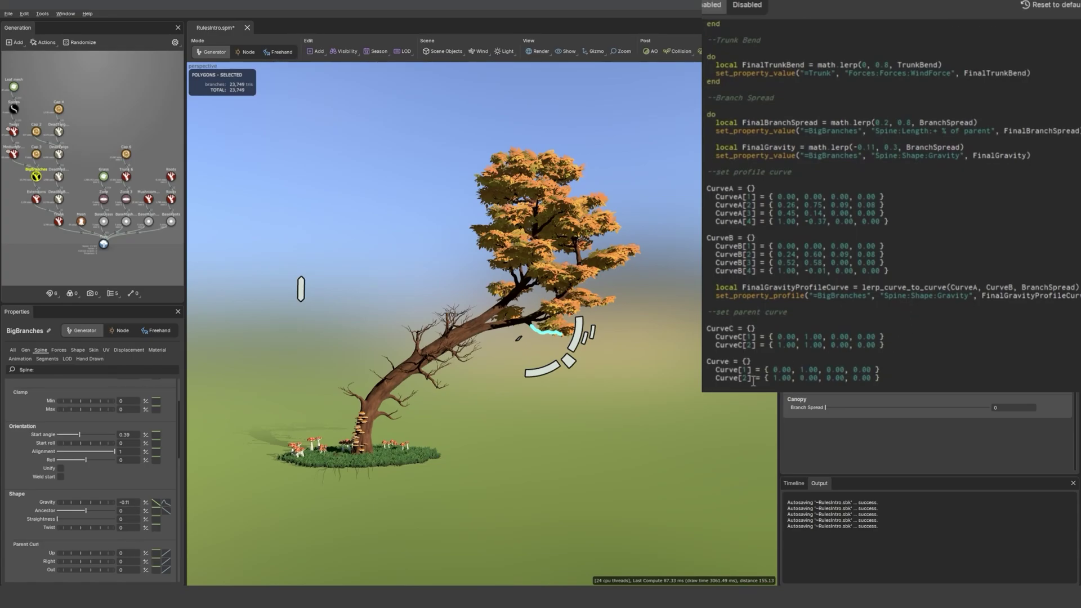
click(730, 361)
text(D)
click(731, 369)
text(D)
click(738, 378)
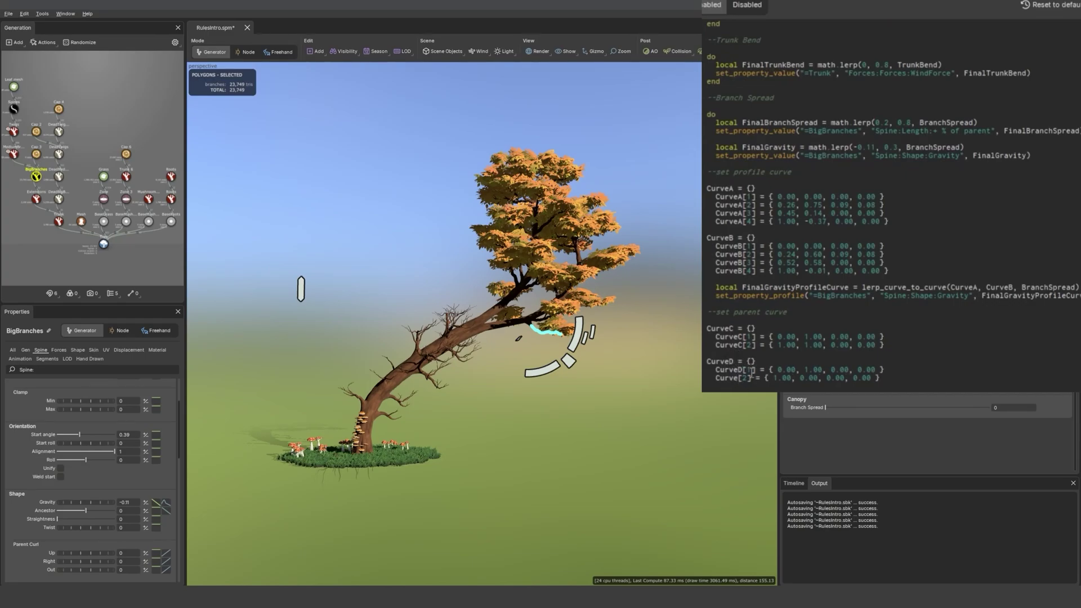
text(D)
Duplicate the FinalGravityProfileCurve and set_property_profile lines below CurveD, aligning their indentation with the original lines.
scroll(731, 363, down, 2)
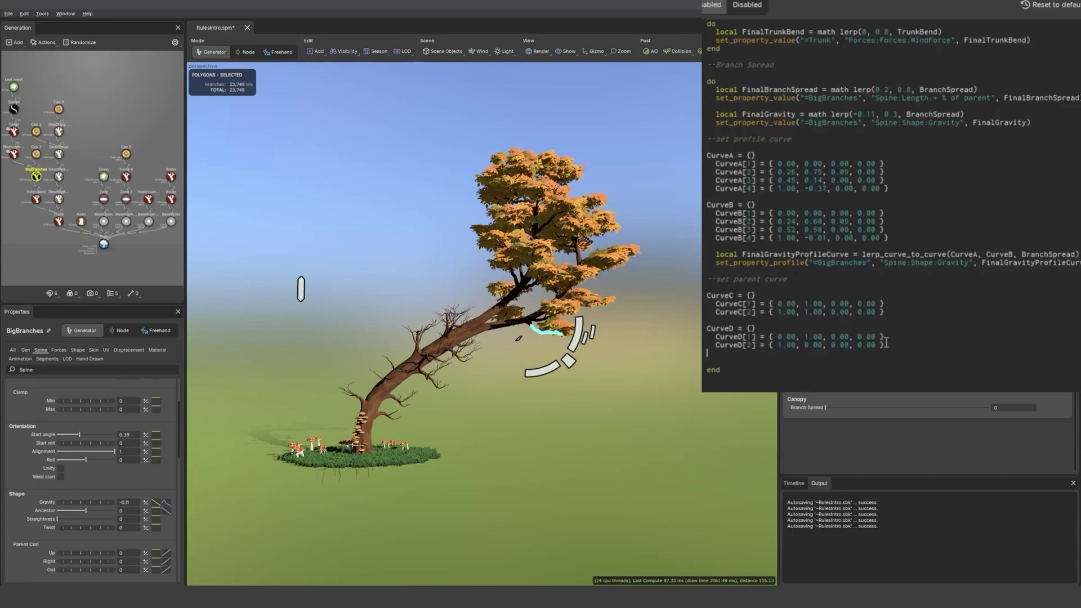
key(Return)
text(local FIa)
key(BackSpace)
key(BackSpace)
drag(1076, 263, 710, 256)
drag(748, 361, 716, 363)
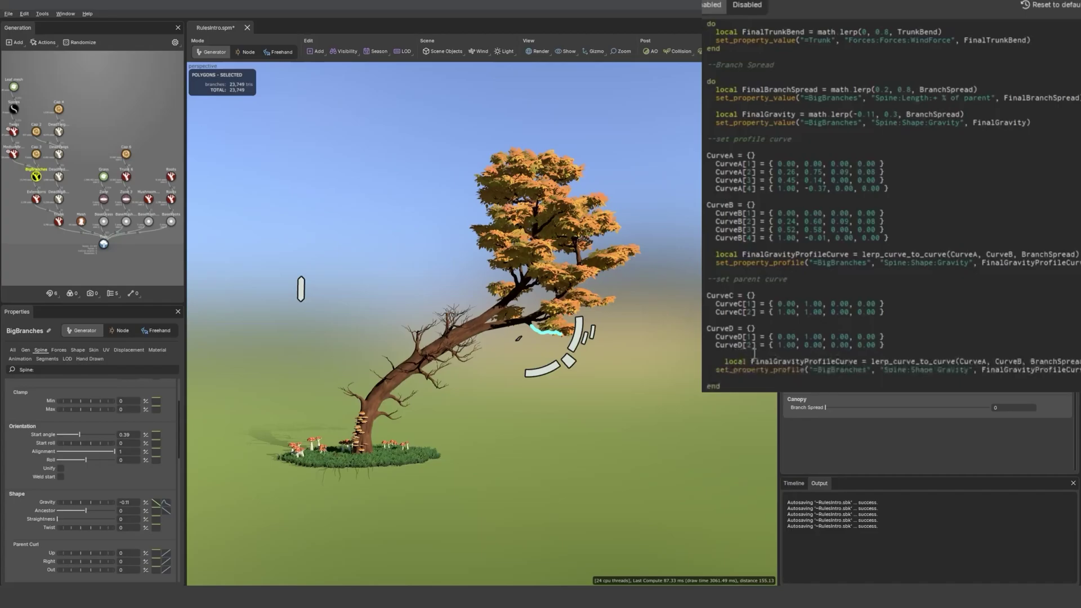
click(726, 361)
key(BackSpace)
key(BackSpace)
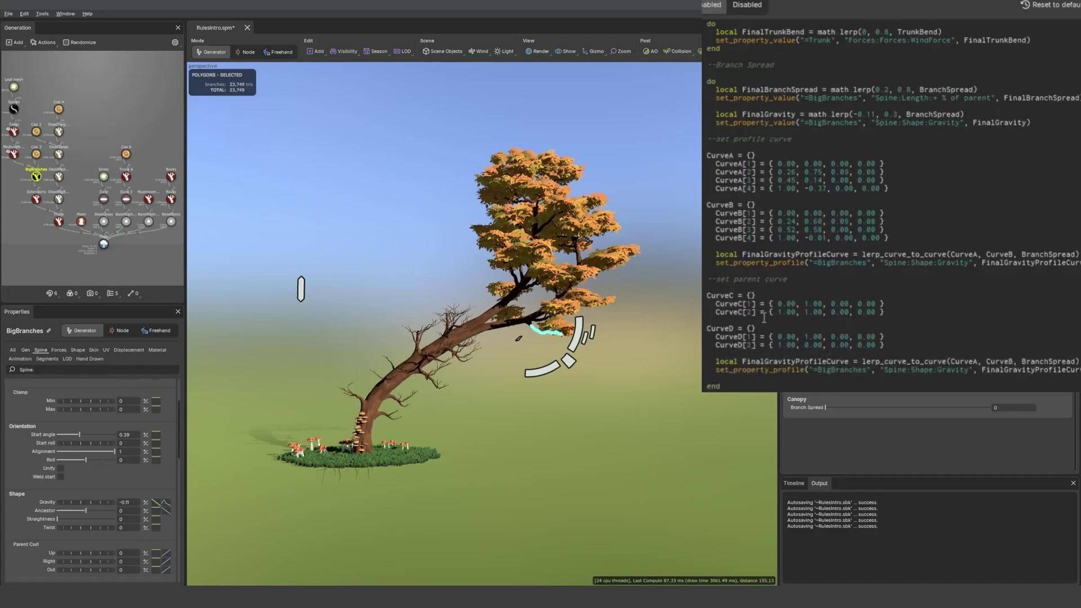
Rename the duplicated local variable to FinalGravityParentCurve and make its lerp_curve_to_curve call use CurveC and CurveD.
click(826, 362)
key(BackSpace)
key(BackSpace)
key(BackSpace)
key(BackSpace)
key(BackSpace)
key(BackSpace)
key(BackSpace)
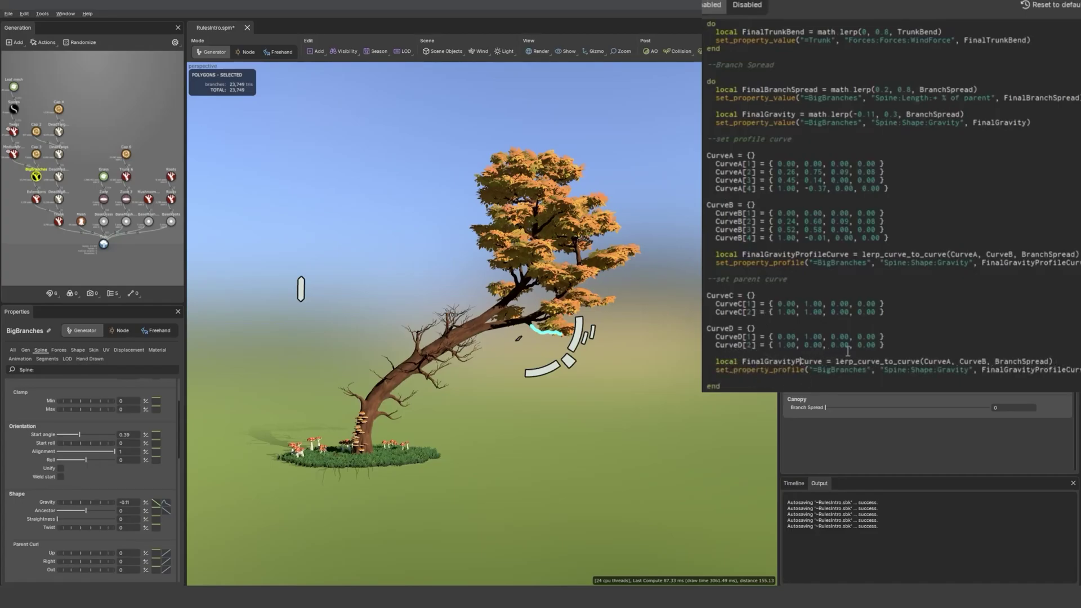
text(Parent)
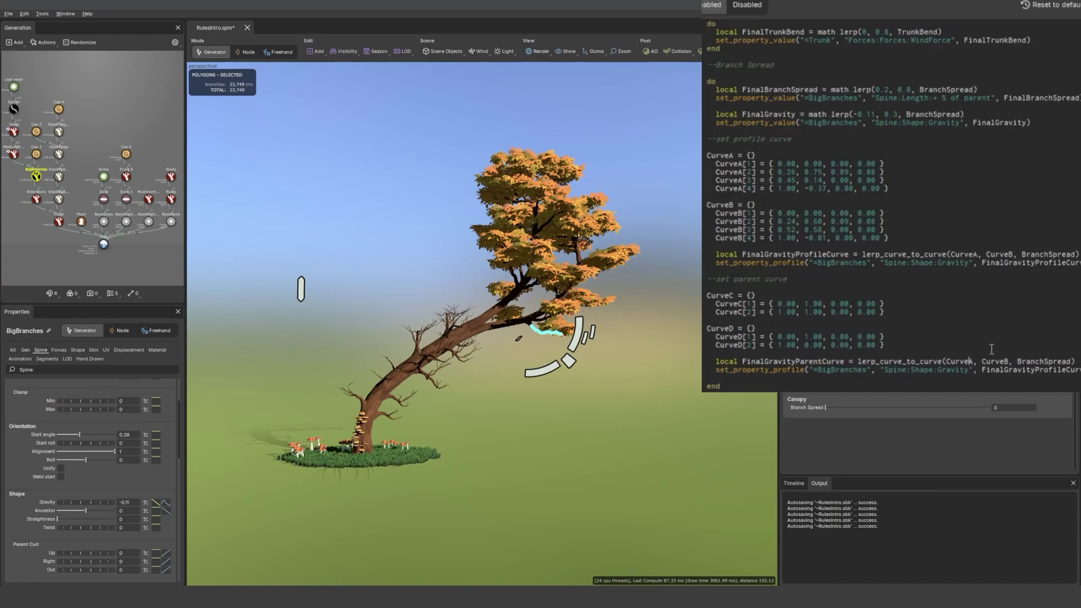
key(Delete)
text(C)
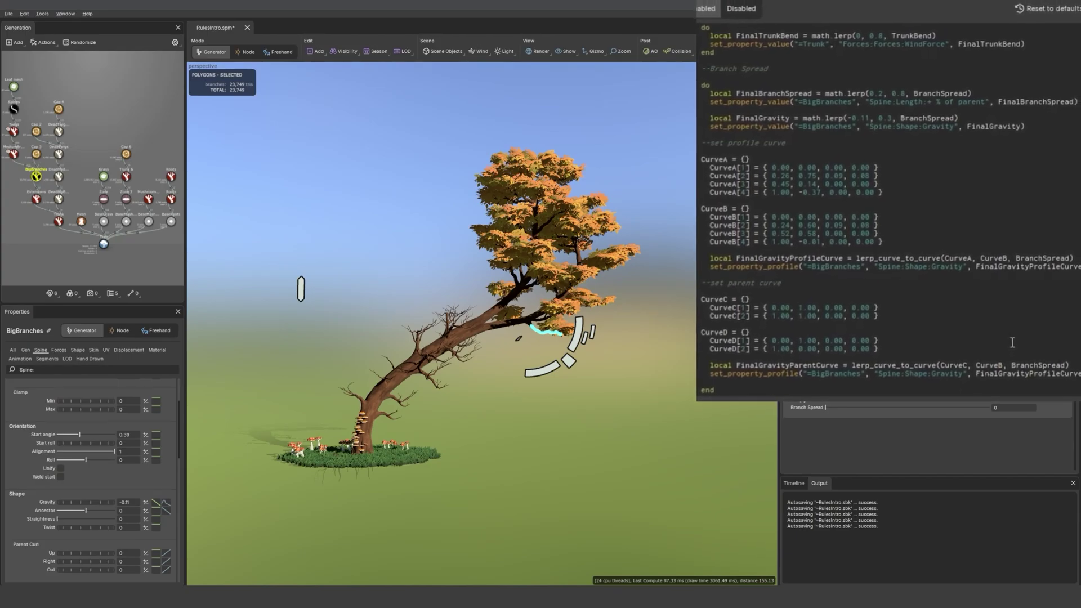
key(BackSpace)
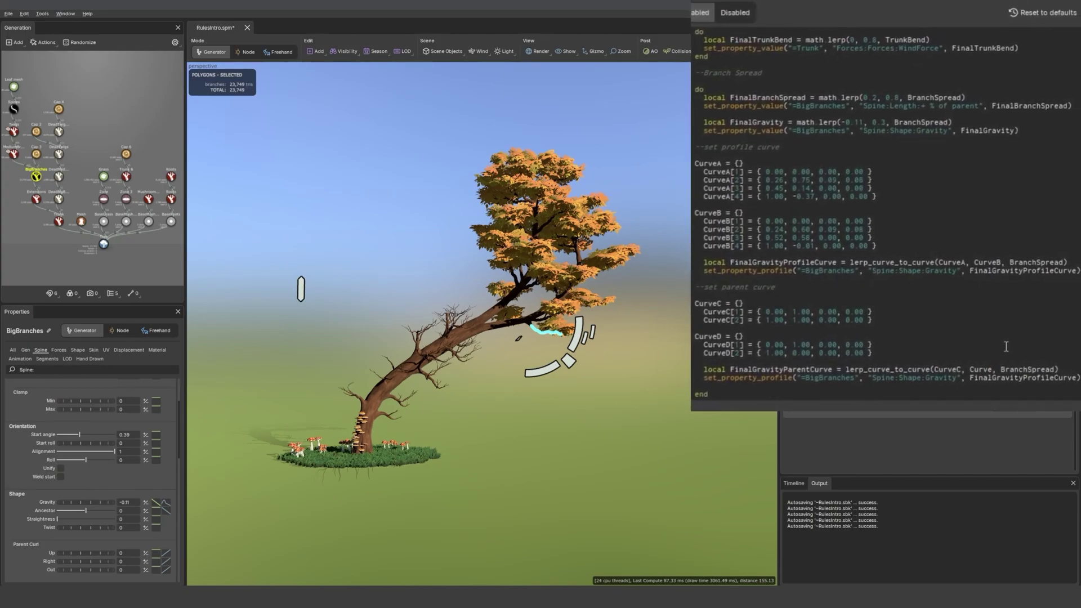
text(D)
Change the duplicated call to set_property_parent and its last argument to FinalGravityParentCurve.
drag(793, 378, 766, 377)
text(arent)
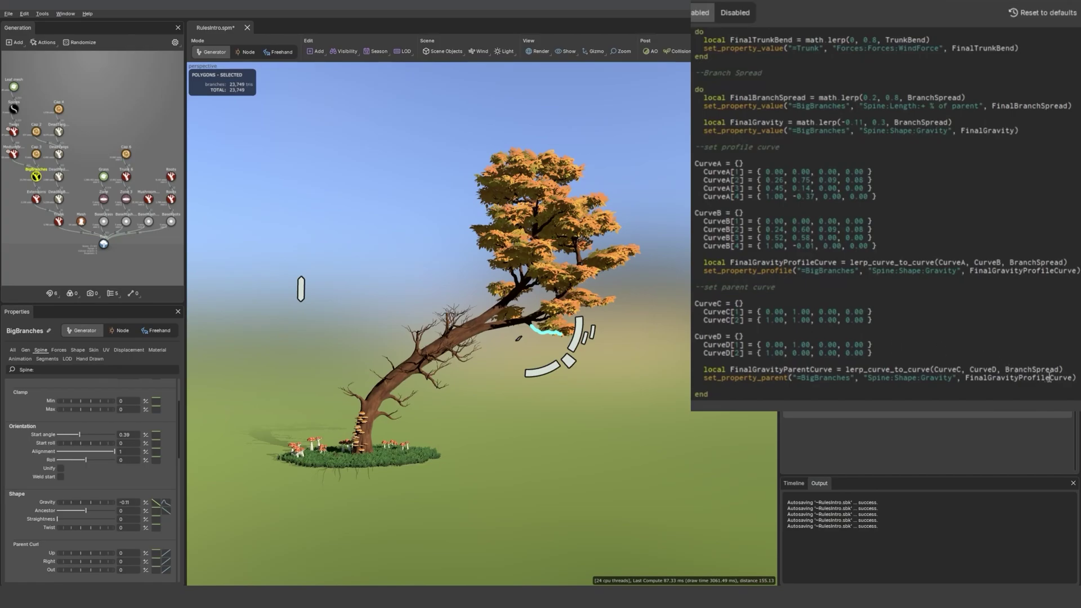
drag(1049, 378, 1026, 381)
text(arent)
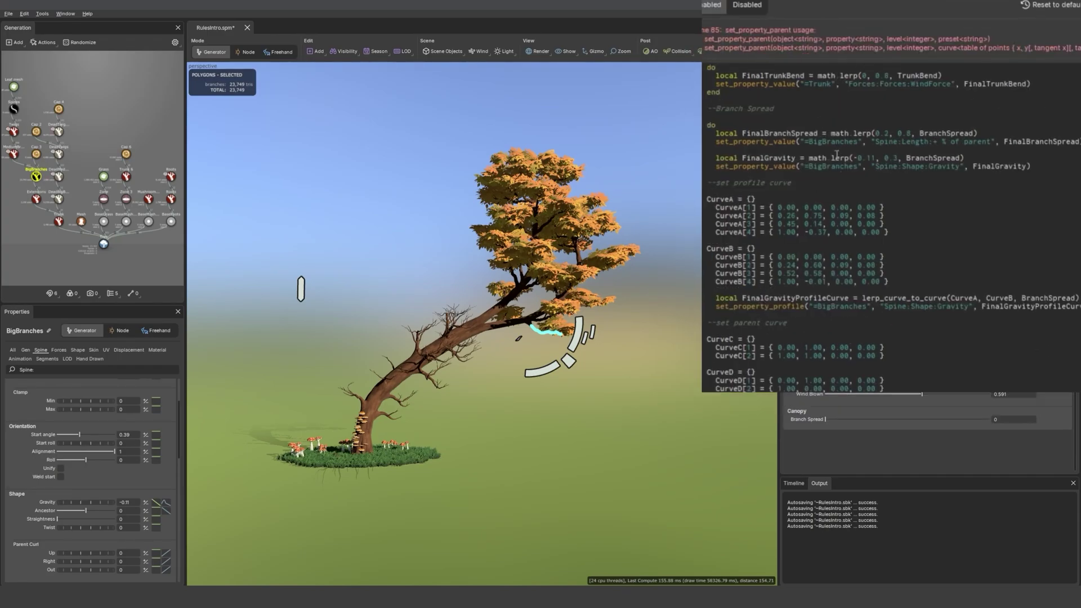
Check the level list of the gravity parent curve and add level argument 1 before FinalGravityParentCurve in set_property_parent.
scroll(814, 326, down, 2)
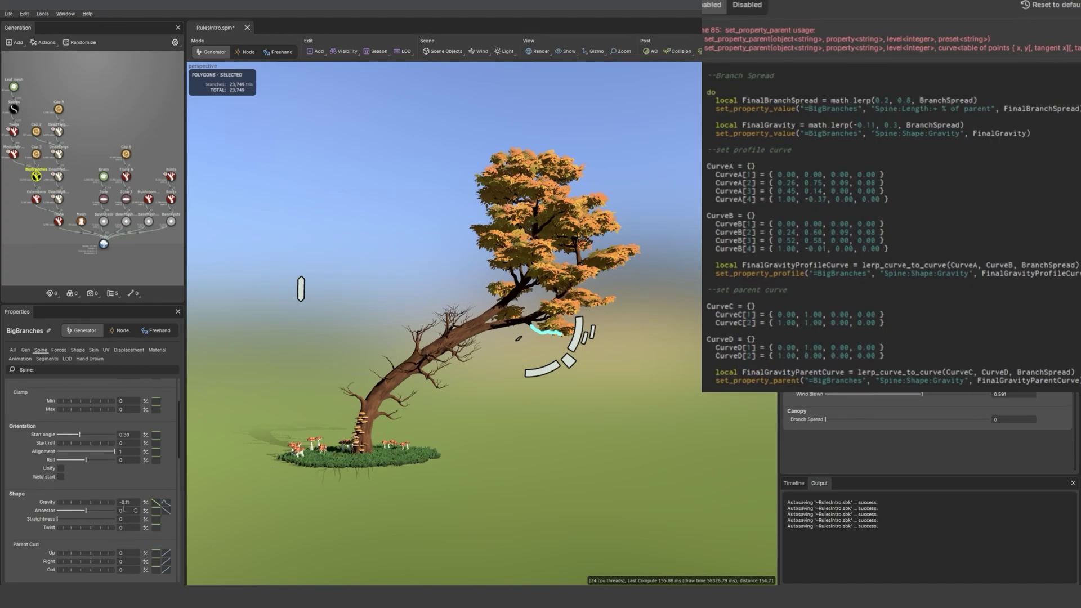
click(165, 507)
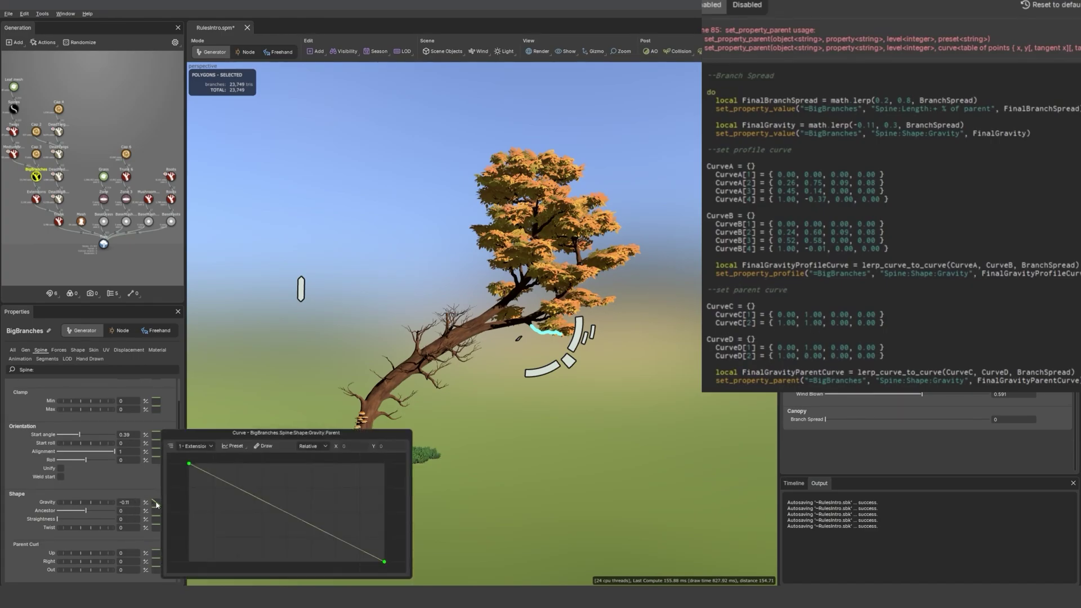
click(193, 448)
click(198, 473)
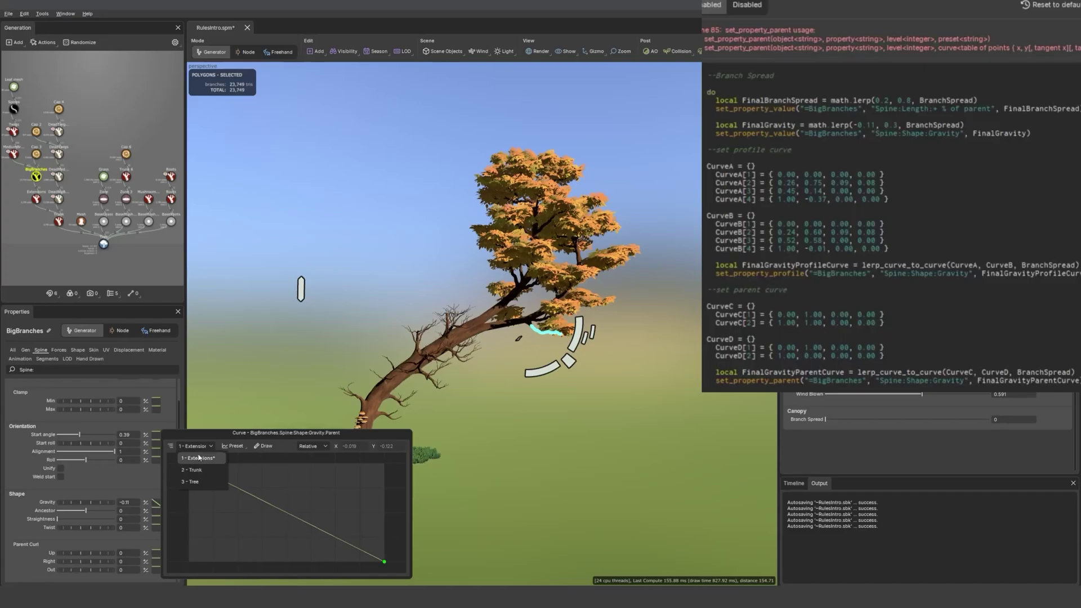
click(201, 449)
click(982, 382)
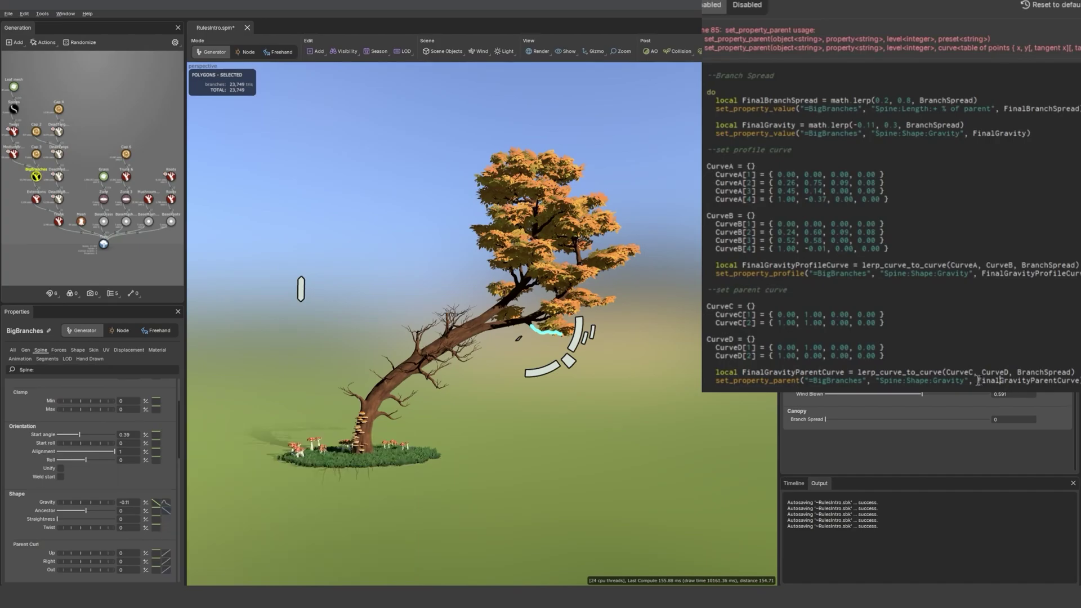
click(977, 381)
text(1,)
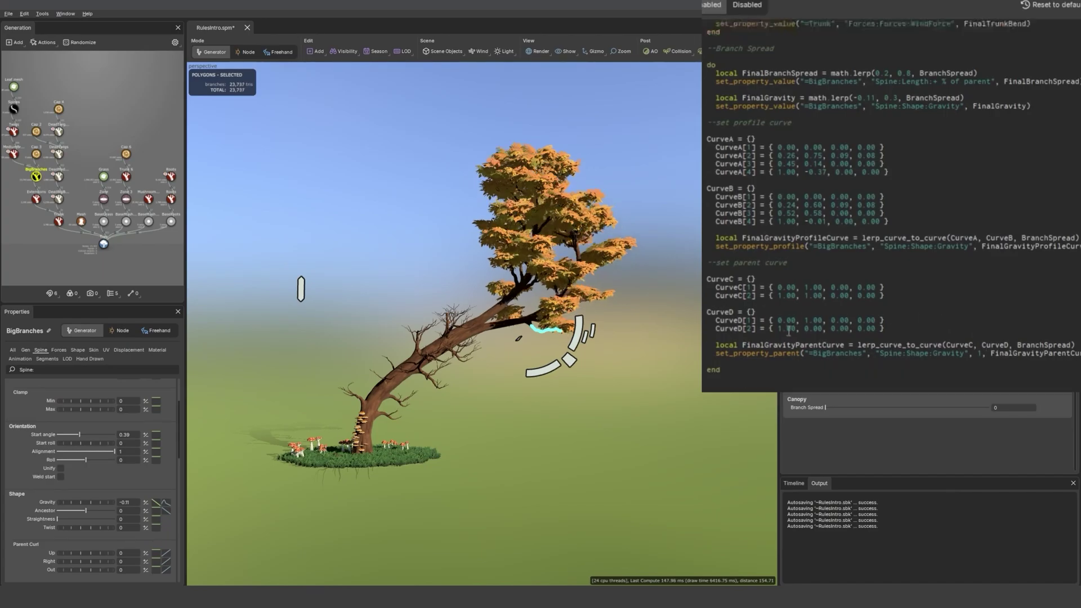
Apply the script, select the BigBranches generator, and check its gravity parent curve.
click(694, 303)
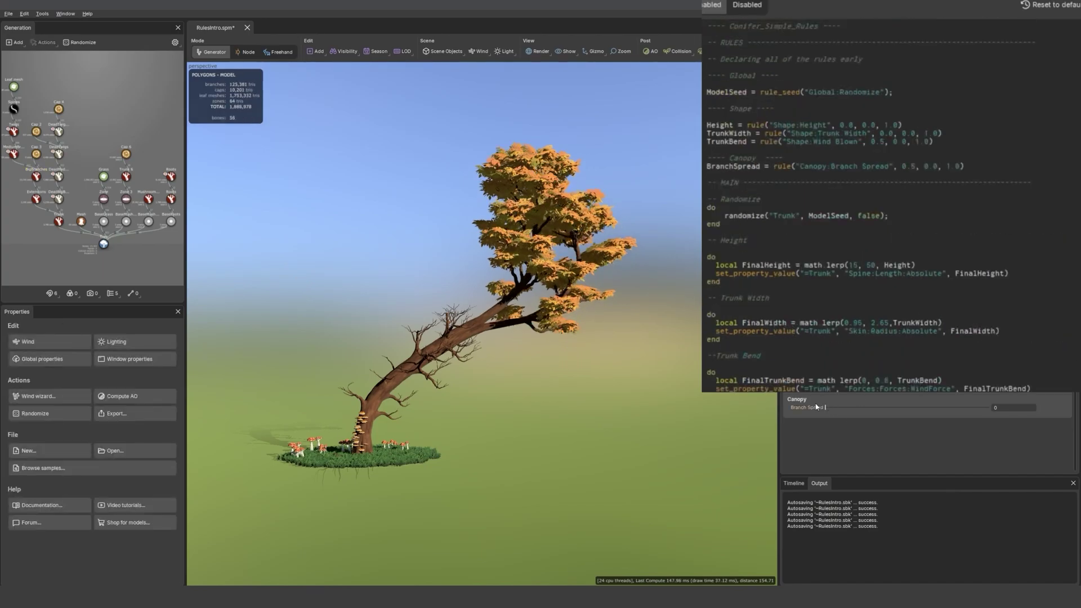
click(534, 332)
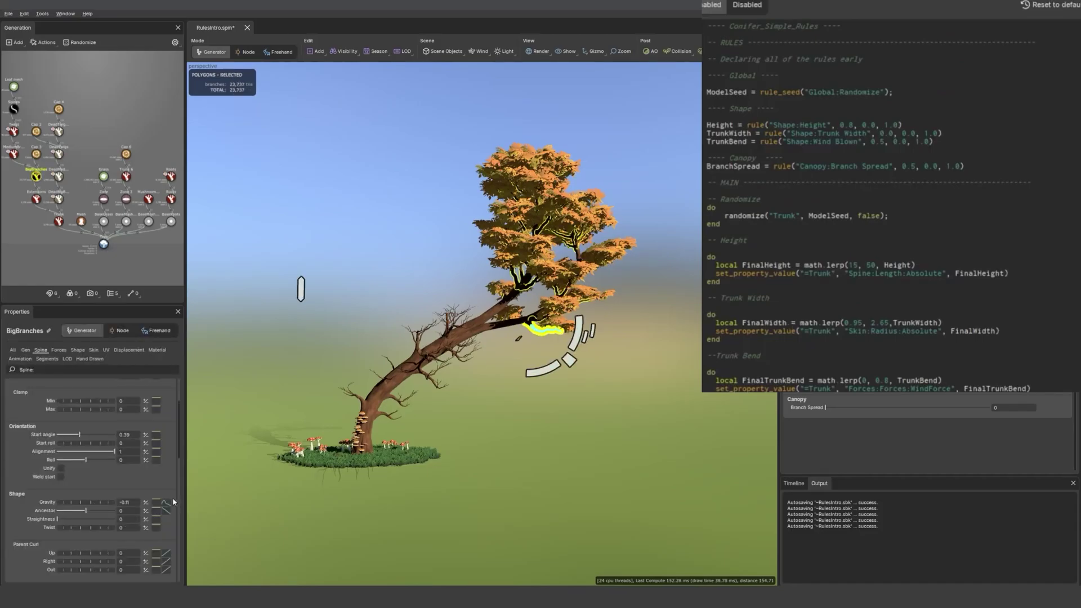
click(155, 505)
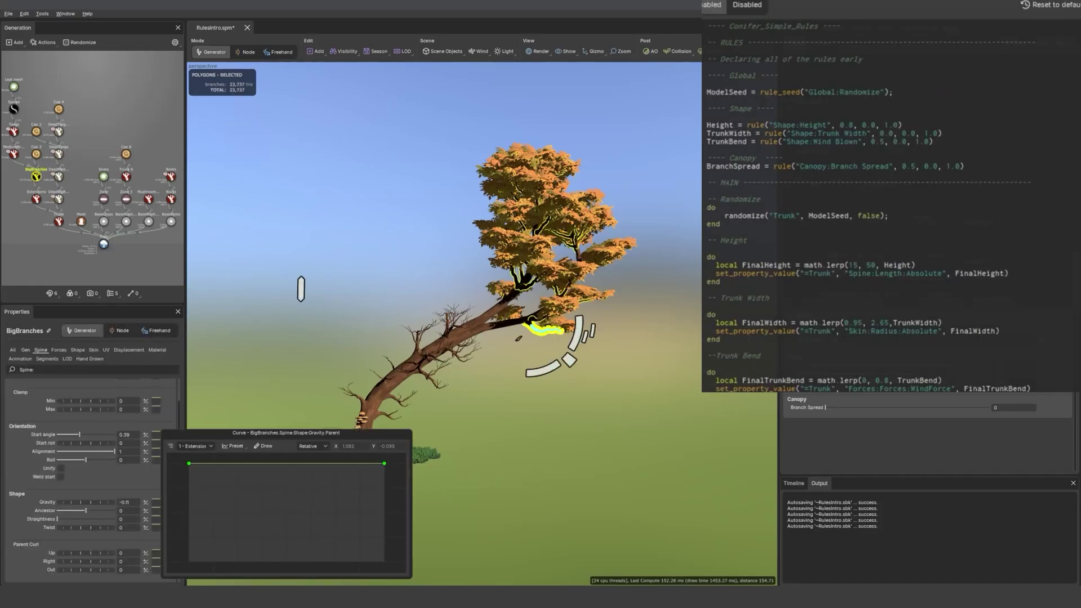
Set Branch Spread to 1, check the BigBranches gravity parent curve, and lower Branch Spread to about 0.816.
click(1003, 406)
click(996, 407)
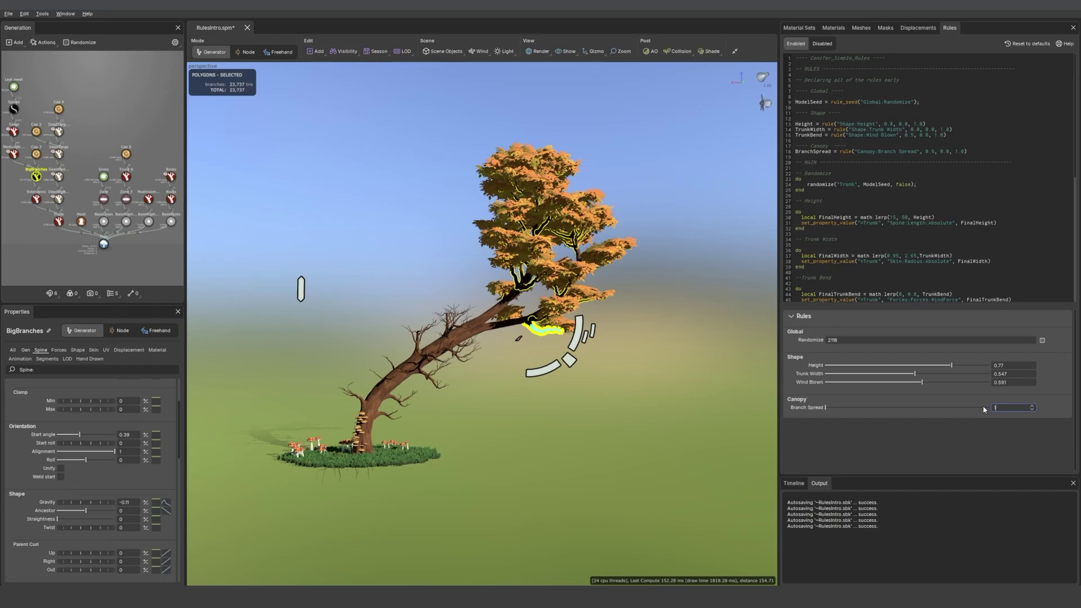
text(1)
key(Return)
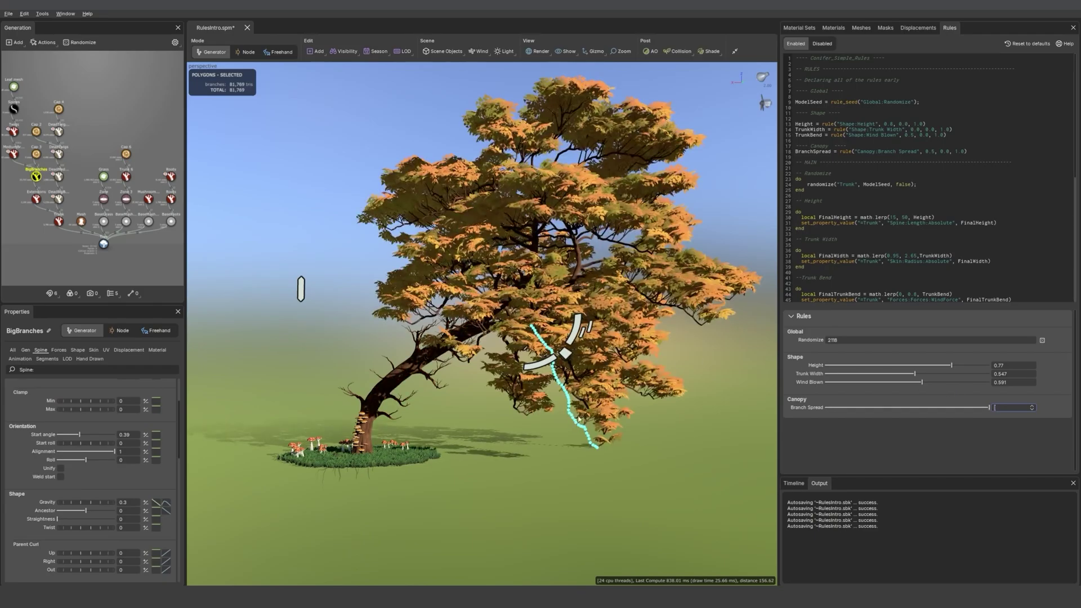
click(166, 505)
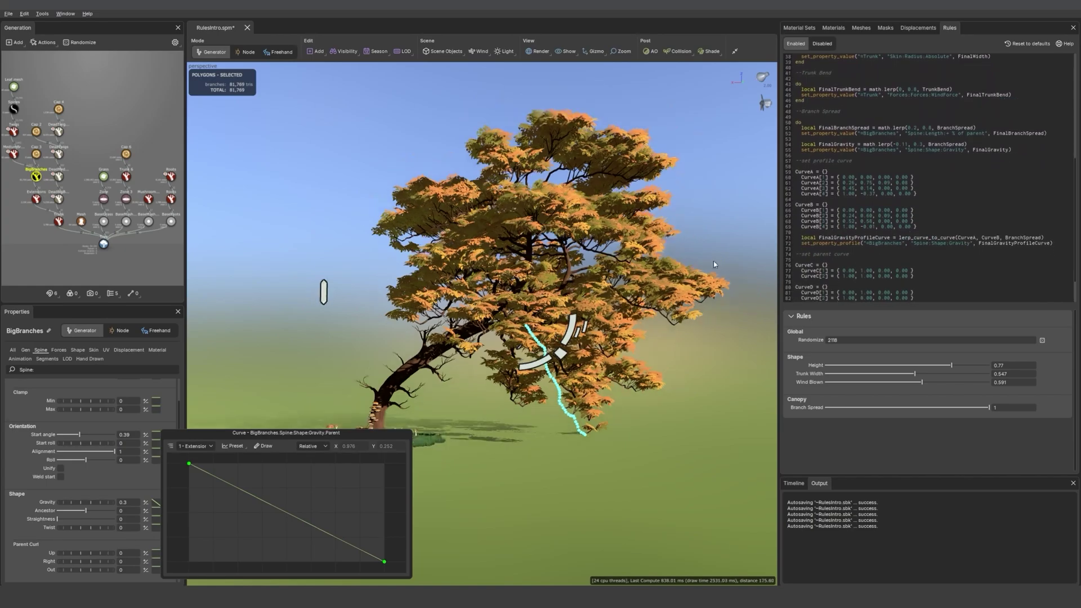
click(723, 220)
drag(989, 407, 959, 407)
Insert blank lines below the BranchSpread rule and duplicate the Canopy comment heading there.
scroll(625, 478, up, 5)
scroll(625, 478, up, 3)
click(677, 395)
scroll(594, 445, down, 2)
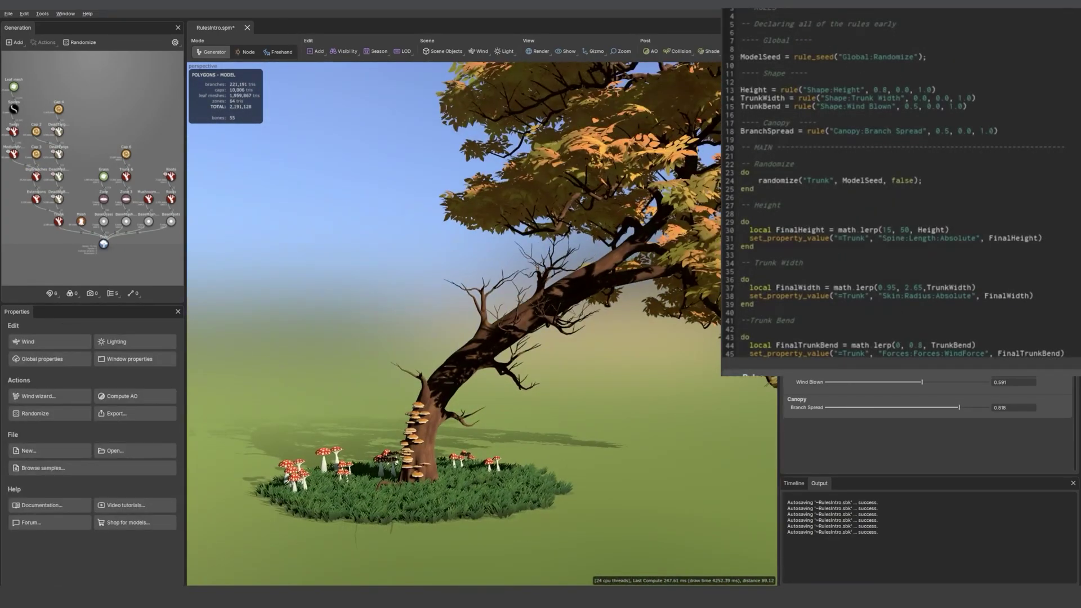
key(Return)
key(Return)
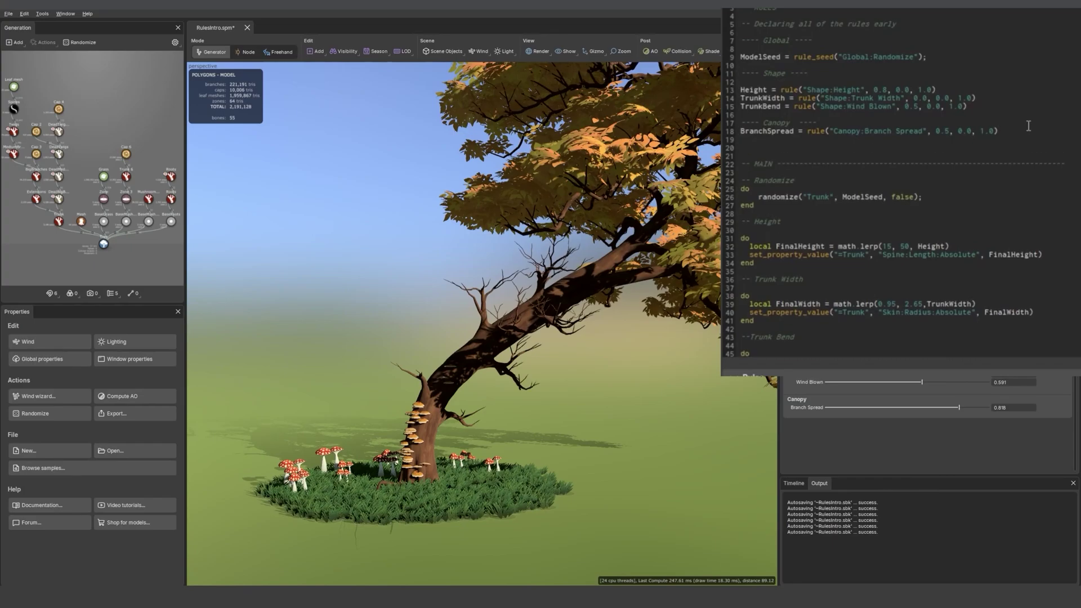
drag(824, 123, 741, 122)
key(ctrl+c)
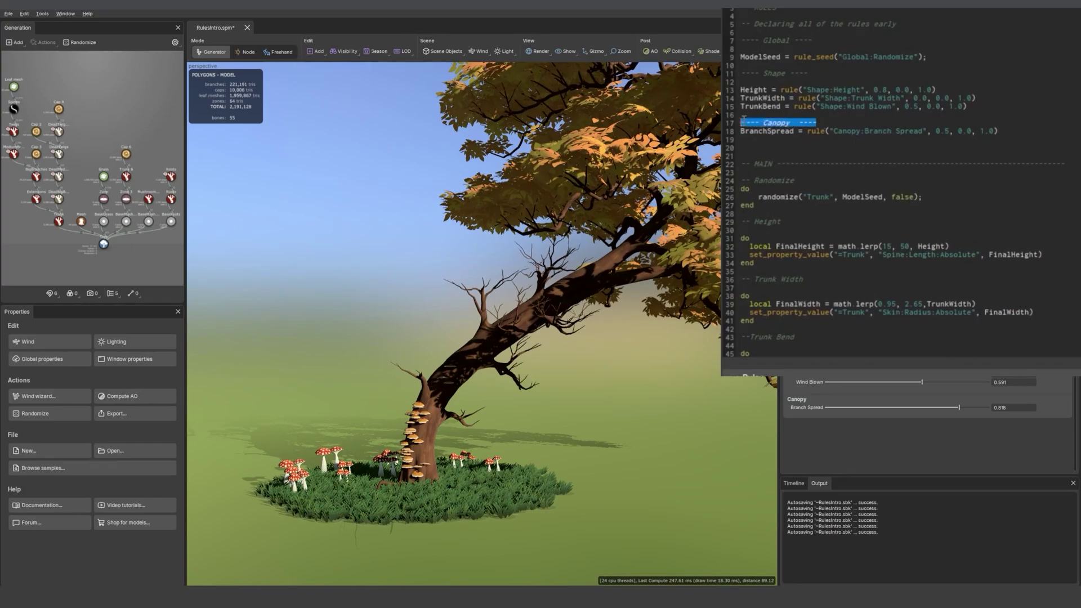
click(752, 148)
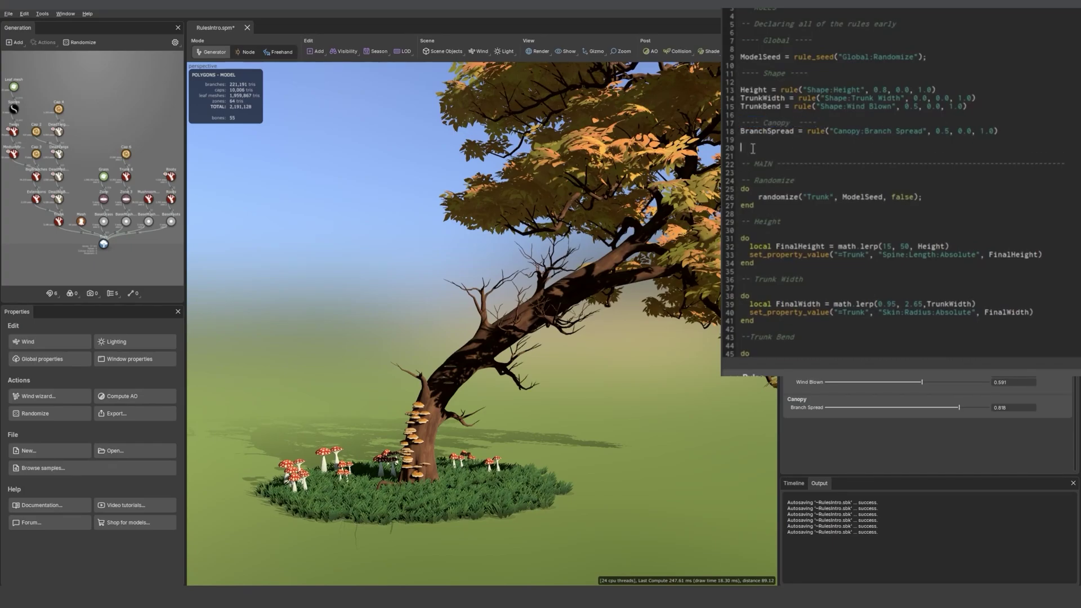
key(ctrl+v)
Rename the duplicated heading to Details and declare Roots = rule_check("Details:Roots", true) beneath it.
double_click(775, 148)
drag(789, 148, 763, 148)
text(Details)
key(Return)
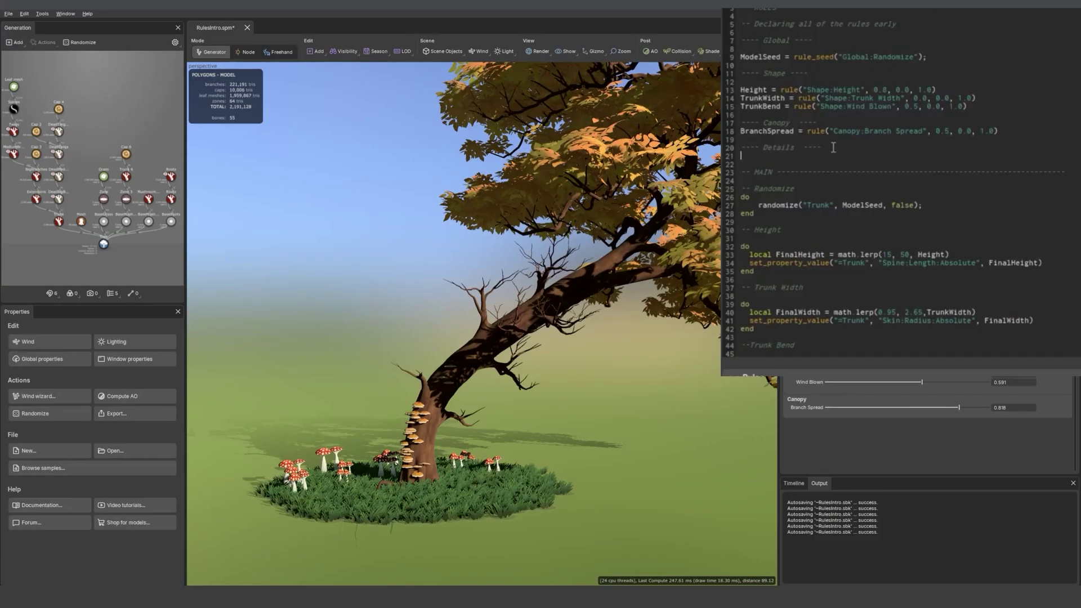
text(Roots = rule_check("Detail:Roots", true))
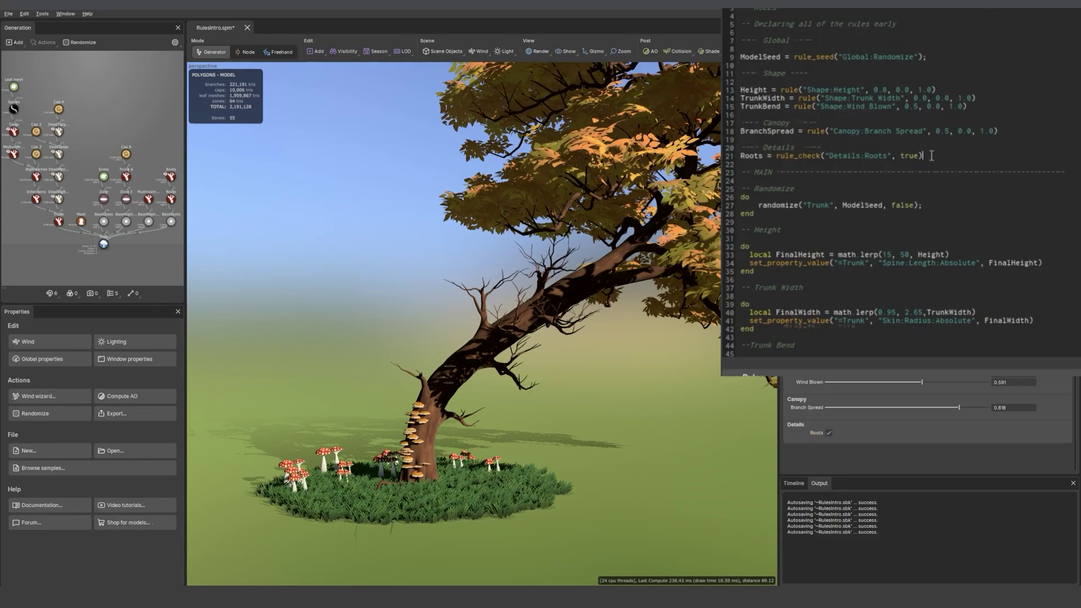
Declare MushroomTrunkCheck = rule_check("Details:Mushrooms", true) on the line below the Roots rule.
key(Return)
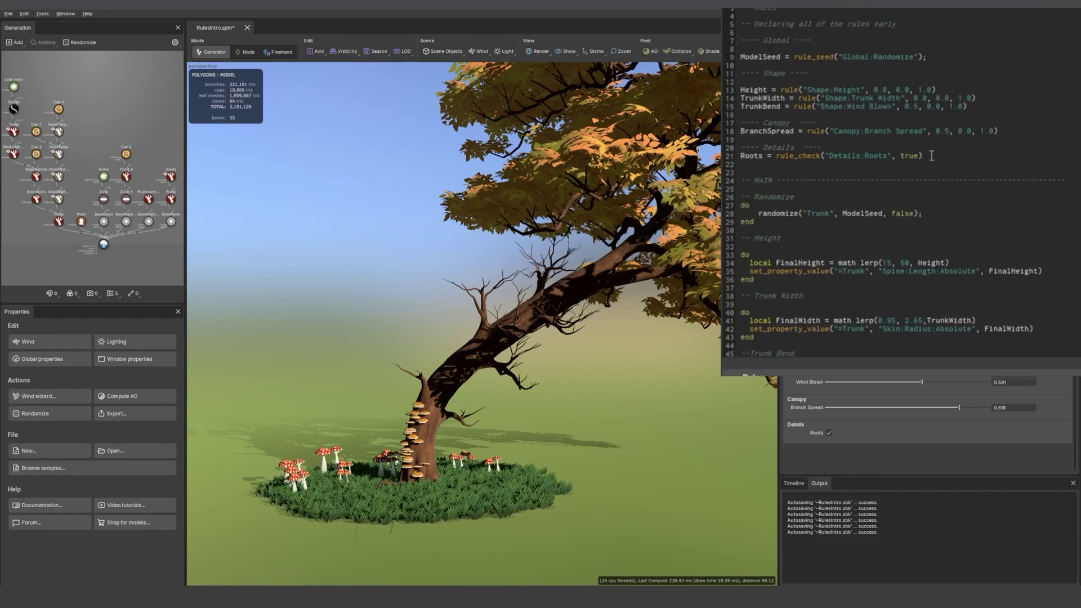
text(MushroomTrunk)
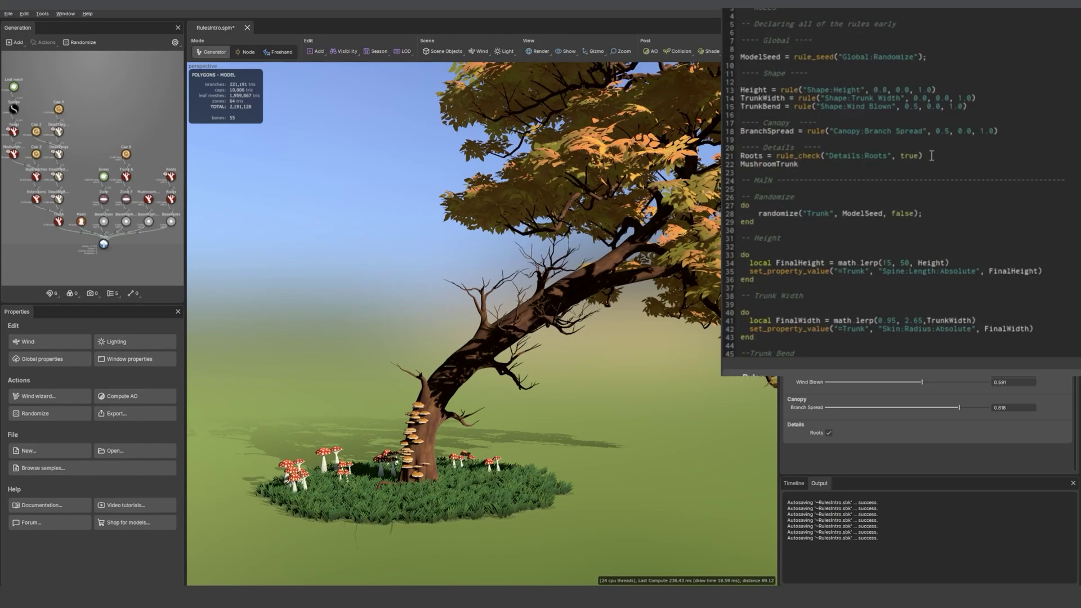
text(Check = rule_check("Details:Mush)
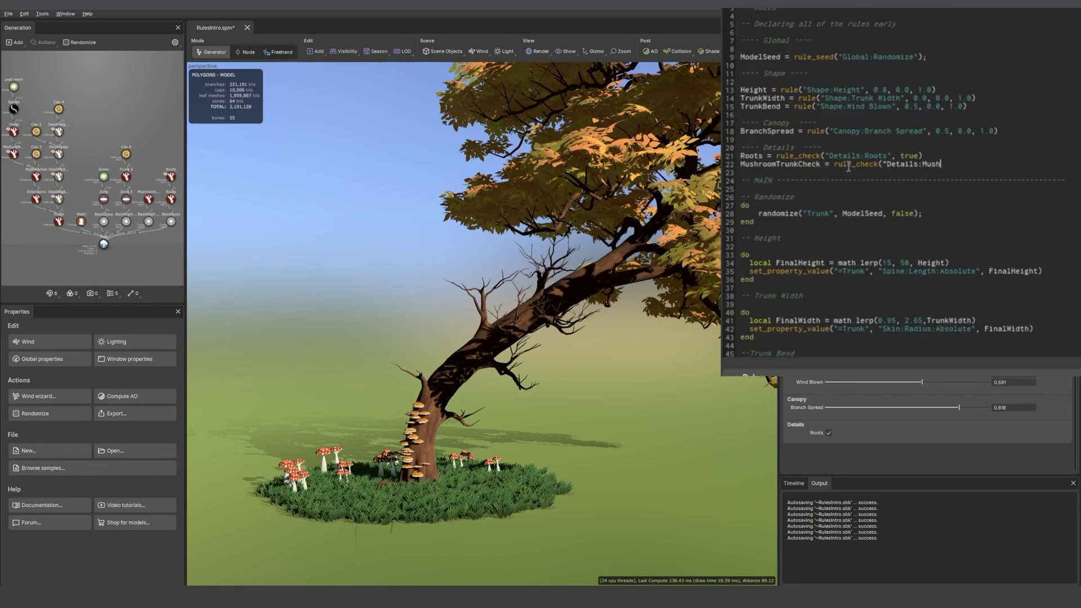
text(rooms", true))
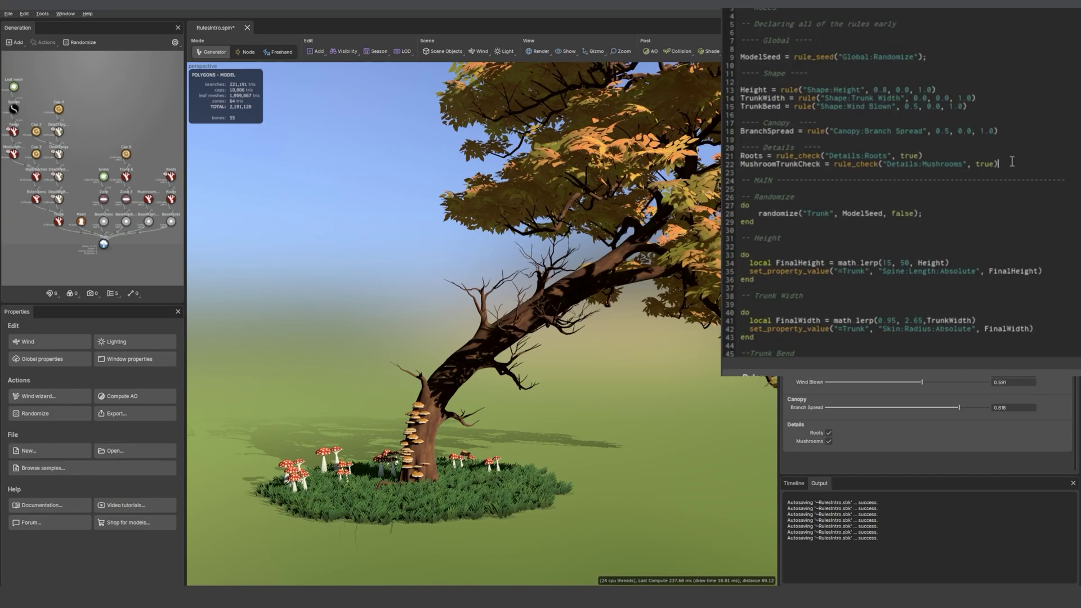
Add a --Roots comment after the Branch Spread block at the end of the script.
scroll(1013, 157, down, 8)
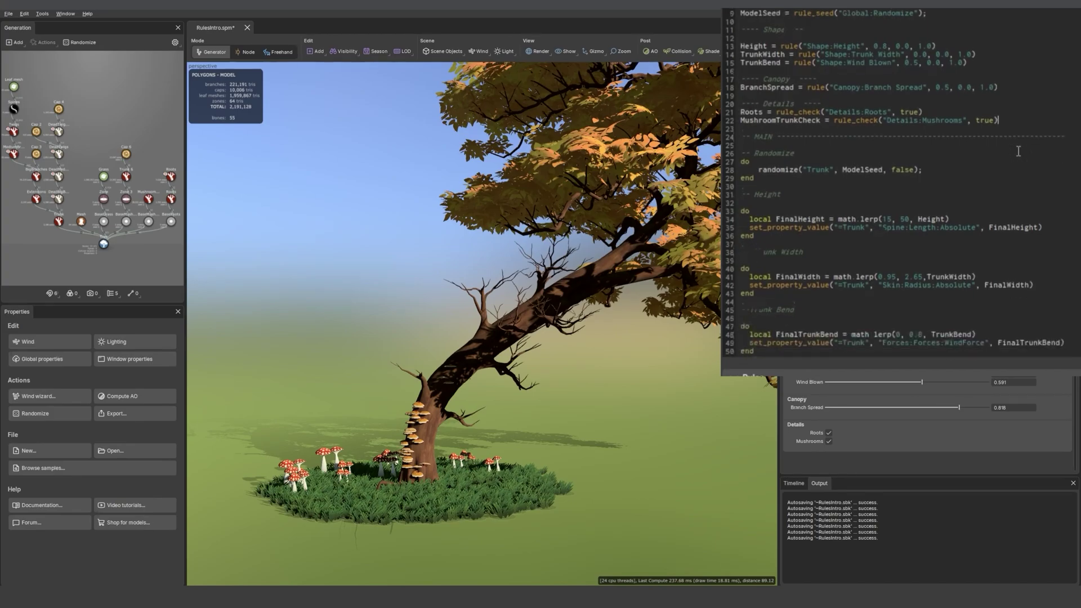
scroll(1021, 153, down, 8)
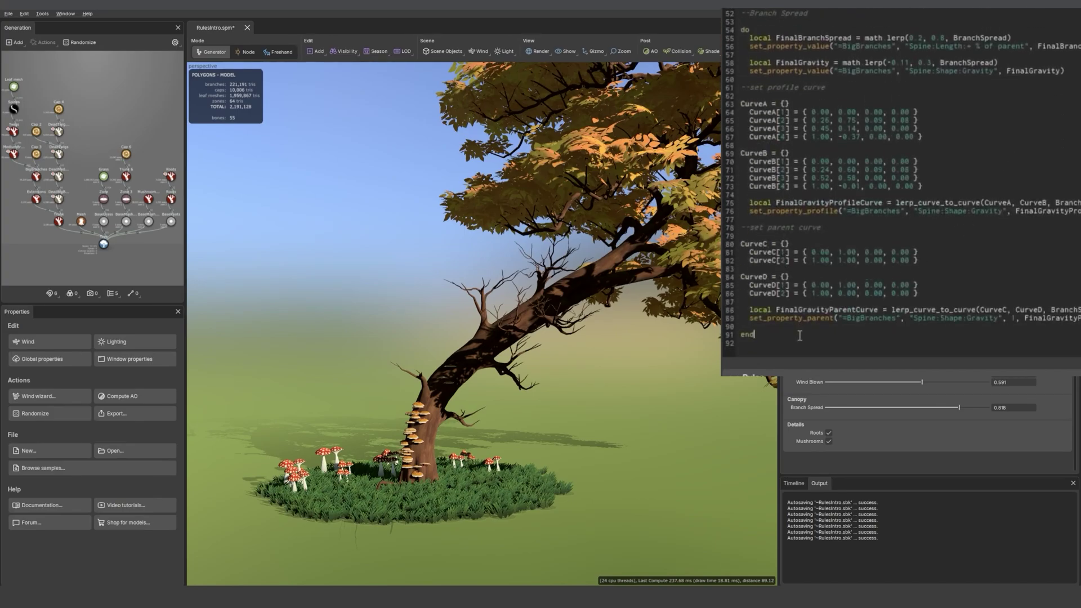
key(Return)
text(--Roots)
key(Return)
key(Return)
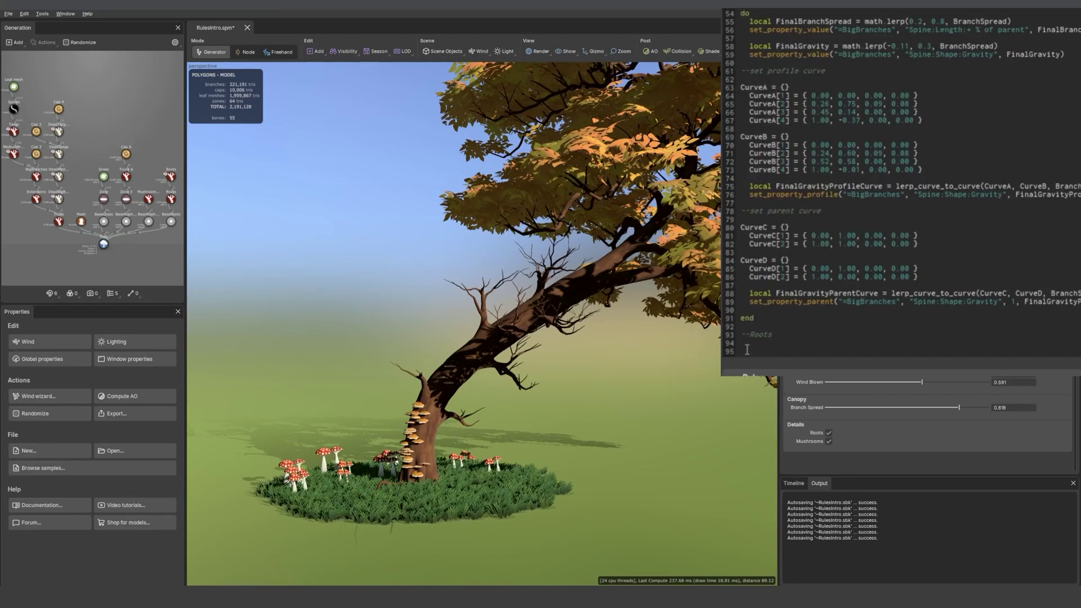
Begin an if statement below the Roots comment with the condition (Roots == true), followed by then.
text(if ()
scroll(835, 324, up, 15)
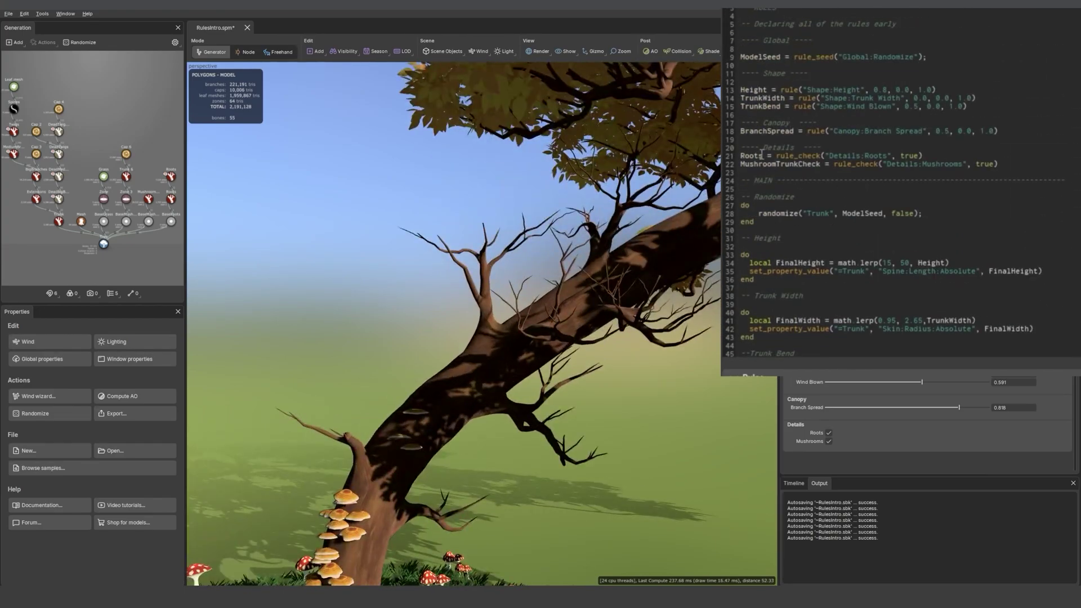
scroll(861, 271, down, 17)
click(764, 336)
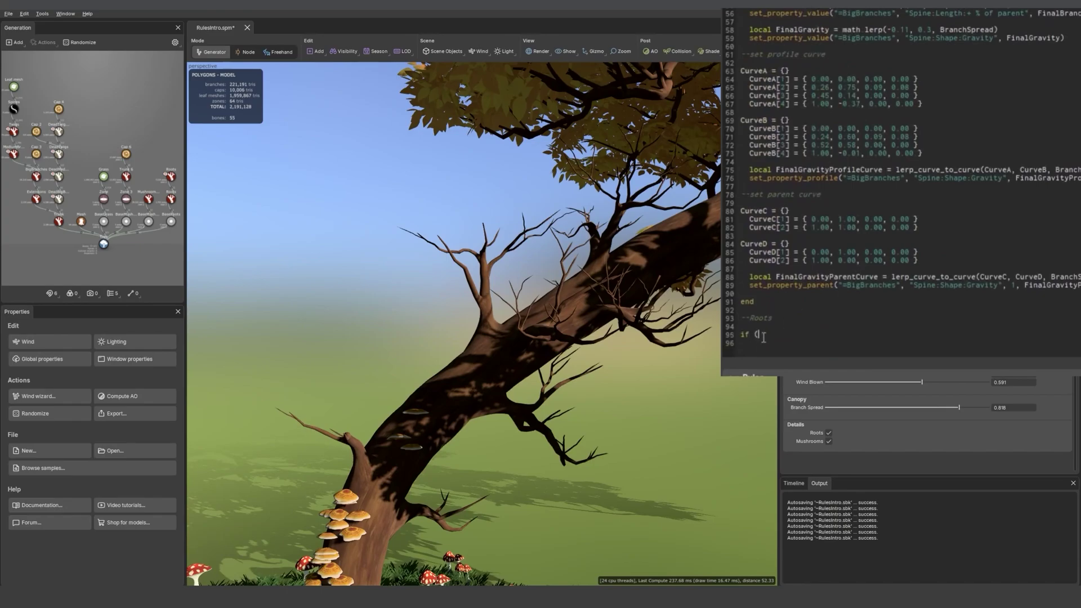
text(Roots == true))
key(Return)
text(then)
key(Return)
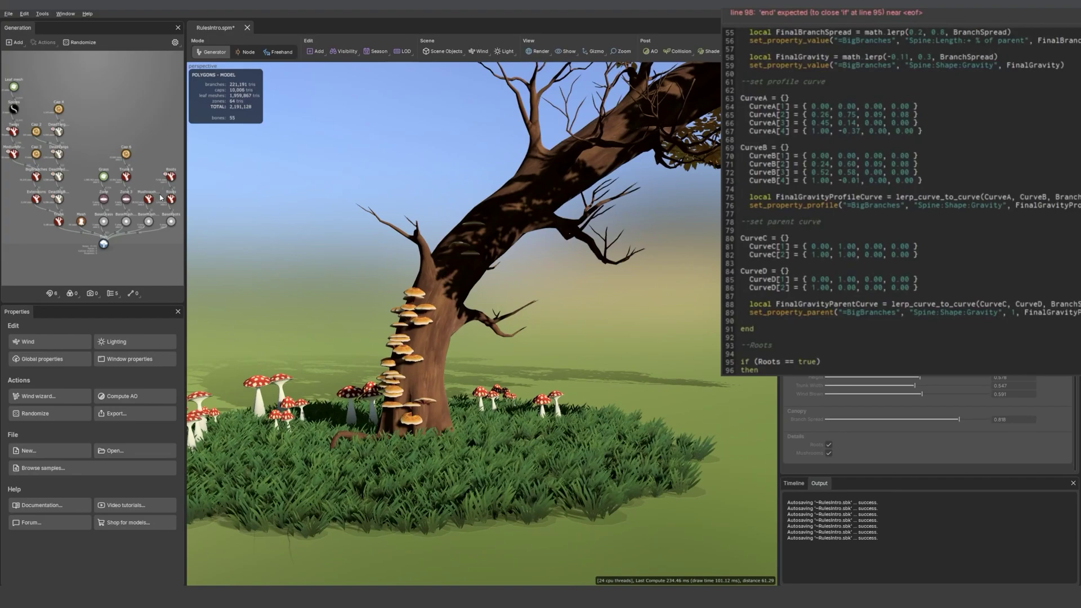
Copy the script edit line for the RootsProjector's Status property and paste it inside the Roots if statement.
click(112, 293)
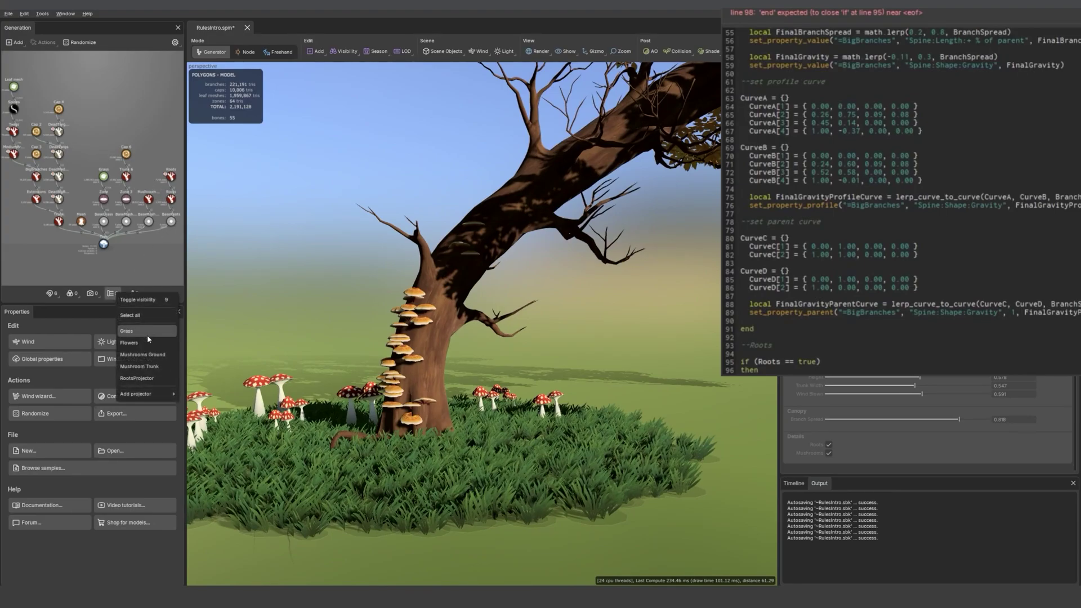
click(141, 378)
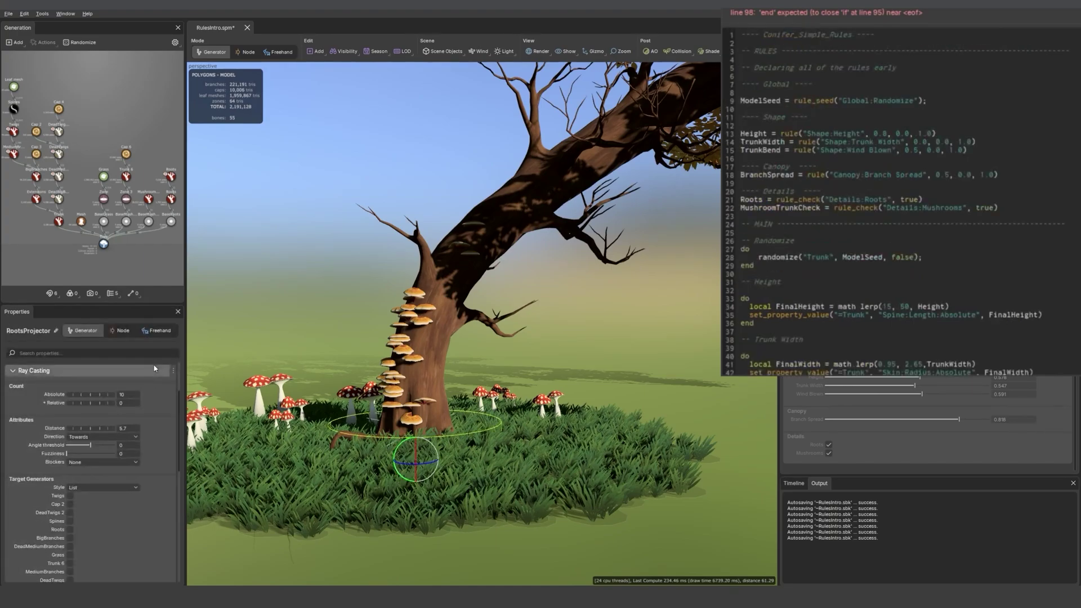
scroll(96, 385, up, 3)
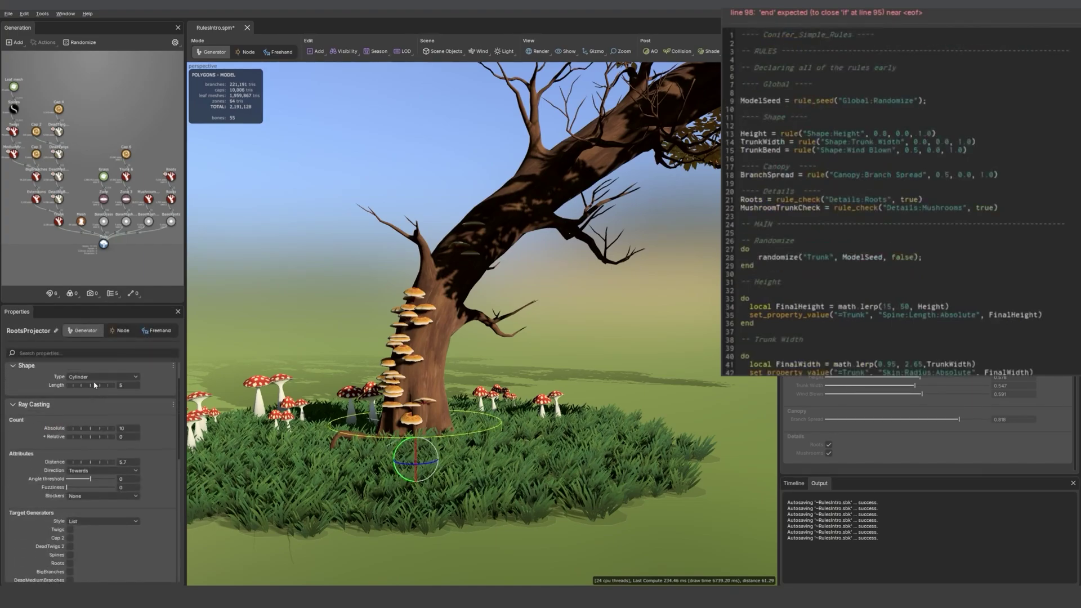
right_click(56, 382)
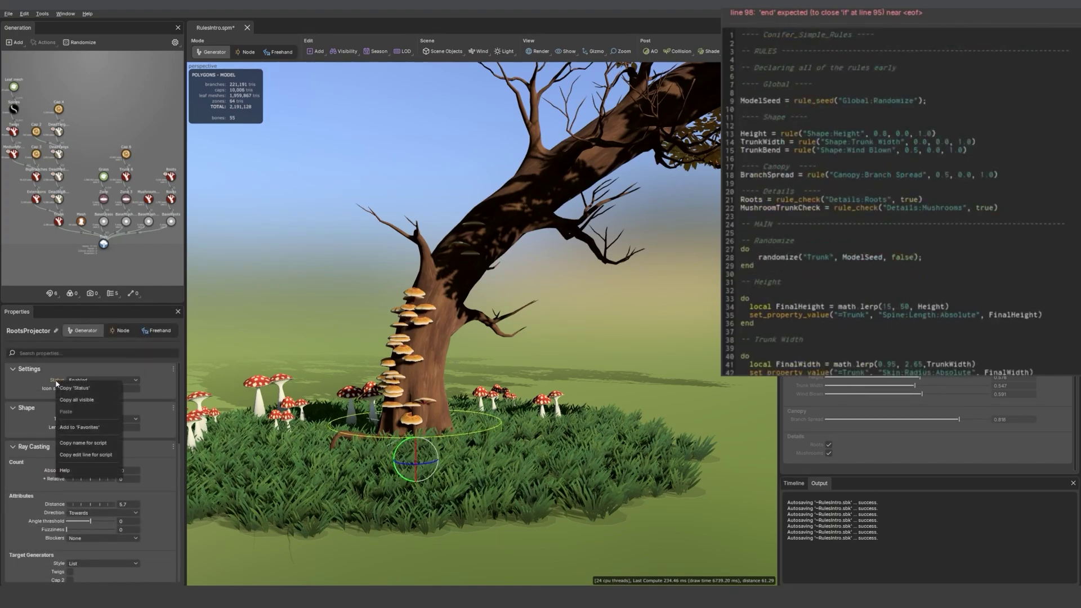
click(90, 455)
scroll(807, 272, down, 15)
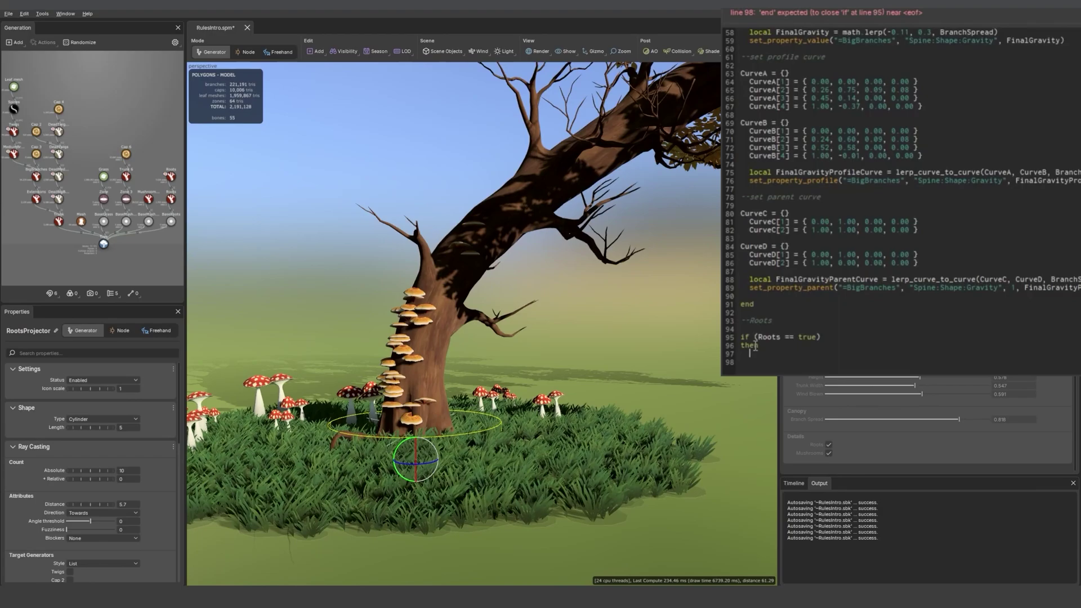
key(ctrl+v)
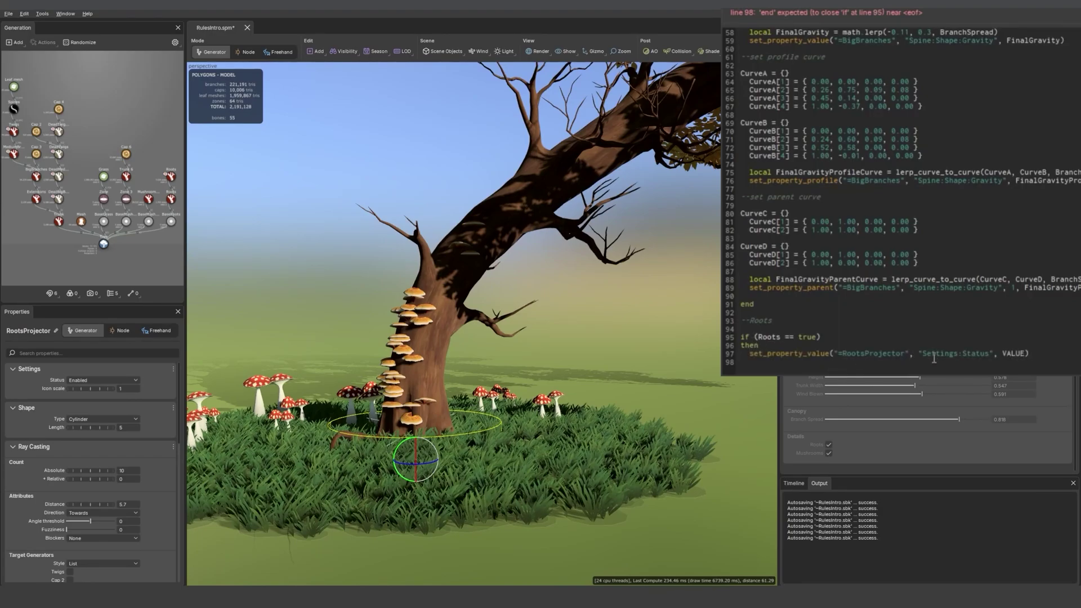
Replace the VALUE placeholder with 0 in the RootsProjector line and check the order of the Status options.
drag(1003, 353, 1024, 353)
key(BackSpace)
text(0)
click(90, 381)
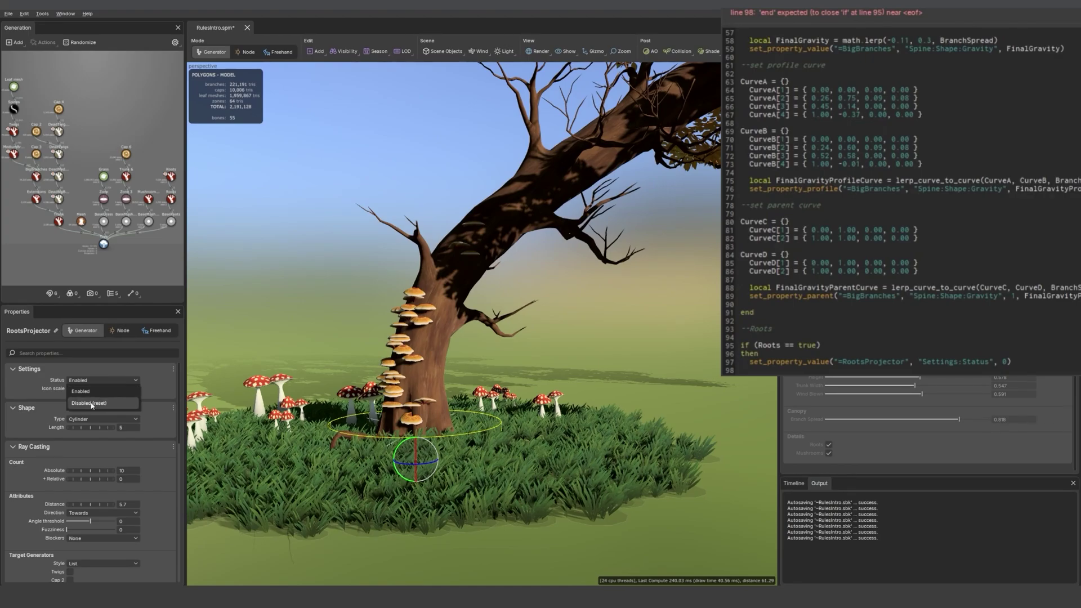
click(1033, 359)
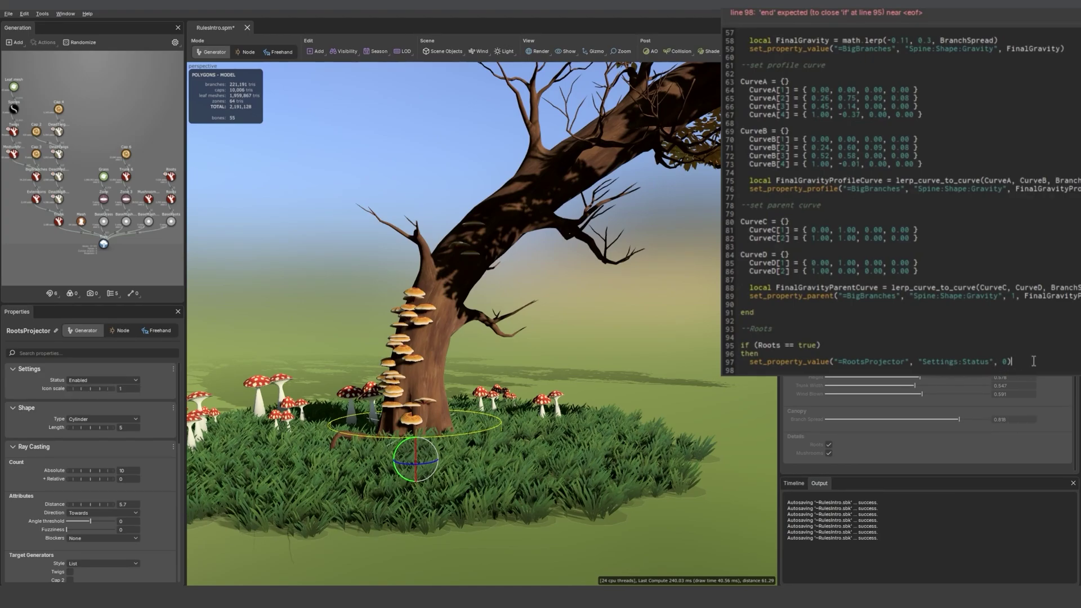
scroll(1032, 360, down, 1)
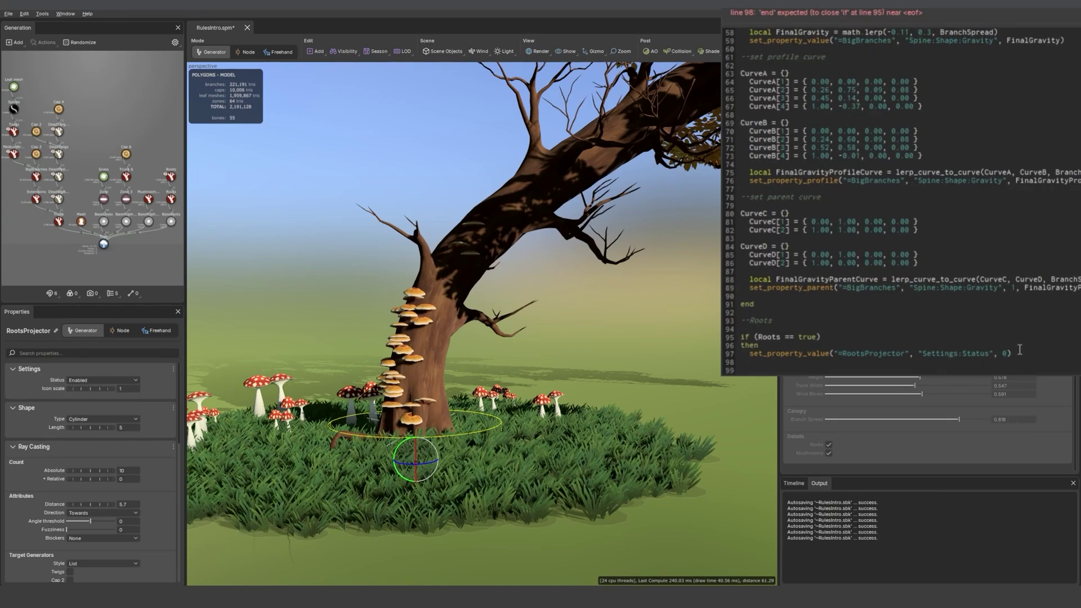
Add an else branch and duplicate the RootsProjector set_property_value line inside it.
text(lse)
drag(1016, 354, 754, 354)
scroll(775, 354, down, 2)
click(778, 355)
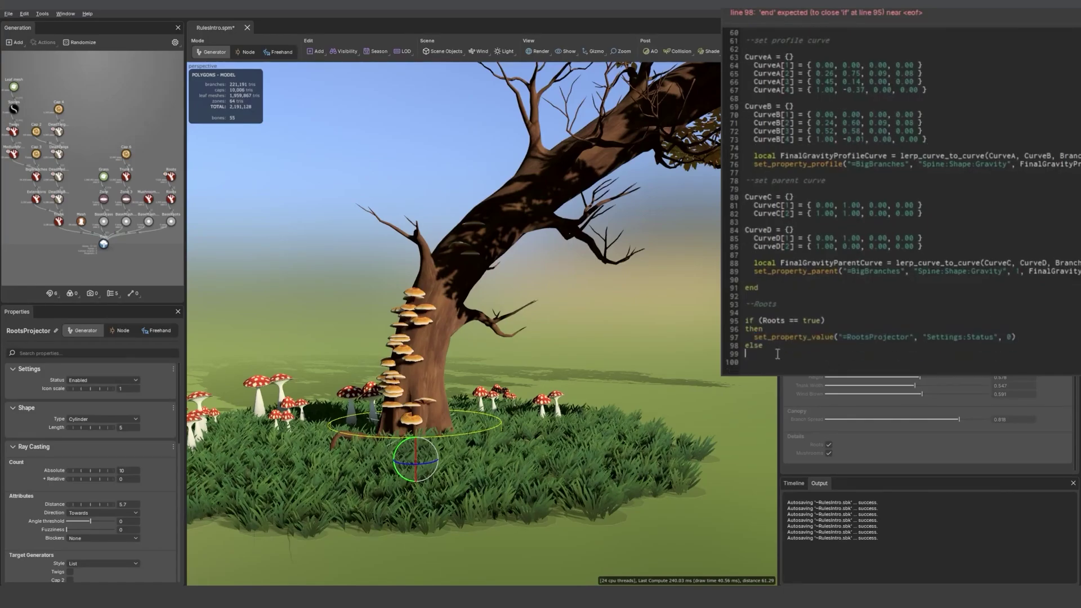
key(ctrl+v)
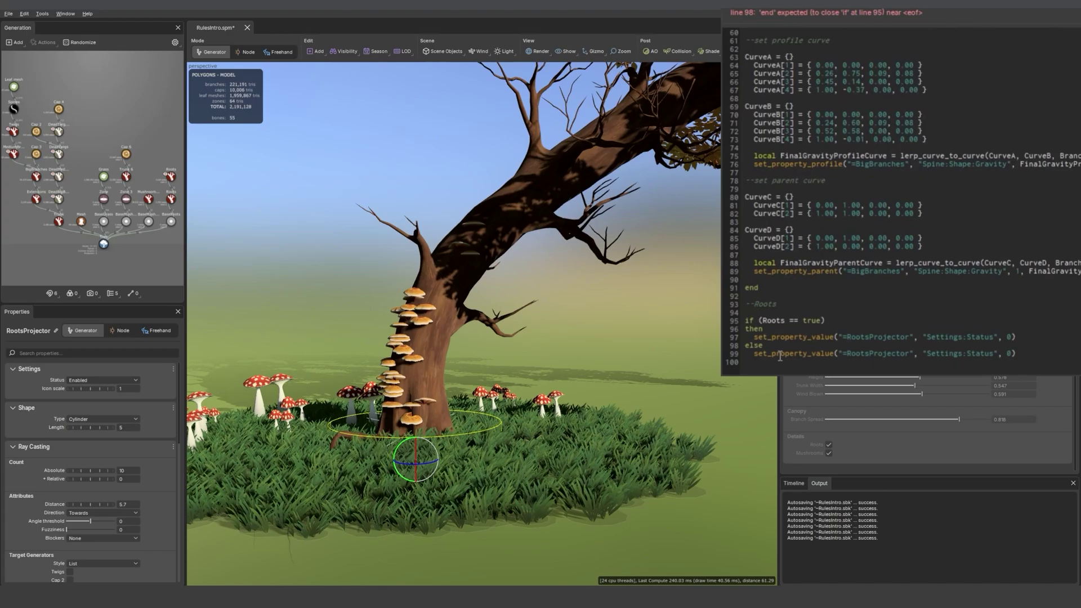
Set the Status value in the else branch to 1, close the if statement with end, and save.
key(Left)
key(BackSpace)
text(1)
click(1018, 353)
key(Return)
text(end)
key(ctrl+s)
Inspect the roots around the base of the trunk.
scroll(701, 312, down, 10)
scroll(593, 415, up, 9)
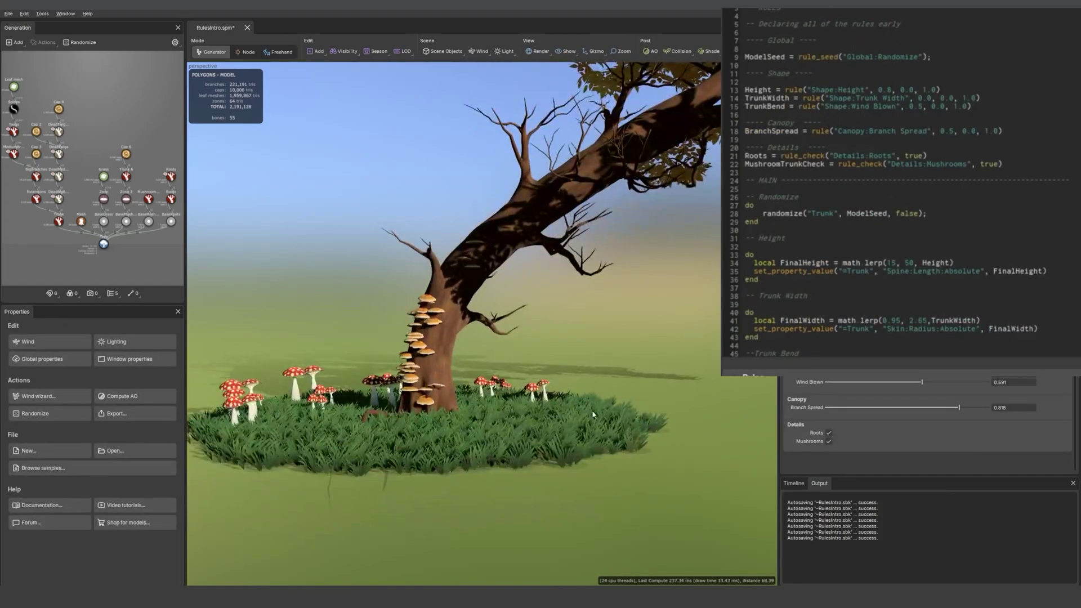
drag(575, 446, 582, 458)
scroll(582, 458, up, 3)
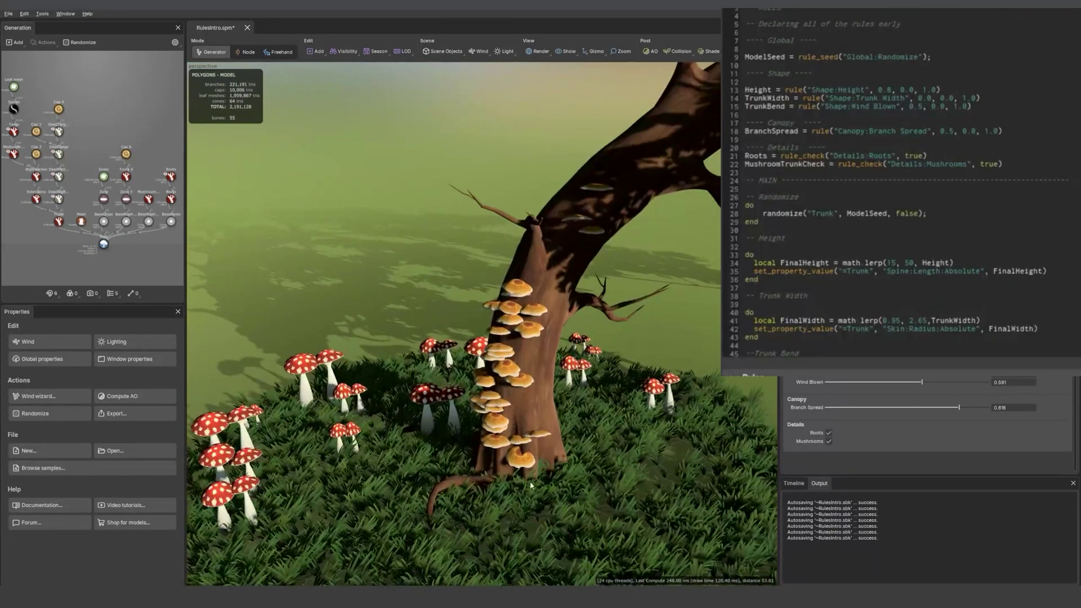
Raise the RootsProjector slightly so the roots around the trunk base sit higher above the grass.
drag(531, 485, 536, 453)
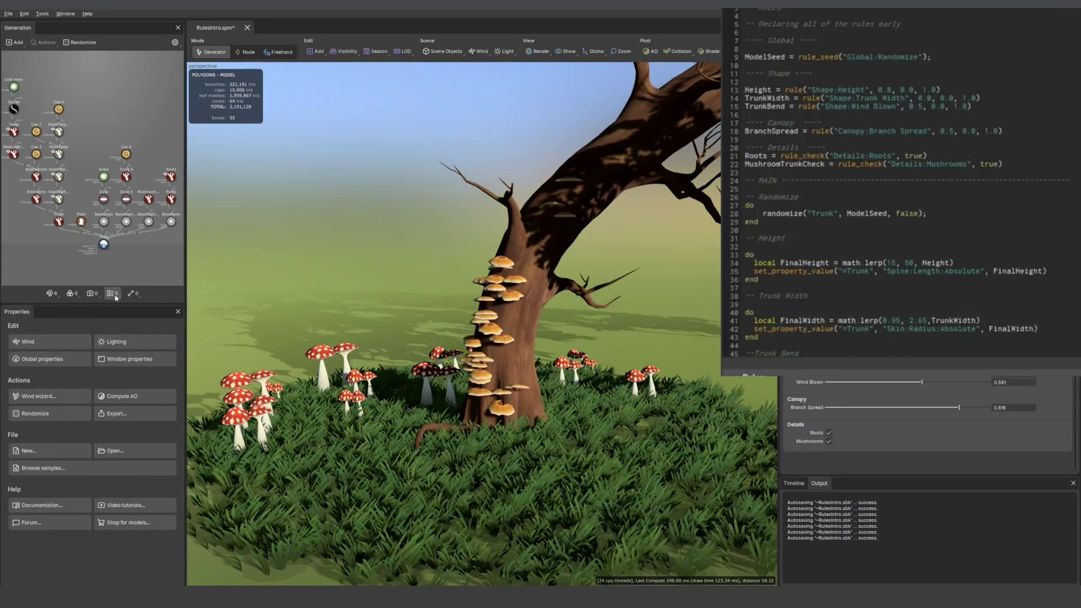
click(115, 297)
click(191, 427)
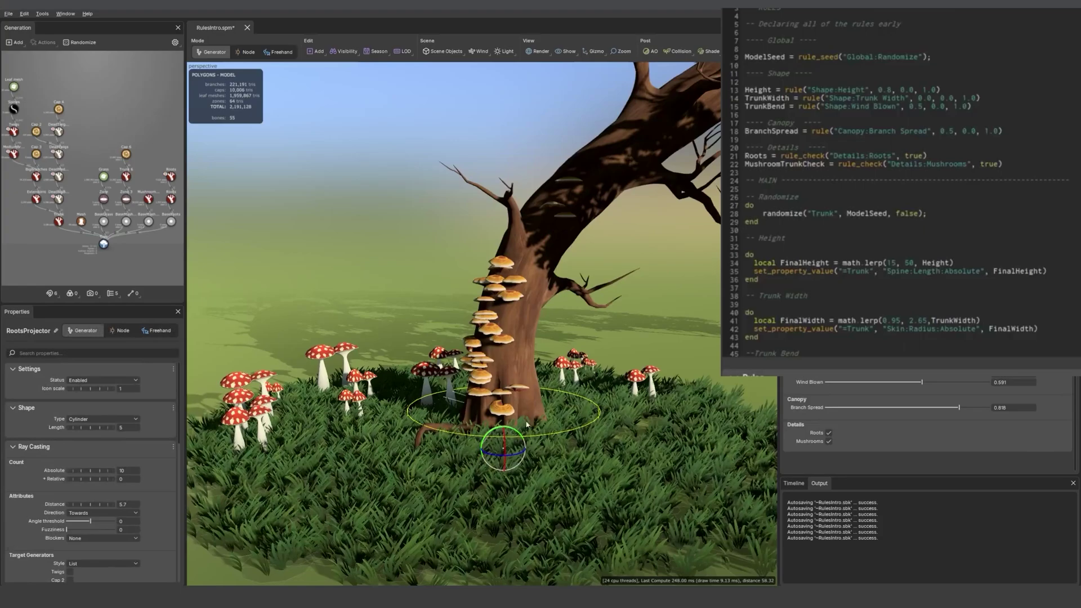
key(w)
drag(504, 425, 506, 415)
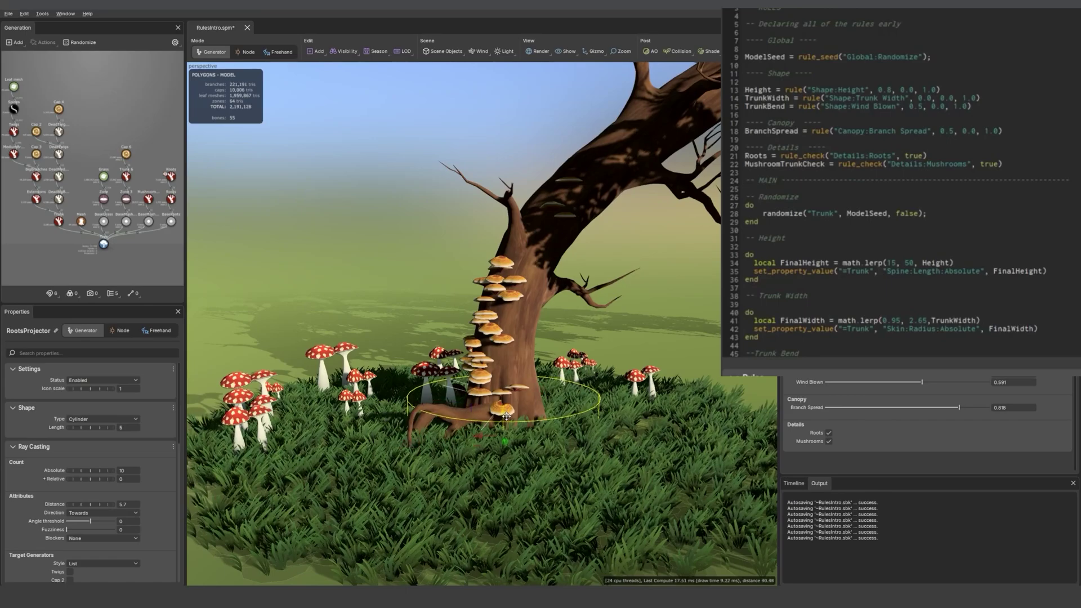
click(640, 395)
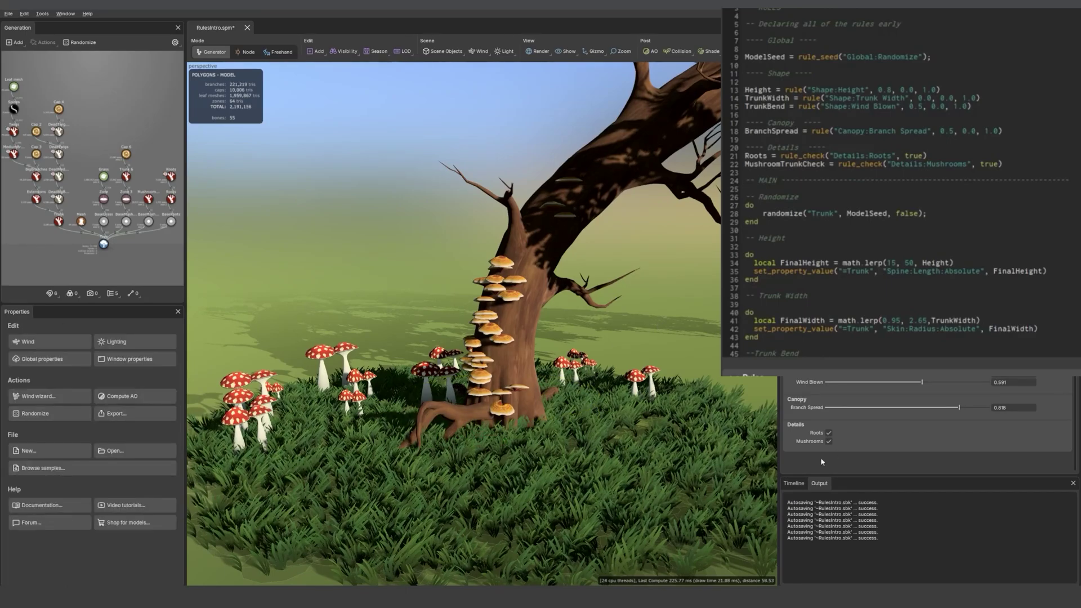
Test the Roots checkbox by switching it off and on again while viewing the trunk base.
click(829, 433)
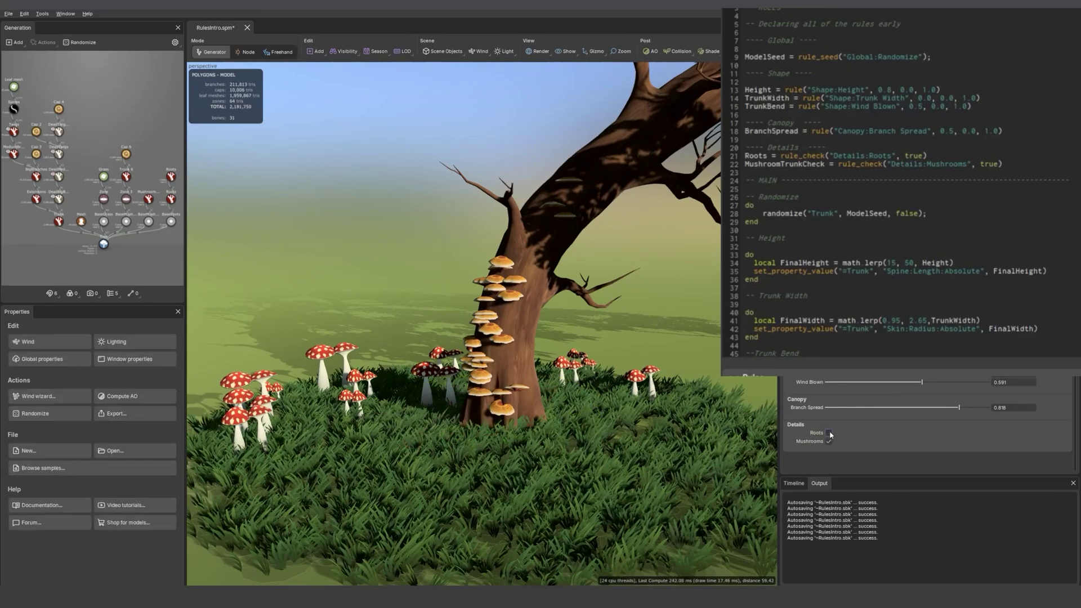
click(830, 433)
drag(490, 421, 607, 427)
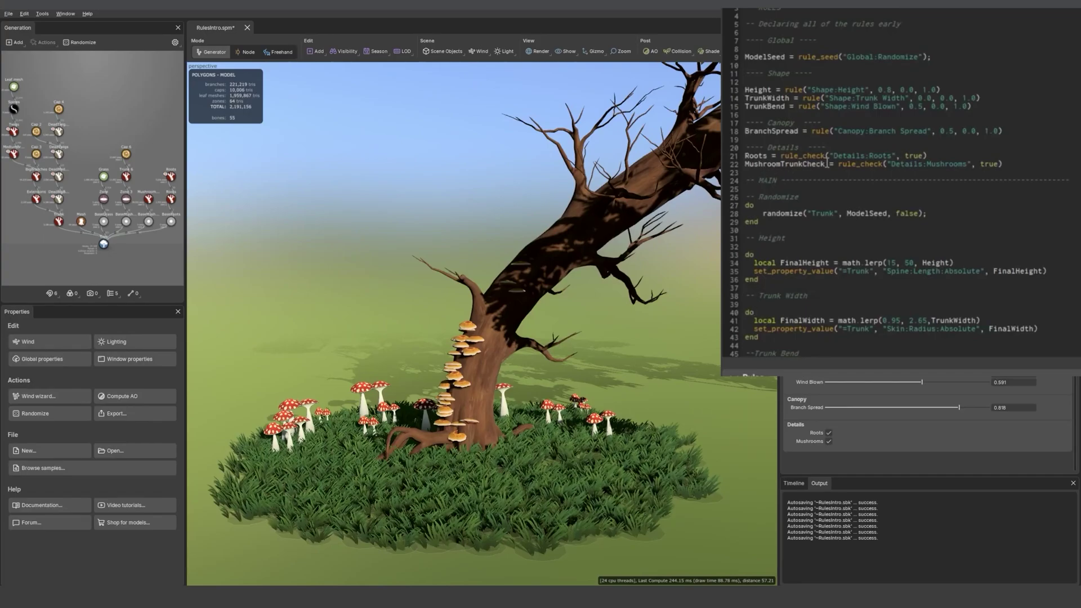
Copy the MushroomTrunkCheck variable name and add a --Mushrooms comment below the Roots block.
drag(827, 164, 745, 168)
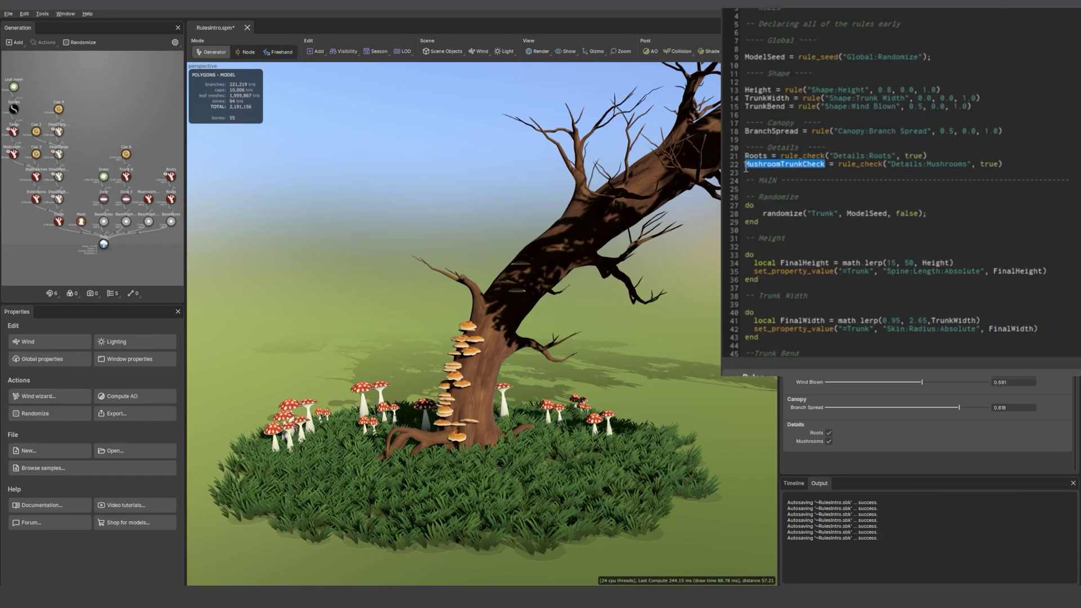
scroll(844, 163, down, 19)
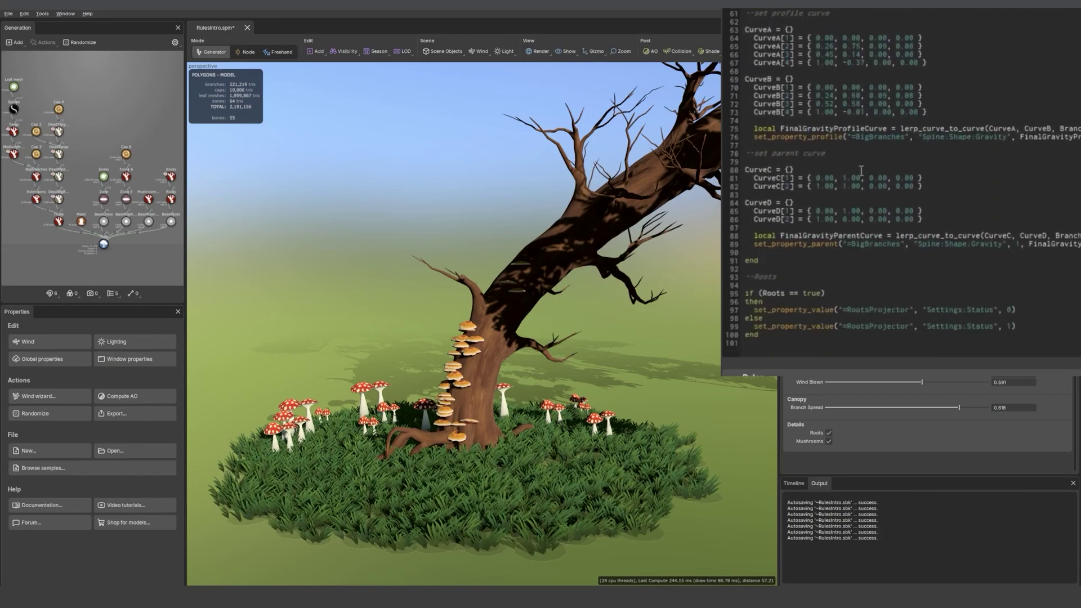
click(874, 338)
key(Return)
text(--Msuhrooms)
key(BackSpace)
key(BackSpace)
key(BackSpace)
text(ush)
click(821, 351)
key(Return)
key(Return)
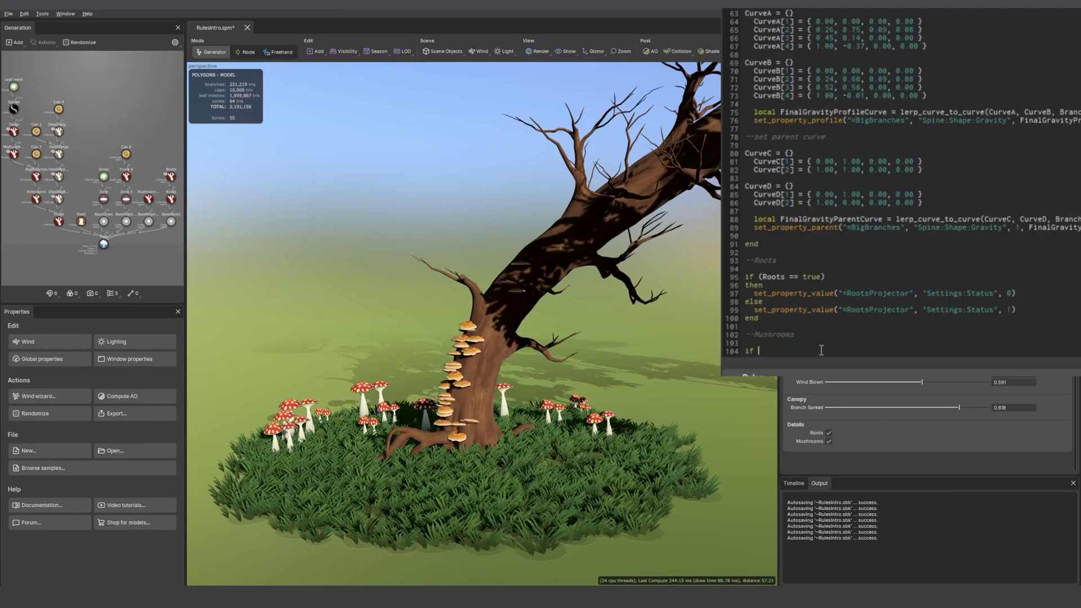
Write the condition if (MushroomTrunkCheck == true) followed by then under the Mushrooms comment.
text(if (MushroomTrunkCheck == true)
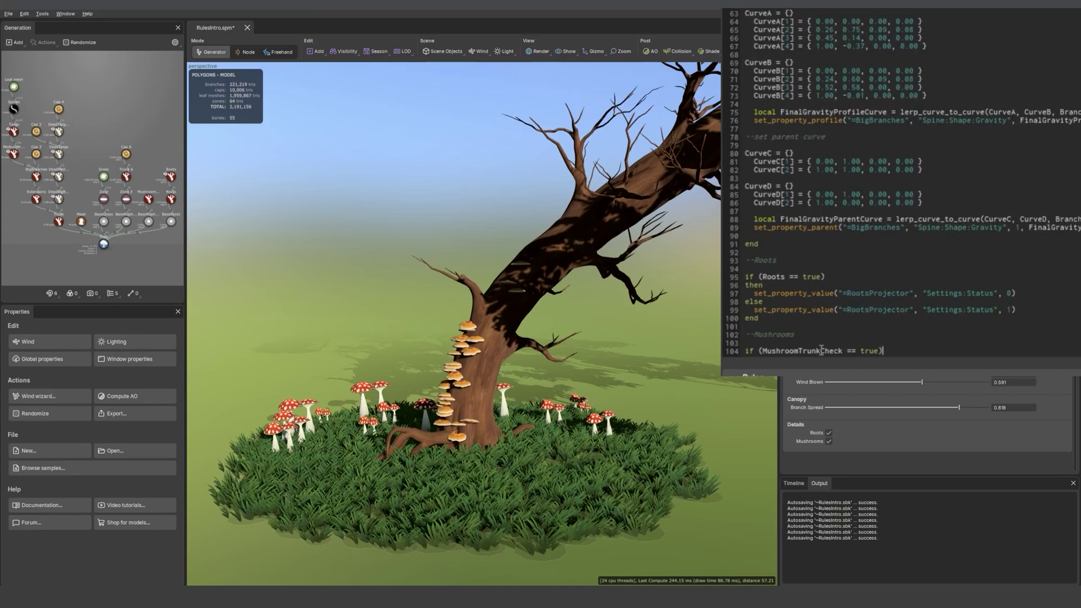
text())
key(Return)
text(then)
key(Return)
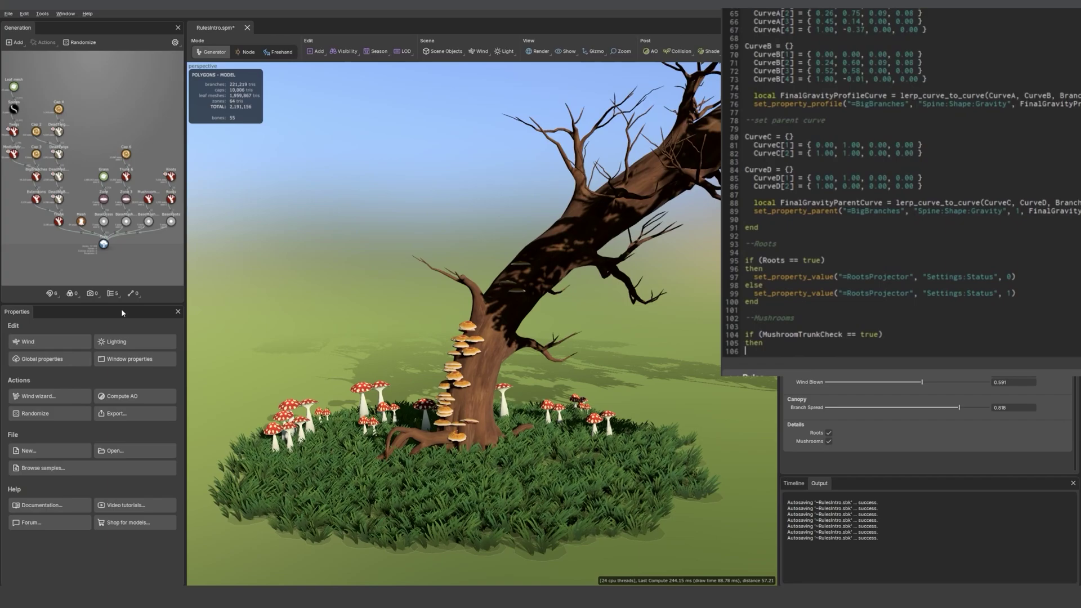
Insert the set_property_value line for the Mushroom Trunk projector's Status into the then branch with value 0.
click(112, 293)
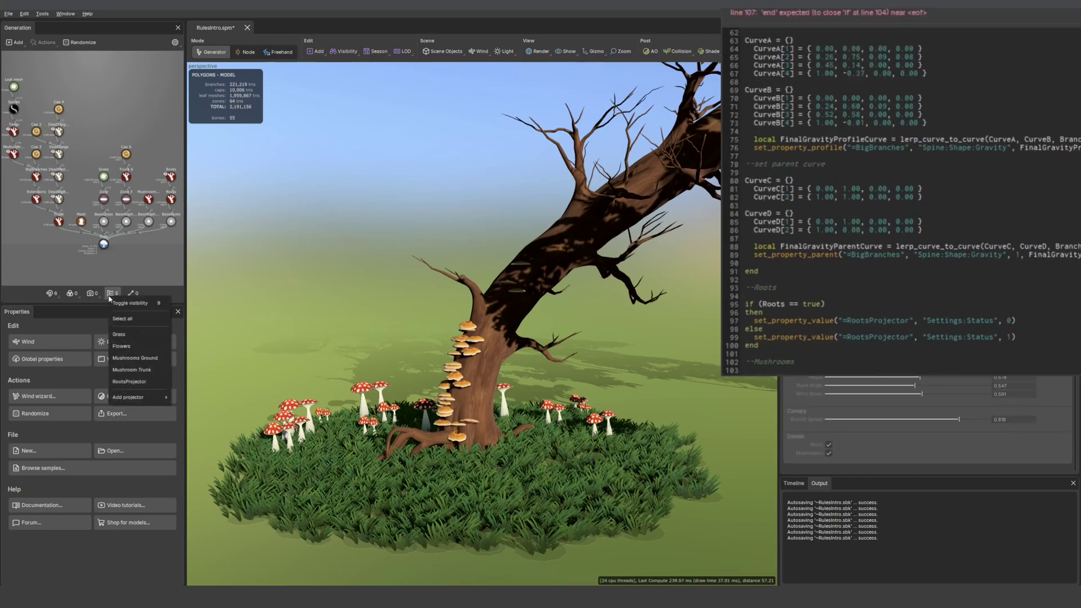
click(132, 370)
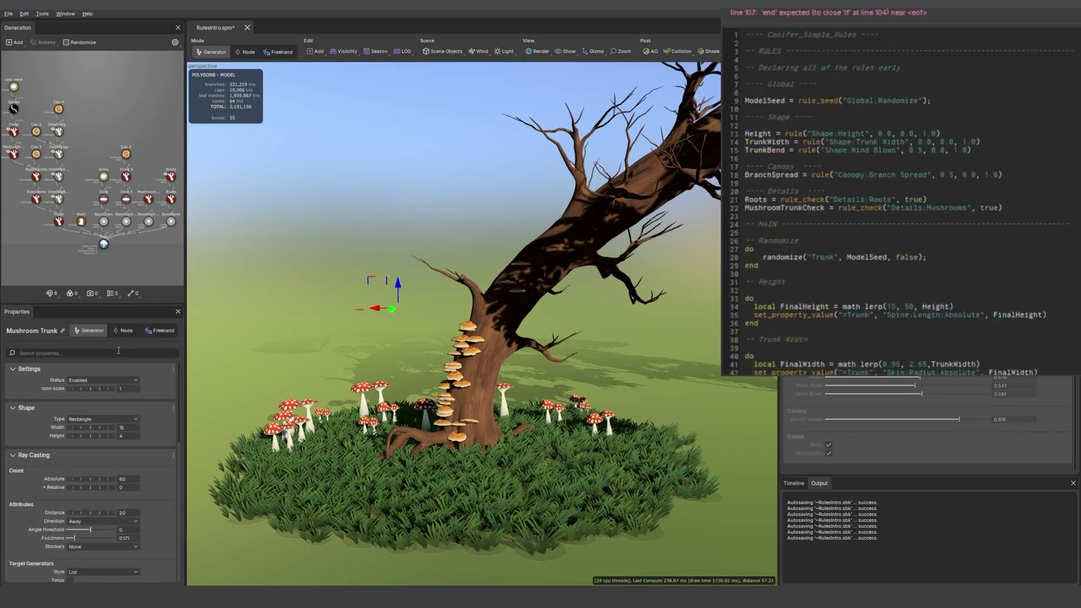
right_click(61, 383)
click(89, 455)
scroll(846, 318, down, 20)
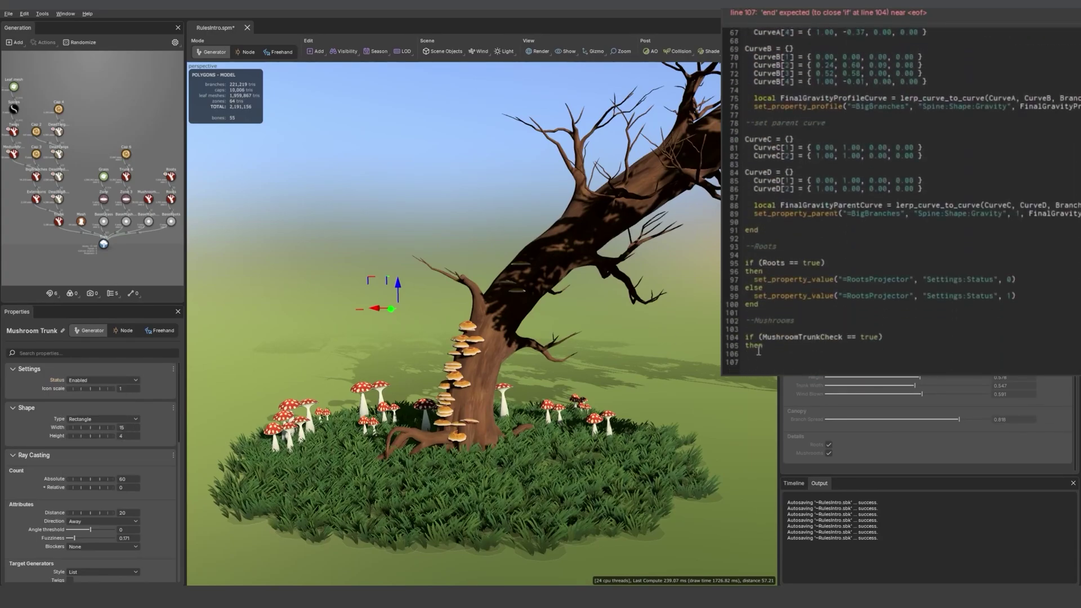
key(ctrl+v)
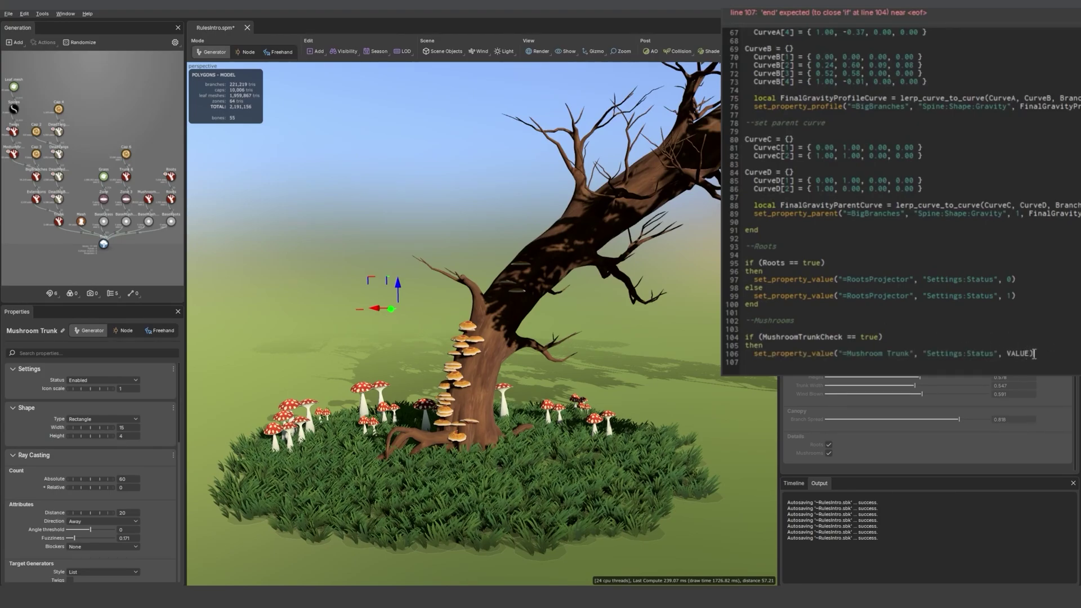
drag(1030, 353, 757, 357)
text(0)
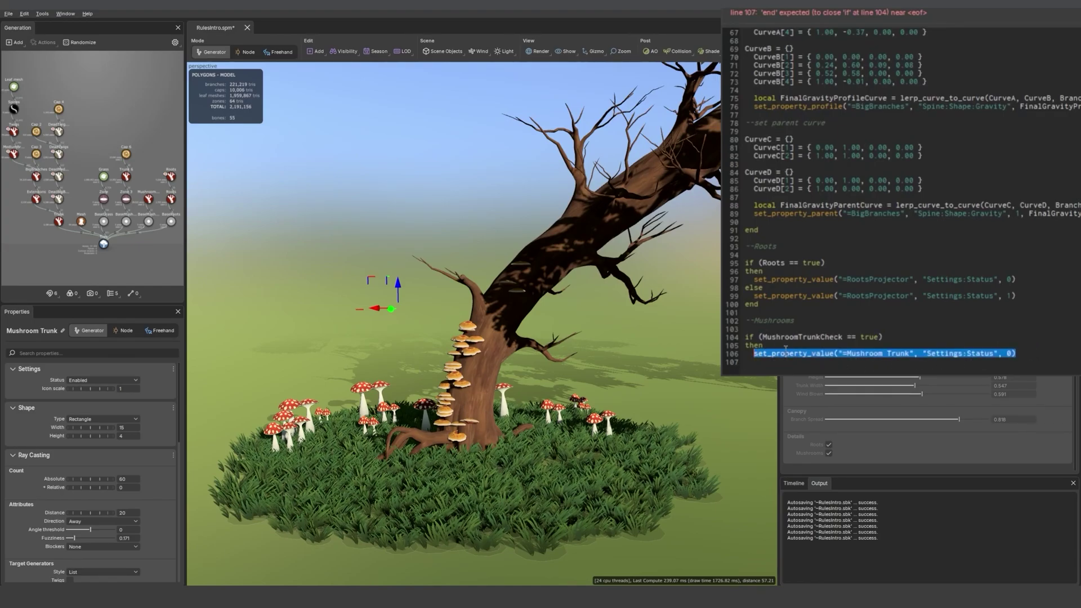
Add an else branch containing a duplicate of the Mushroom Trunk Status line, close it with end, and save.
click(1071, 362)
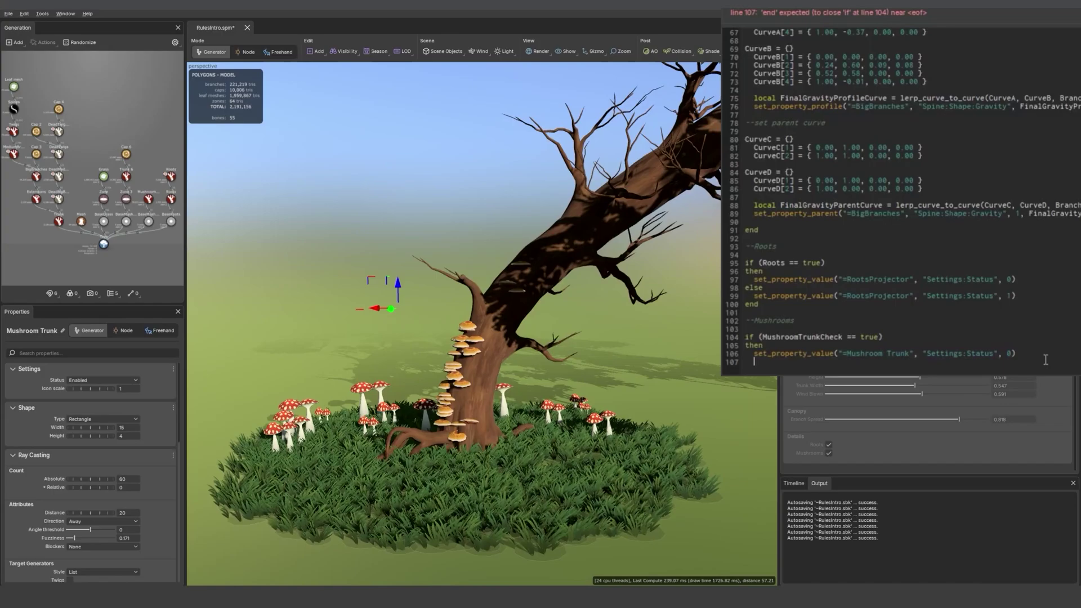
text(else)
key(Return)
key(ctrl+v)
key(Return)
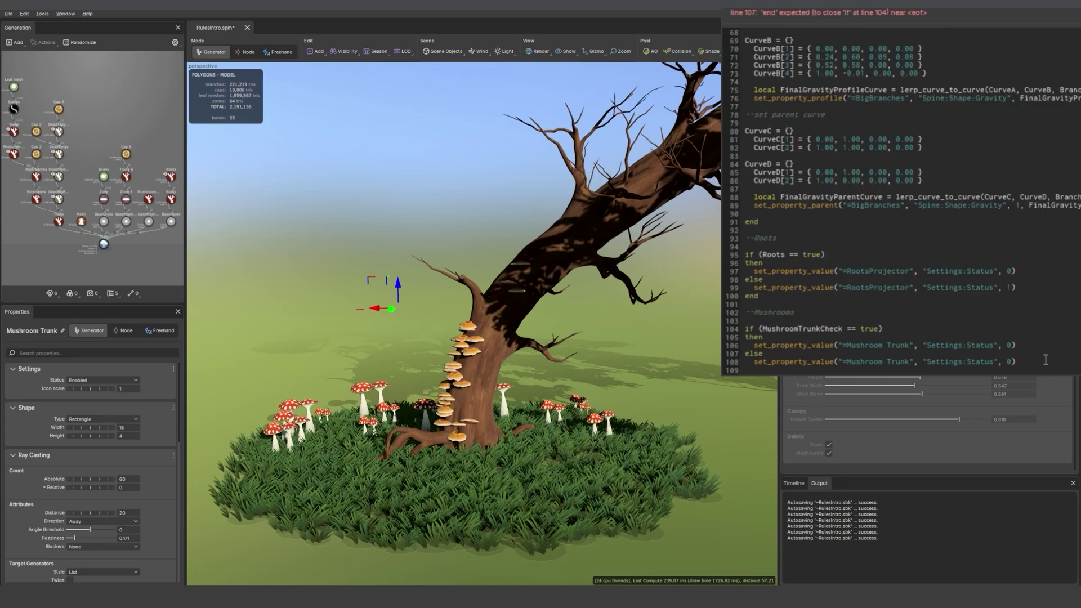
text(end)
key(ctrl+s)
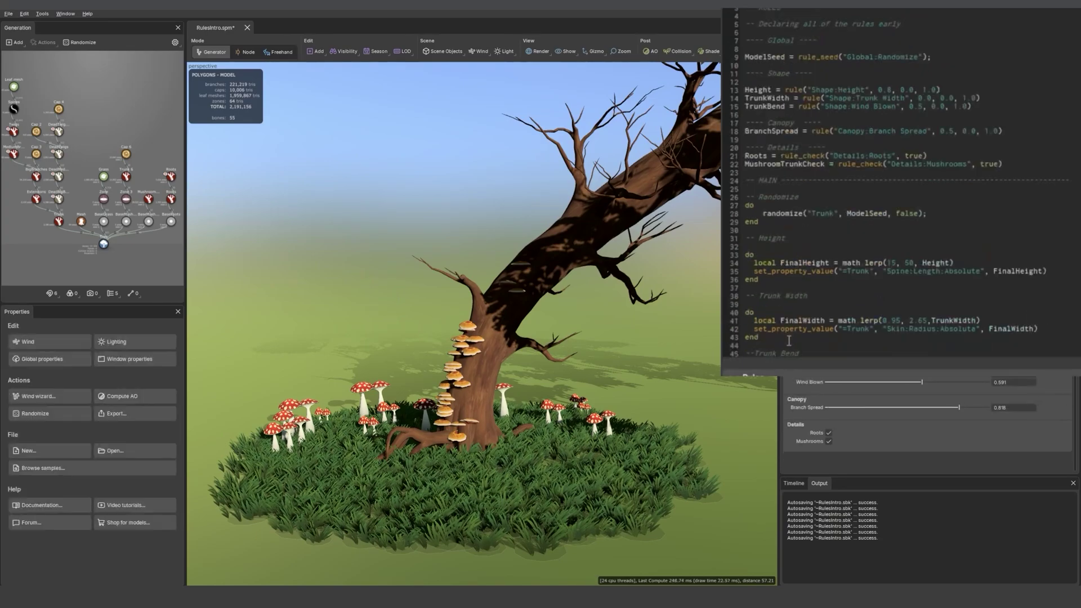
Try the Mushrooms checkbox and set the Mushroom Trunk Status value in the else branch to 1.
click(829, 442)
scroll(842, 327, down, 20)
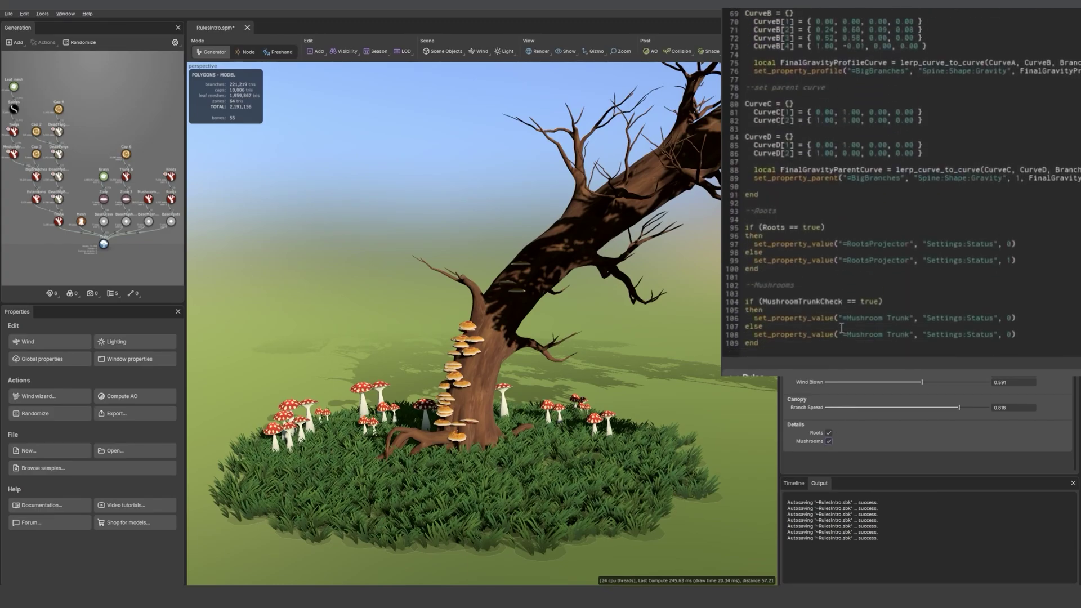
click(1011, 335)
key(BackSpace)
text(1)
Toggle the Mushrooms checkbox to test the rule, and inspect the whole tree from trunk base to canopy.
click(828, 442)
click(828, 441)
click(829, 442)
scroll(660, 376, down, 5)
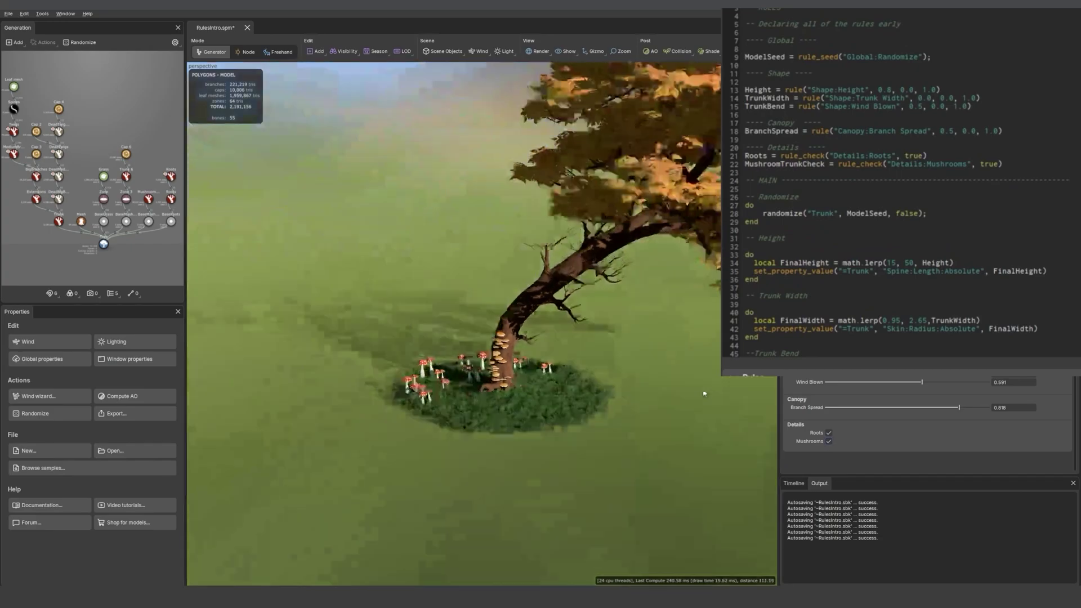
scroll(704, 393, down, 5)
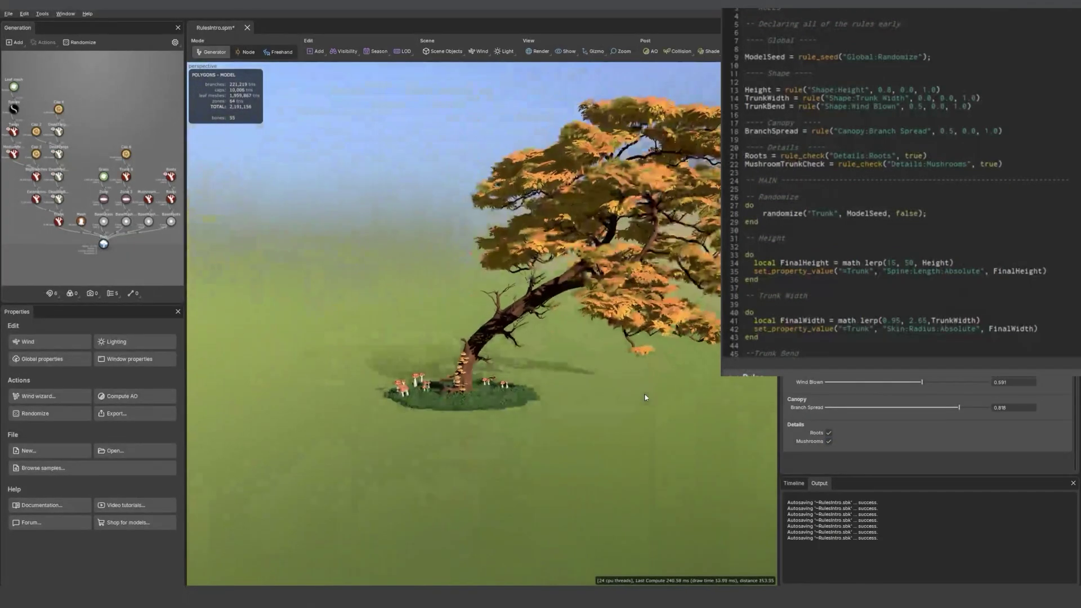
scroll(645, 397, up, 6)
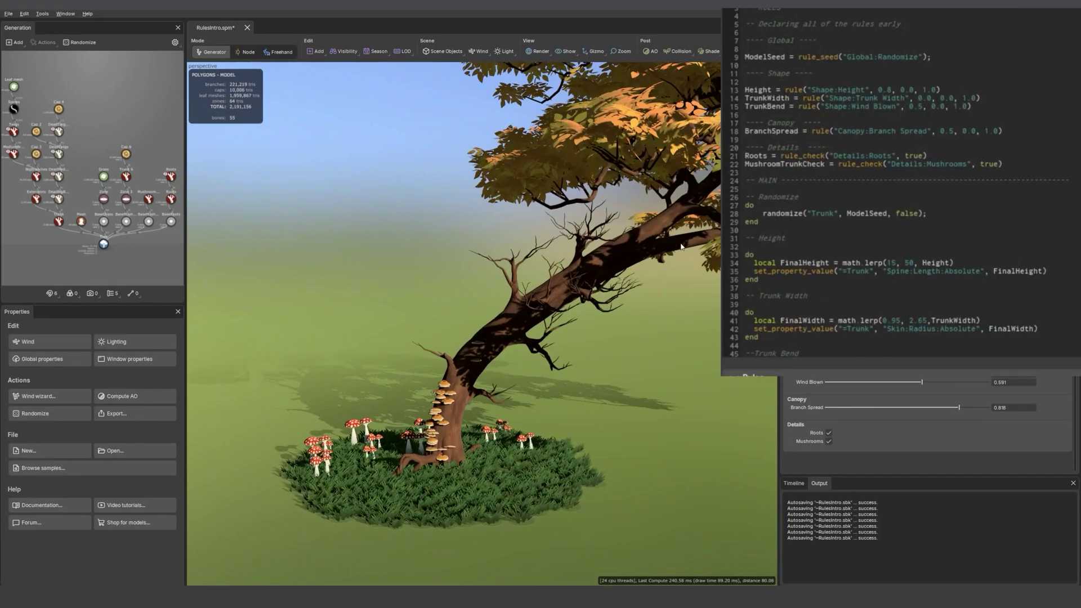
scroll(681, 245, down, 3)
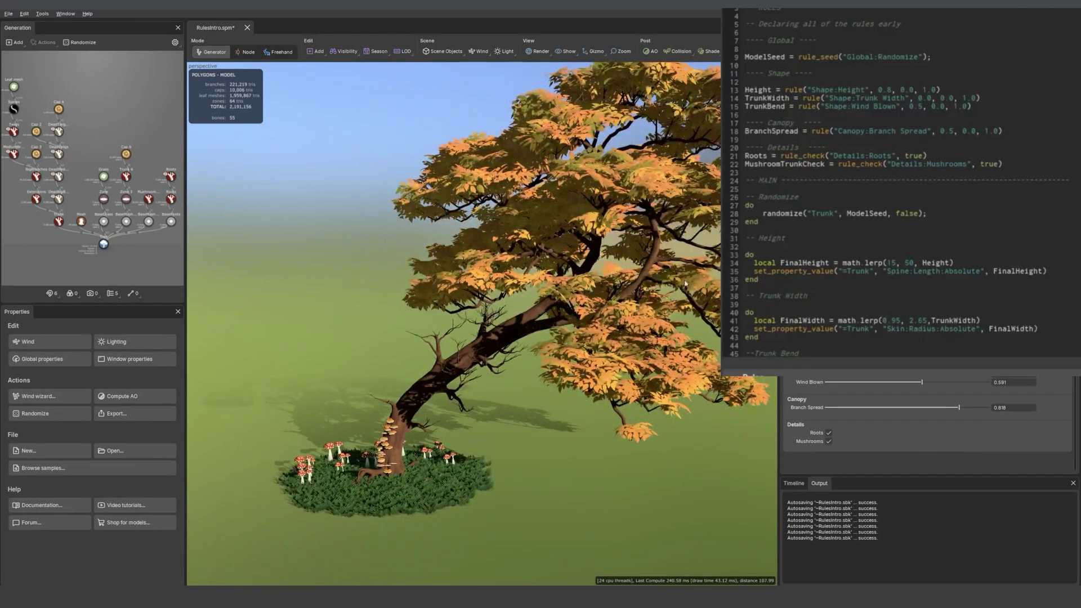
drag(517, 304, 525, 302)
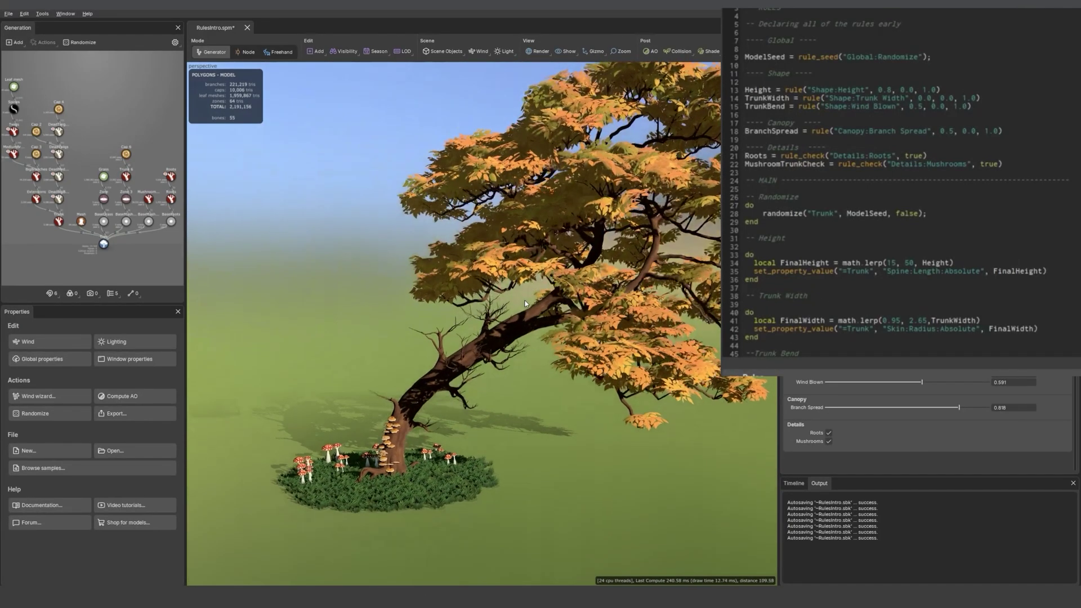
middle_drag(530, 303, 452, 322)
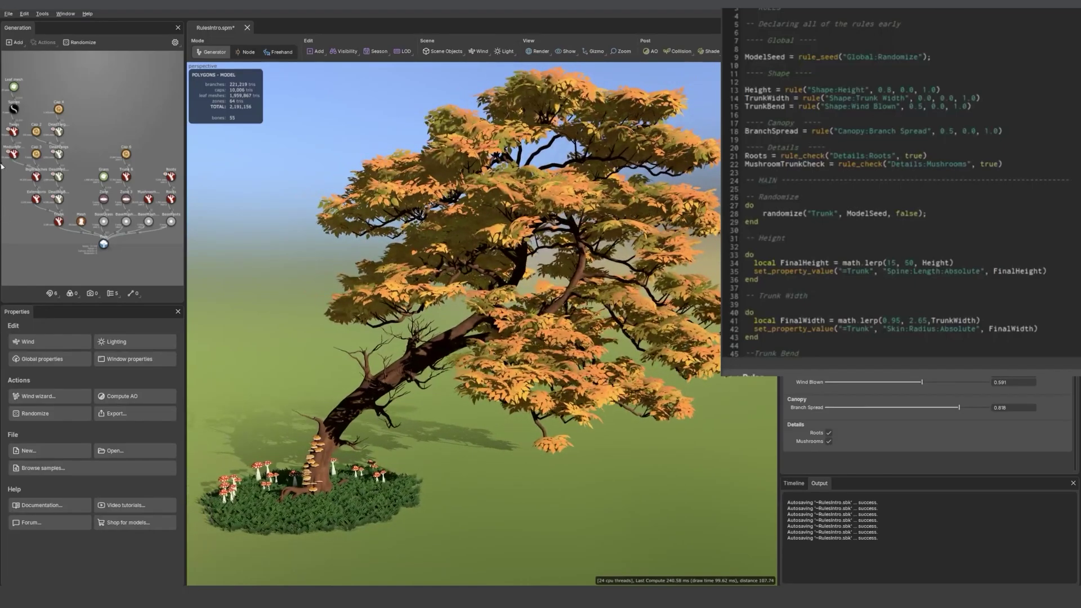
Select the BigBranches generator and its Cap 3, and check the cap's generation properties.
click(36, 176)
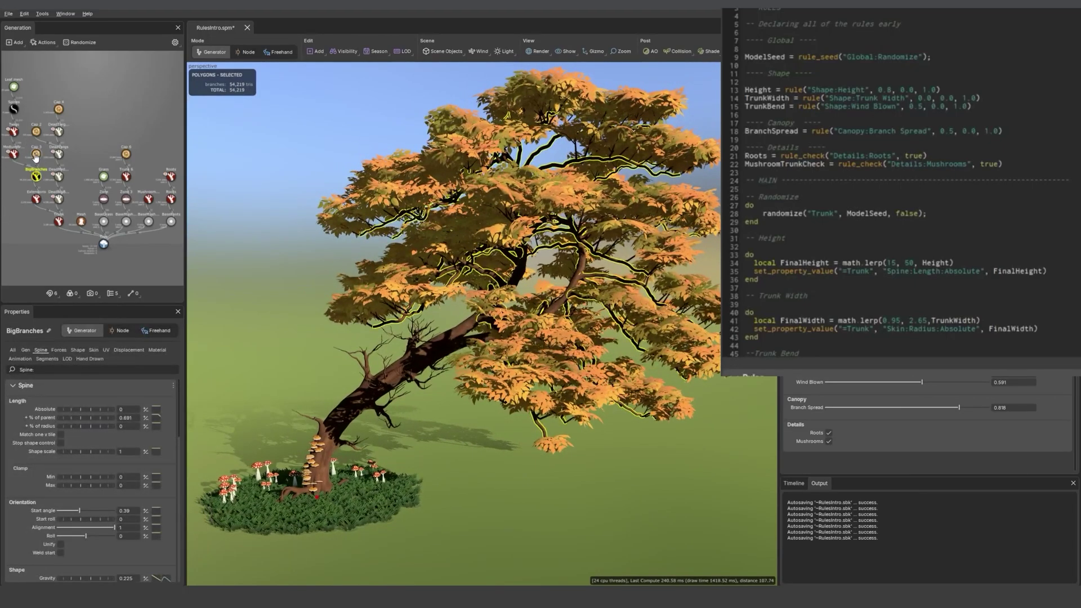
click(36, 153)
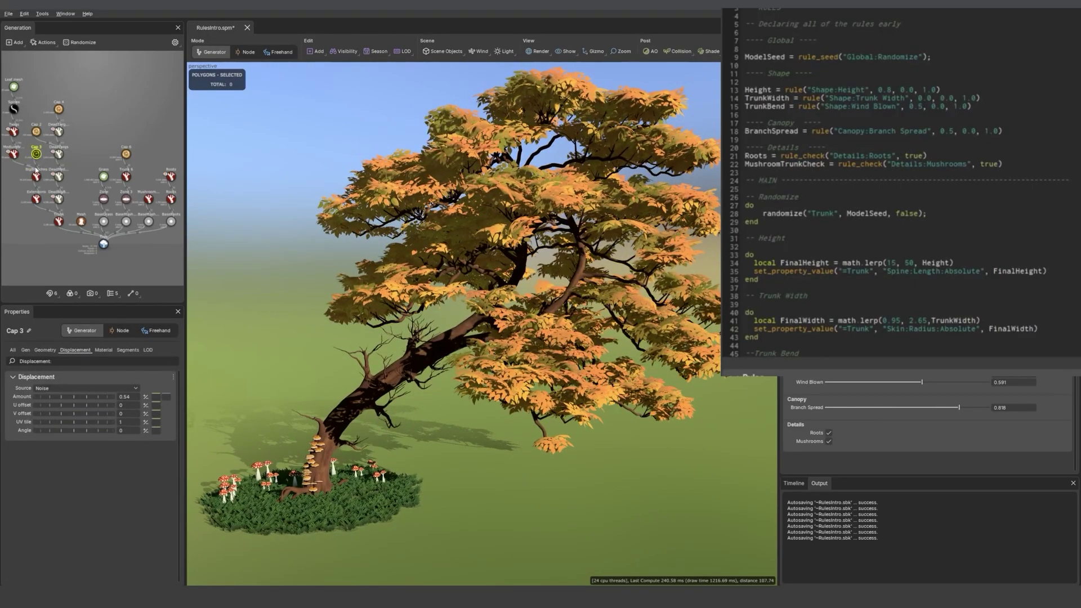
click(25, 350)
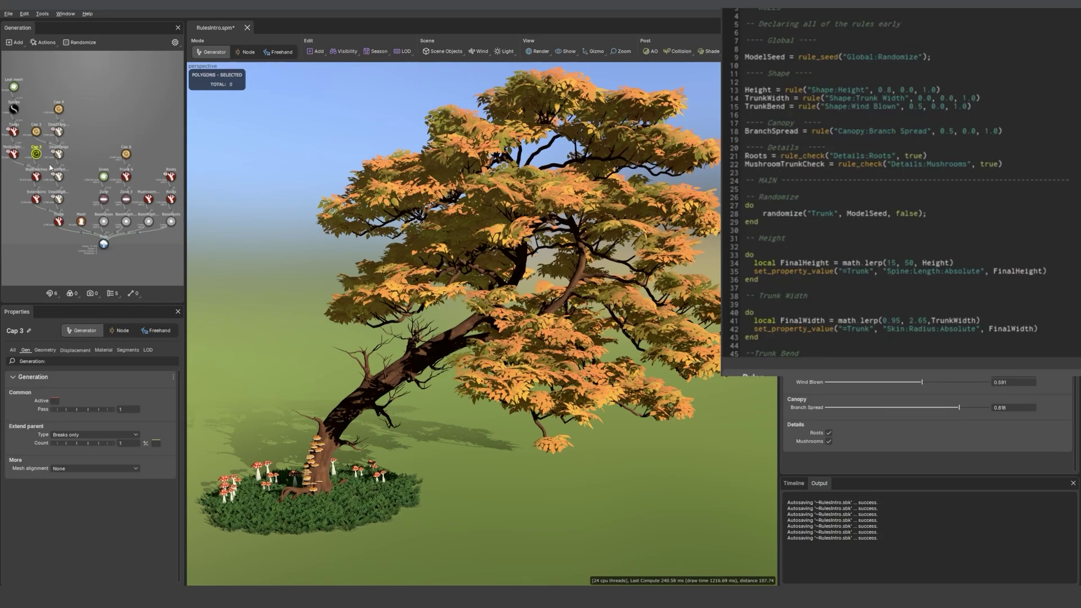
Declare BrokenBranches = rule("Details:Broken Branches", 0.0, 0.0, 1.0) below the mushroom rule and save the script.
key(Return)
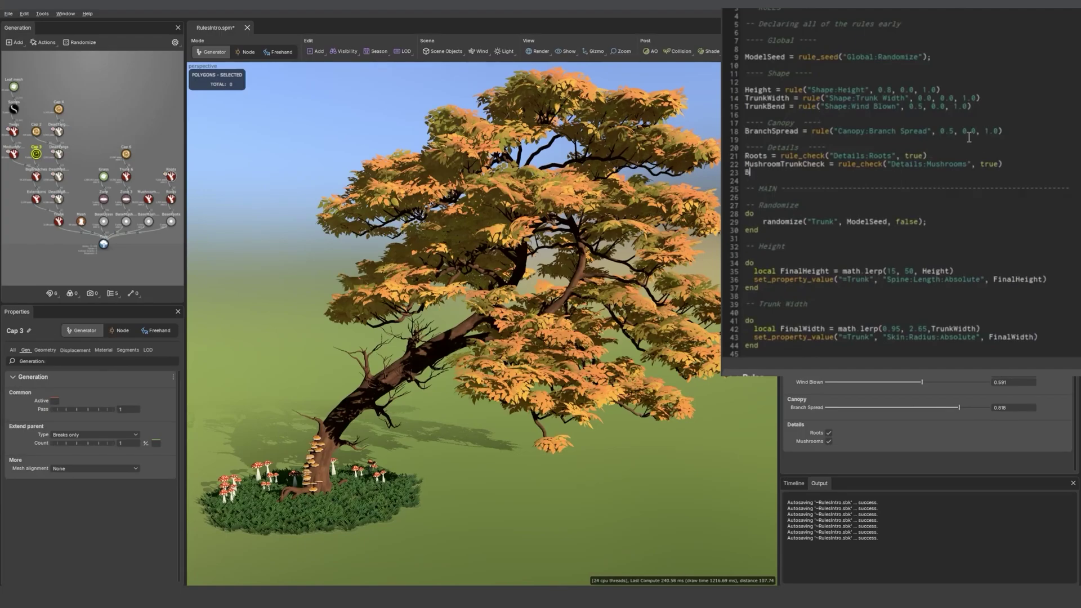
text(BrokenBranches = rule("Details:Broke)
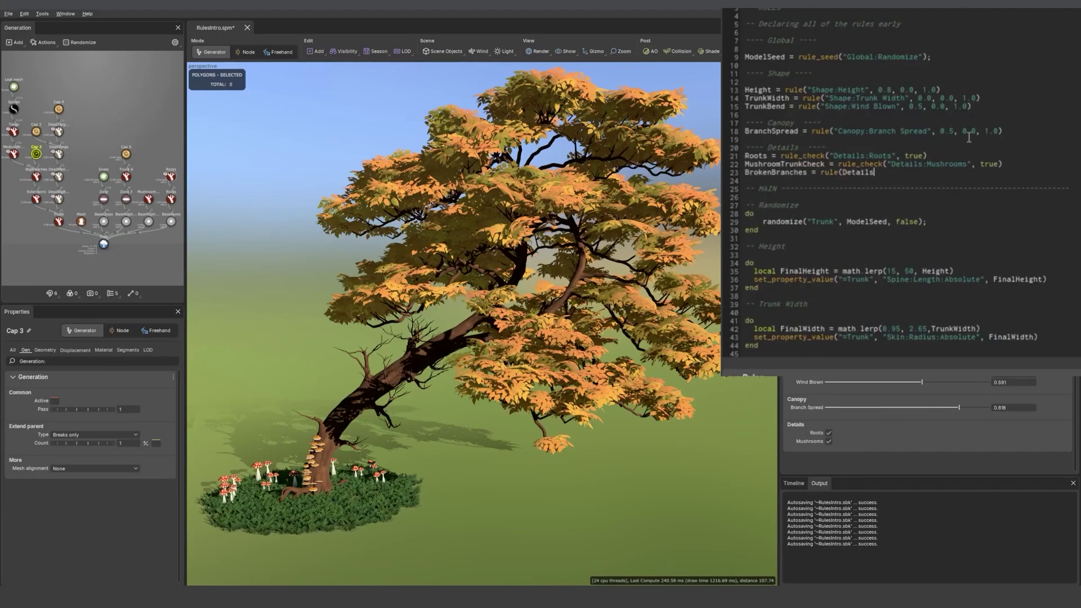
text(n Branches", 0.0, 0.0, 1.0))
key(ctrl+s)
click(843, 218)
text(")
key(ctrl+s)
Add a --Broken Branches section at the script's end with a do block defining local FinalBrokenBranches = math.lerp(0.0, 1.0, BrokenBranches).
click(859, 257)
scroll(863, 284, down, 20)
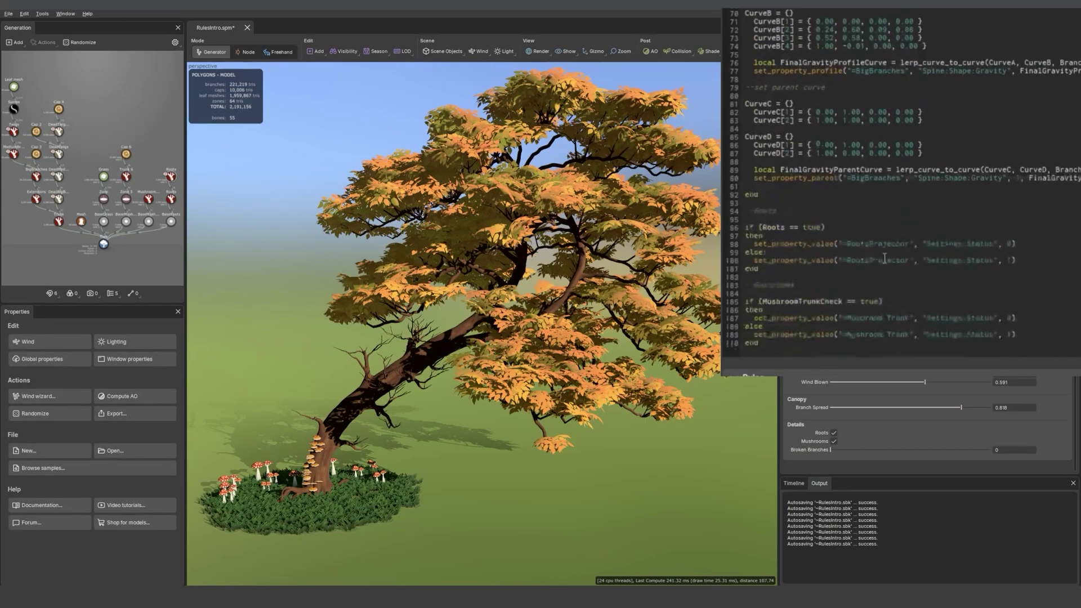
click(772, 346)
text(do)
key(Return)
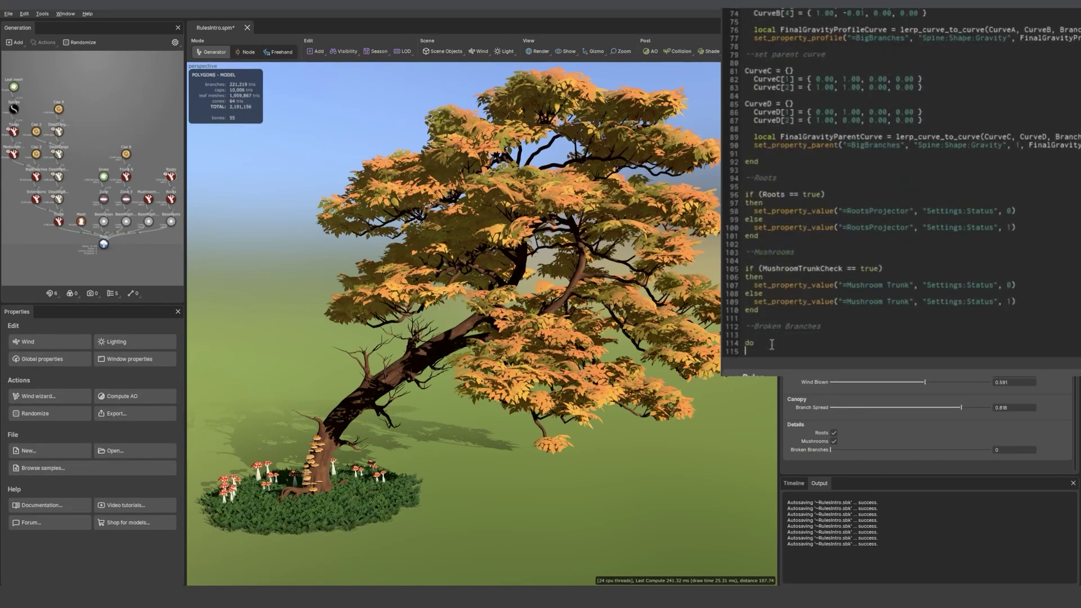
text(local FinalBrokenBranches = math.lerp(0.0, 1.0, BrokenBranches))
key(Return)
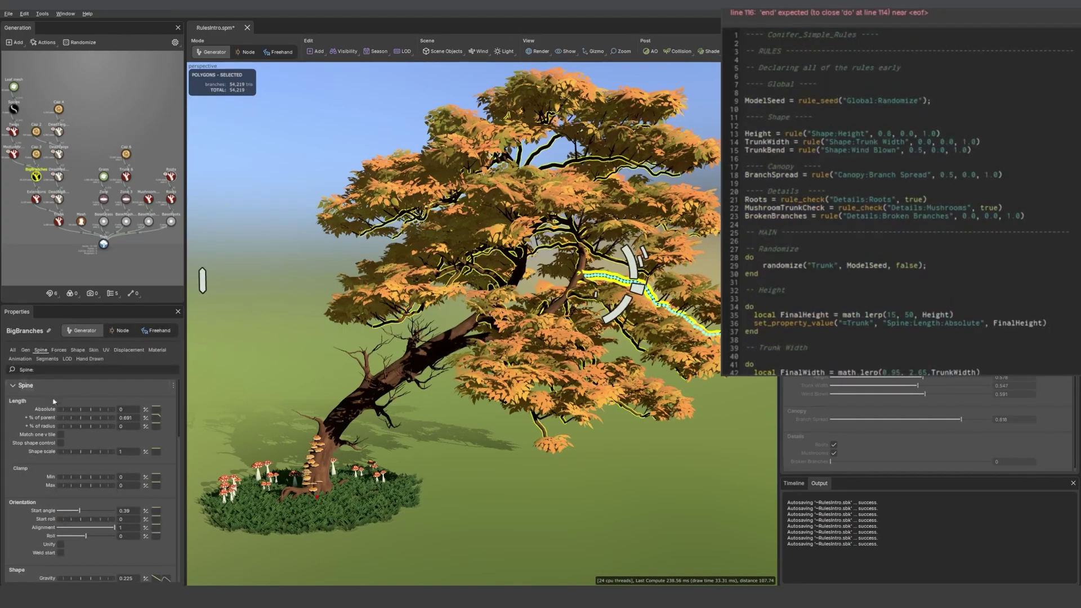
Copy the simple script block for BigBranches' spine Break Chance and paste it into the Broken Branches do block, using FinalBrokenBranches as its value.
scroll(54, 401, down, 15)
right_click(47, 502)
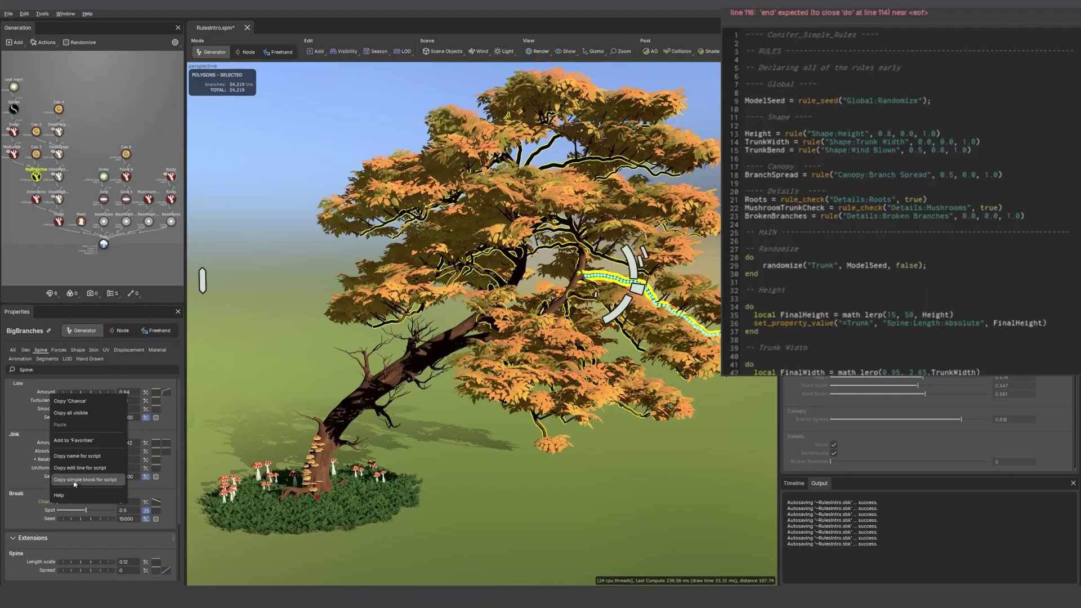
click(73, 483)
scroll(845, 282, down, 20)
key(ctrl+v)
drag(768, 356, 853, 360)
drag(995, 369, 1017, 370)
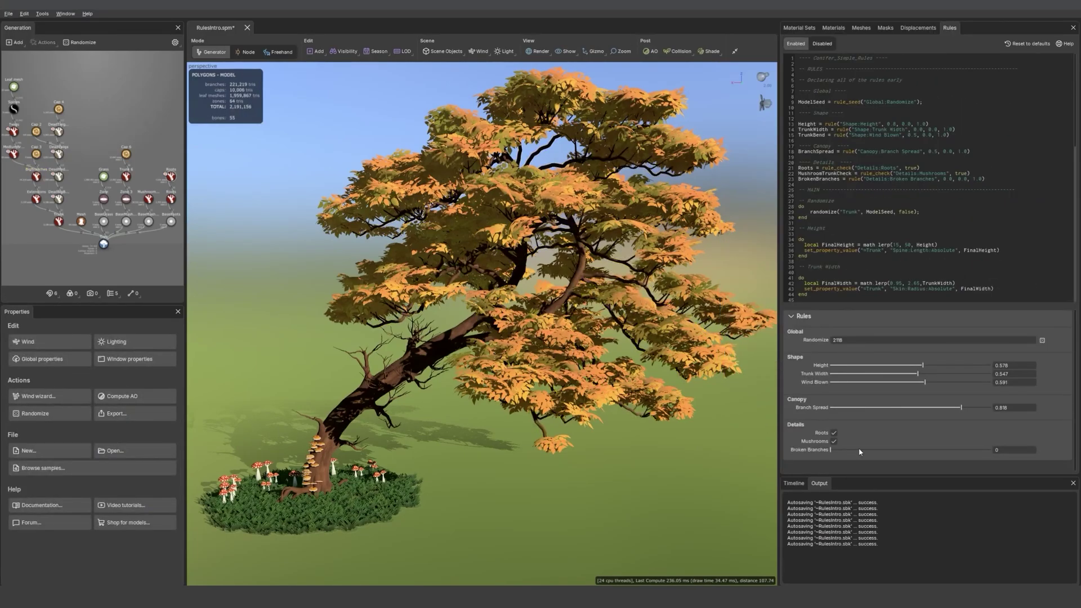
Test the Broken Branches rule by raising its slider in two stages to 0.932 and inspecting the tree's branches.
drag(860, 451, 924, 449)
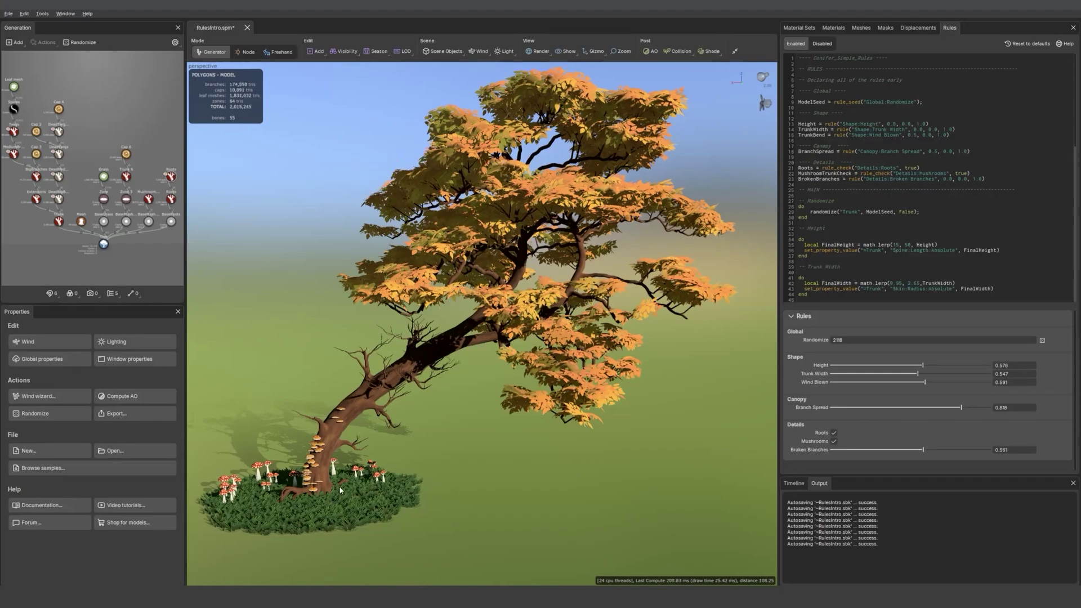
scroll(393, 328, down, 3)
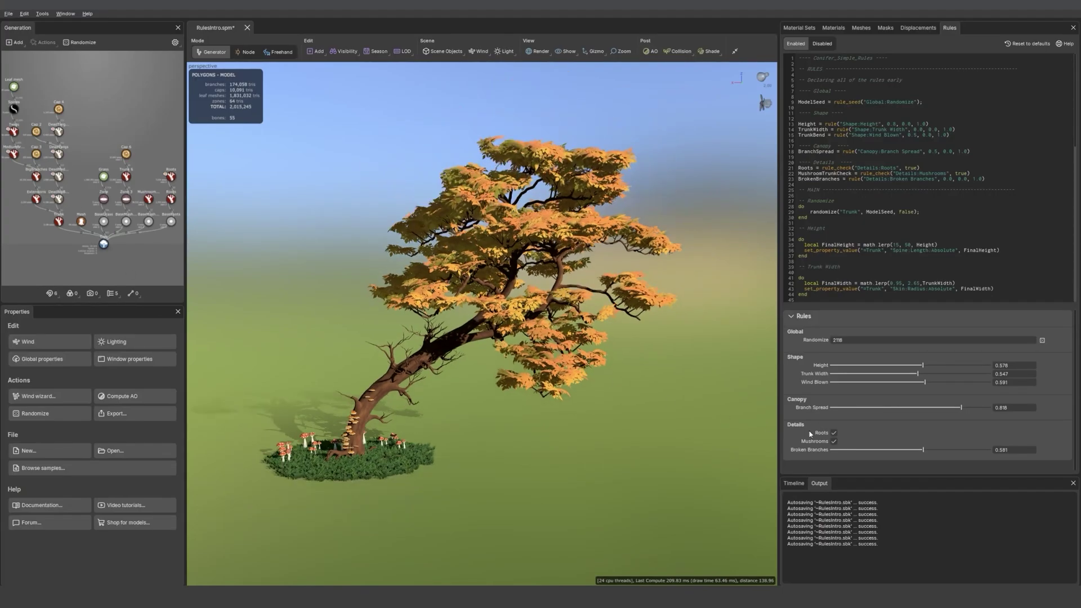
click(980, 449)
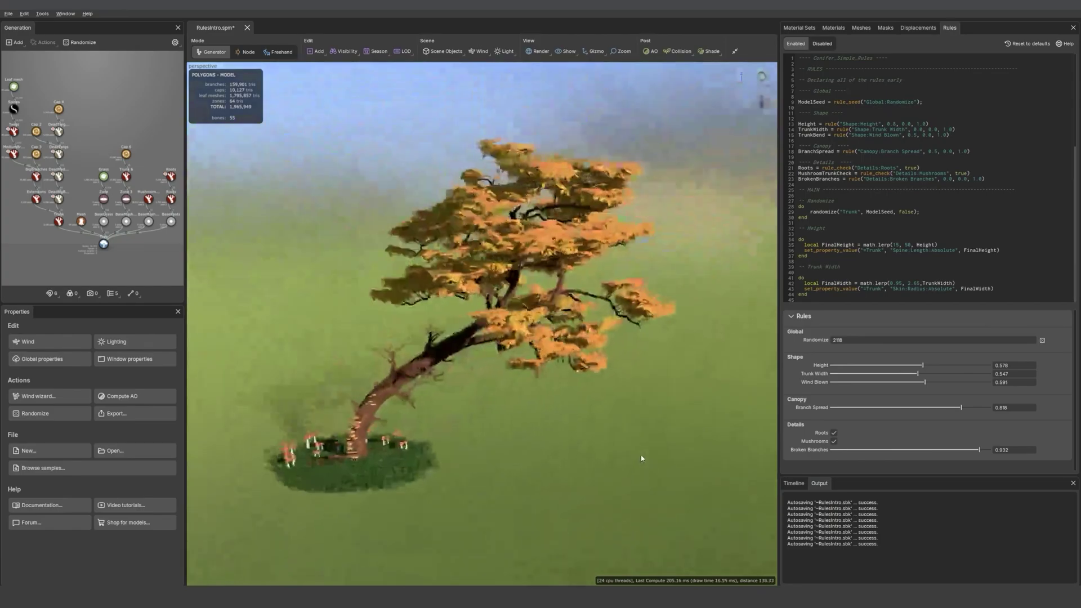
mouse_move(642, 458)
mouse_down()
mouse_move(649, 450)
mouse_move(621, 464)
mouse_up()
scroll(618, 458, up, 3)
scroll(629, 462, down, 1)
scroll(627, 464, down, 1)
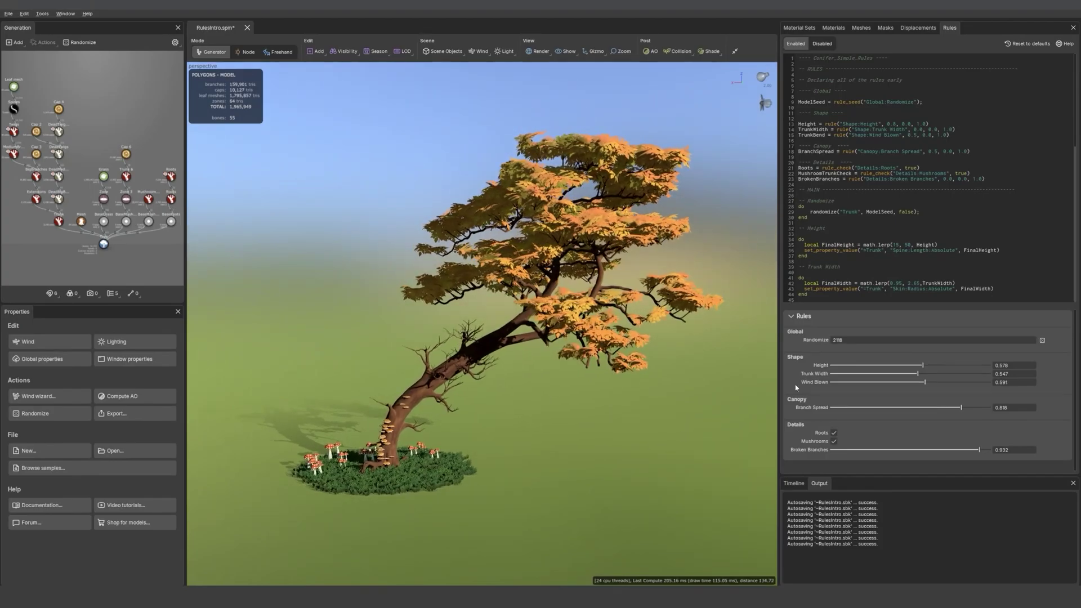
Randomize the model seed four times with the Global rule and inspect the tree variations from different angles.
click(1042, 341)
click(1041, 341)
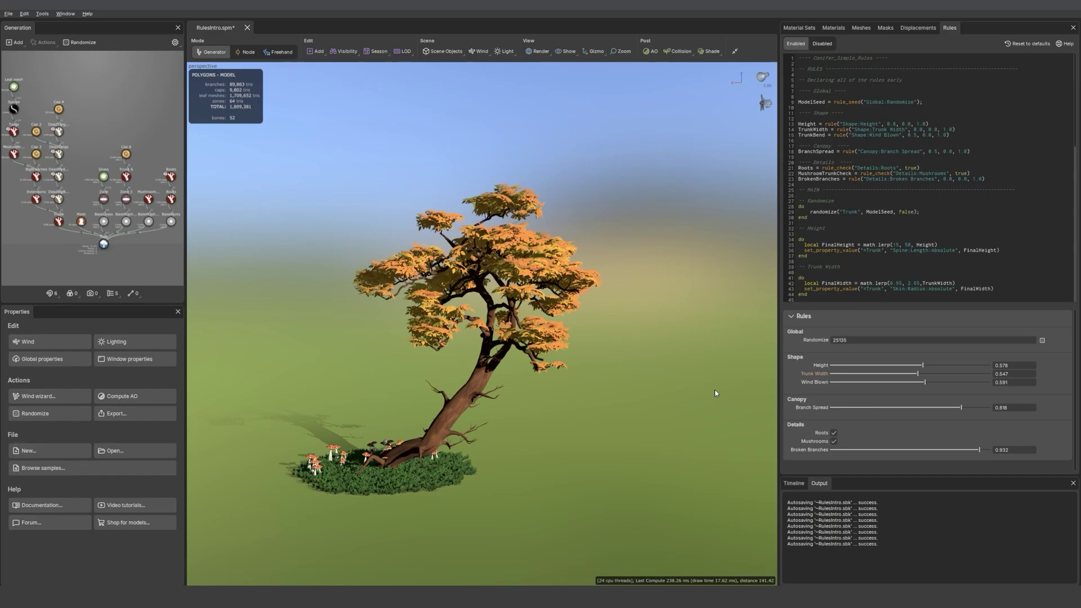
drag(678, 406, 667, 377)
click(1042, 341)
drag(714, 433, 682, 450)
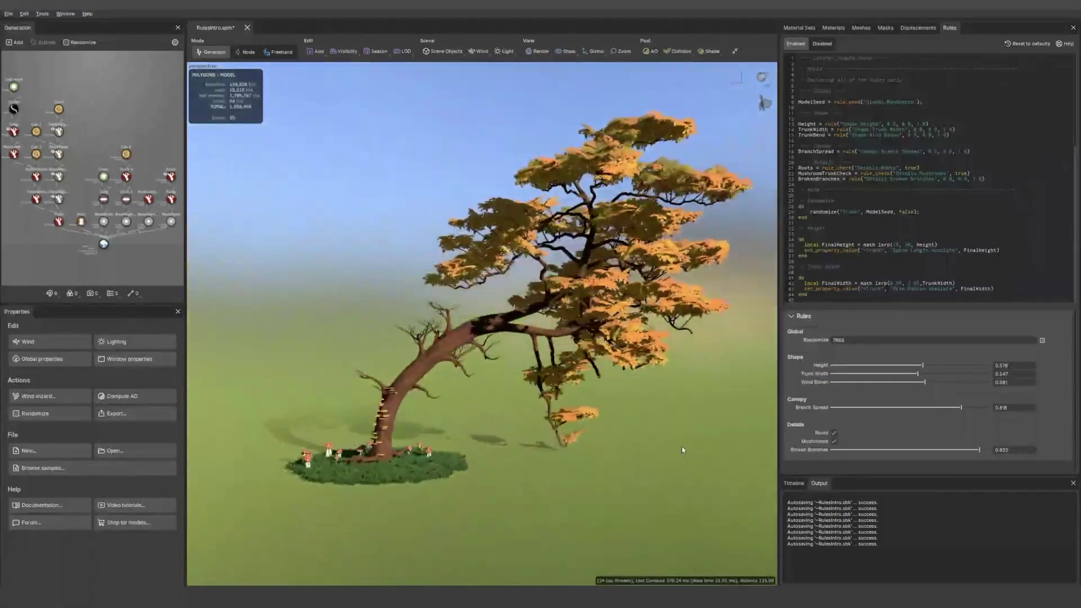
click(1042, 341)
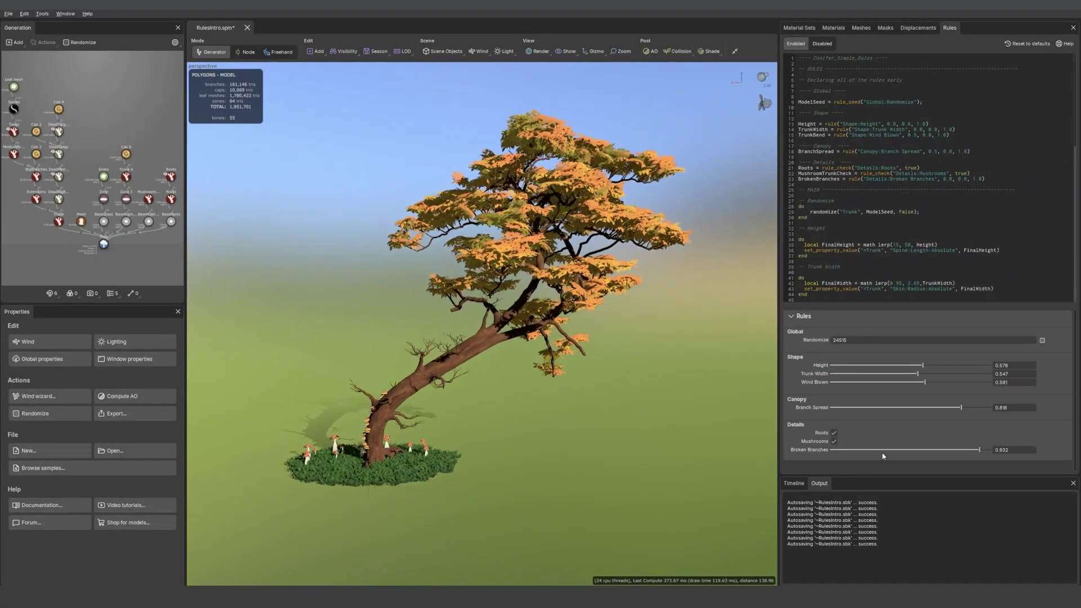
Lower the Broken Branches slider to a bit under half and slightly reduce Branch Spread, viewing the tree from another angle.
drag(979, 450, 901, 450)
drag(961, 407, 936, 407)
drag(667, 428, 645, 445)
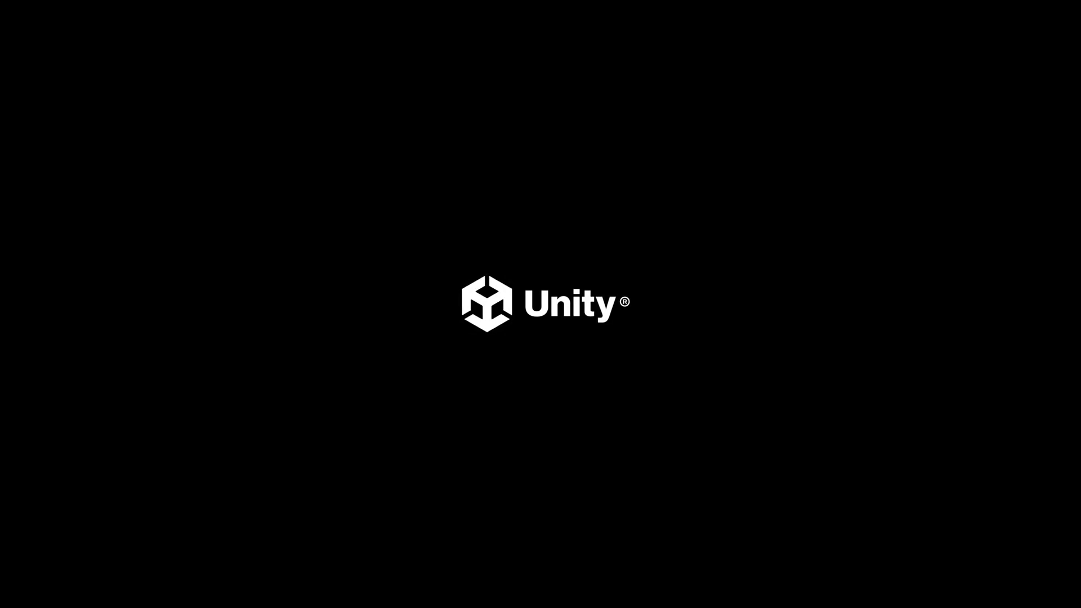